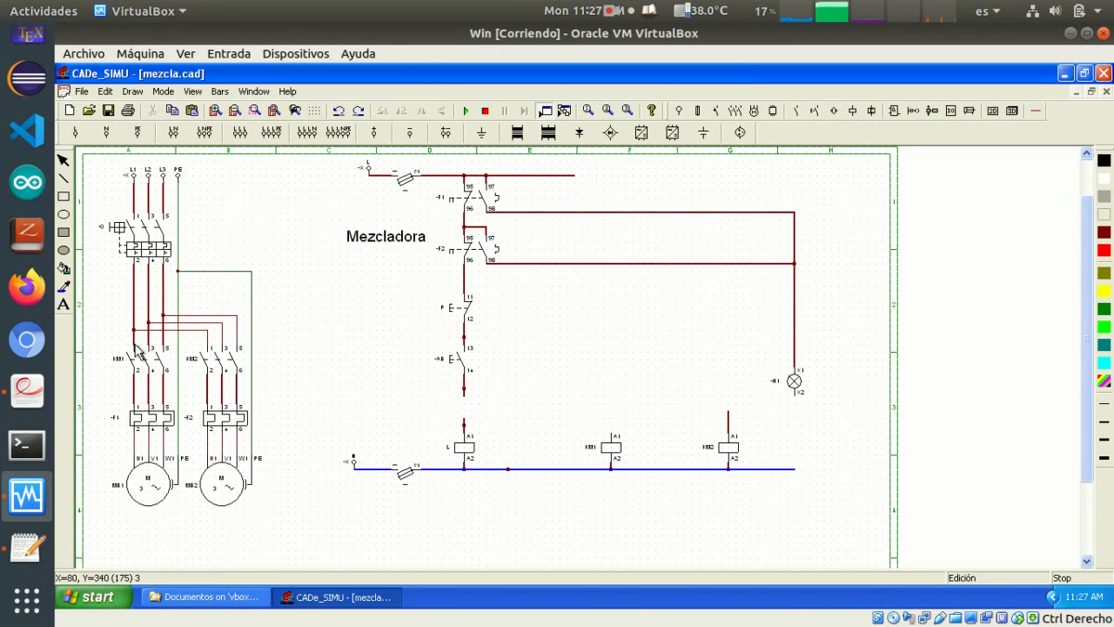
Look over the power circuit and the control circuit of the Mezcladora schematic
{"action": "scroll", "coordinate": [124, 355], "scroll_direction": "up", "scroll_amount": 1}
{"action": "scroll", "coordinate": [148, 402], "scroll_direction": "down", "scroll_amount": 3}
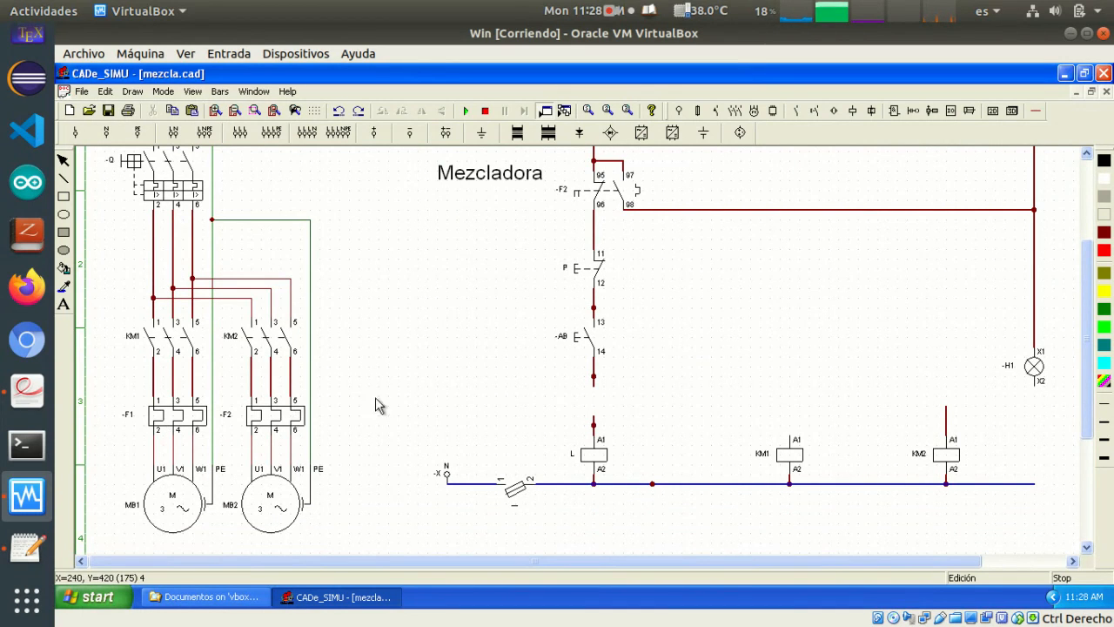
{"action": "scroll", "coordinate": [551, 366], "scroll_direction": "up", "scroll_amount": 1}
{"action": "scroll", "coordinate": [550, 367], "scroll_direction": "up", "scroll_amount": 4}
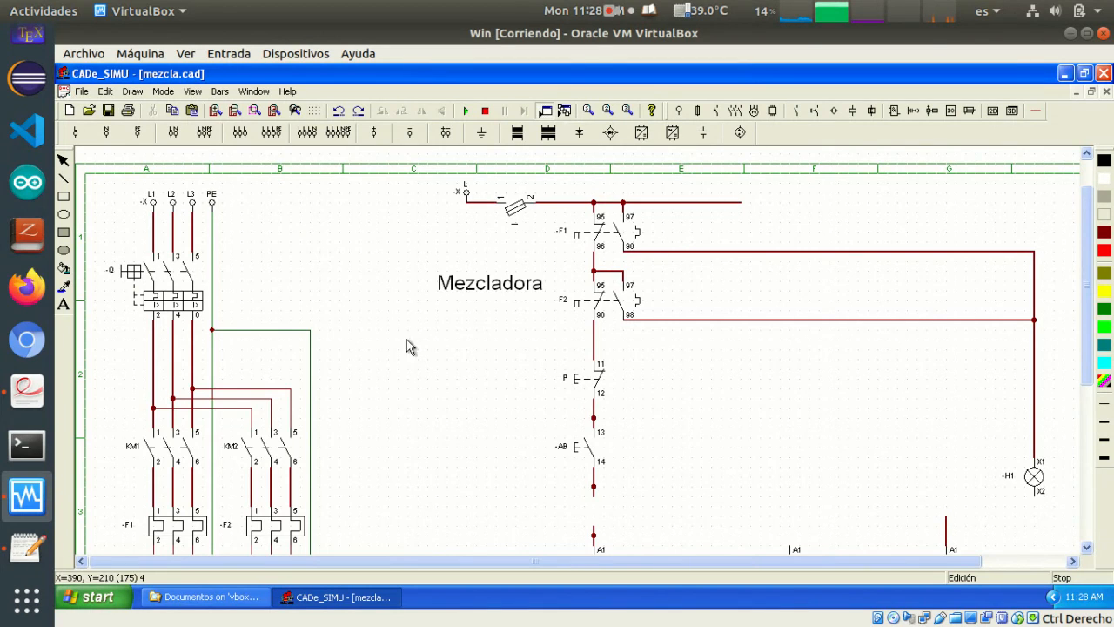
{"action": "scroll", "coordinate": [583, 295], "scroll_direction": "down", "scroll_amount": 2}
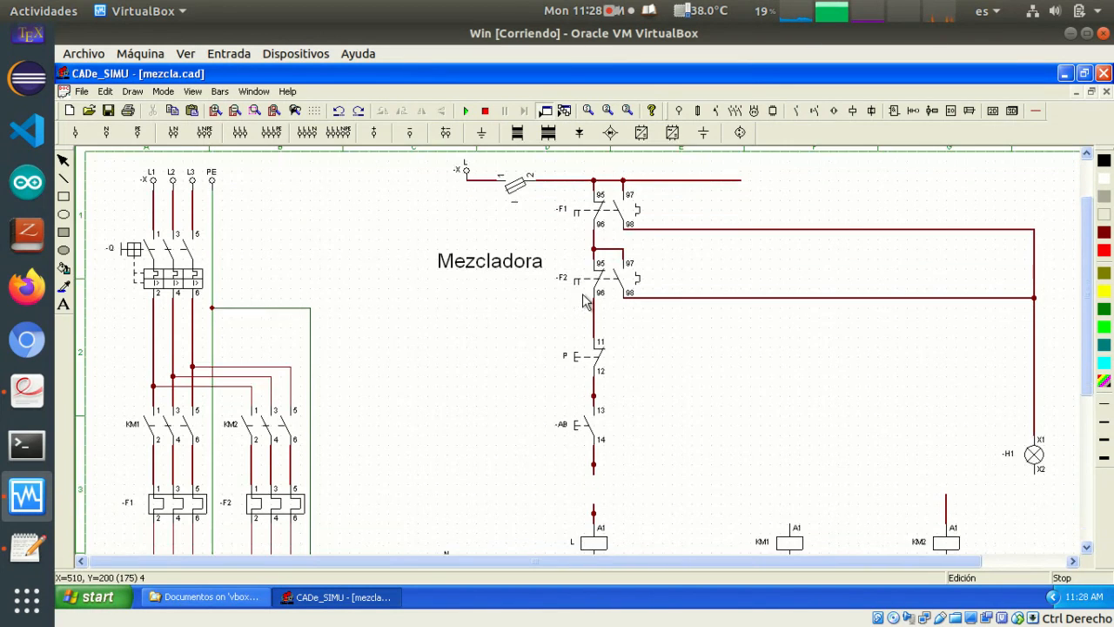
{"action": "scroll", "coordinate": [578, 228], "scroll_direction": "up", "scroll_amount": 1}
{"action": "scroll", "coordinate": [1002, 449], "scroll_direction": "down", "scroll_amount": 3}
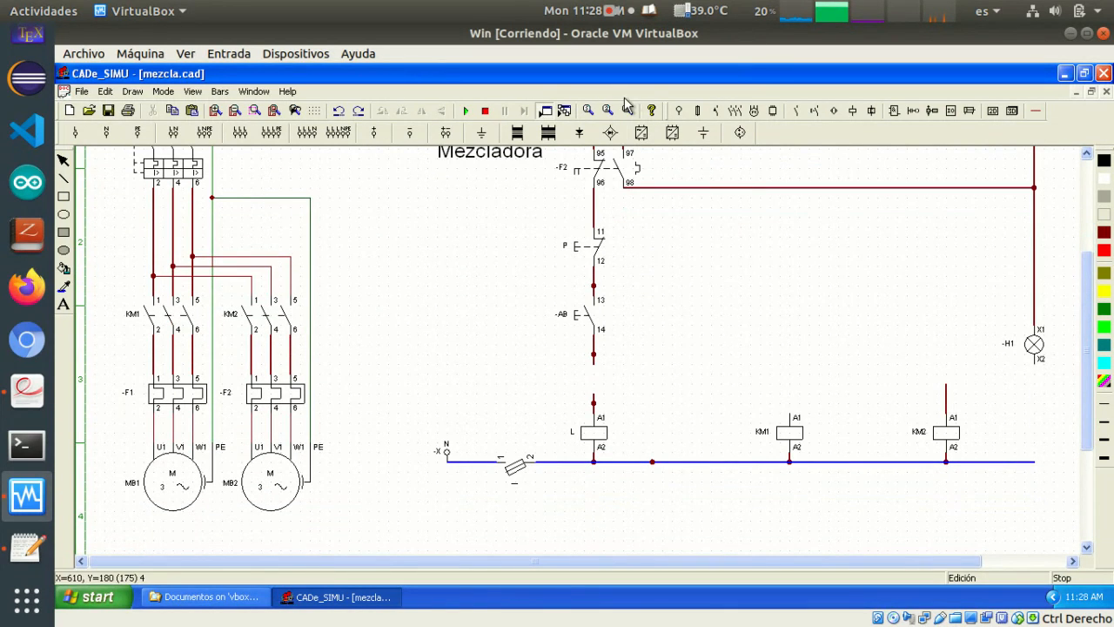
Draw a wire from terminal X2 of lamp H1 down to the end of the blue neutral line
{"action": "left_click", "coordinate": [1035, 111]}
{"action": "scroll", "coordinate": [800, 287], "scroll_direction": "up", "scroll_amount": 2}
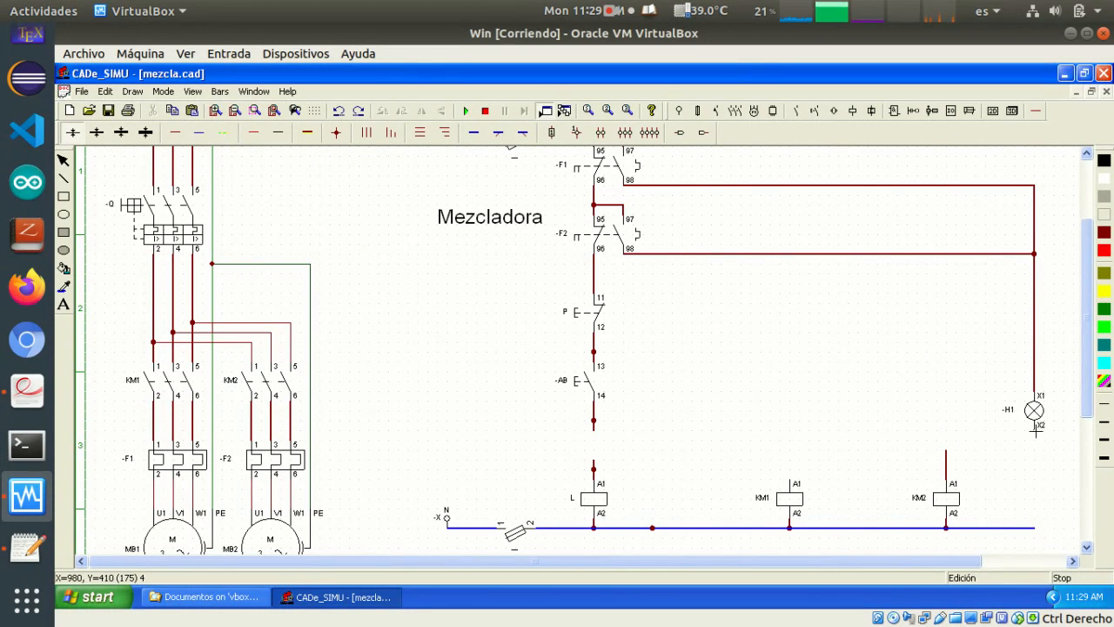
{"action": "left_click_drag", "start_coordinate": [1043, 450], "coordinate": [1038, 529]}
Delete the loose wire stubs and connection dots below pushbutton AB and above coil L
{"action": "left_click", "coordinate": [595, 475]}
{"action": "key", "text": "Delete"}
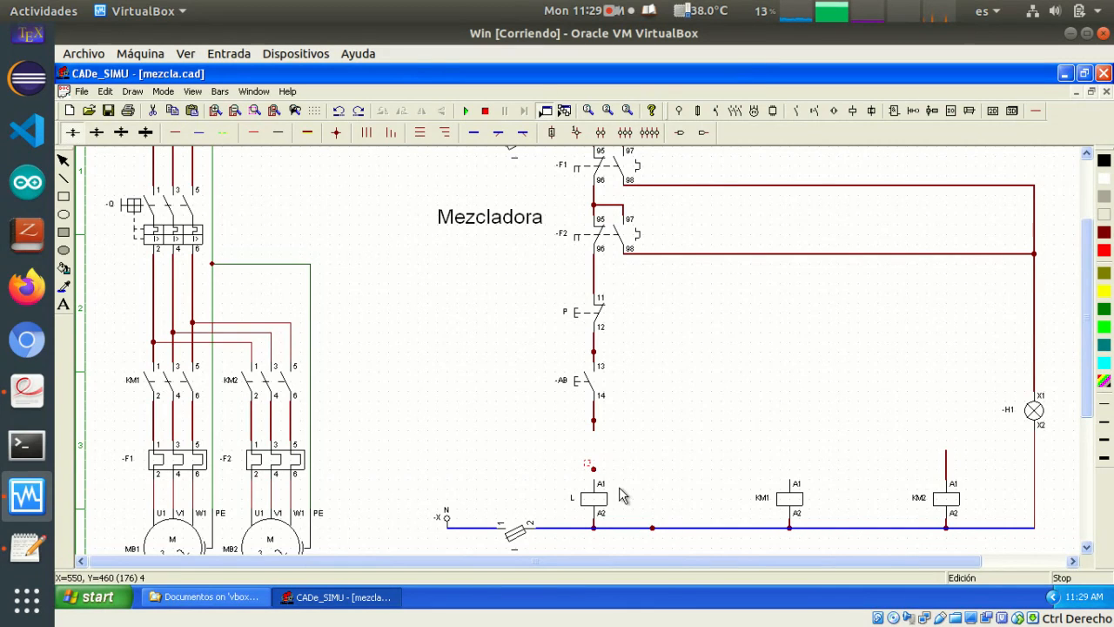
{"action": "key", "text": "Delete"}
{"action": "left_click", "coordinate": [595, 424]}
{"action": "key", "text": "Delete"}
{"action": "left_click", "coordinate": [592, 419]}
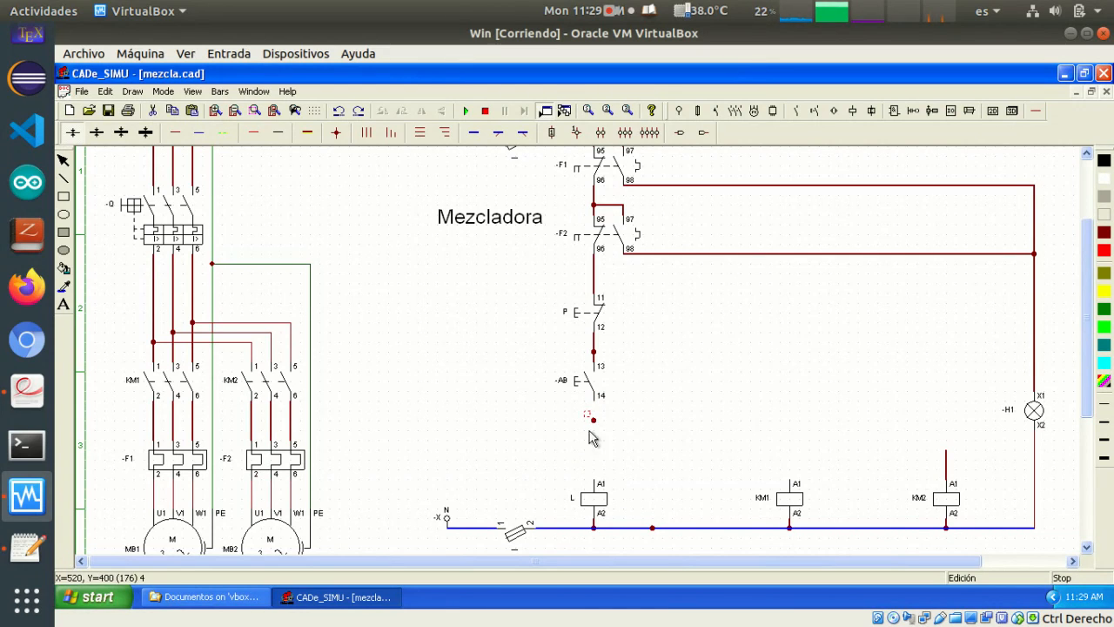
Delete the connection dot on the wire between pushbuttons P and AB
{"action": "left_click", "coordinate": [598, 364]}
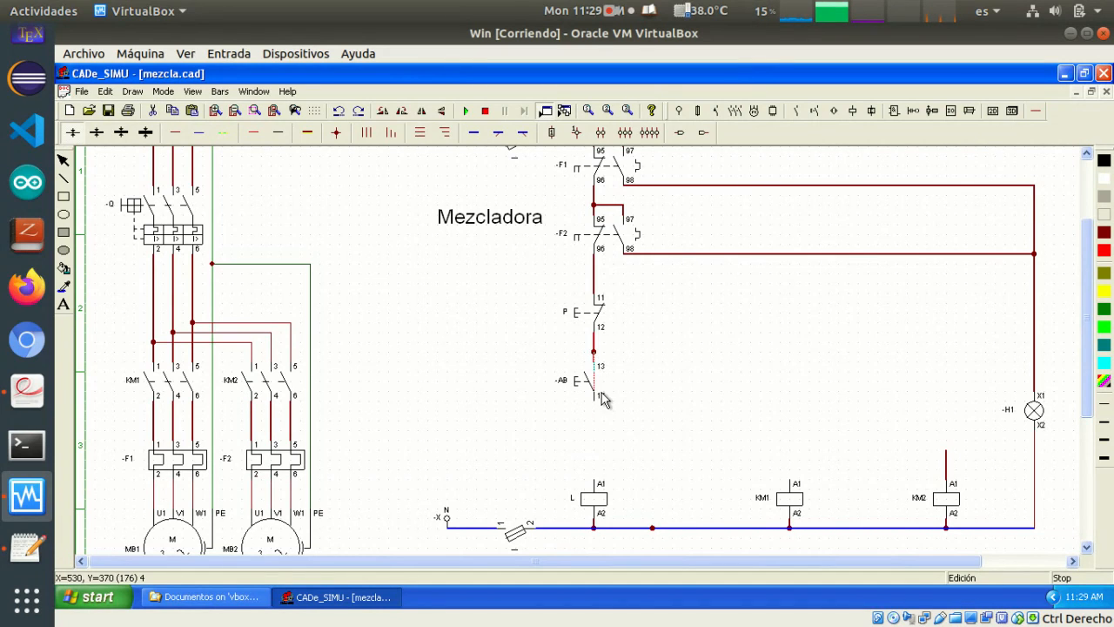
{"action": "key", "text": "Escape"}
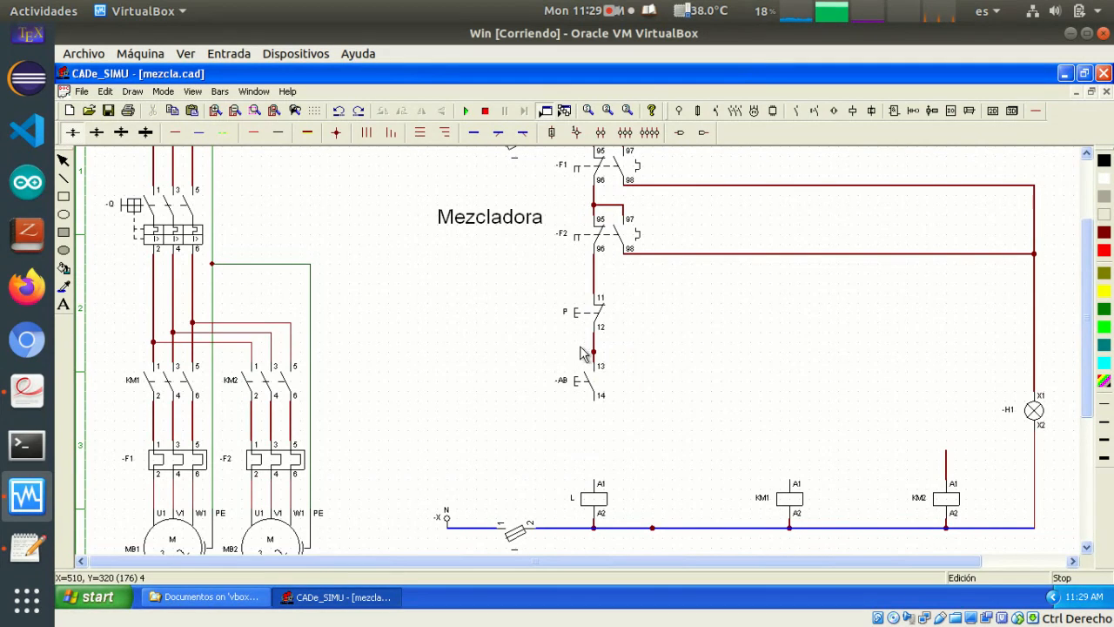
{"action": "left_click", "coordinate": [599, 364]}
{"action": "left_click", "coordinate": [663, 381]}
Duplicate lamp H1 and place the copy beside it on the right, clear of H1's wire
{"action": "scroll", "coordinate": [670, 408], "scroll_direction": "up", "scroll_amount": 1}
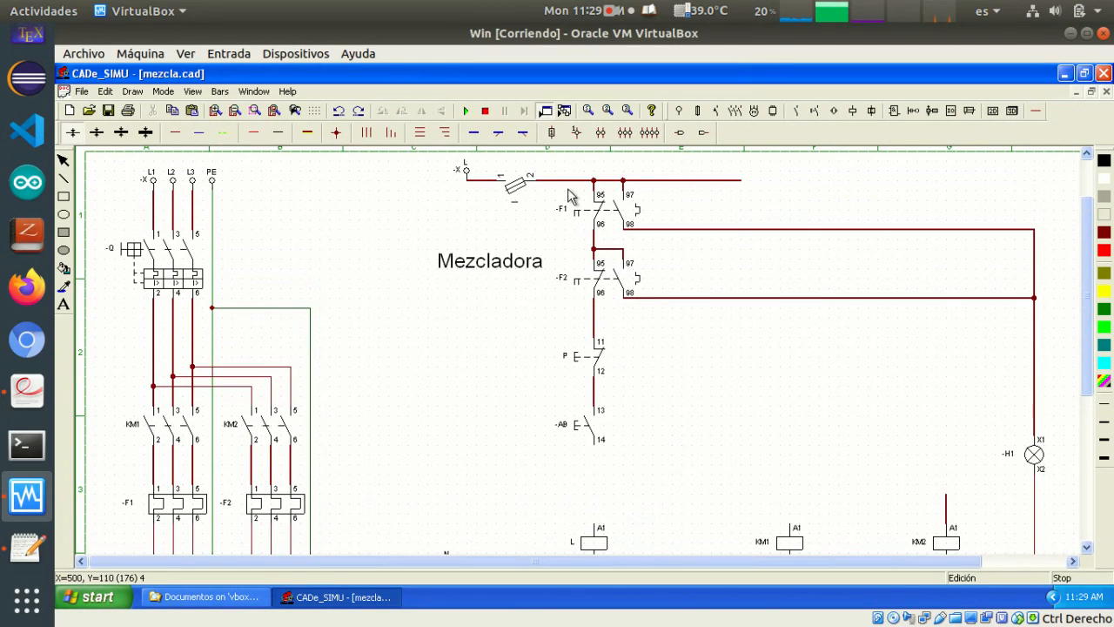
{"action": "scroll", "coordinate": [459, 396], "scroll_direction": "down", "scroll_amount": 1}
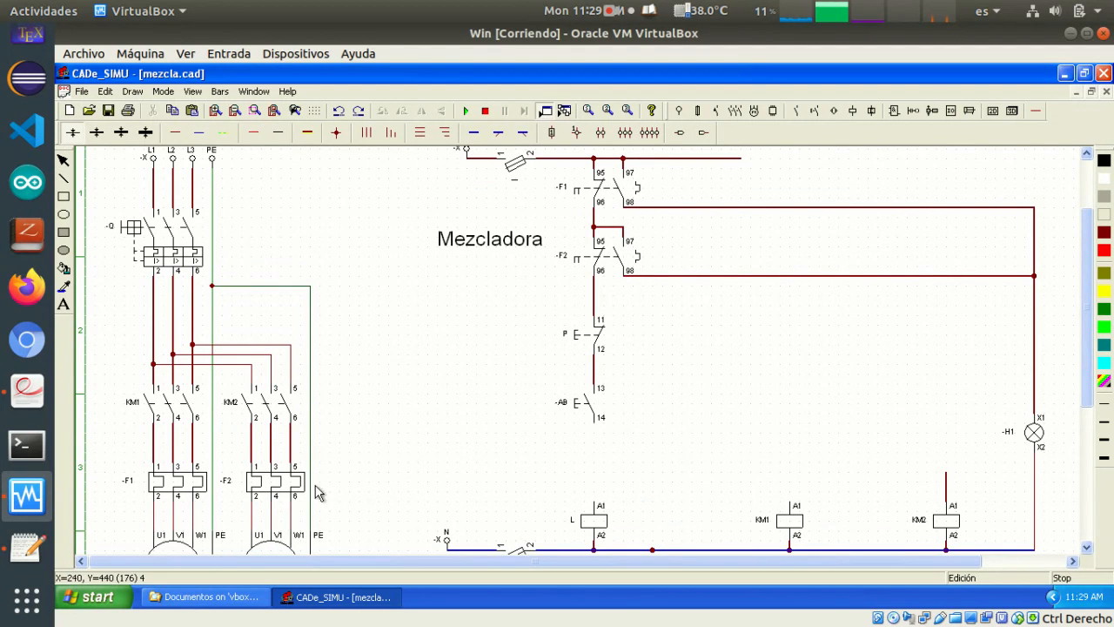
{"action": "scroll", "coordinate": [319, 492], "scroll_direction": "down", "scroll_amount": 3}
{"action": "scroll", "coordinate": [319, 493], "scroll_direction": "up", "scroll_amount": 1}
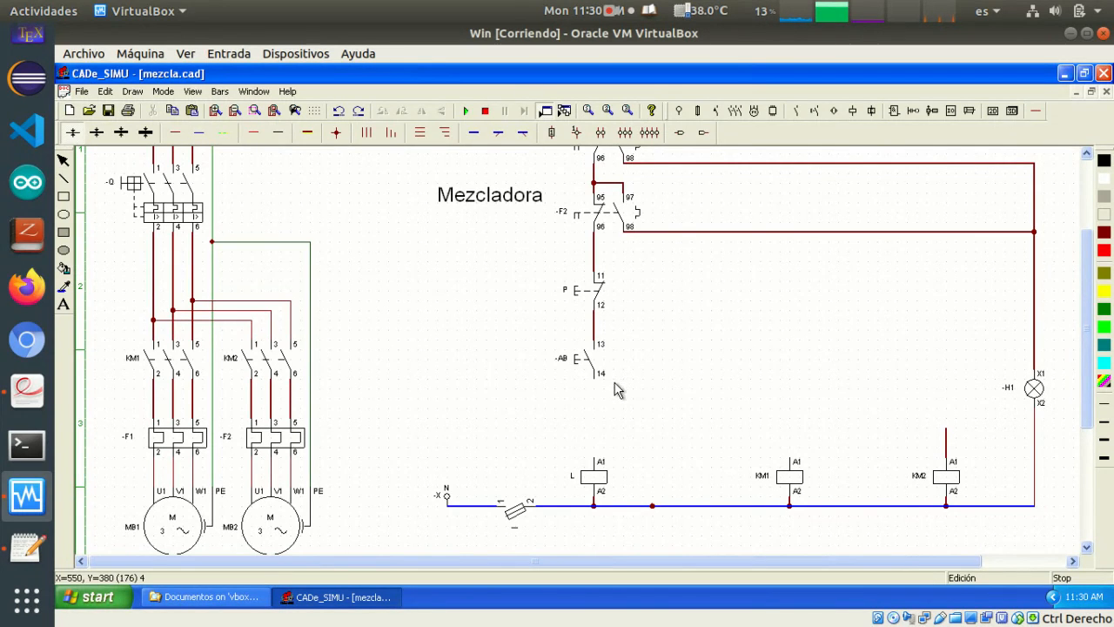
{"action": "left_click", "coordinate": [1061, 430]}
{"action": "left_click", "coordinate": [1040, 396]}
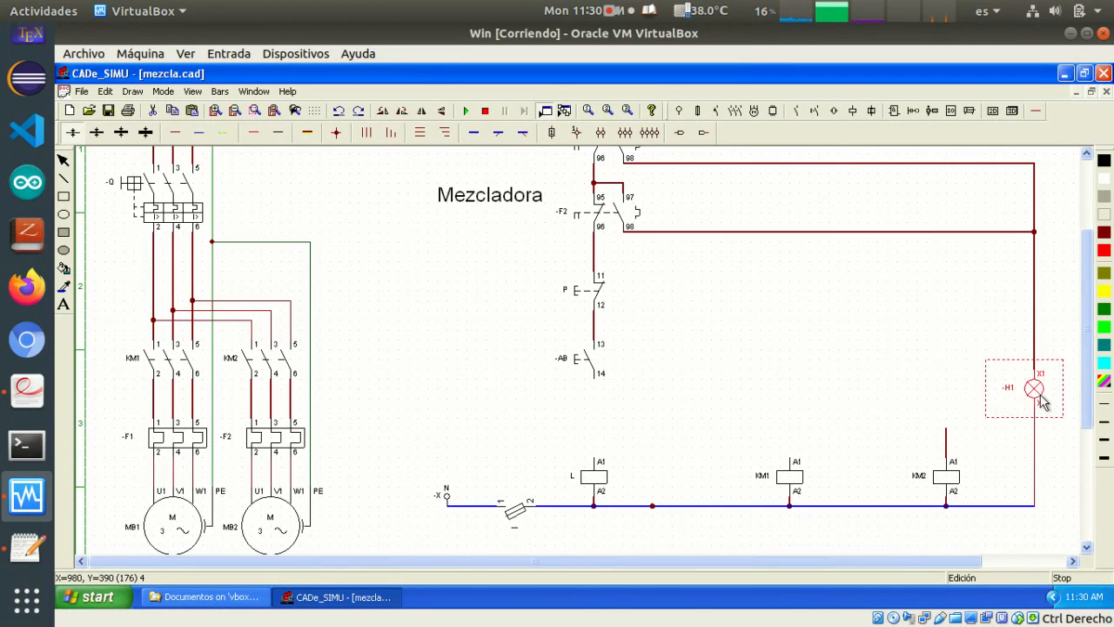
{"action": "key", "text": "ctrl+c"}
{"action": "key", "text": "ctrl+v"}
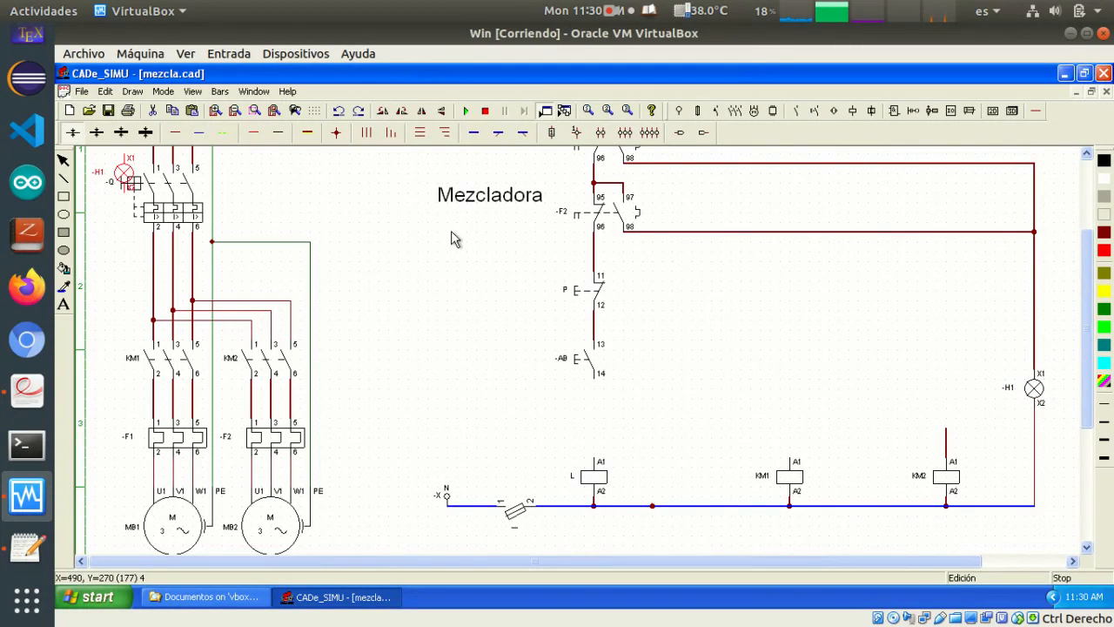
{"action": "left_click_drag", "start_coordinate": [138, 187], "coordinate": [1073, 389]}
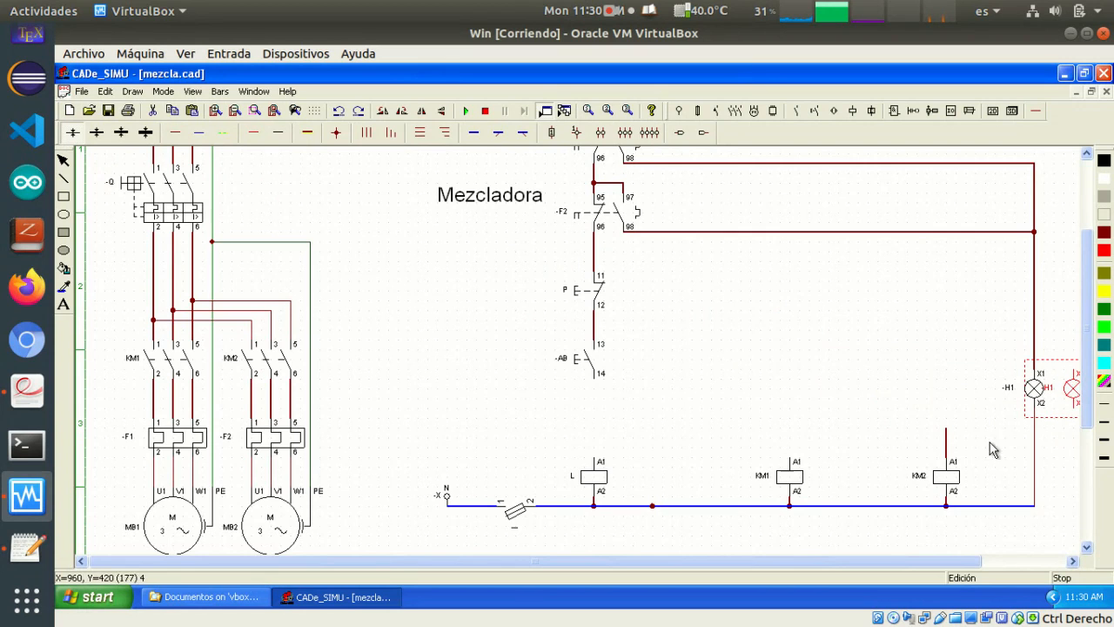
{"action": "left_click_drag", "start_coordinate": [769, 561], "coordinate": [825, 574]}
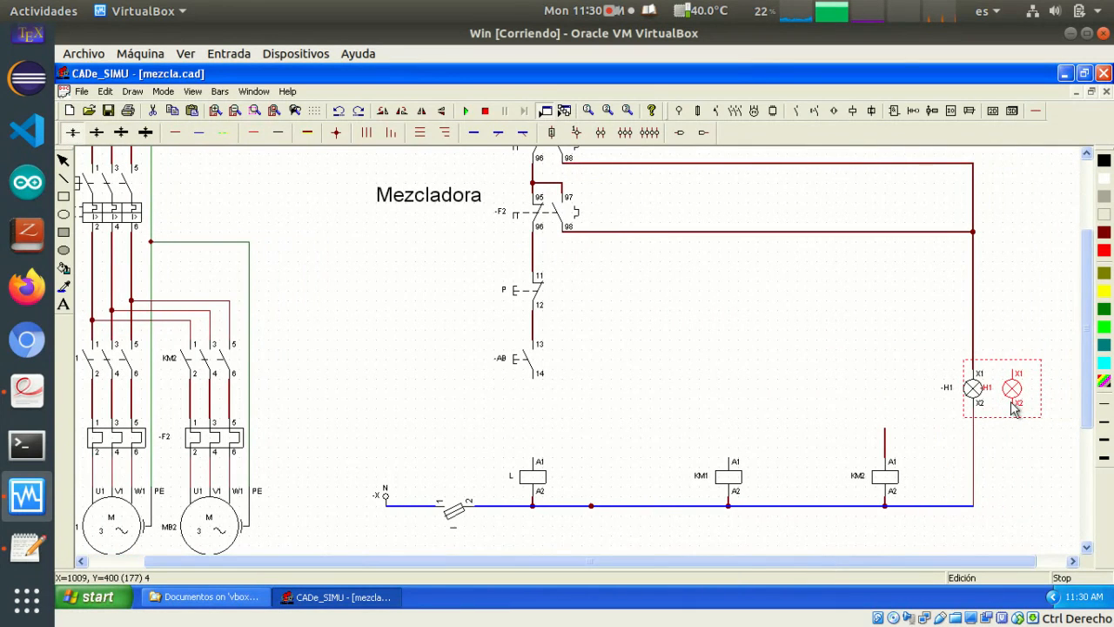
{"action": "left_click_drag", "start_coordinate": [1005, 388], "coordinate": [1015, 388]}
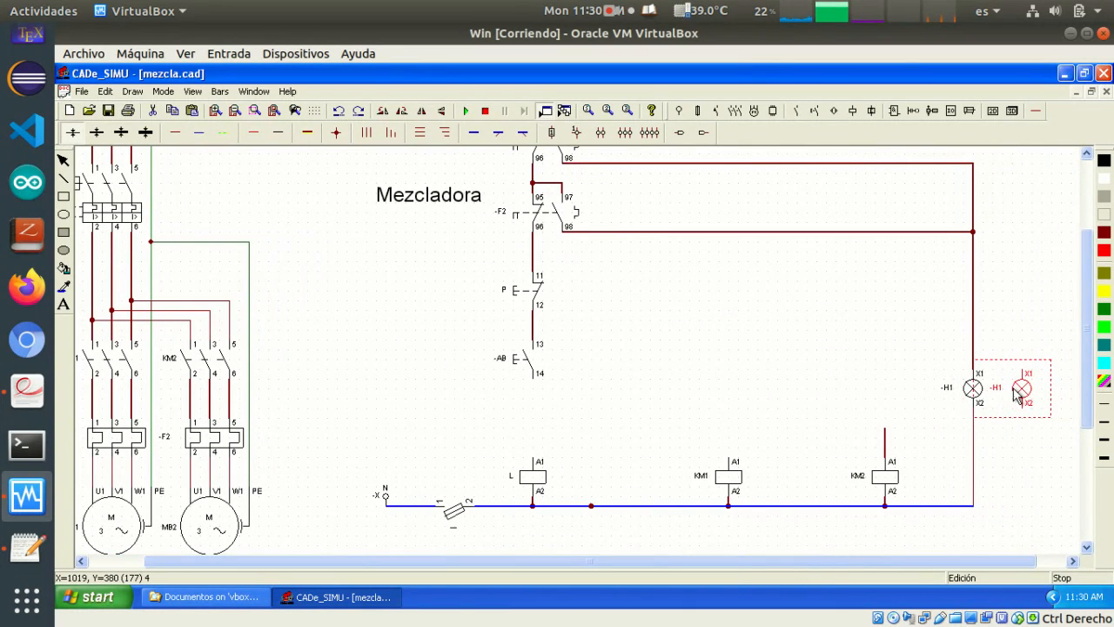
Rename the copied lamp as -H2
{"action": "double_click", "coordinate": [1016, 396]}
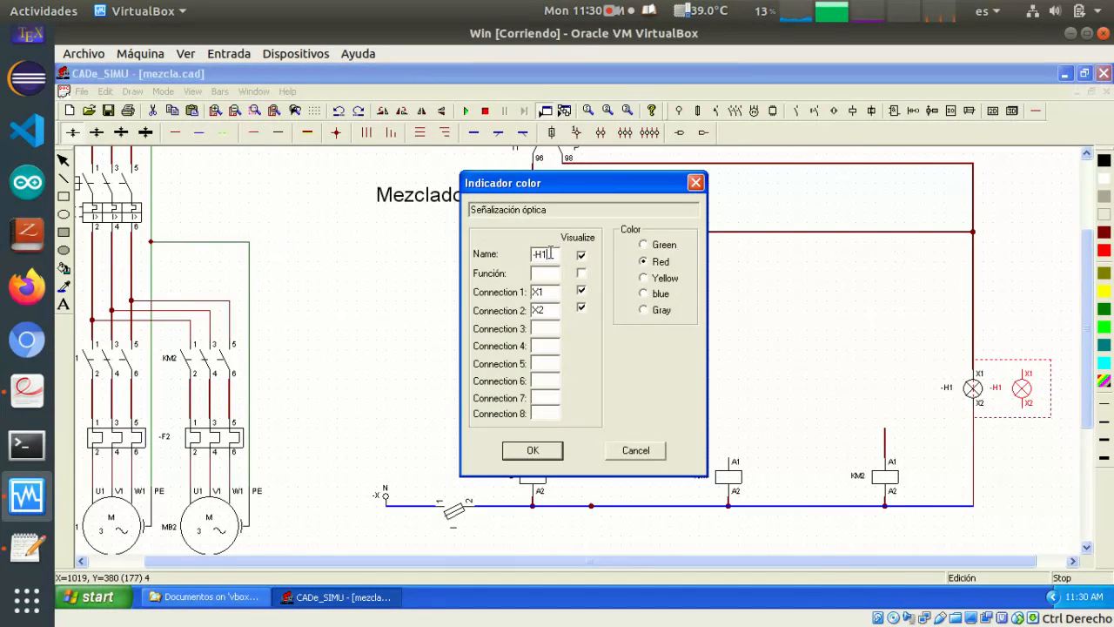
{"action": "key", "text": "BackSpace"}
{"action": "type", "text": "2"}
{"action": "key", "text": "Return"}
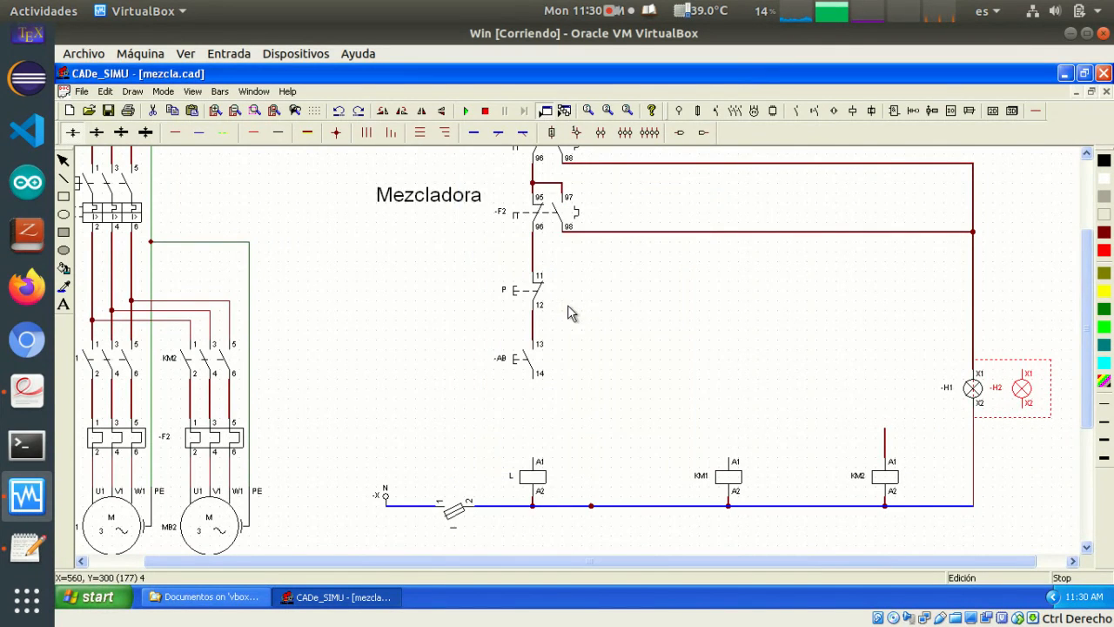
Delete the wire from F2's contact 98 to H1's line and move lamp H2 to the upper left of H1
{"action": "scroll", "coordinate": [788, 326], "scroll_direction": "up", "scroll_amount": 2}
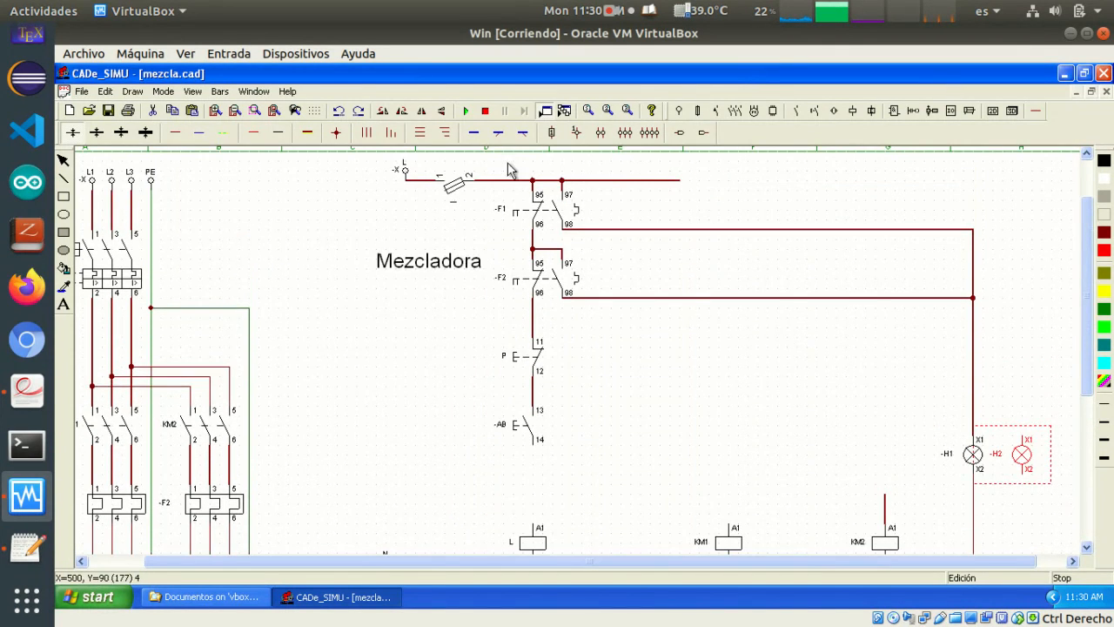
{"action": "left_click", "coordinate": [930, 295]}
{"action": "left_click", "coordinate": [956, 298]}
{"action": "key", "text": "Delete"}
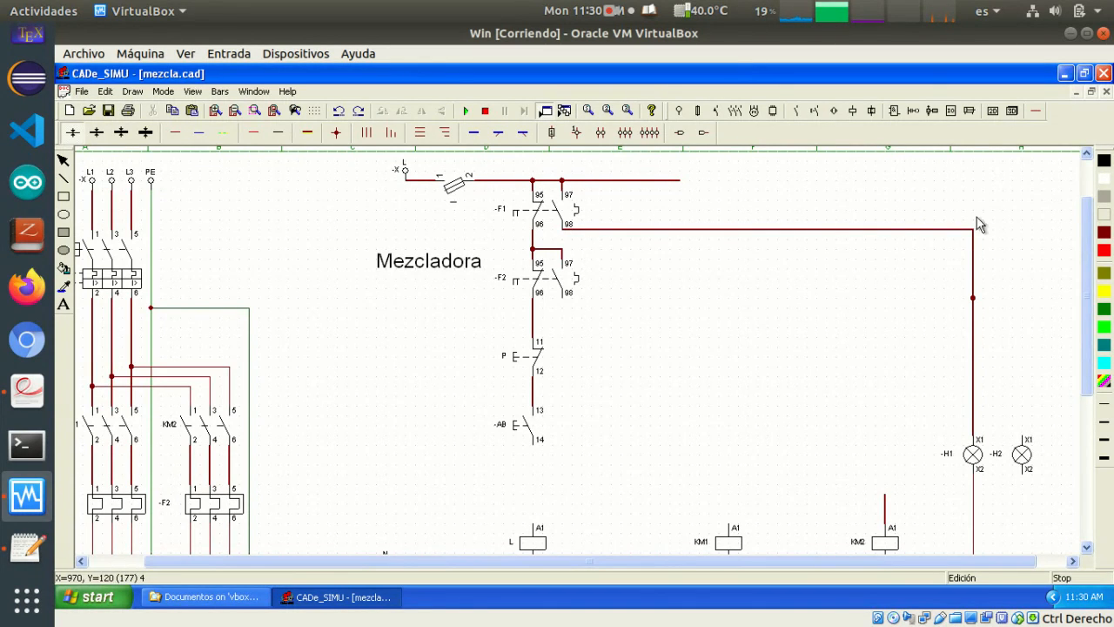
{"action": "left_click_drag", "start_coordinate": [1027, 465], "coordinate": [947, 362]}
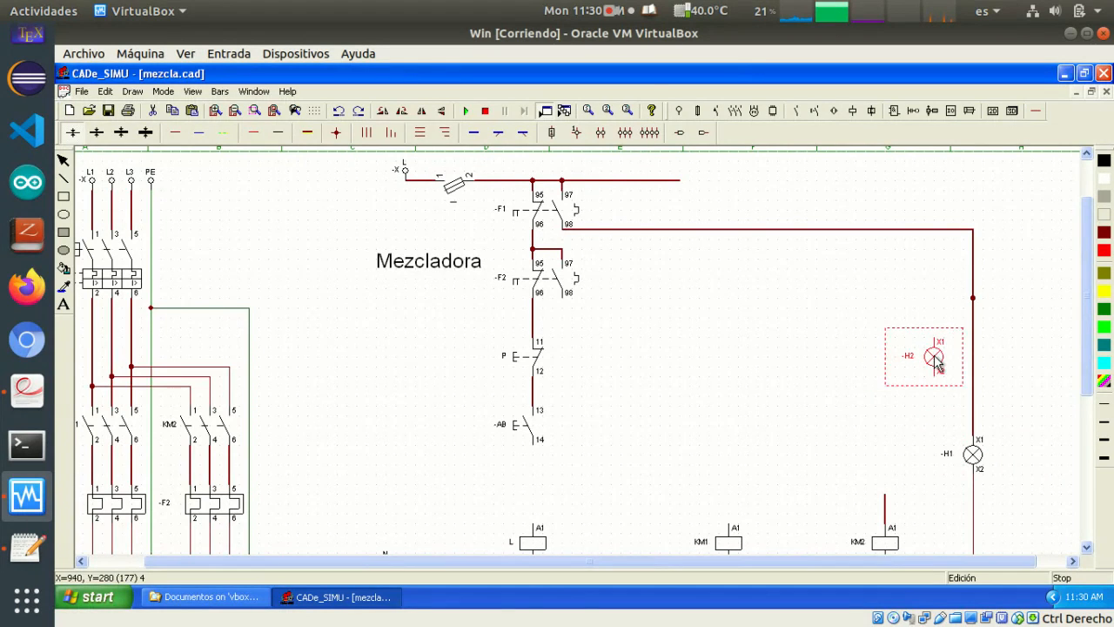
{"action": "left_click", "coordinate": [898, 313]}
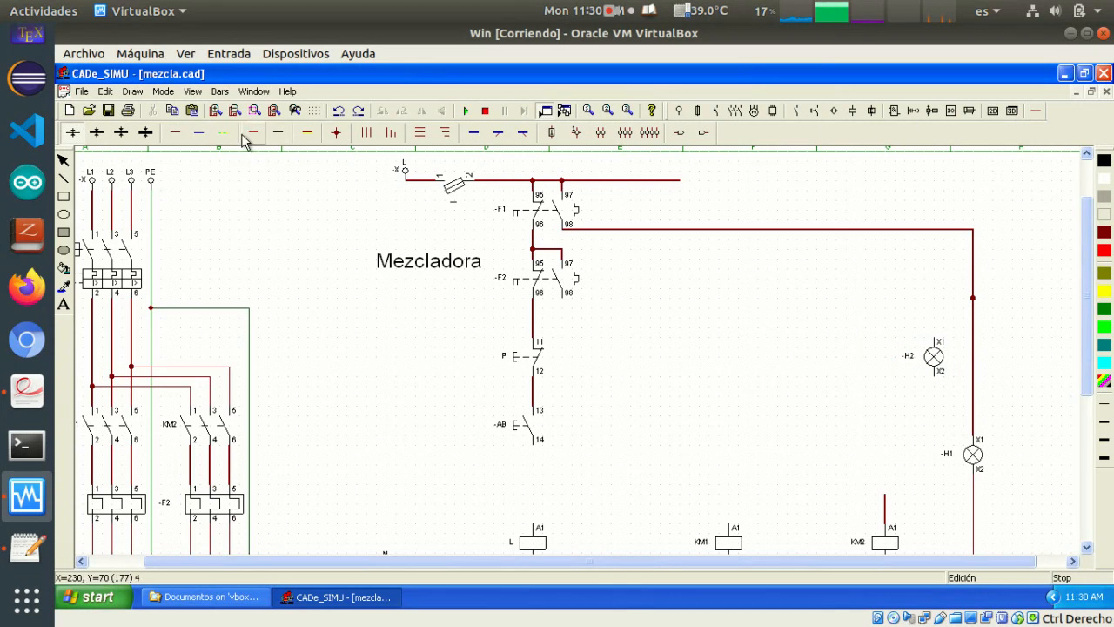
Wire terminal X1 of lamp H2 to the top of F2's contact 97 and terminal X2 to the neutral line
{"action": "mouse_move", "coordinate": [564, 254]}
{"action": "left_mouse_down"}
{"action": "mouse_move", "coordinate": [917, 284]}
{"action": "mouse_move", "coordinate": [934, 261]}
{"action": "mouse_move", "coordinate": [948, 342]}
{"action": "left_mouse_up"}
{"action": "scroll", "coordinate": [913, 405], "scroll_direction": "down", "scroll_amount": 3}
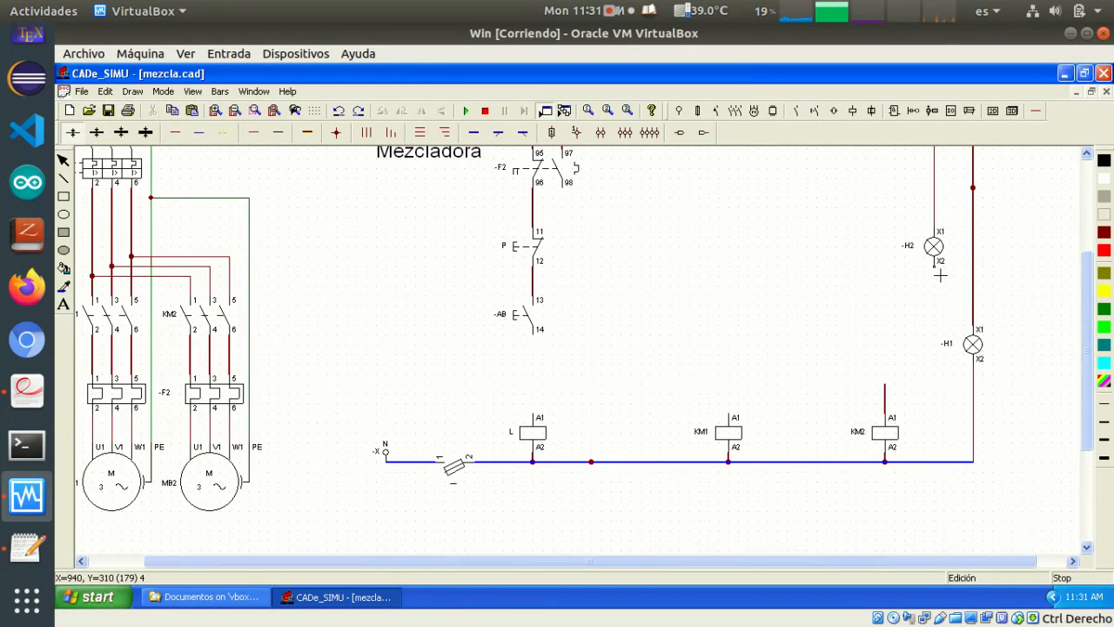
{"action": "left_click_drag", "start_coordinate": [939, 274], "coordinate": [957, 464]}
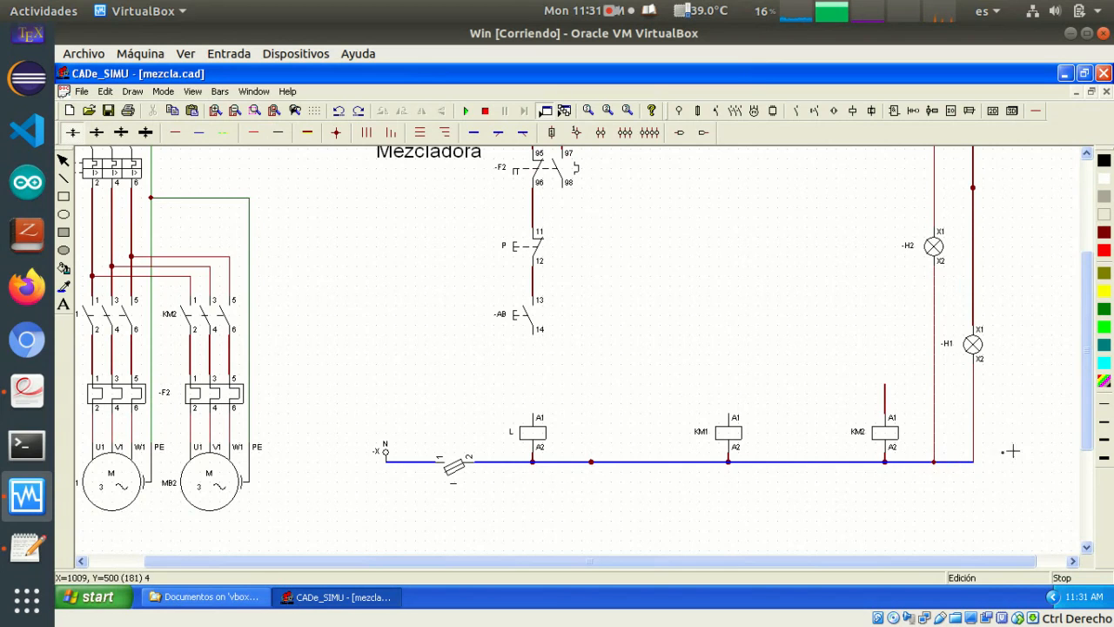
Replace the wire feeding H2's terminal X1 with a black wire from F2's contact 98
{"action": "scroll", "coordinate": [1010, 452], "scroll_direction": "up", "scroll_amount": 3}
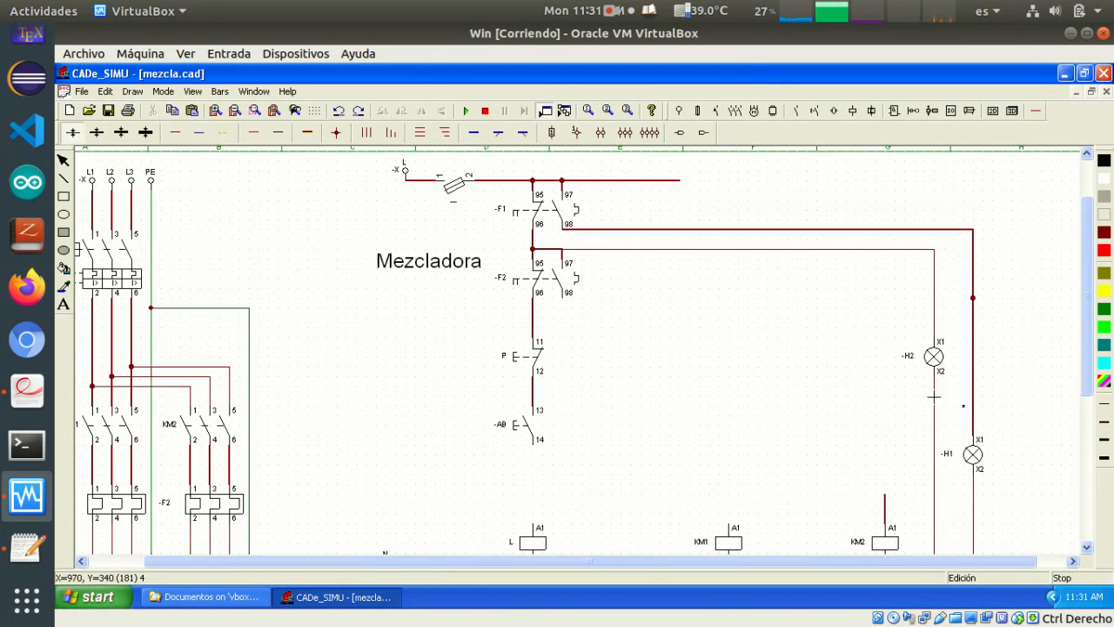
{"action": "scroll", "coordinate": [789, 318], "scroll_direction": "down", "scroll_amount": 1}
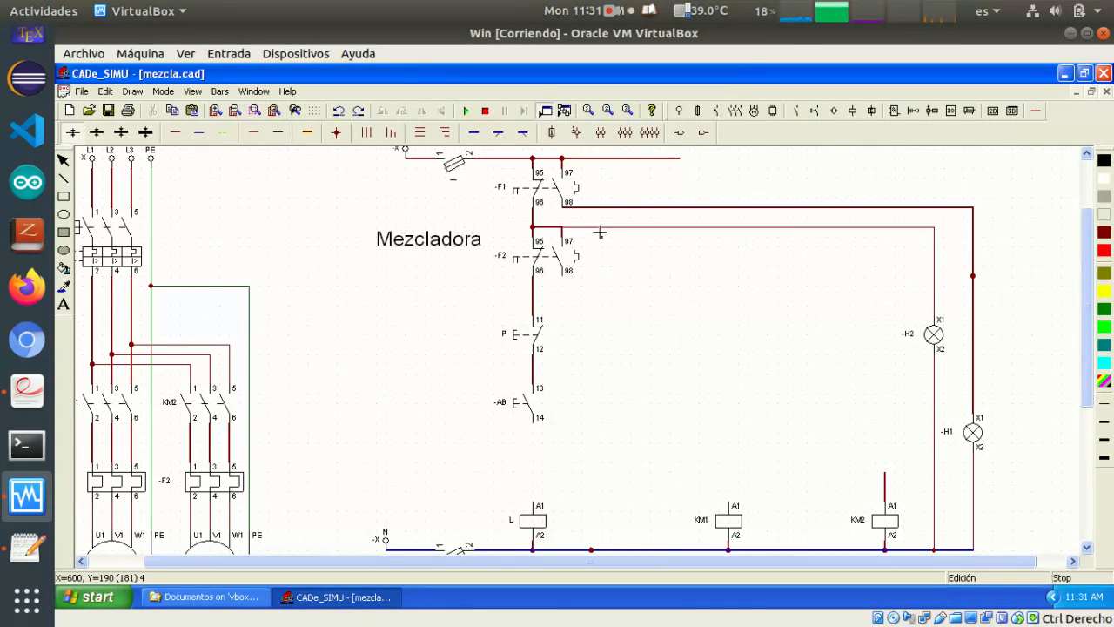
{"action": "left_click", "coordinate": [626, 228]}
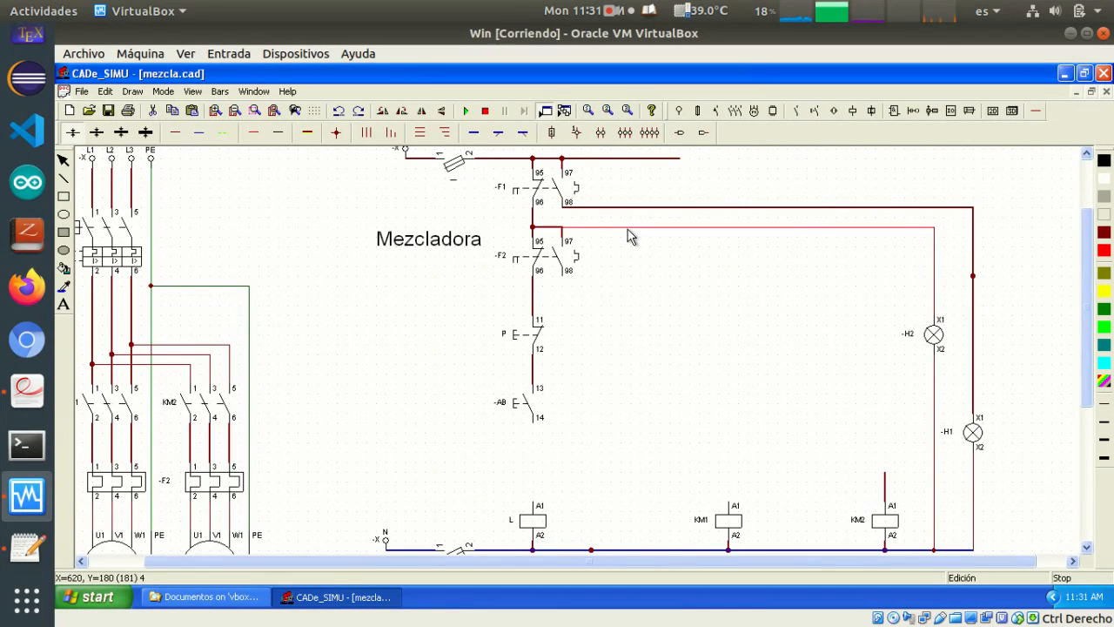
{"action": "key", "text": "Delete"}
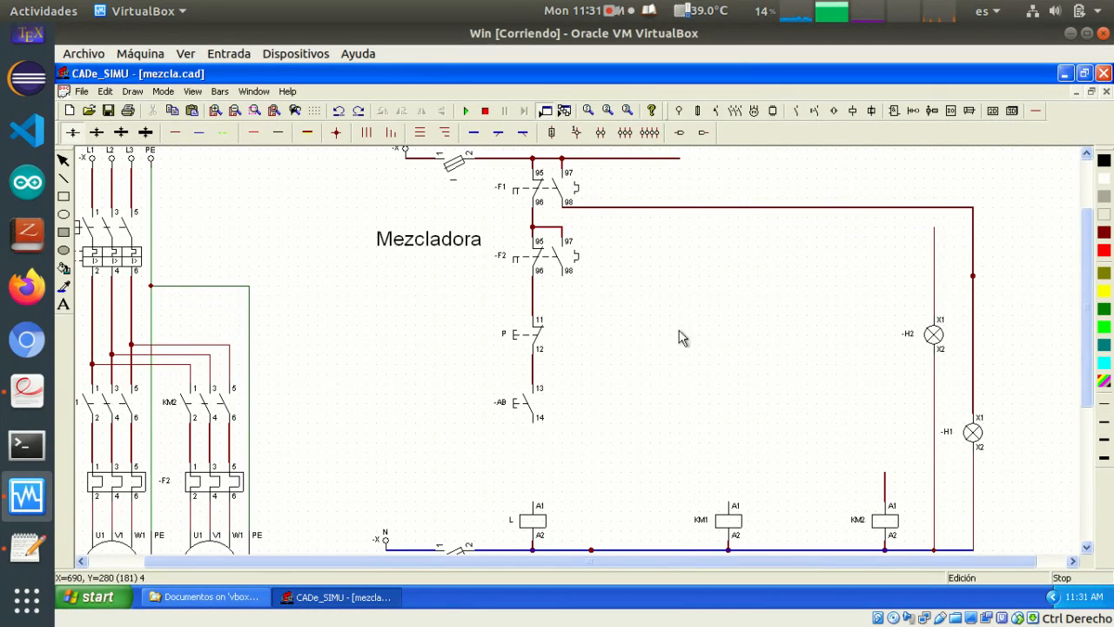
{"action": "left_click", "coordinate": [935, 253]}
{"action": "key", "text": "Delete"}
{"action": "left_click", "coordinate": [286, 134]}
{"action": "left_click_drag", "start_coordinate": [564, 276], "coordinate": [950, 322]}
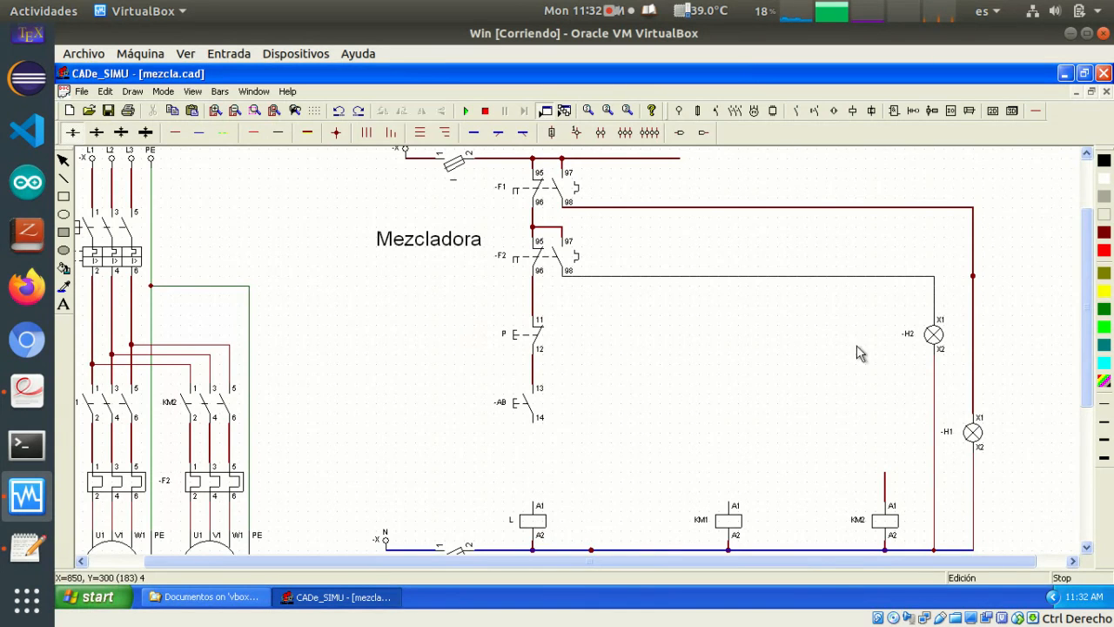
Delete the branch wire and its connection dot linking the F1–F2 line to F2's contact 97
{"action": "scroll", "coordinate": [619, 298], "scroll_direction": "up", "scroll_amount": 2}
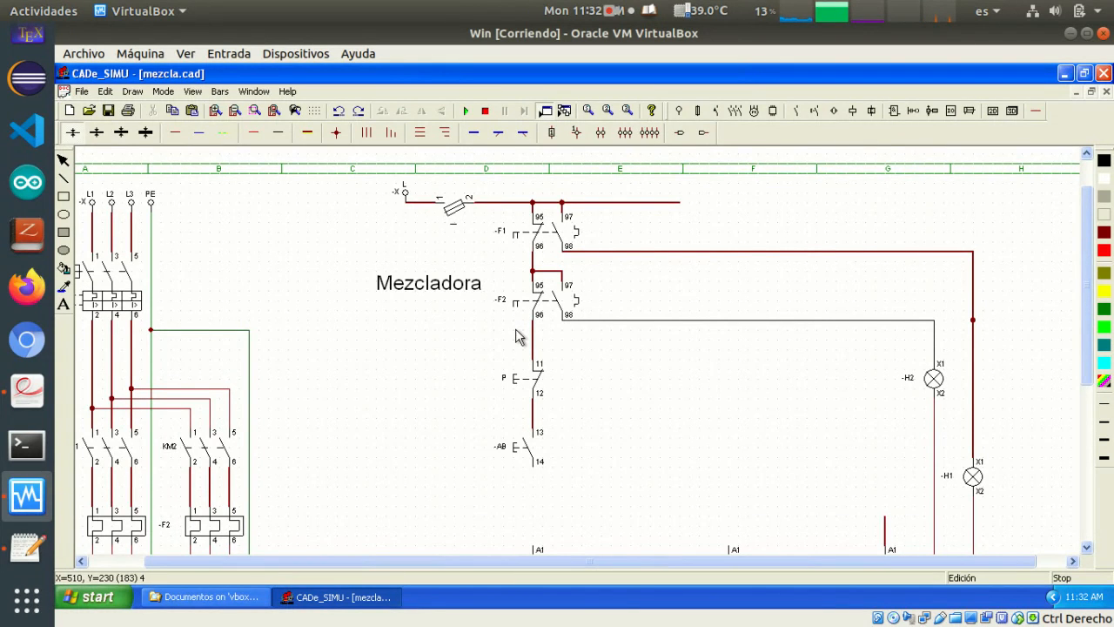
{"action": "left_click", "coordinate": [550, 273]}
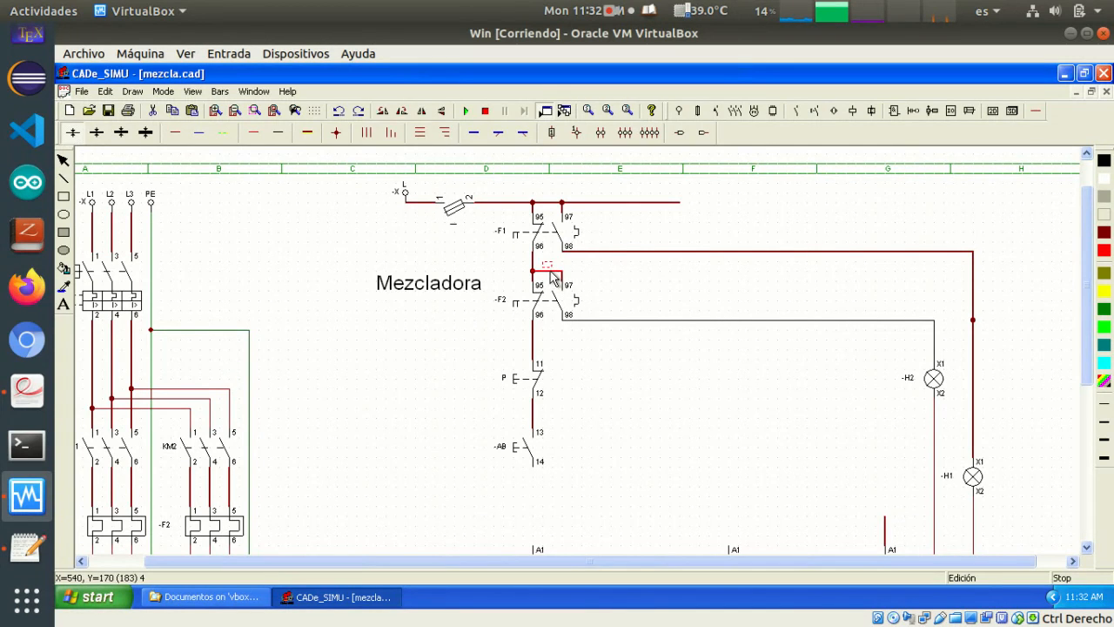
{"action": "left_click", "coordinate": [692, 298]}
{"action": "left_click", "coordinate": [548, 274]}
{"action": "left_click", "coordinate": [547, 275]}
{"action": "key", "text": "Delete"}
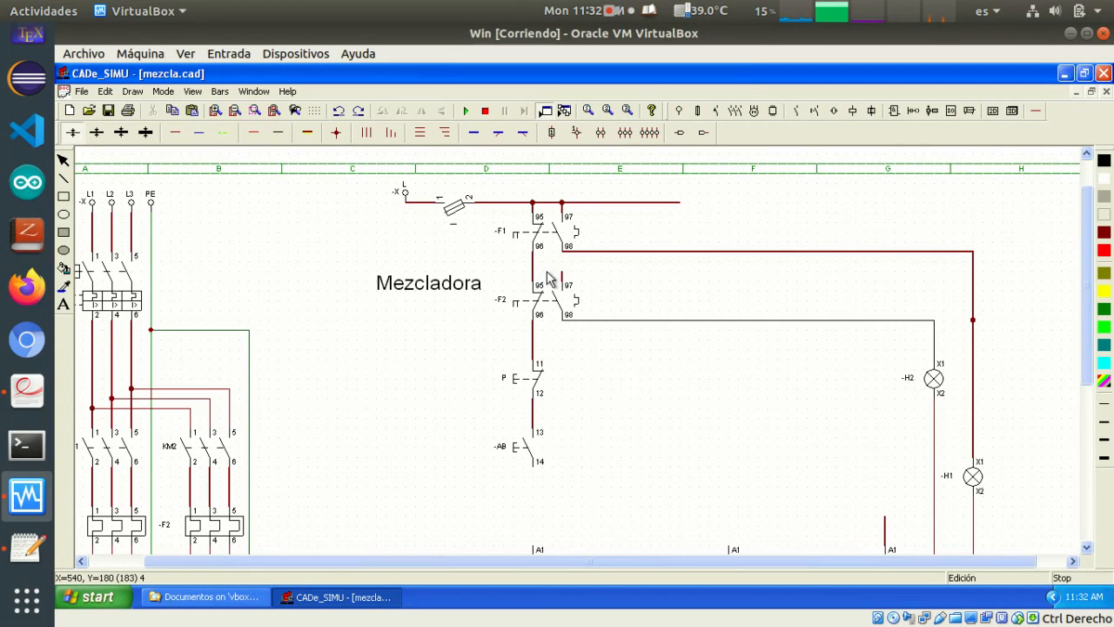
{"action": "left_click", "coordinate": [562, 281]}
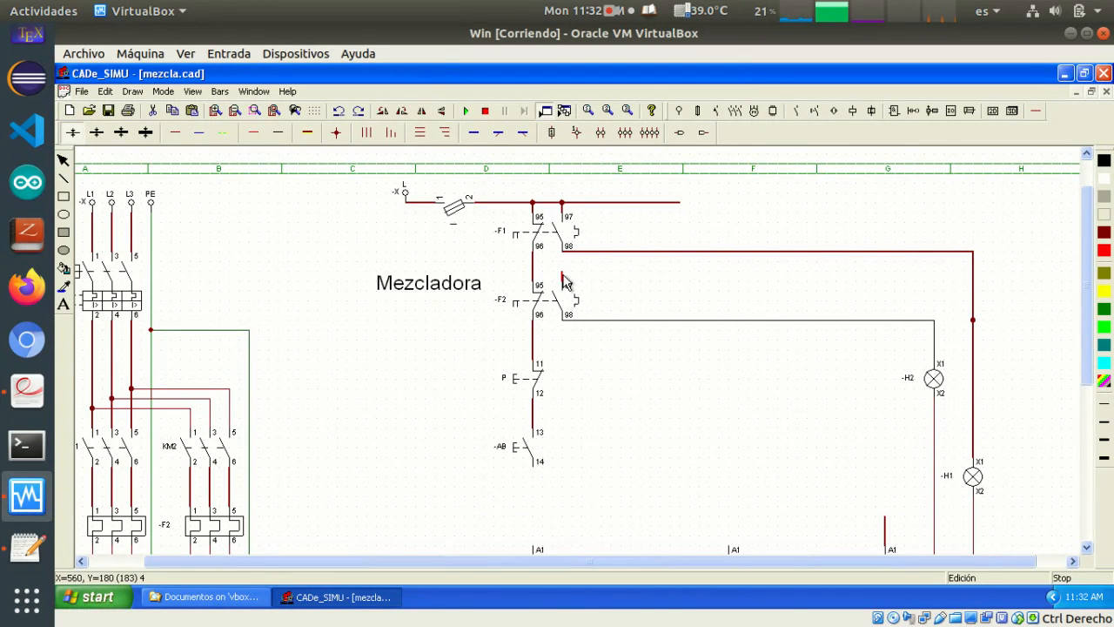
{"action": "key", "text": "Delete"}
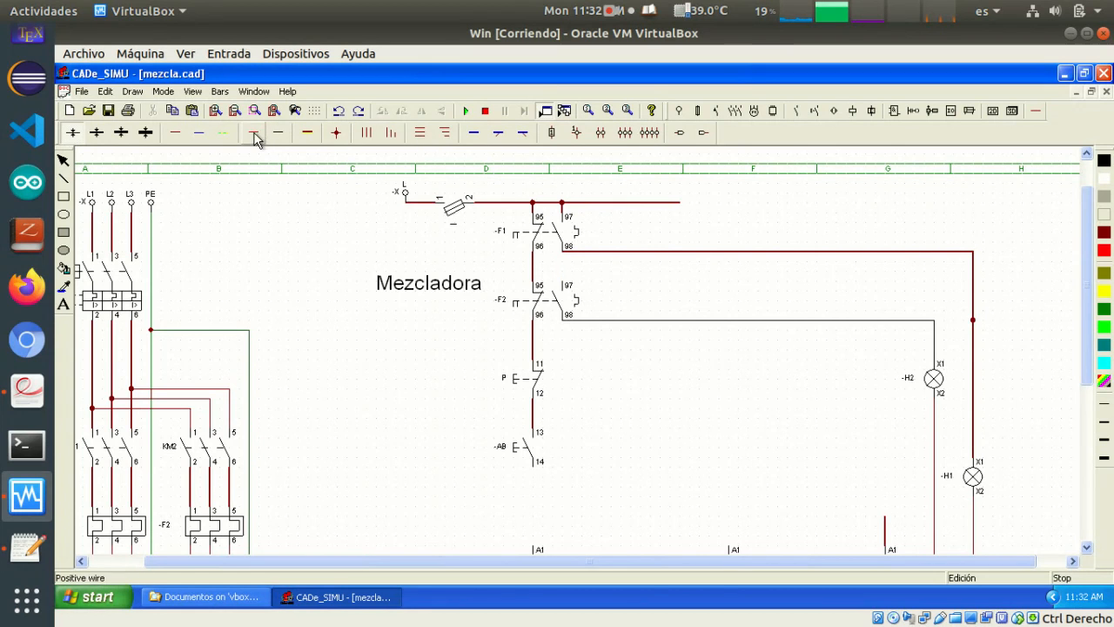
Wire F2's contact 97 up to the live supply line with a positive wire routed around the side of F1
{"action": "left_click", "coordinate": [178, 135]}
{"action": "left_click", "coordinate": [601, 207]}
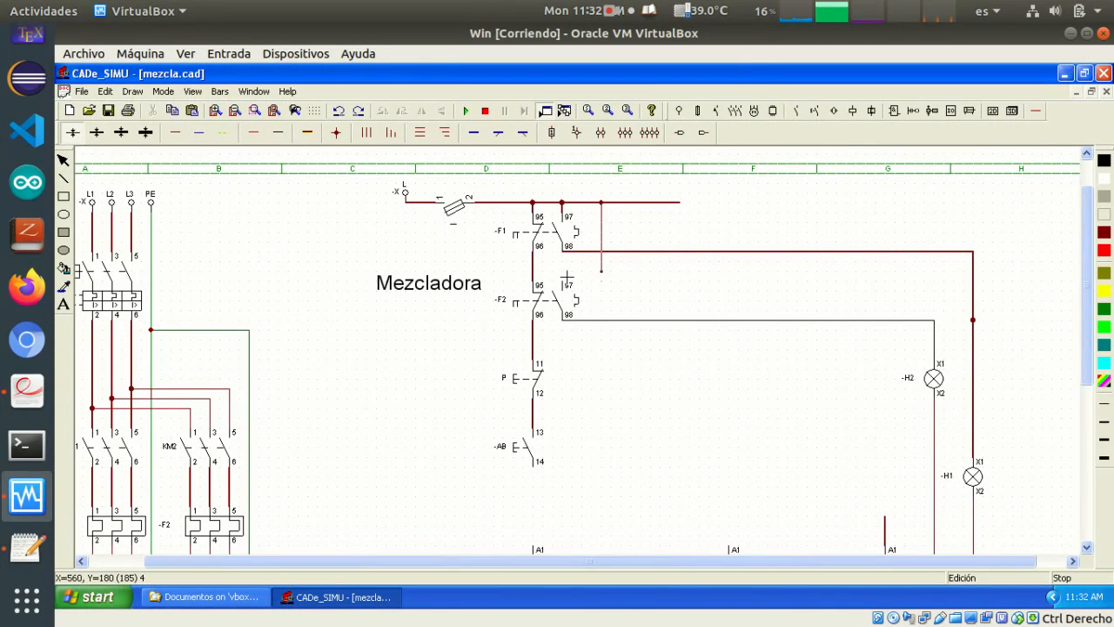
{"action": "left_click", "coordinate": [567, 282]}
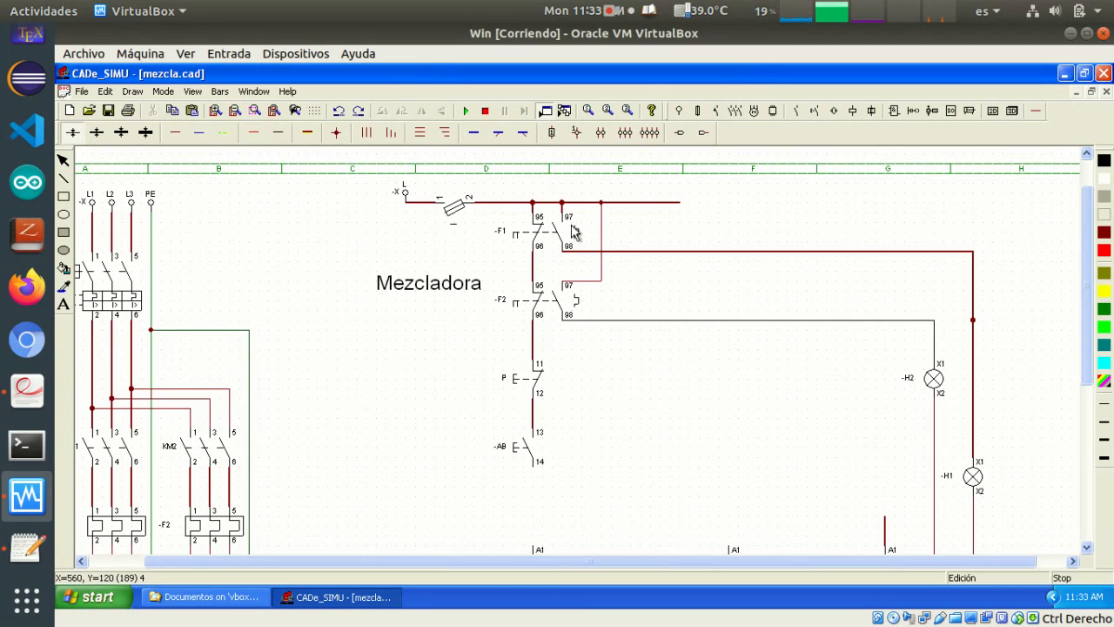
Replace the live supply line with a shorter wire from the fuse's terminal 2 to F2's branch, and save the drawing
{"action": "left_click", "coordinate": [662, 203]}
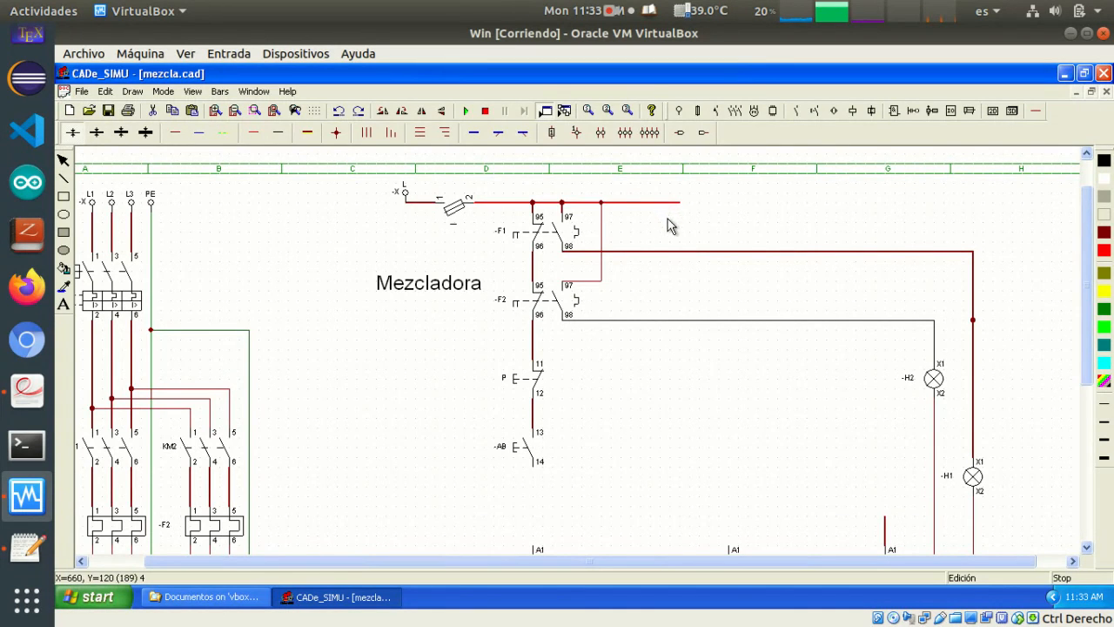
{"action": "key", "text": "Delete"}
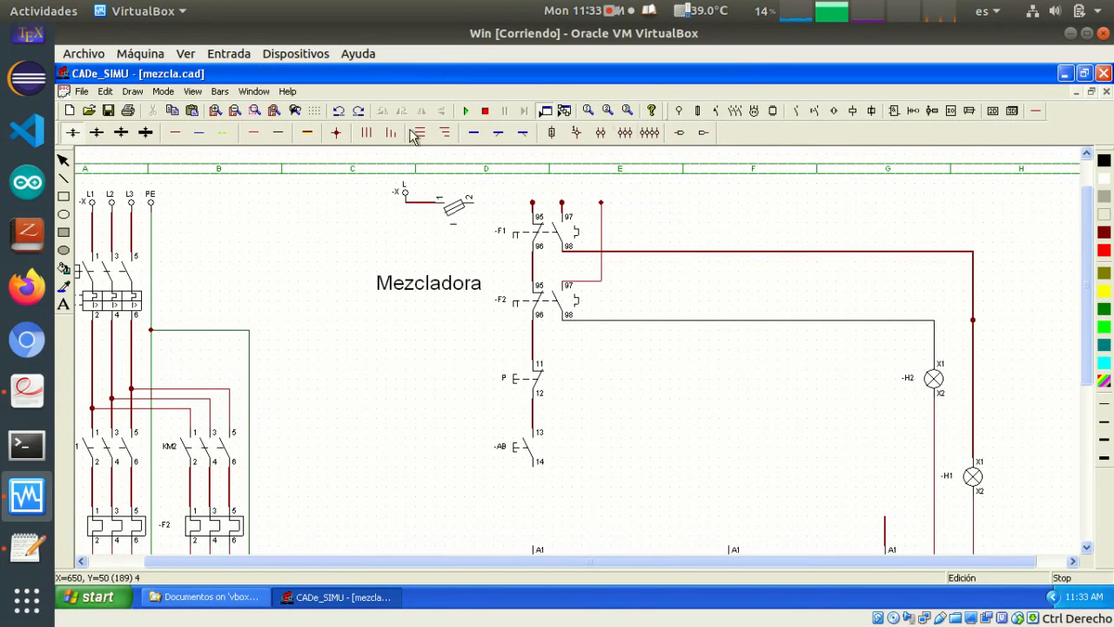
{"action": "left_click", "coordinate": [170, 140]}
{"action": "left_click_drag", "start_coordinate": [476, 206], "coordinate": [600, 202]}
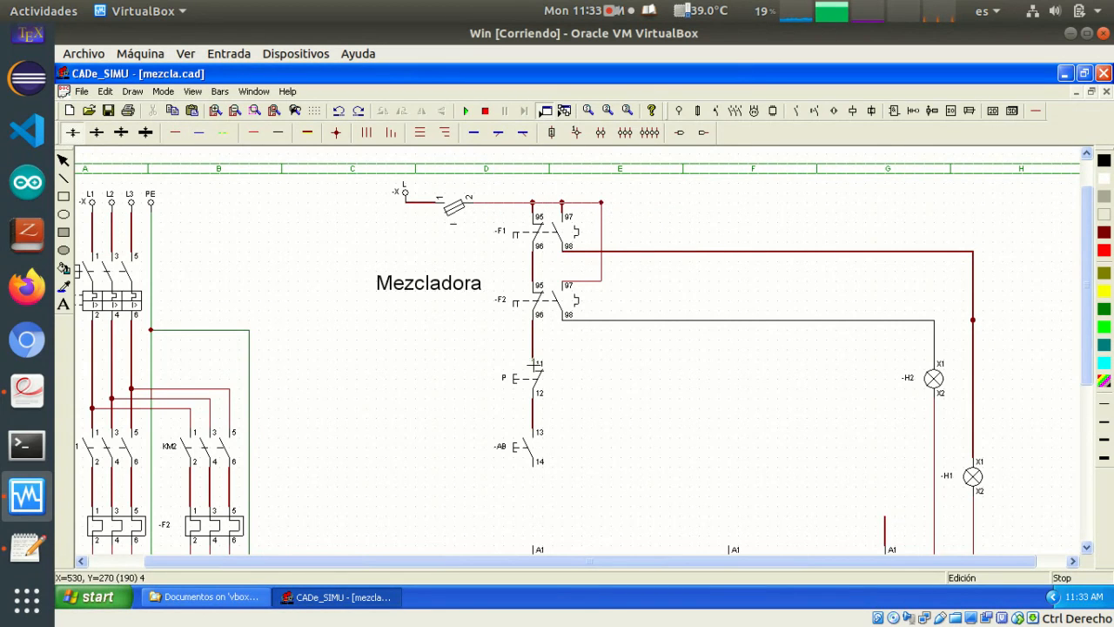
{"action": "left_click", "coordinate": [109, 113]}
Delete the unused connection dot on the neutral line between coils L and KM1
{"action": "left_click", "coordinate": [974, 324]}
{"action": "left_click", "coordinate": [929, 304]}
{"action": "scroll", "coordinate": [791, 477], "scroll_direction": "down", "scroll_amount": 1}
{"action": "scroll", "coordinate": [791, 485], "scroll_direction": "down", "scroll_amount": 3}
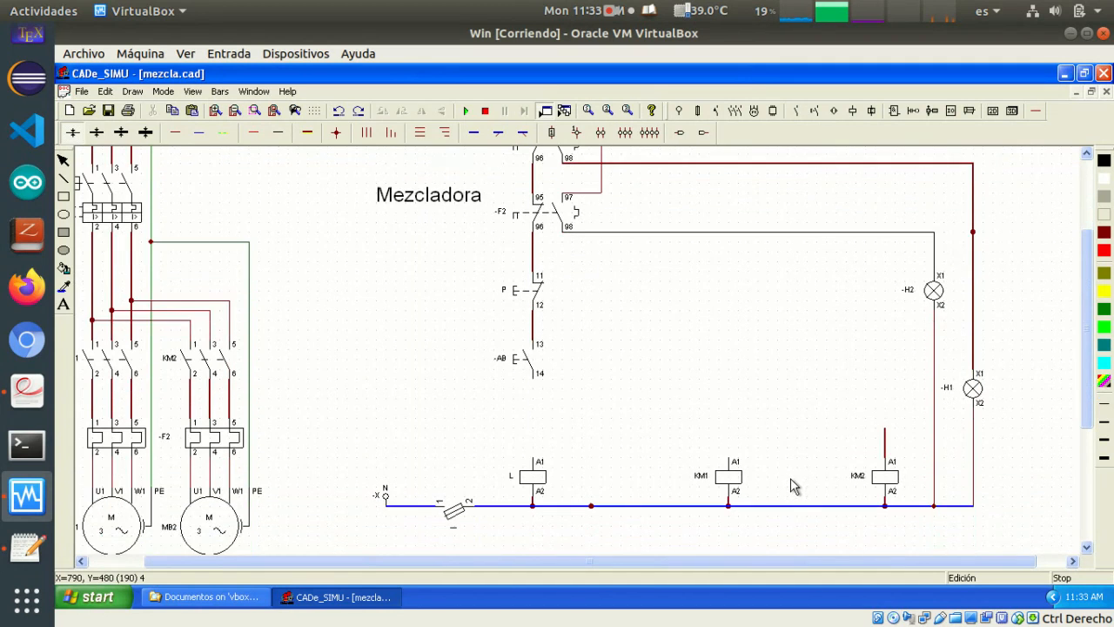
{"action": "left_click", "coordinate": [590, 506]}
{"action": "left_click", "coordinate": [887, 451]}
{"action": "left_click", "coordinate": [884, 442]}
Wire terminal 14 of pushbutton AB to A1 of coil L and rename the pushbutton as A
{"action": "left_click", "coordinate": [254, 134]}
{"action": "left_click_drag", "start_coordinate": [534, 379], "coordinate": [545, 459]}
{"action": "right_click", "coordinate": [522, 388]}
{"action": "double_click", "coordinate": [497, 363]}
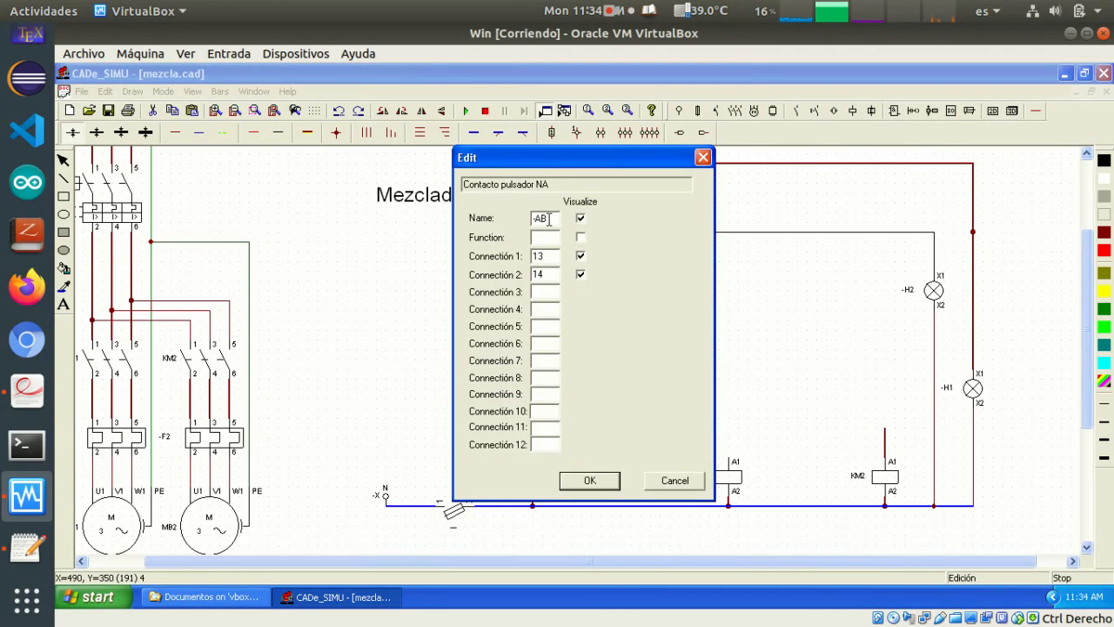
{"action": "type", "text": "A"}
{"action": "left_click", "coordinate": [590, 482]}
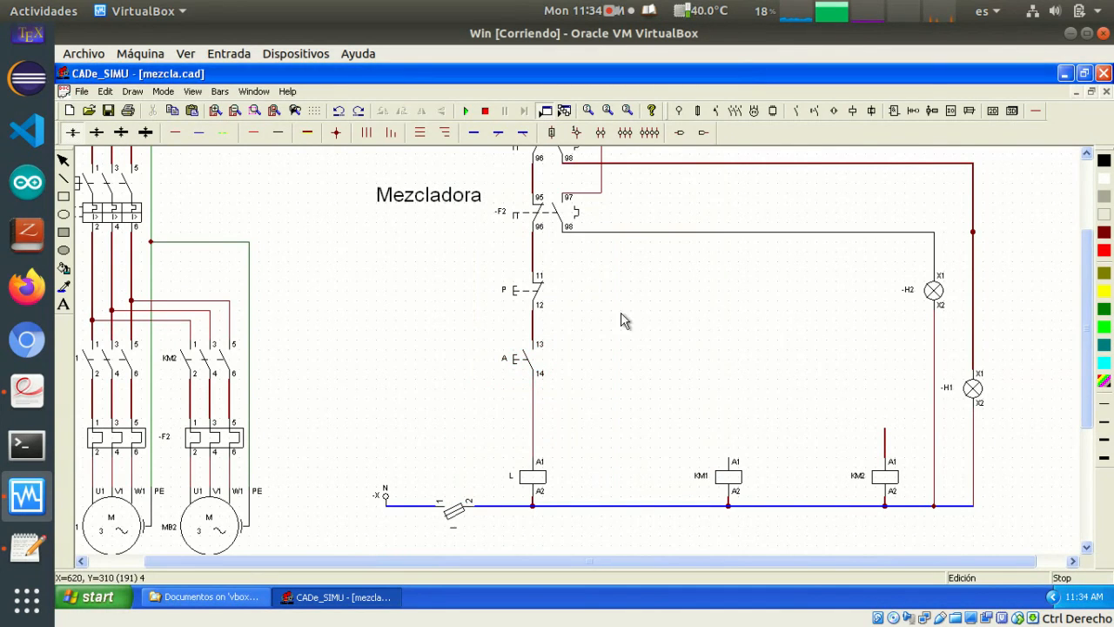
Draw two short horizontal branch wires from the control line, one above and one below pushbutton A
{"action": "scroll", "coordinate": [621, 321], "scroll_direction": "up", "scroll_amount": 1}
{"action": "scroll", "coordinate": [620, 316], "scroll_direction": "down", "scroll_amount": 1}
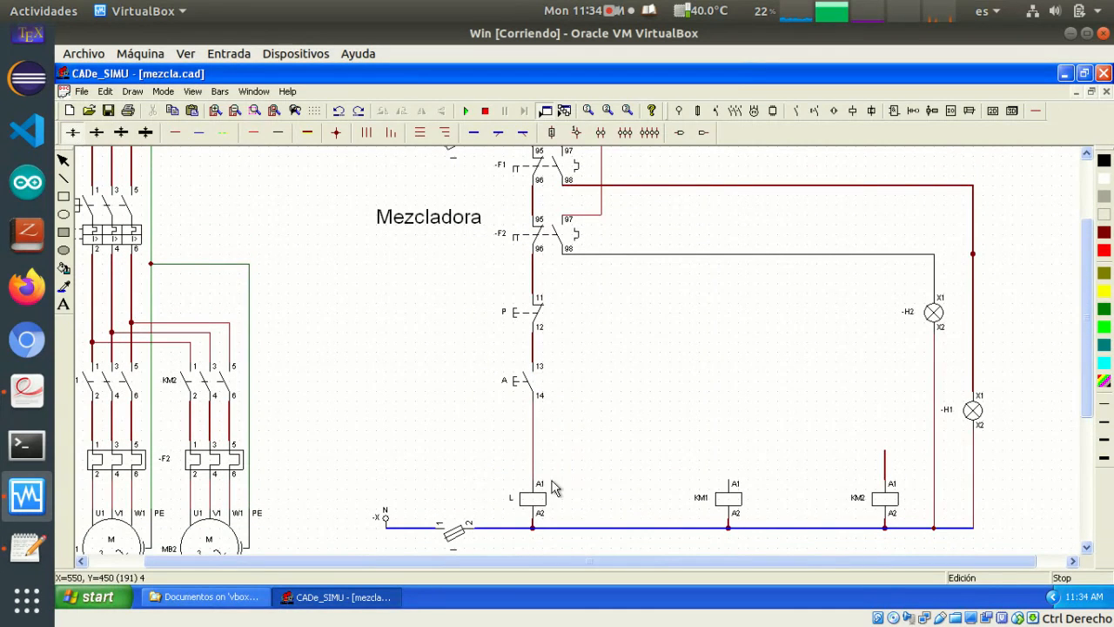
{"action": "scroll", "coordinate": [598, 339], "scroll_direction": "up", "scroll_amount": 3}
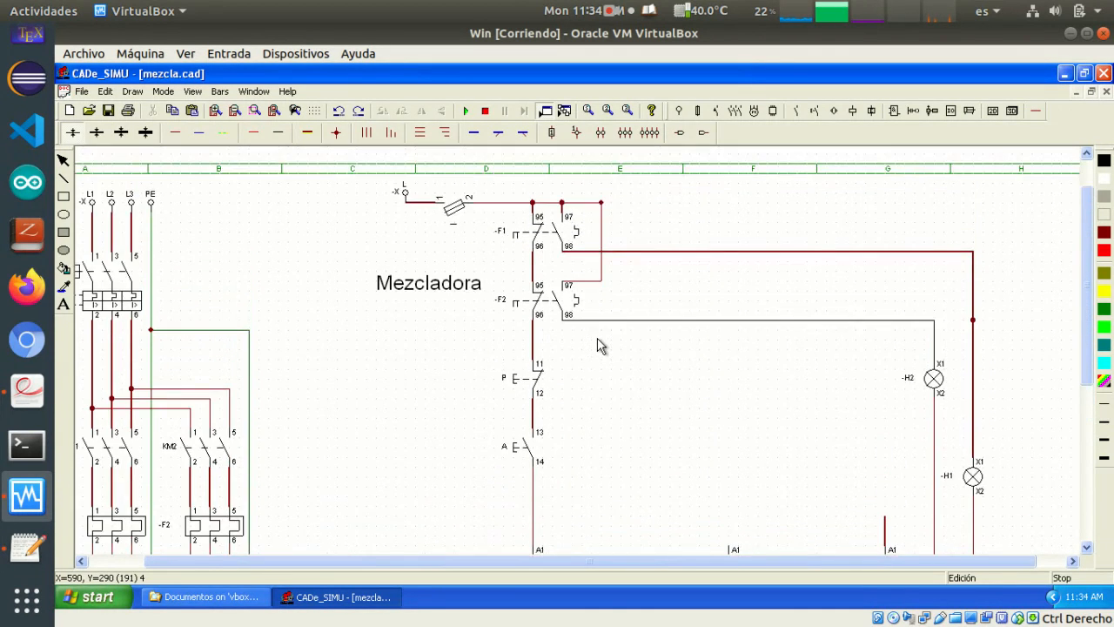
{"action": "scroll", "coordinate": [598, 338], "scroll_direction": "down", "scroll_amount": 2}
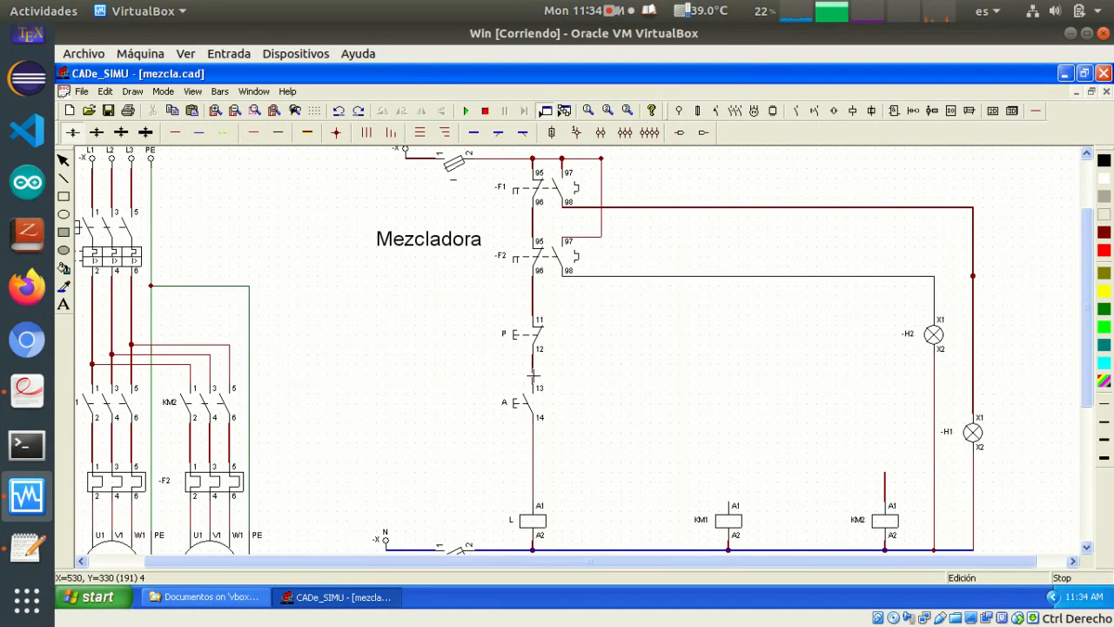
{"action": "left_click_drag", "start_coordinate": [532, 374], "coordinate": [583, 391]}
{"action": "left_click_drag", "start_coordinate": [549, 440], "coordinate": [578, 432]}
Place a normally open auxiliary contact parallel to pushbutton A and wire its terminals 13 and 14 to the branch wires
{"action": "left_click", "coordinate": [796, 111]}
{"action": "left_click", "coordinate": [70, 131]}
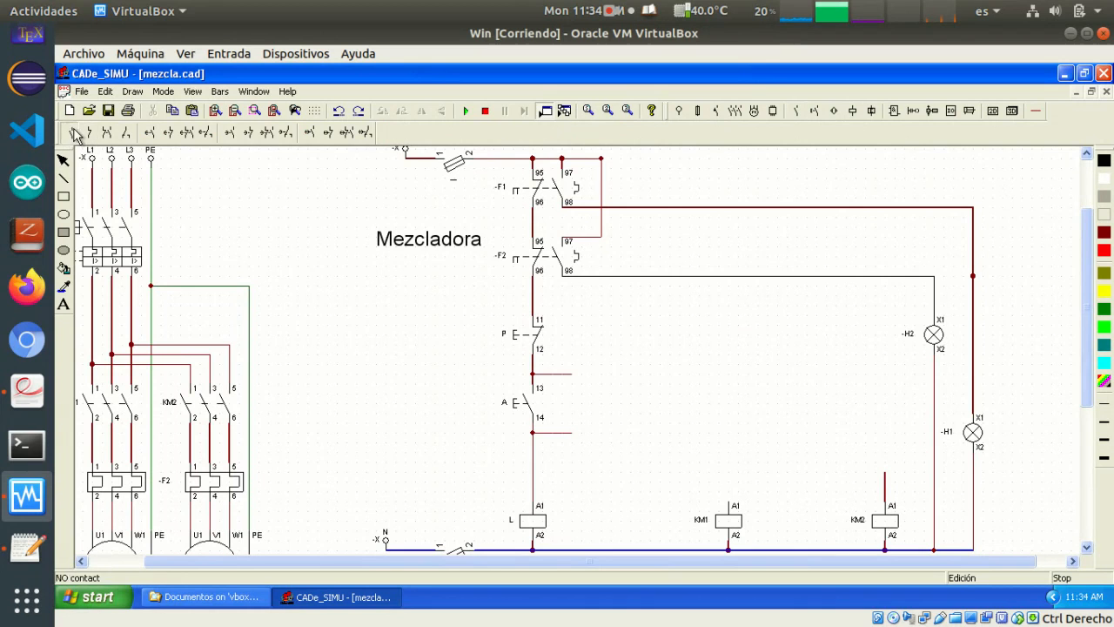
{"action": "left_click", "coordinate": [577, 392]}
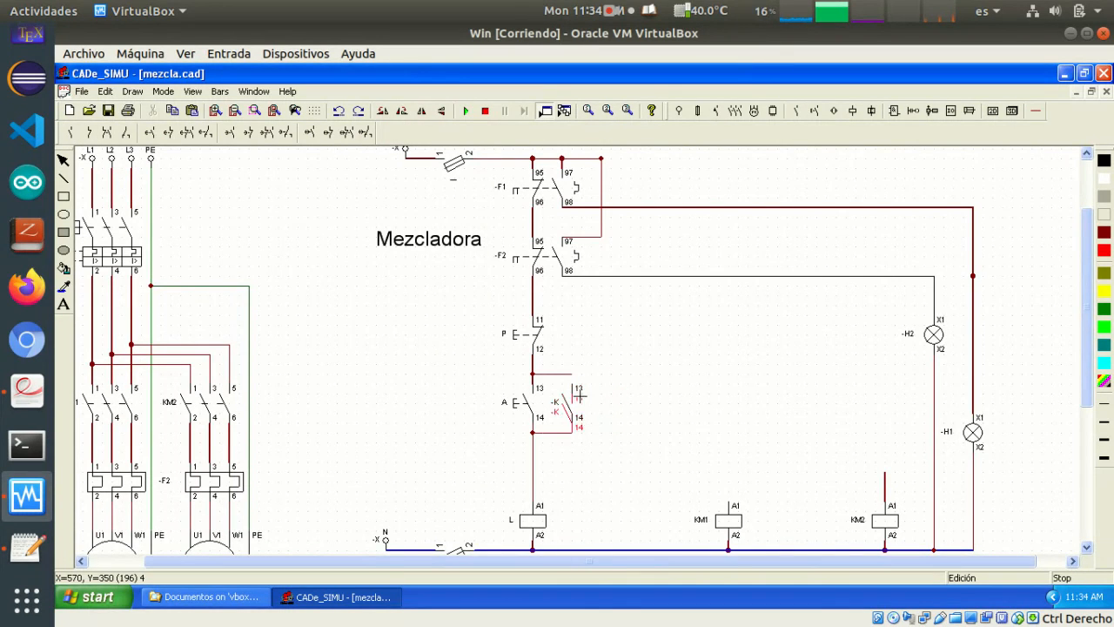
{"action": "right_click", "coordinate": [621, 453]}
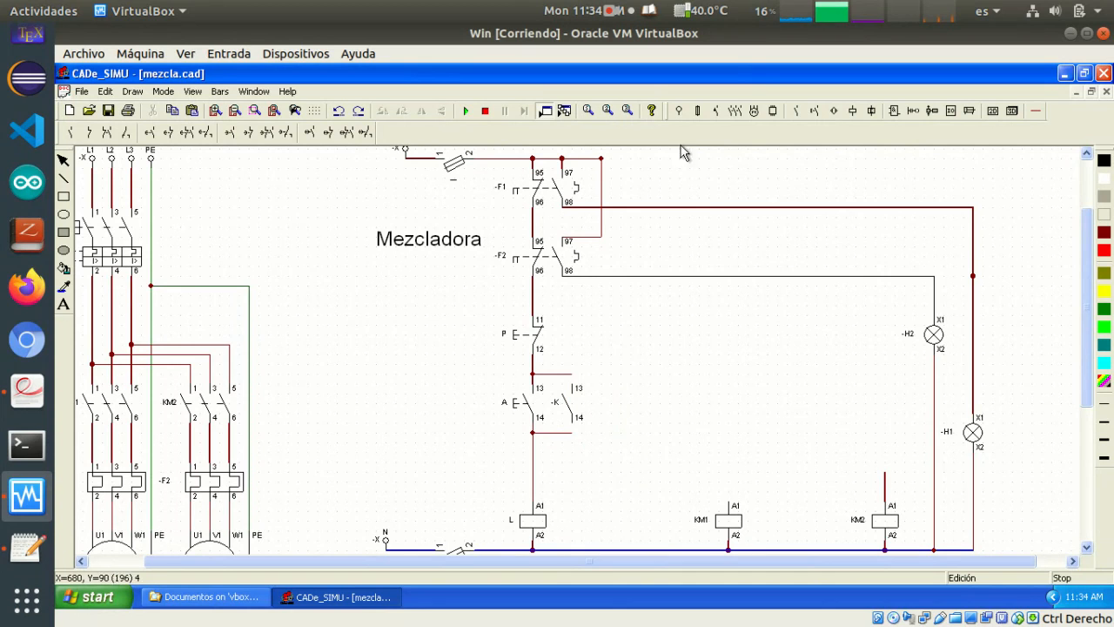
{"action": "left_click", "coordinate": [1034, 112]}
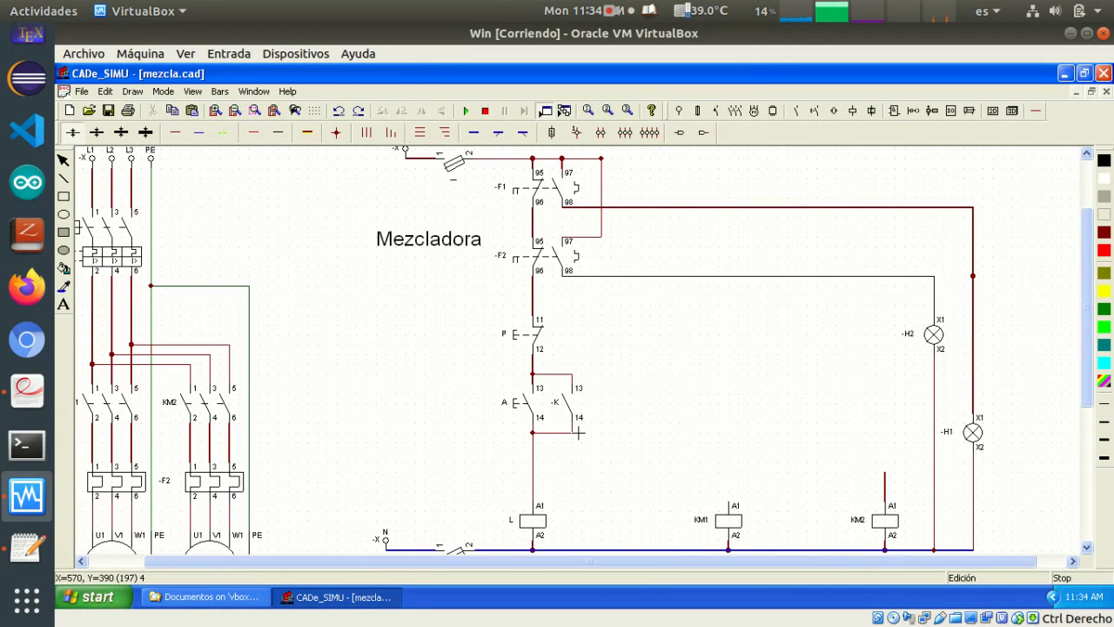
Rename the auxiliary contact parallel to pushbutton A as L
{"action": "scroll", "coordinate": [577, 516], "scroll_direction": "up", "scroll_amount": 1}
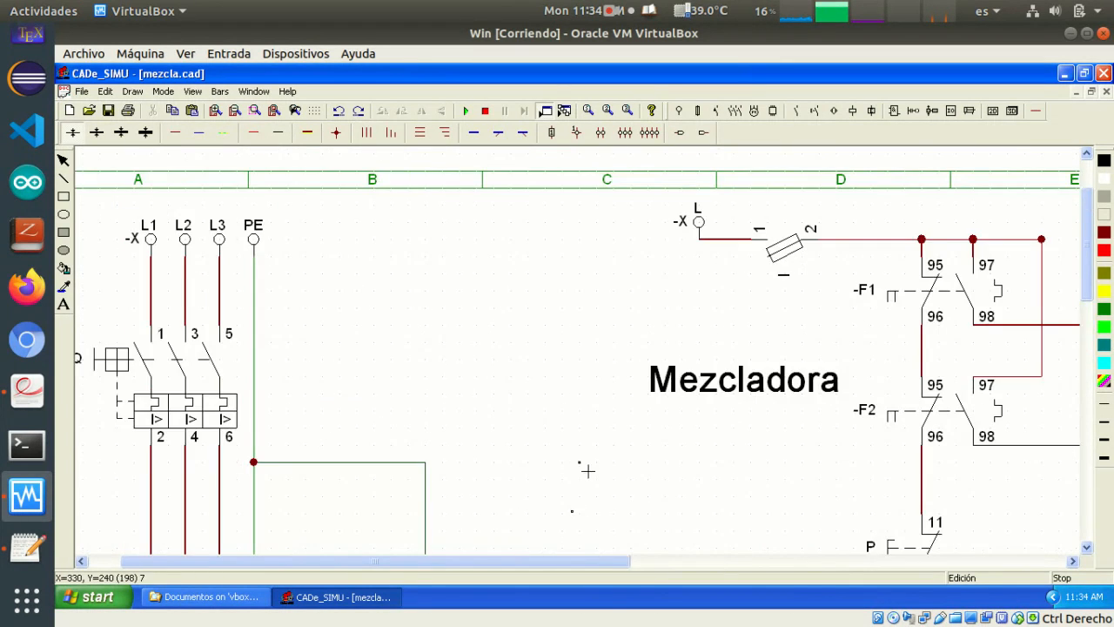
{"action": "scroll", "coordinate": [587, 470], "scroll_direction": "up", "scroll_amount": 1}
{"action": "scroll", "coordinate": [588, 471], "scroll_direction": "down", "scroll_amount": 3}
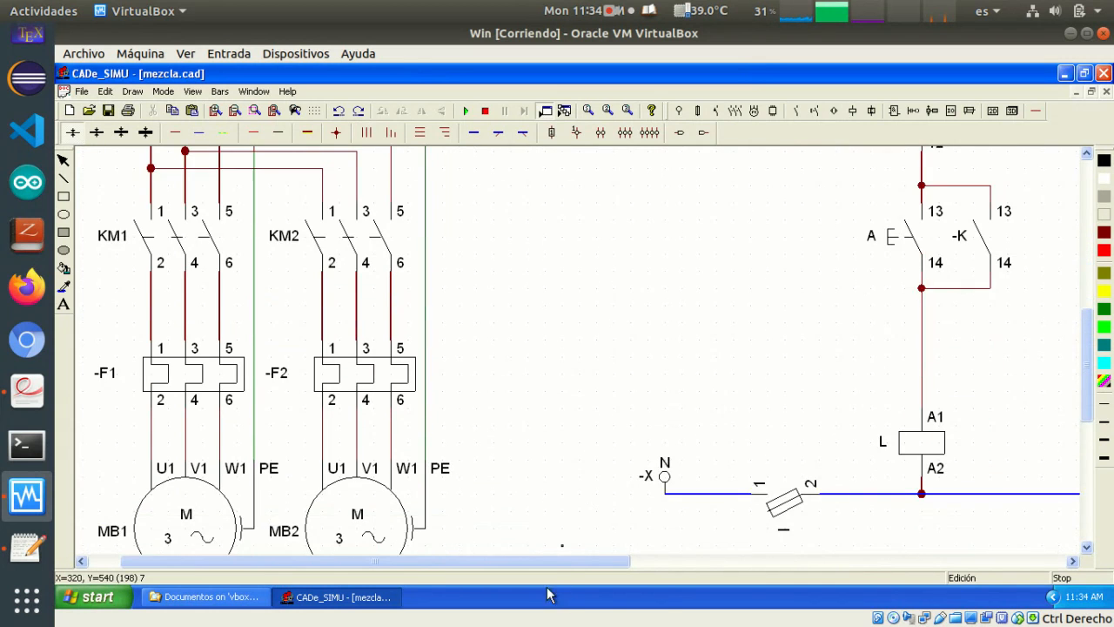
{"action": "left_click_drag", "start_coordinate": [552, 565], "coordinate": [862, 574]}
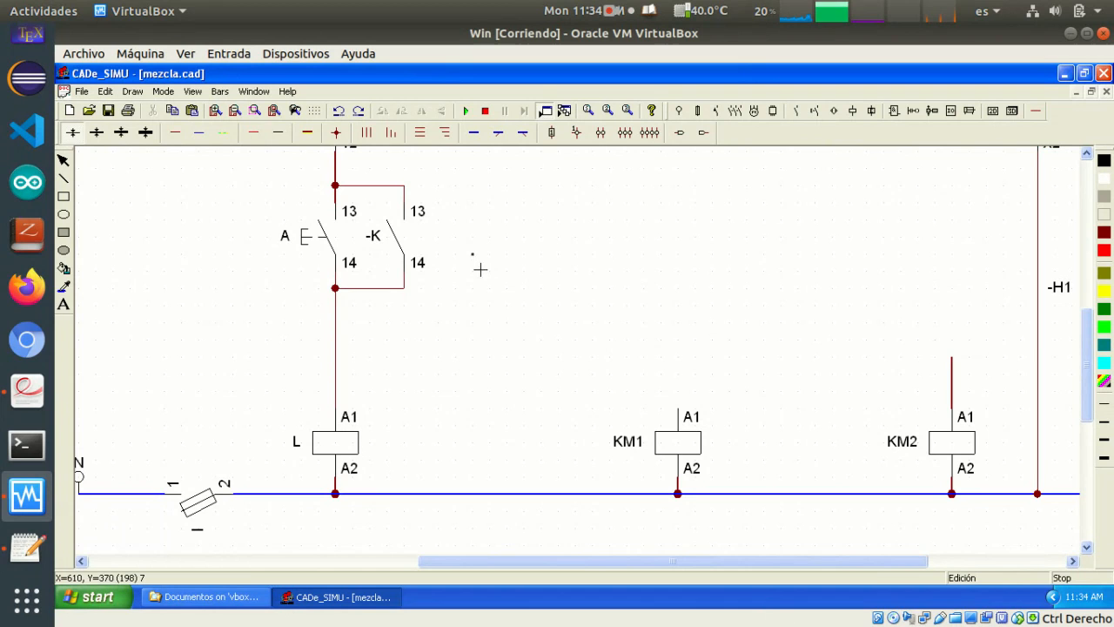
{"action": "double_click", "coordinate": [380, 242]}
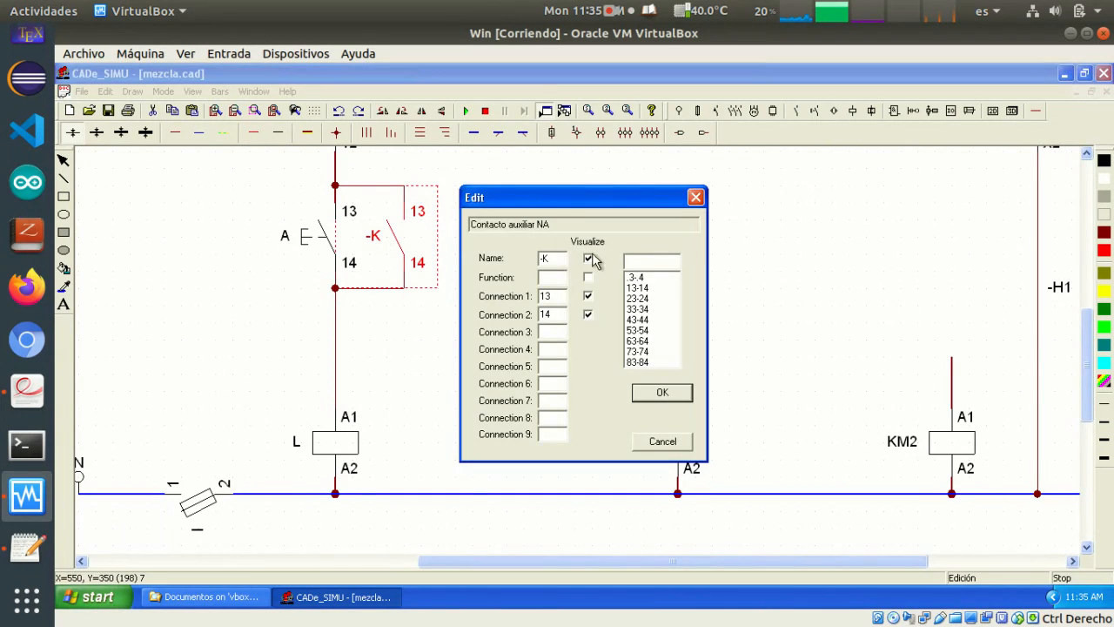
{"action": "type", "text": "L"}
{"action": "left_click", "coordinate": [657, 392]}
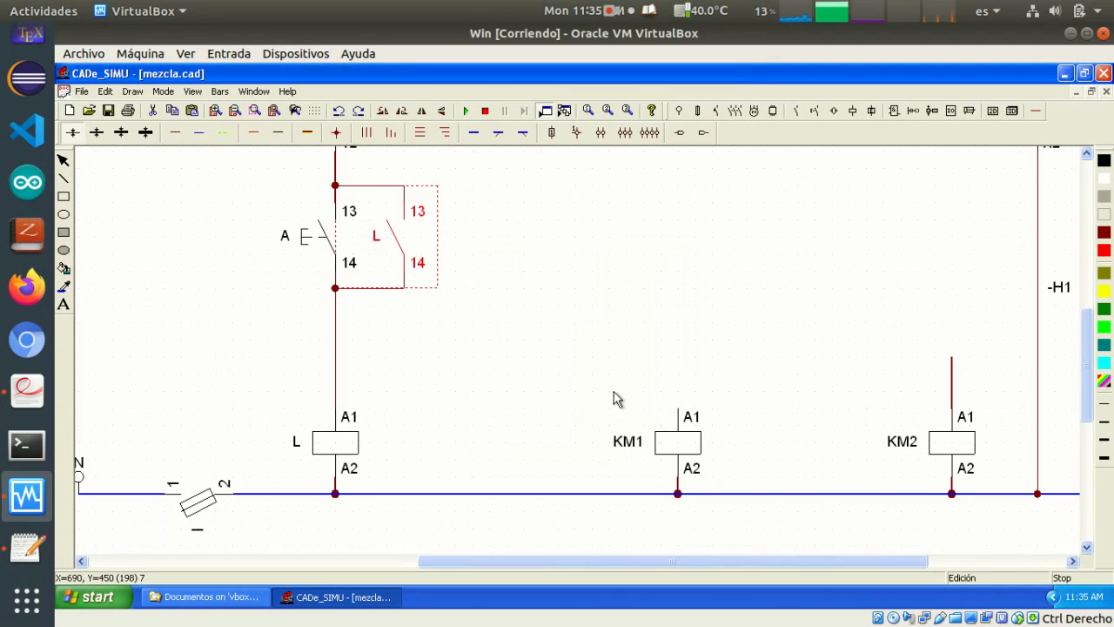
{"action": "left_click", "coordinate": [579, 382]}
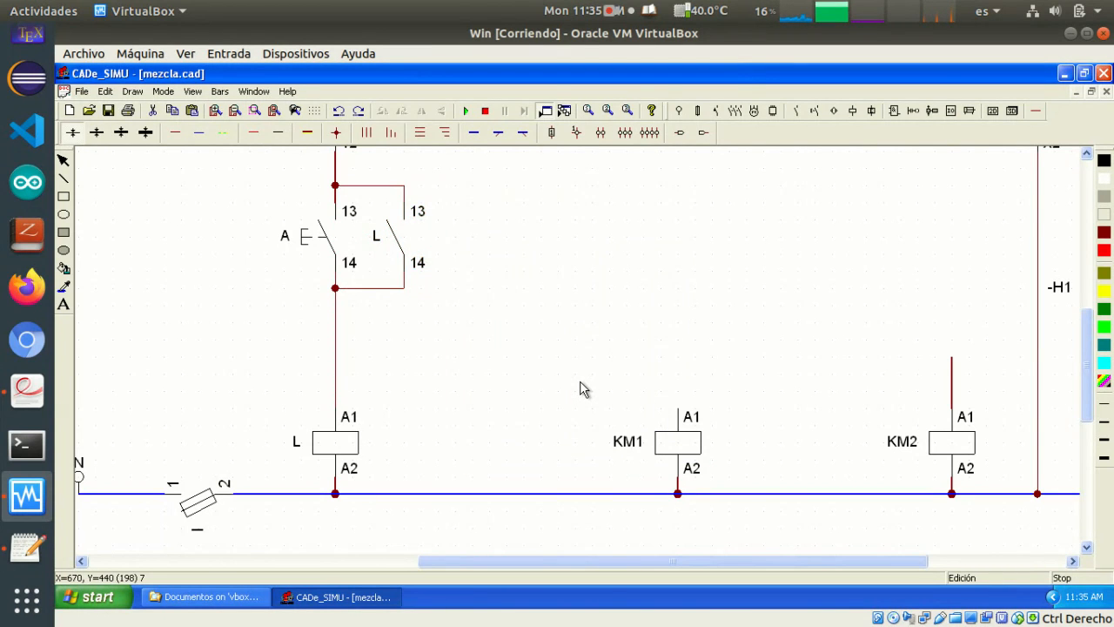
Review contactors KM1 and KM2 in the power circuit and relay coil L in the control circuit
{"action": "scroll", "coordinate": [580, 380], "scroll_direction": "down", "scroll_amount": 1}
{"action": "scroll", "coordinate": [389, 342], "scroll_direction": "down", "scroll_amount": 1}
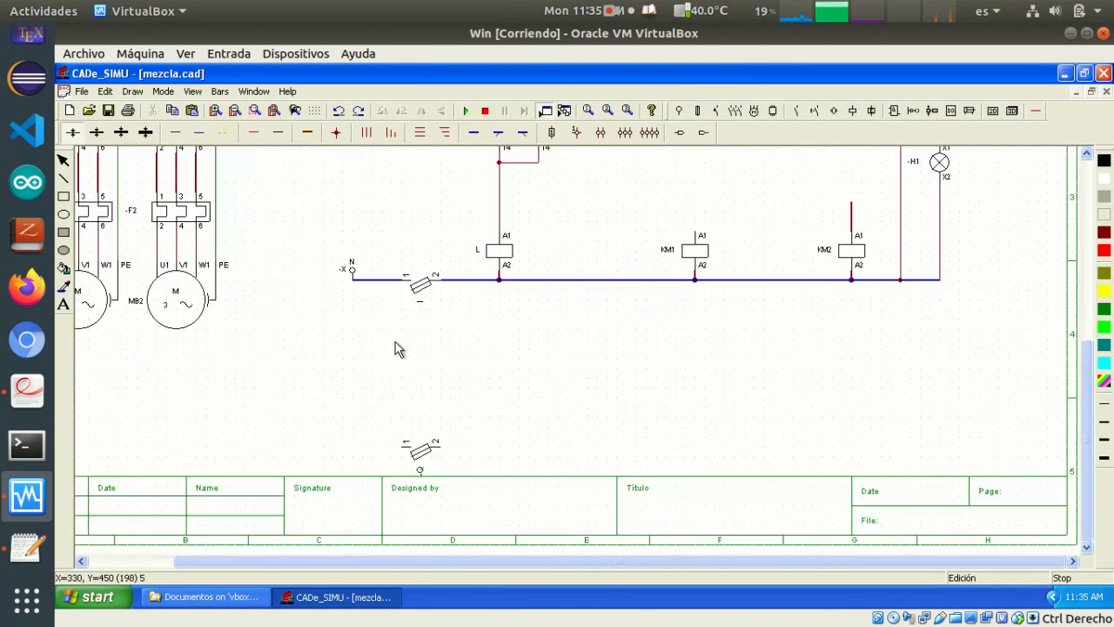
{"action": "scroll", "coordinate": [329, 396], "scroll_direction": "up", "scroll_amount": 1}
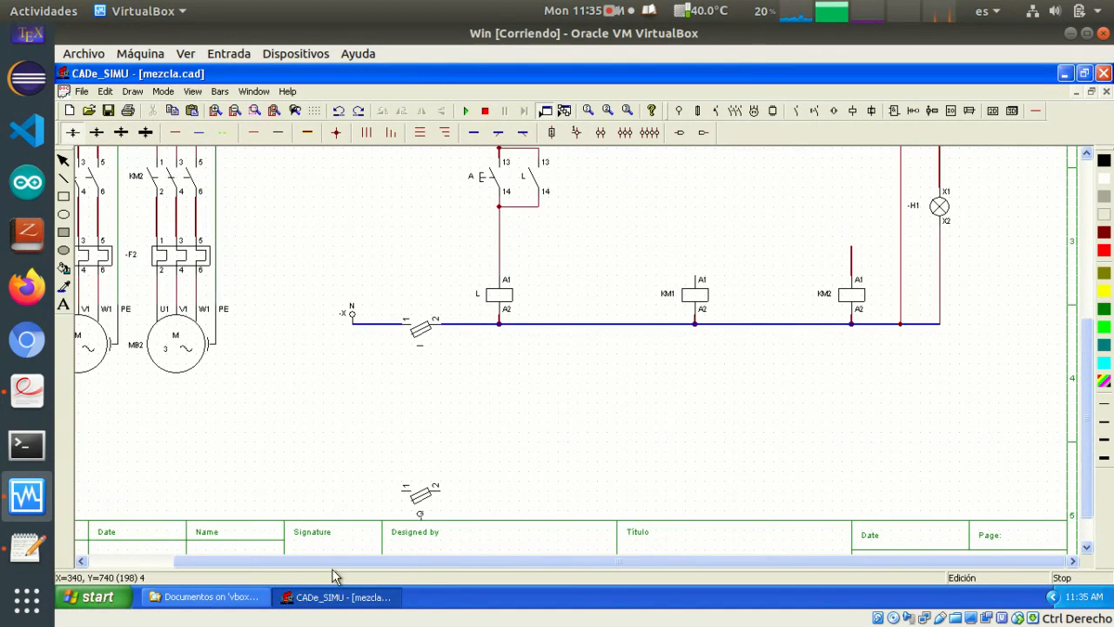
{"action": "left_click_drag", "start_coordinate": [328, 561], "coordinate": [236, 559]}
{"action": "scroll", "coordinate": [296, 465], "scroll_direction": "up", "scroll_amount": 1}
{"action": "scroll", "coordinate": [295, 465], "scroll_direction": "up", "scroll_amount": 5}
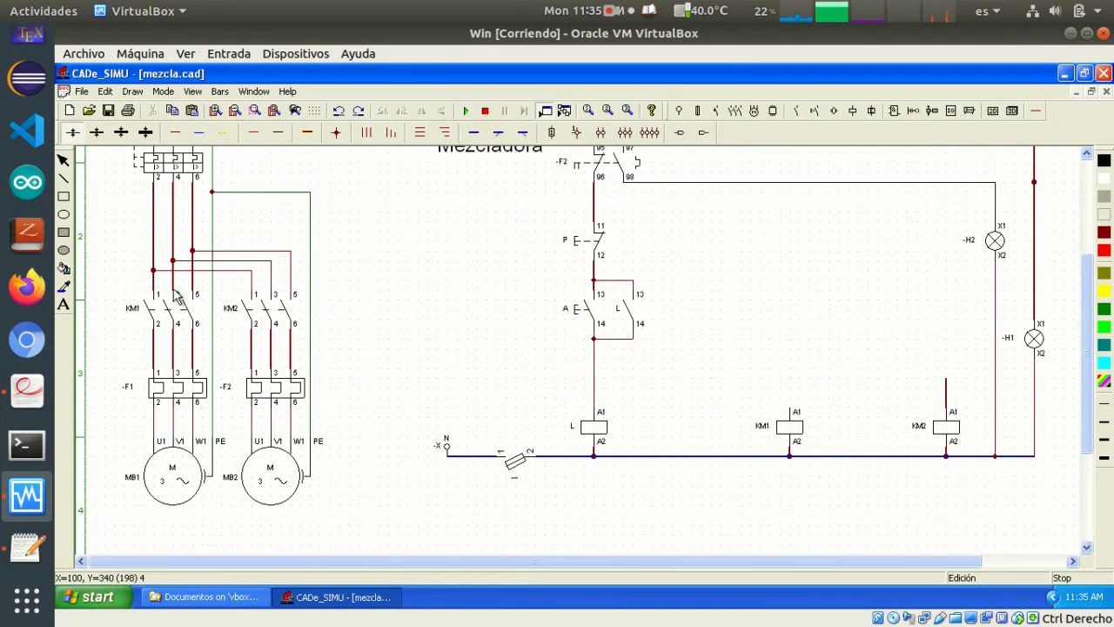
{"action": "left_click", "coordinate": [231, 319]}
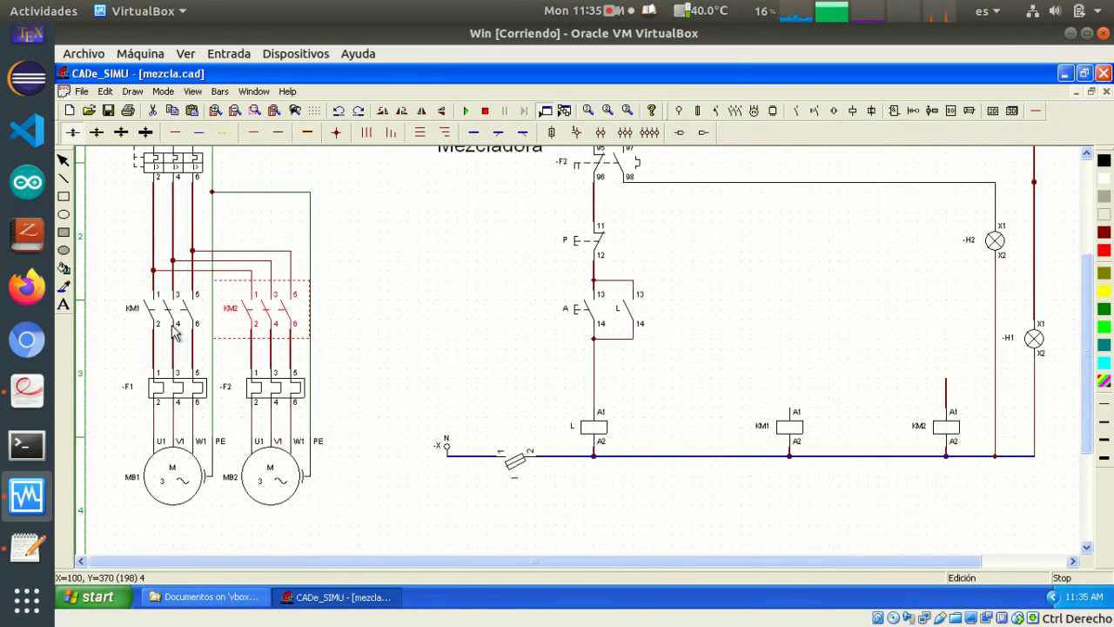
{"action": "left_click", "coordinate": [132, 319]}
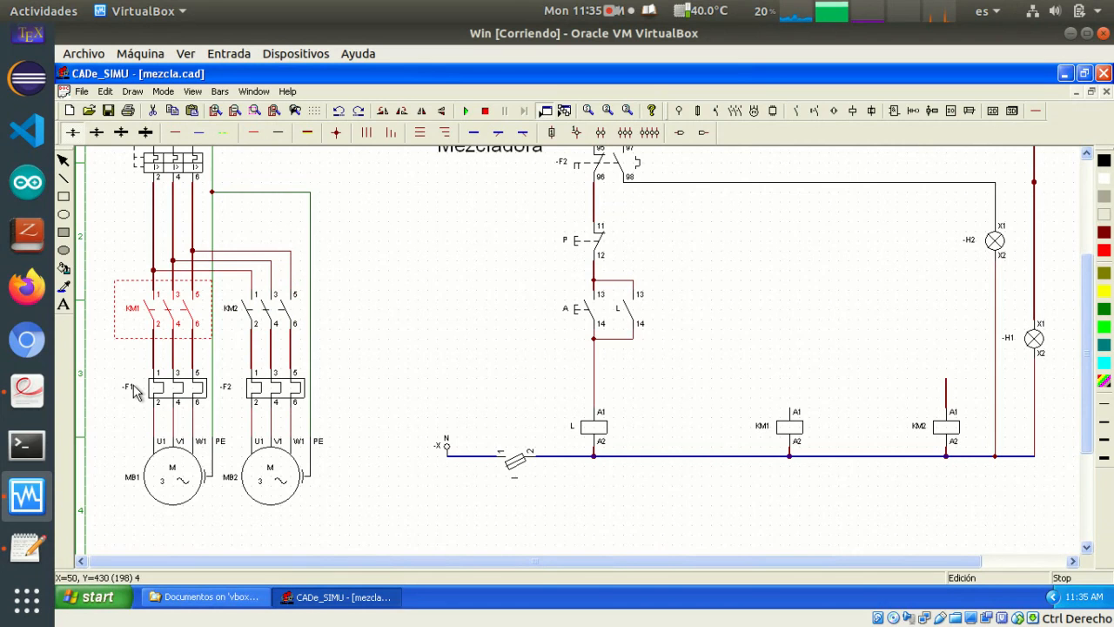
{"action": "left_click", "coordinate": [596, 433]}
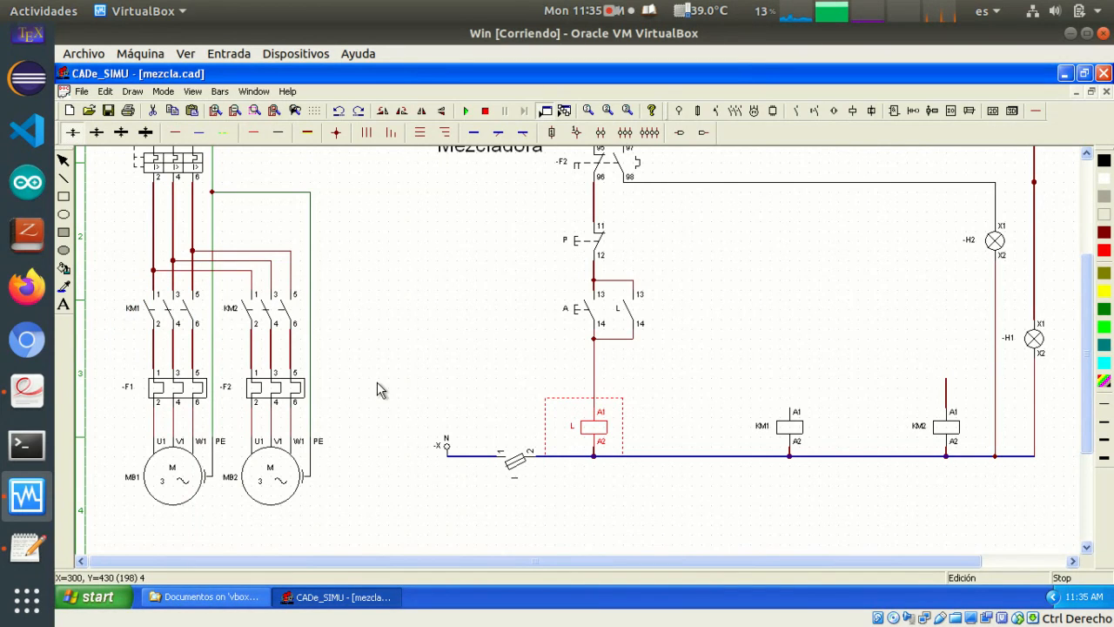
Run a positive wire from the junction below contact L up beneath H2's feed line and across to above coil KM2
{"action": "scroll", "coordinate": [377, 381], "scroll_direction": "up", "scroll_amount": 1}
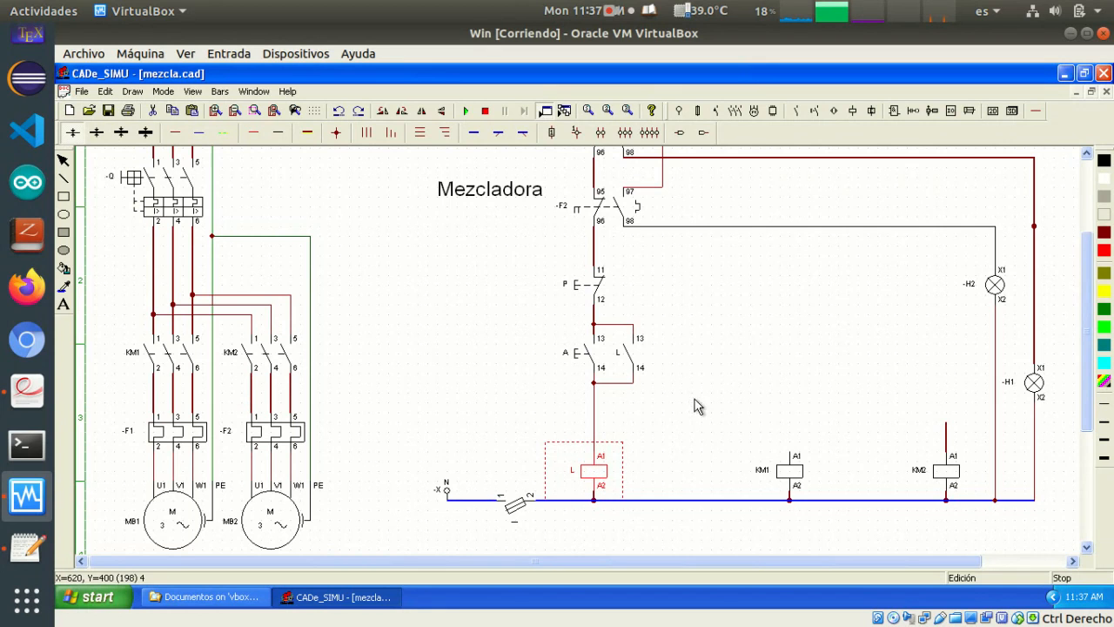
{"action": "scroll", "coordinate": [685, 413], "scroll_direction": "up", "scroll_amount": 2}
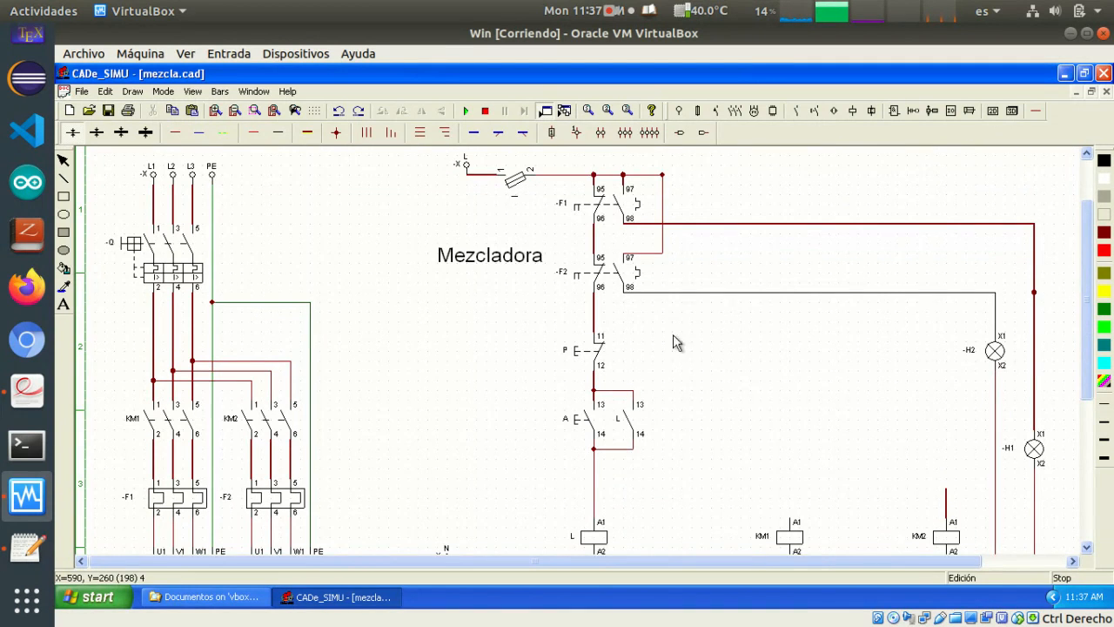
{"action": "scroll", "coordinate": [722, 399], "scroll_direction": "down", "scroll_amount": 1}
{"action": "scroll", "coordinate": [714, 388], "scroll_direction": "up", "scroll_amount": 1}
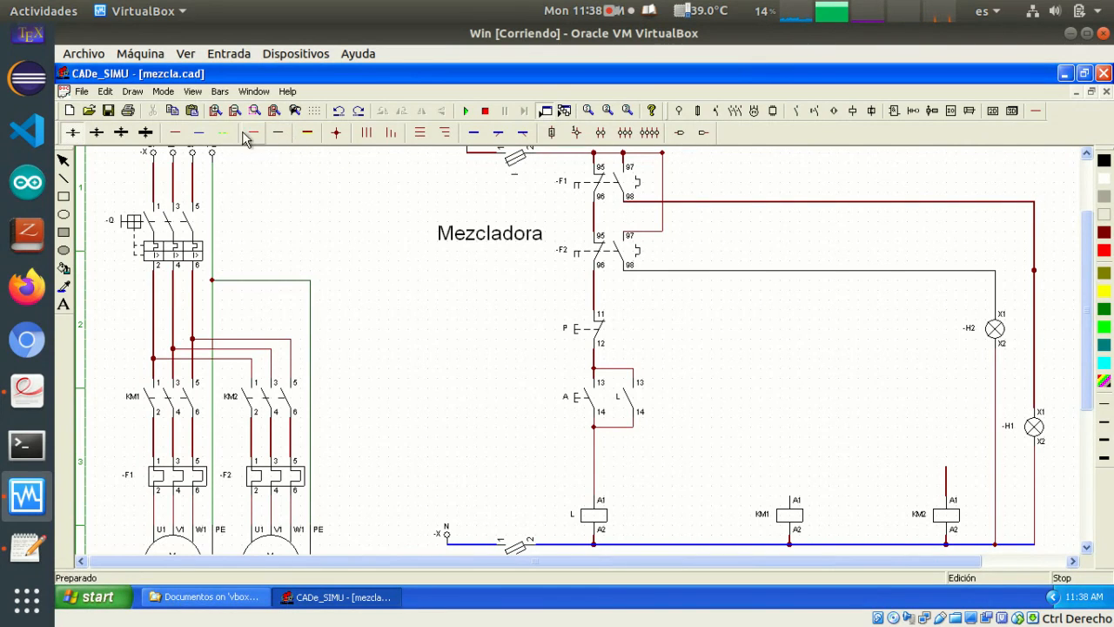
{"action": "left_click", "coordinate": [174, 131]}
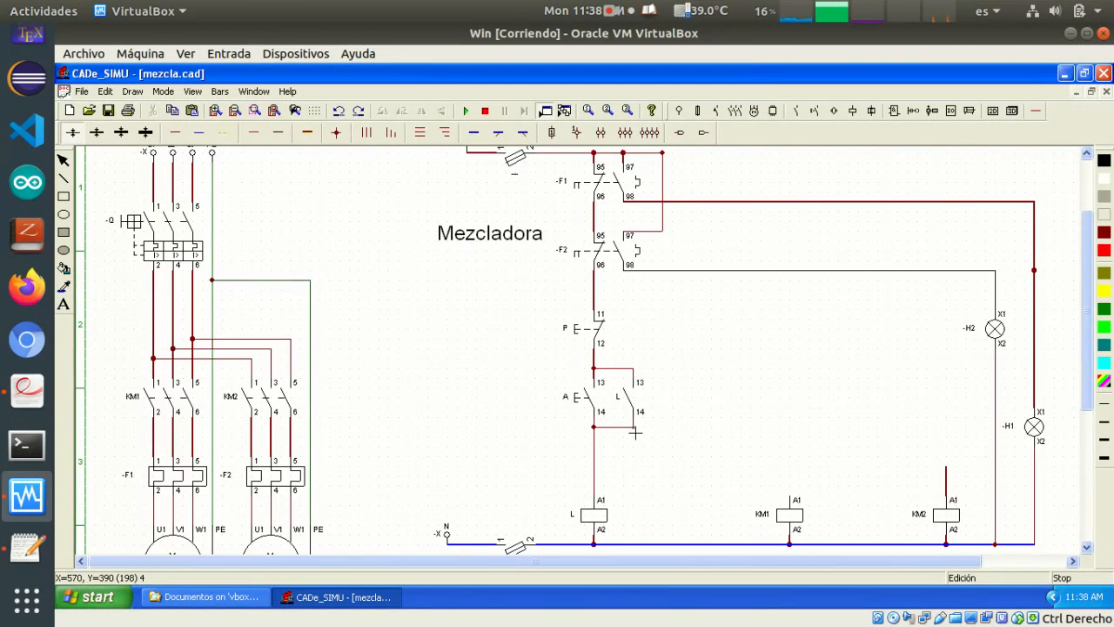
{"action": "mouse_move", "coordinate": [635, 432]}
{"action": "left_mouse_down"}
{"action": "mouse_move", "coordinate": [699, 428]}
{"action": "mouse_move", "coordinate": [667, 427]}
{"action": "mouse_move", "coordinate": [664, 293]}
{"action": "mouse_move", "coordinate": [951, 340]}
{"action": "mouse_move", "coordinate": [939, 335]}
{"action": "left_mouse_up"}
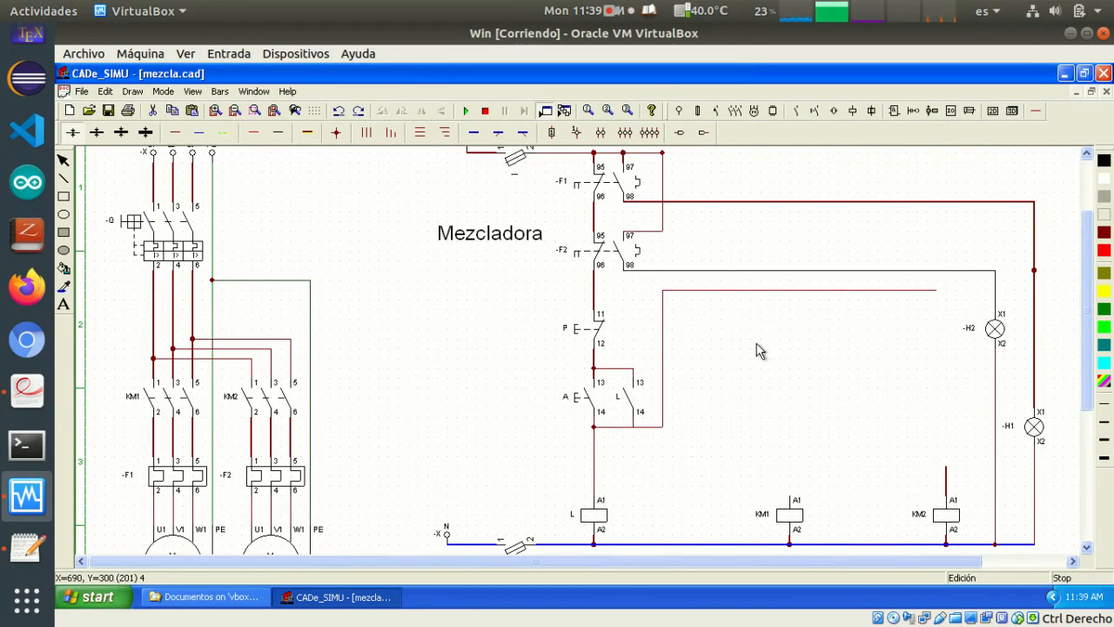
Switch to the document viewer to read the mixer exercise in Problemas de Automatismos.pdf, then return to the schematic
{"action": "left_click", "coordinate": [634, 385]}
{"action": "left_click", "coordinate": [27, 391]}
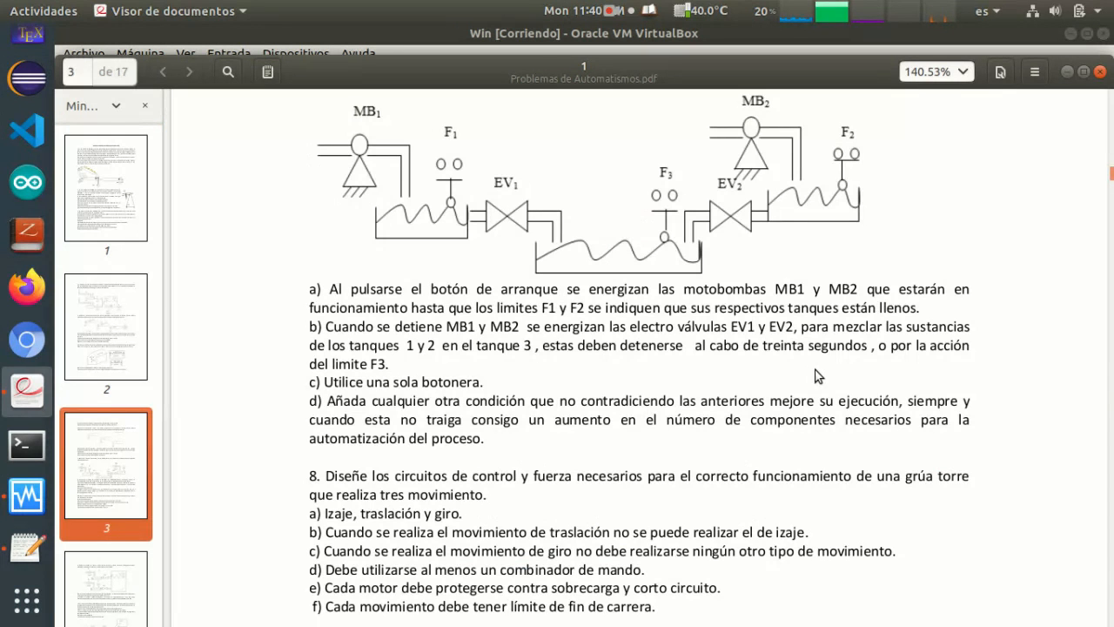
{"action": "left_click", "coordinate": [1068, 71]}
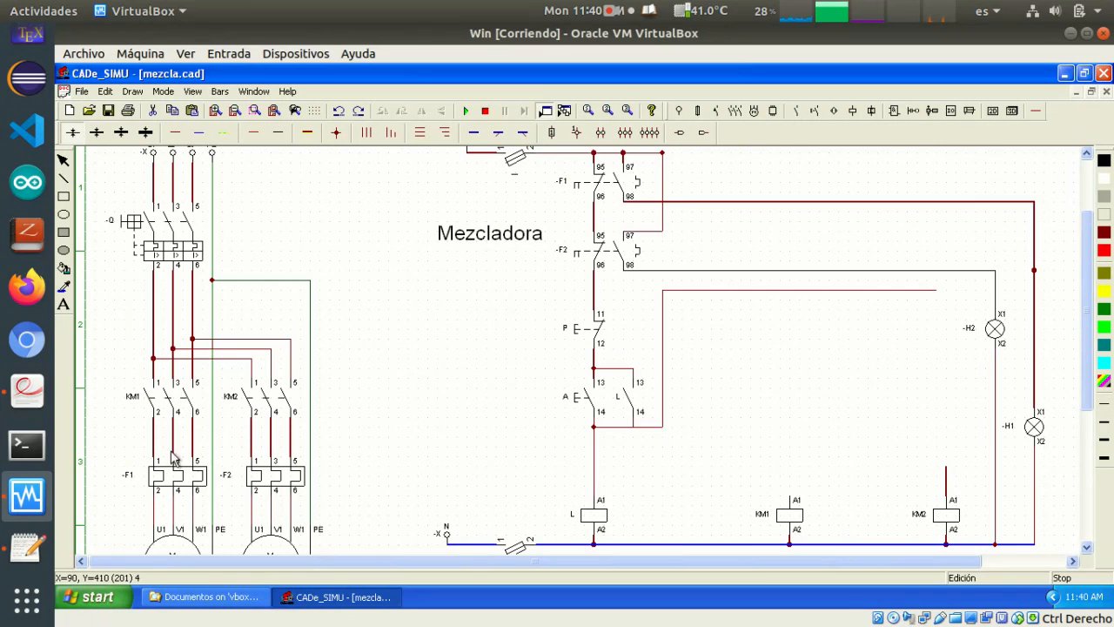
Rename the thermal relays below contactors KM1 and KM2 in the power circuit as Rt1 and Rt2
{"action": "double_click", "coordinate": [129, 476]}
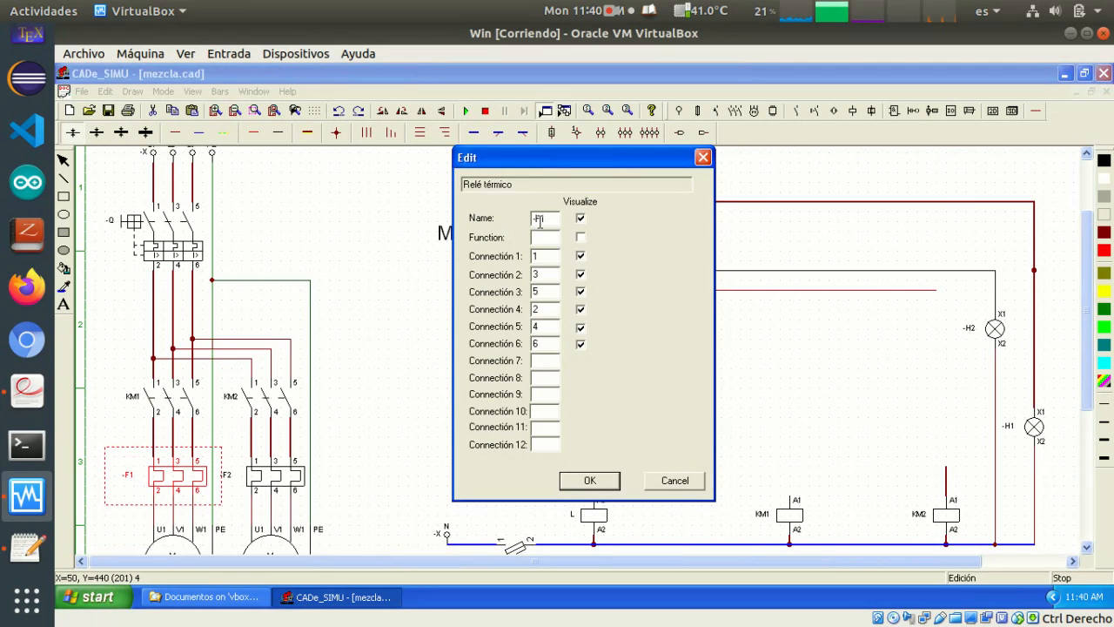
{"action": "left_click_drag", "start_coordinate": [544, 218], "coordinate": [528, 217]}
{"action": "type", "text": "R"}
{"action": "key", "text": "Return"}
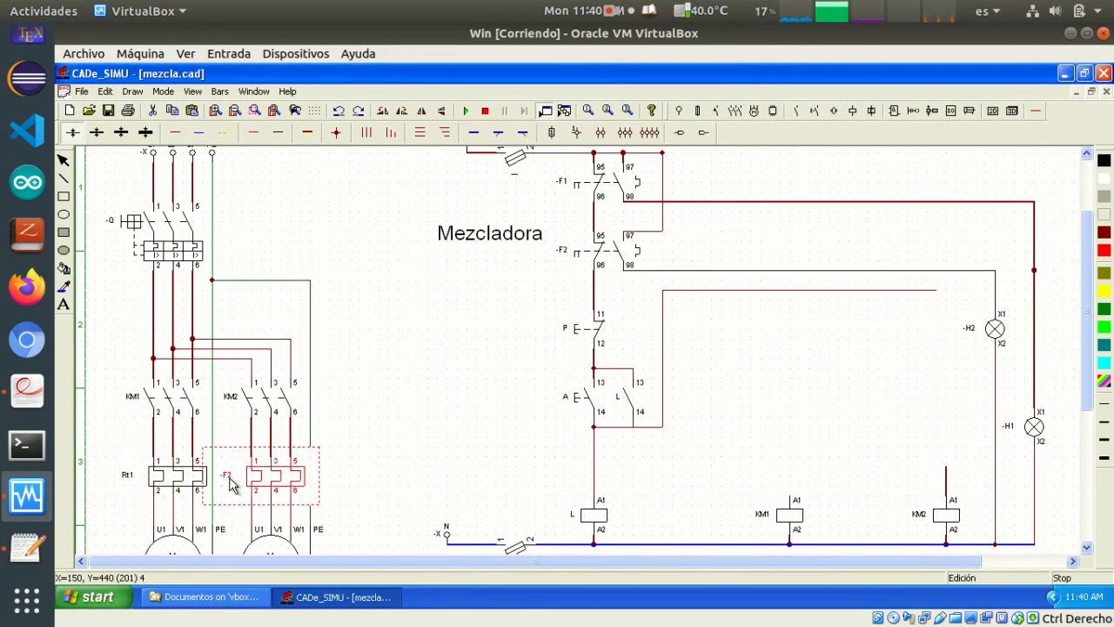
{"action": "double_click", "coordinate": [231, 485]}
{"action": "double_click", "coordinate": [536, 213]}
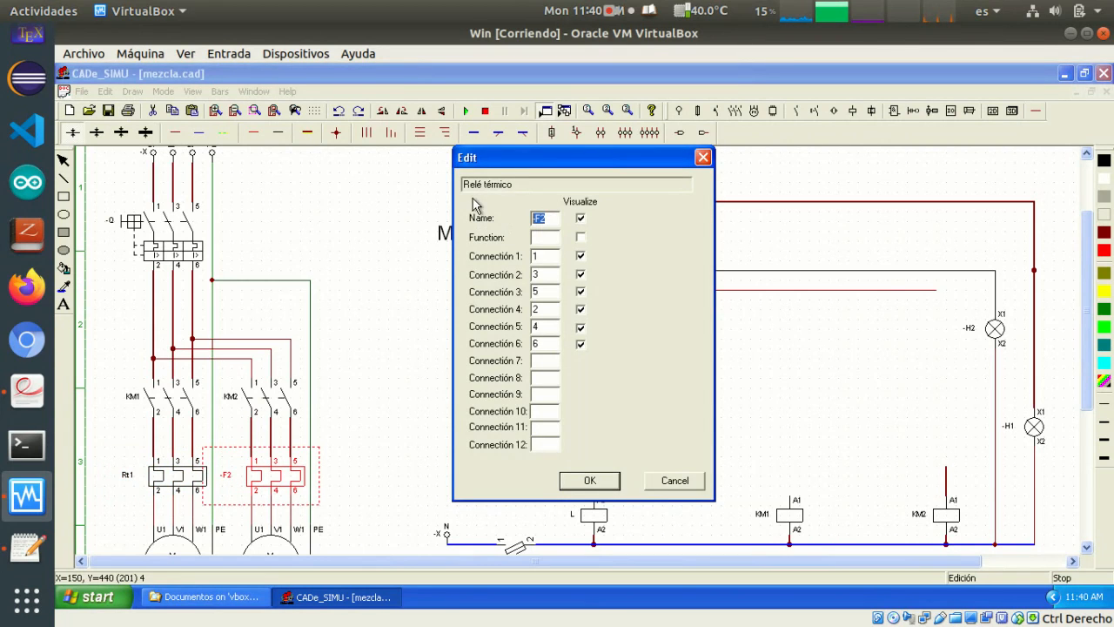
{"action": "type", "text": "Rt"}
{"action": "left_click", "coordinate": [596, 478]}
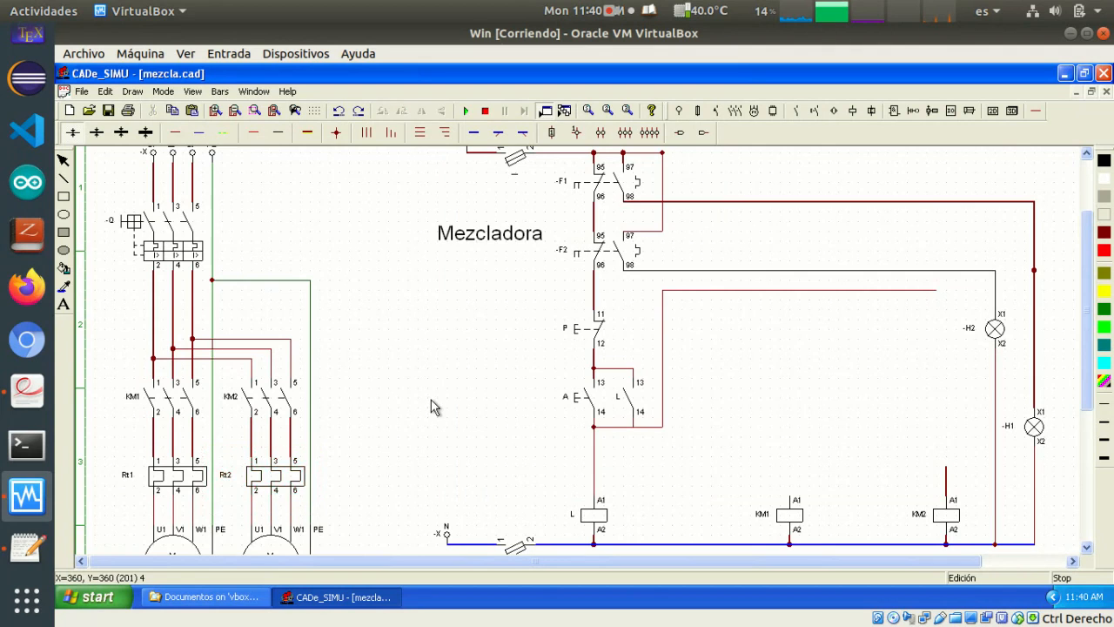
Rename the matching thermal relay contacts F1 and F2 in the control circuit as Rt1 and Rt2
{"action": "scroll", "coordinate": [435, 403], "scroll_direction": "up", "scroll_amount": 2}
{"action": "double_click", "coordinate": [569, 226]}
{"action": "left_click_drag", "start_coordinate": [545, 220], "coordinate": [506, 220]}
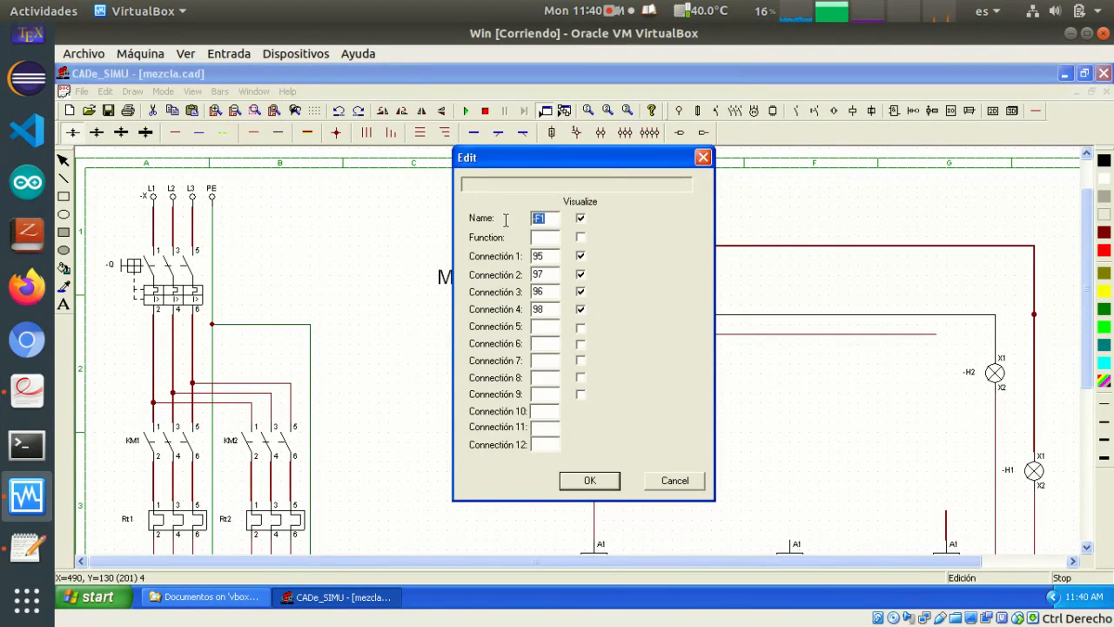
{"action": "type", "text": "Rt1"}
{"action": "key", "text": "Return"}
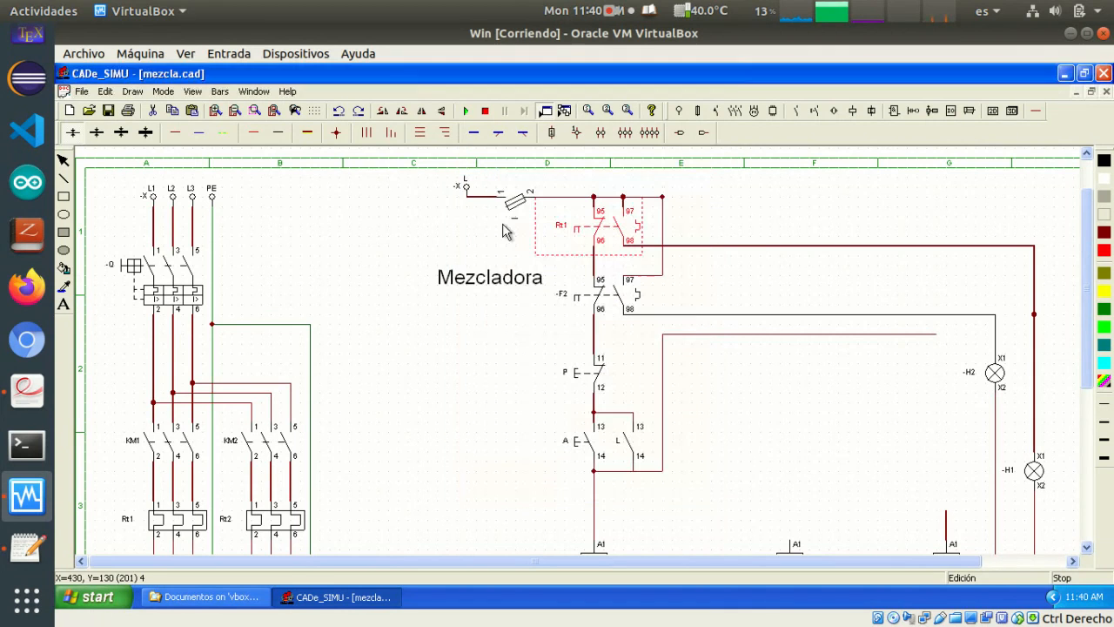
{"action": "double_click", "coordinate": [566, 298]}
{"action": "left_click_drag", "start_coordinate": [558, 218], "coordinate": [522, 219]}
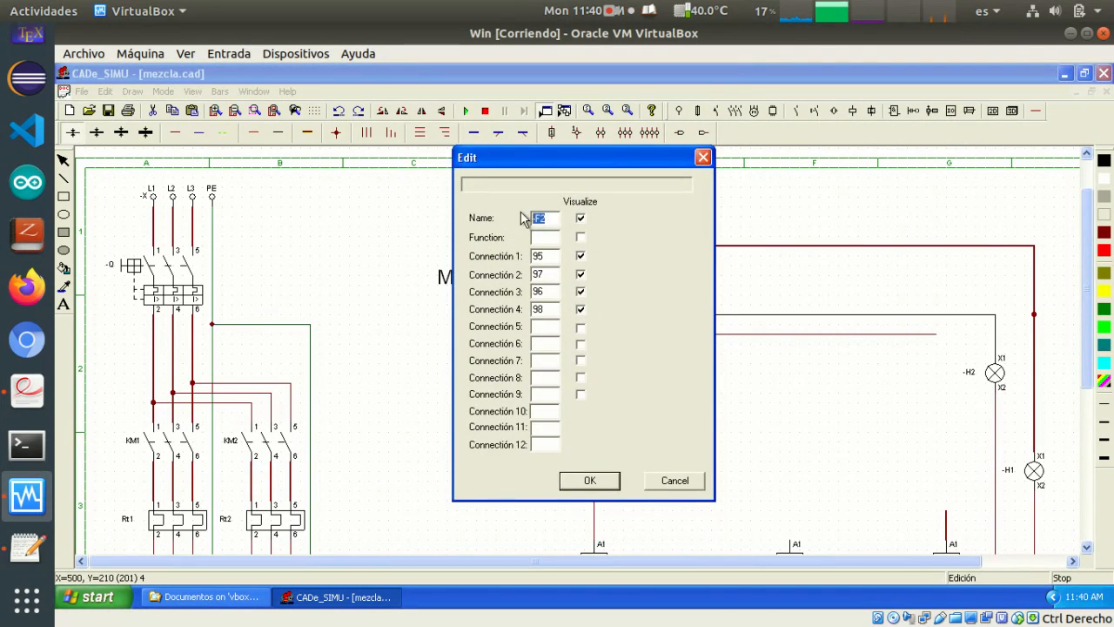
{"action": "type", "text": "R"}
{"action": "key", "text": "Return"}
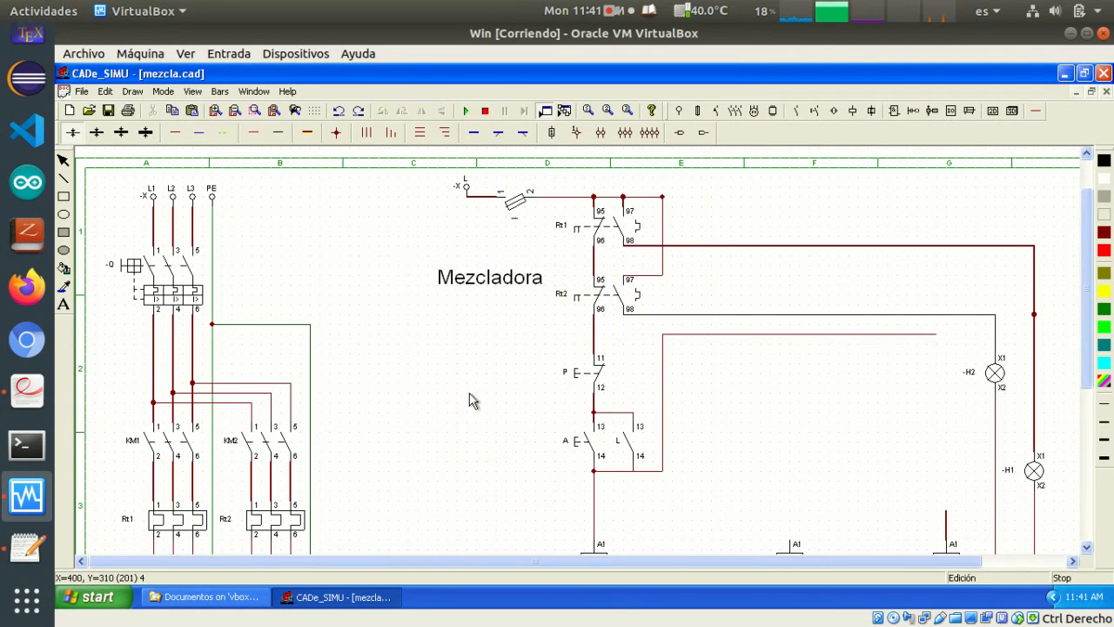
Switch to the document viewer to consult the mixer exercise's operating conditions in Problemas de Automatismos.pdf
{"action": "key", "text": "alt+Tab"}
{"action": "key", "text": "alt+Tab"}
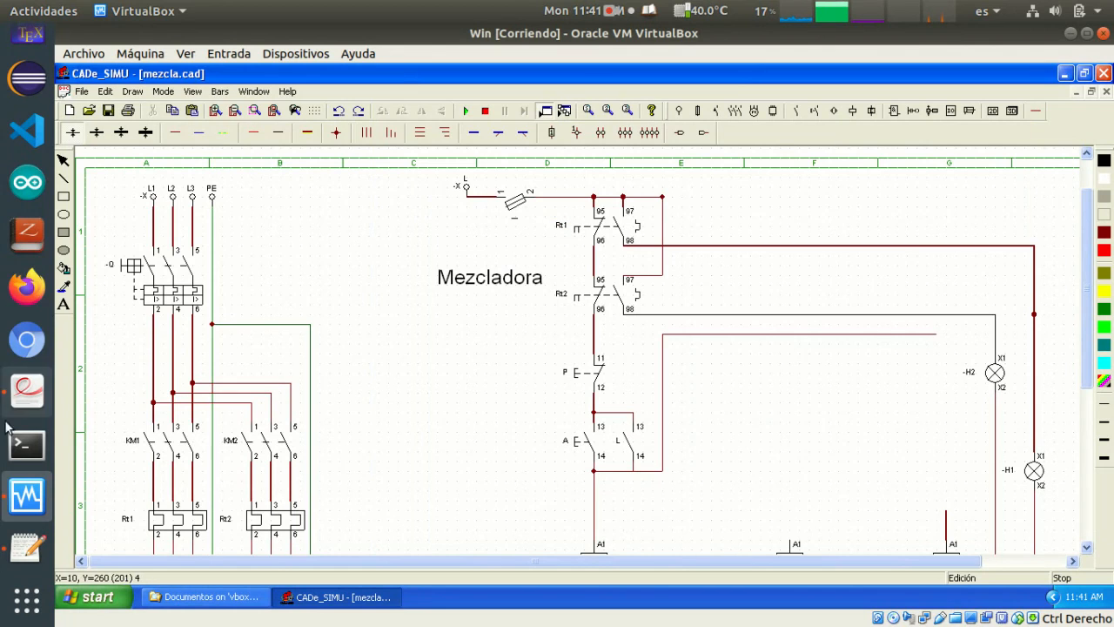
{"action": "left_click", "coordinate": [26, 391]}
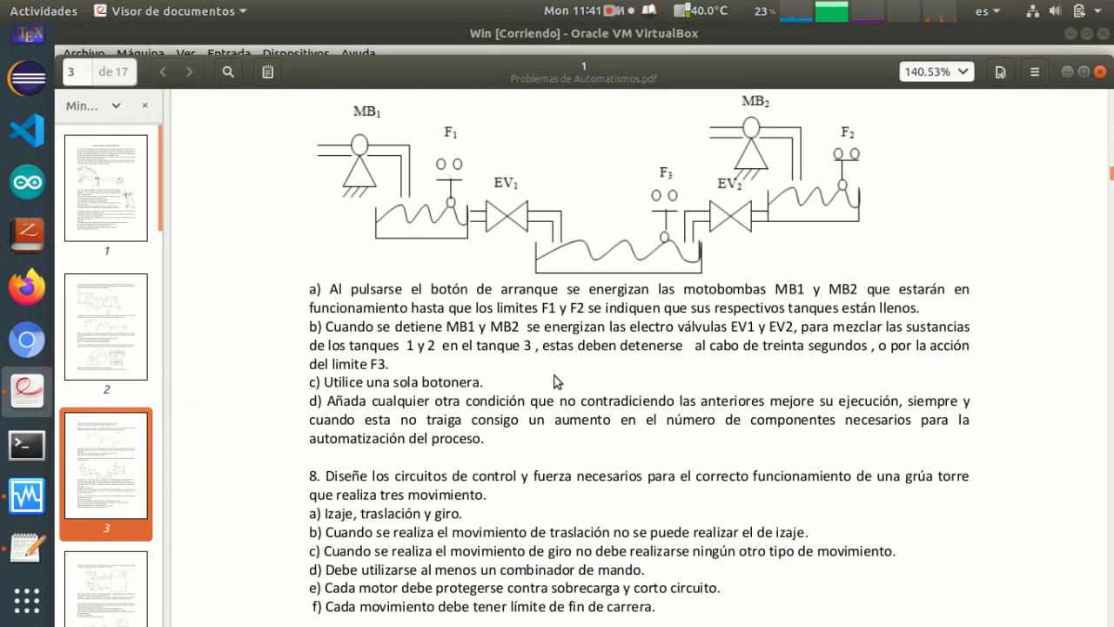
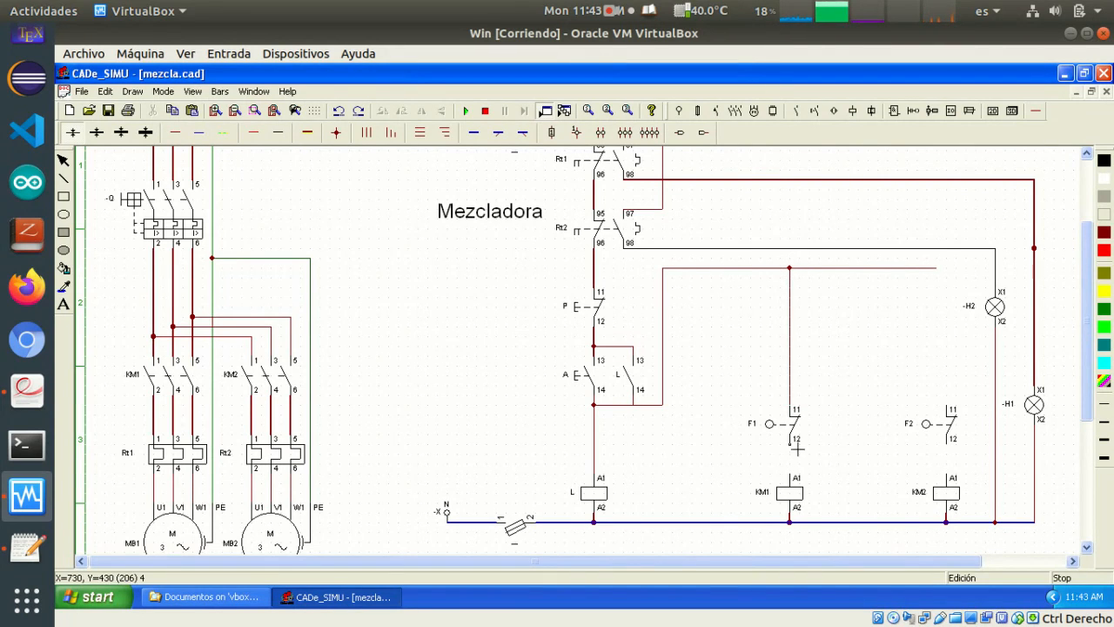
Wire contact F1 to coil KM1 and connect contact F2's upper terminal to the supply line coming from relay contact L
{"action": "left_click_drag", "start_coordinate": [796, 449], "coordinate": [794, 483]}
{"action": "mouse_move", "coordinate": [947, 407]}
{"action": "left_mouse_down"}
{"action": "mouse_move", "coordinate": [953, 334]}
{"action": "mouse_move", "coordinate": [939, 272]}
{"action": "mouse_move", "coordinate": [952, 287]}
{"action": "mouse_move", "coordinate": [941, 270]}
{"action": "mouse_move", "coordinate": [953, 277]}
{"action": "left_mouse_up"}
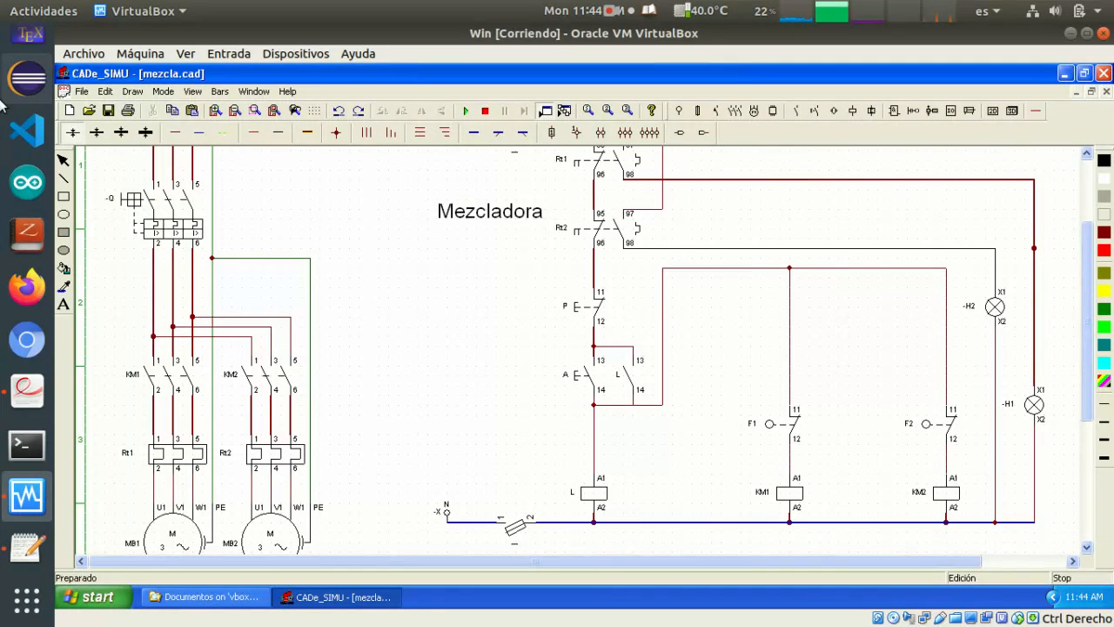
Start the simulation, close the neutral fuse and start the mixer with push-button A
{"action": "left_click", "coordinate": [467, 111]}
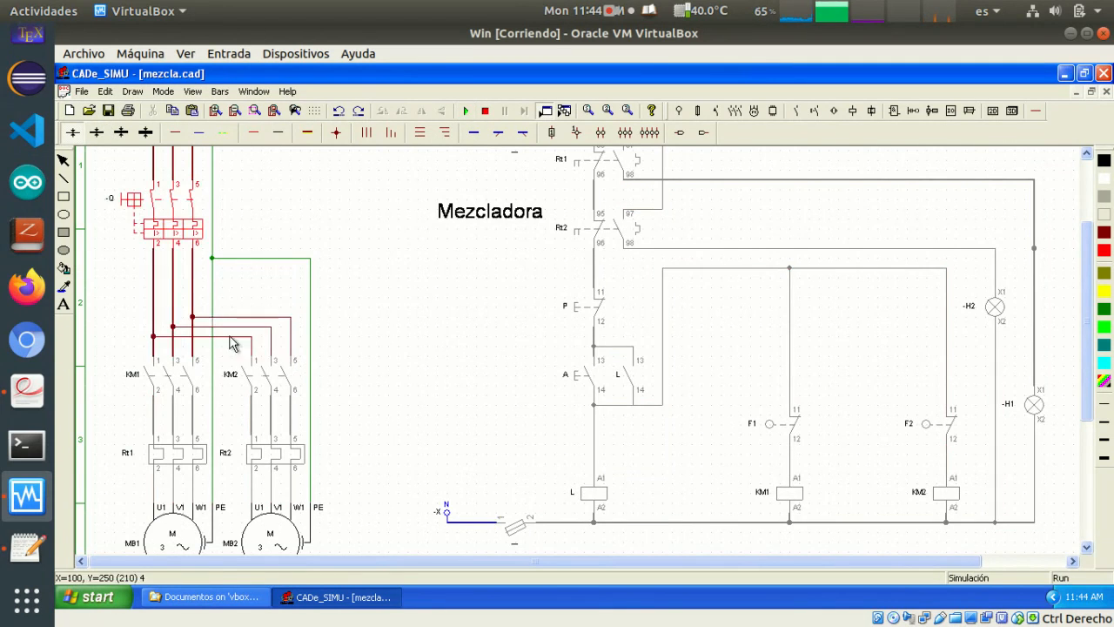
{"action": "left_click", "coordinate": [516, 532]}
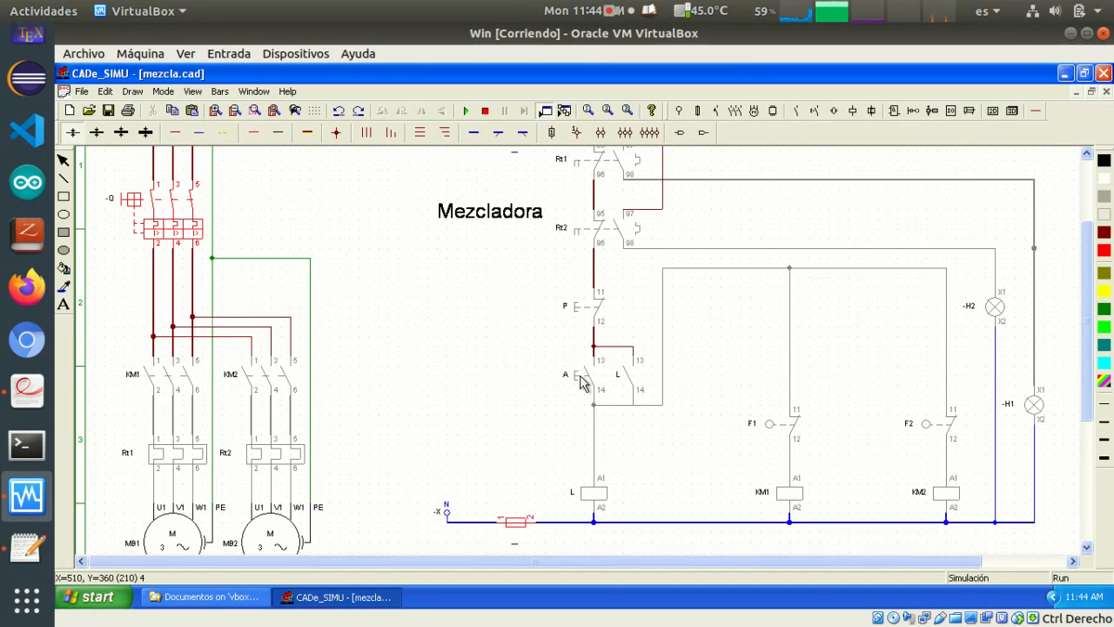
{"action": "scroll", "coordinate": [435, 458], "scroll_direction": "down", "scroll_amount": 1}
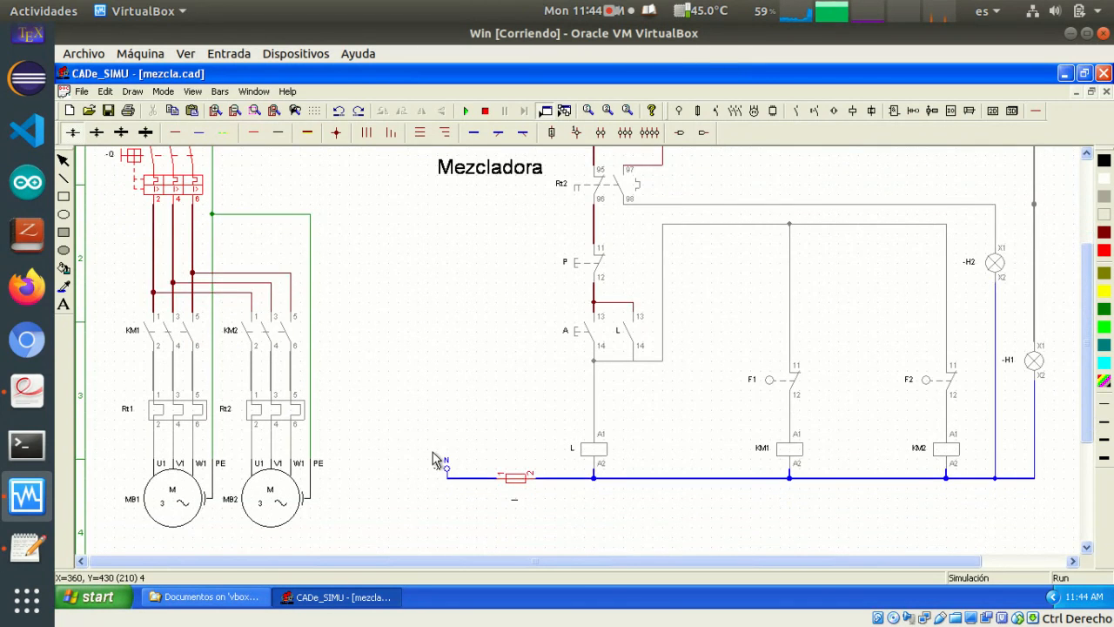
{"action": "scroll", "coordinate": [510, 508], "scroll_direction": "up", "scroll_amount": 4}
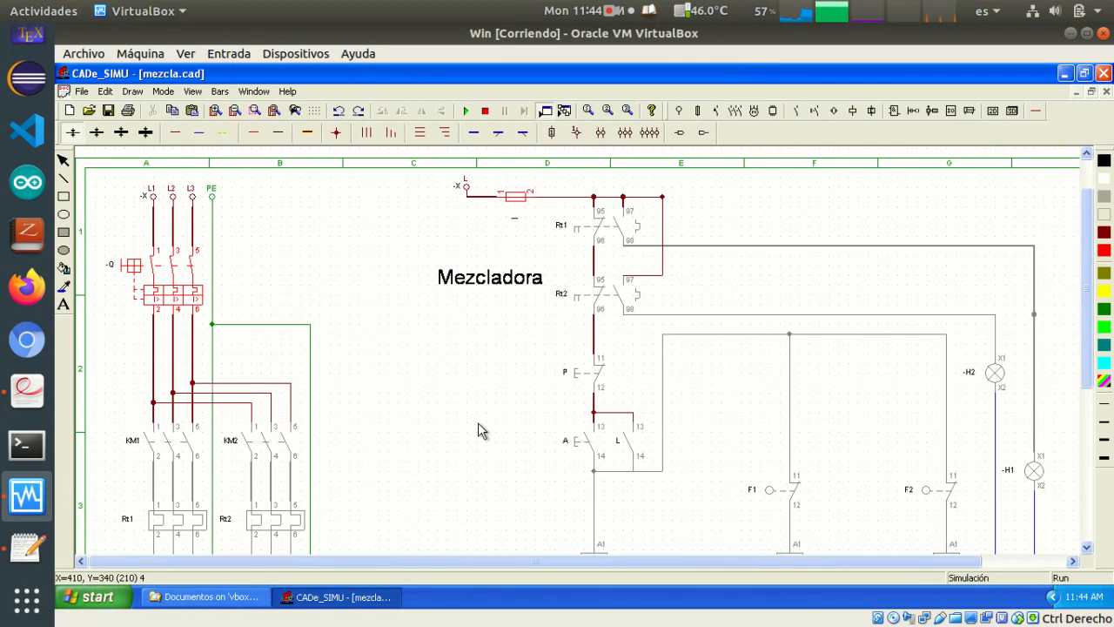
{"action": "scroll", "coordinate": [462, 445], "scroll_direction": "down", "scroll_amount": 3}
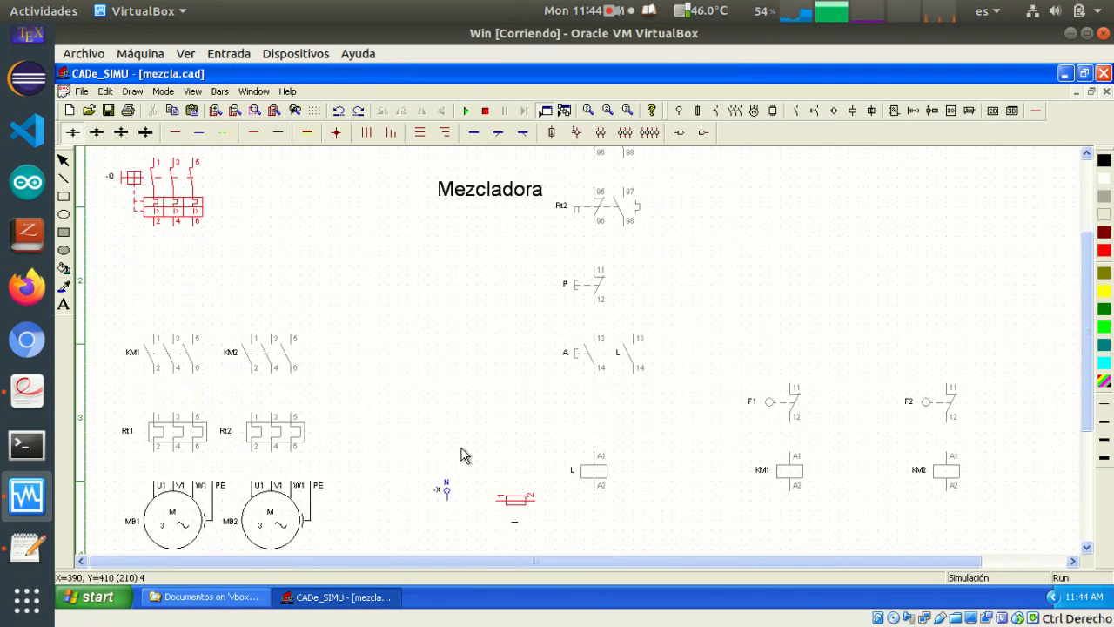
{"action": "left_click", "coordinate": [585, 330]}
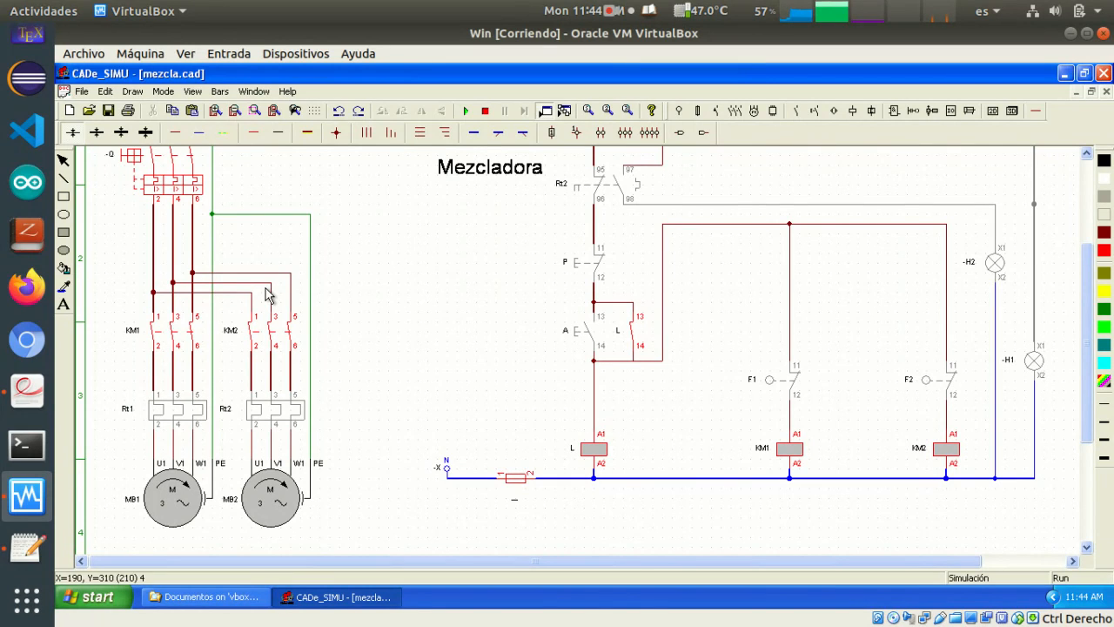
Test the simulated circuit by toggling contacts F1 and F2 while the motors run, and stop the simulation
{"action": "left_click", "coordinate": [772, 388]}
{"action": "left_click", "coordinate": [933, 386]}
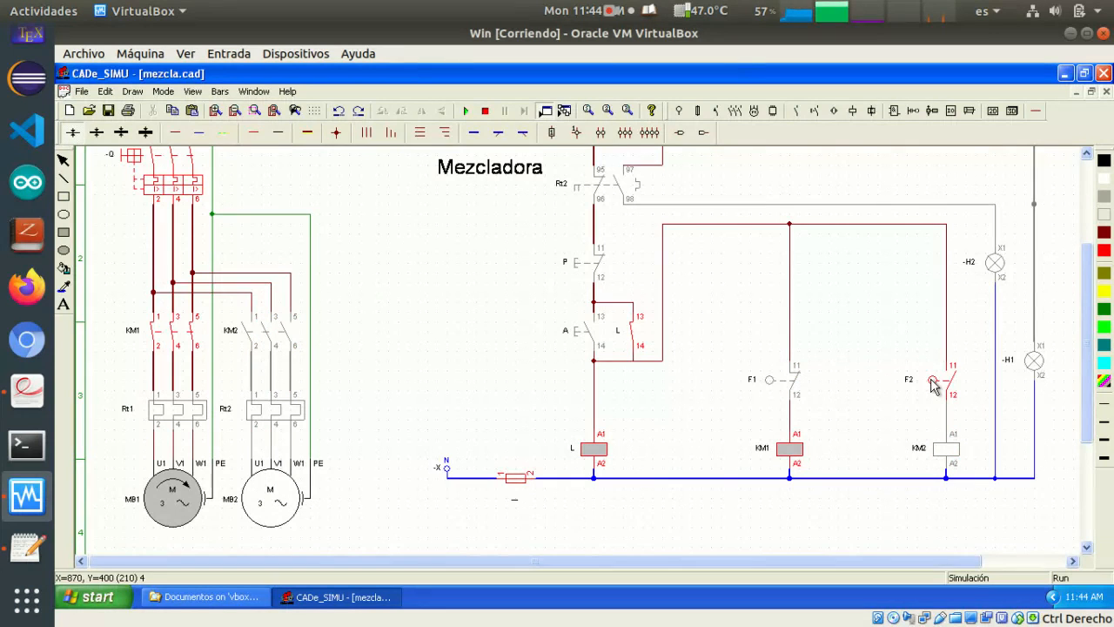
{"action": "left_click", "coordinate": [932, 385]}
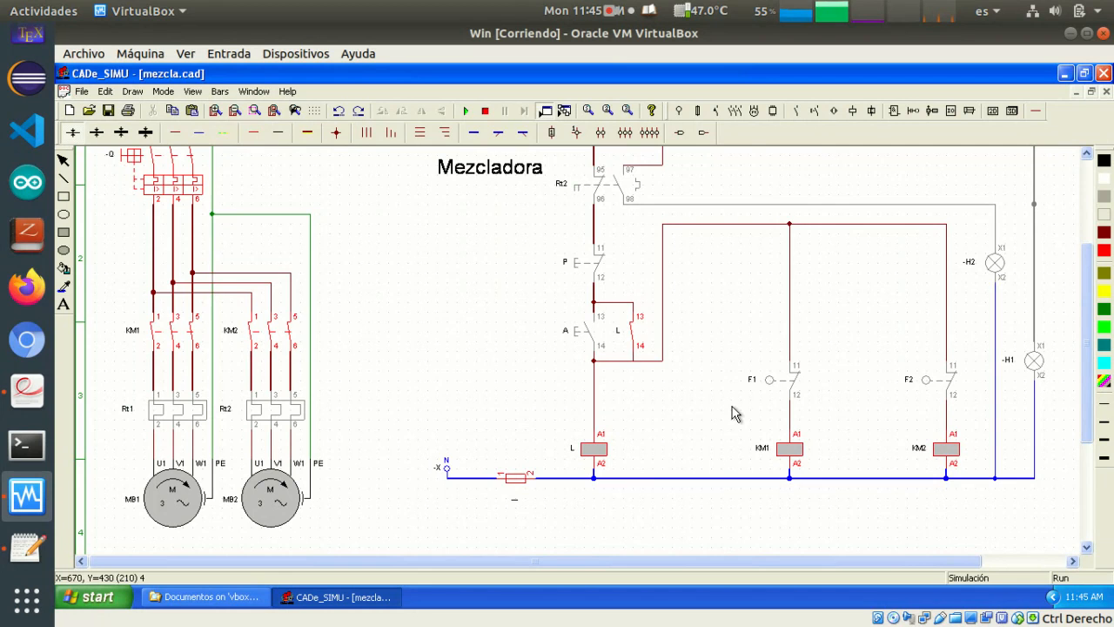
{"action": "left_click", "coordinate": [485, 111]}
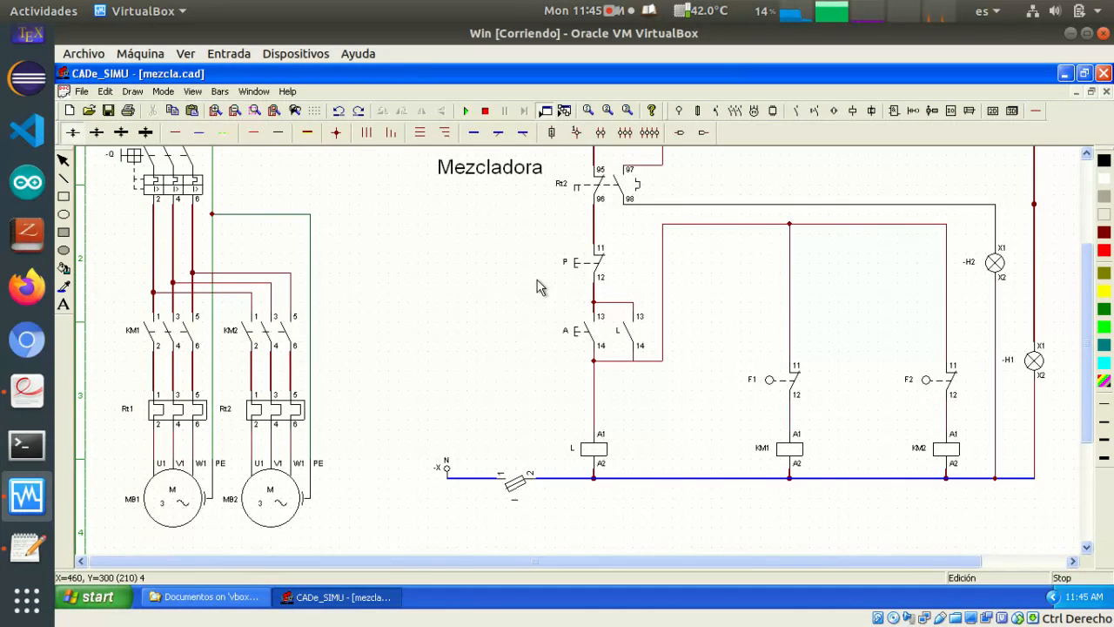
Rerun the simulation, close the neutral fuse and breaker Q, and start the circuit with push-button A
{"action": "left_click", "coordinate": [466, 111]}
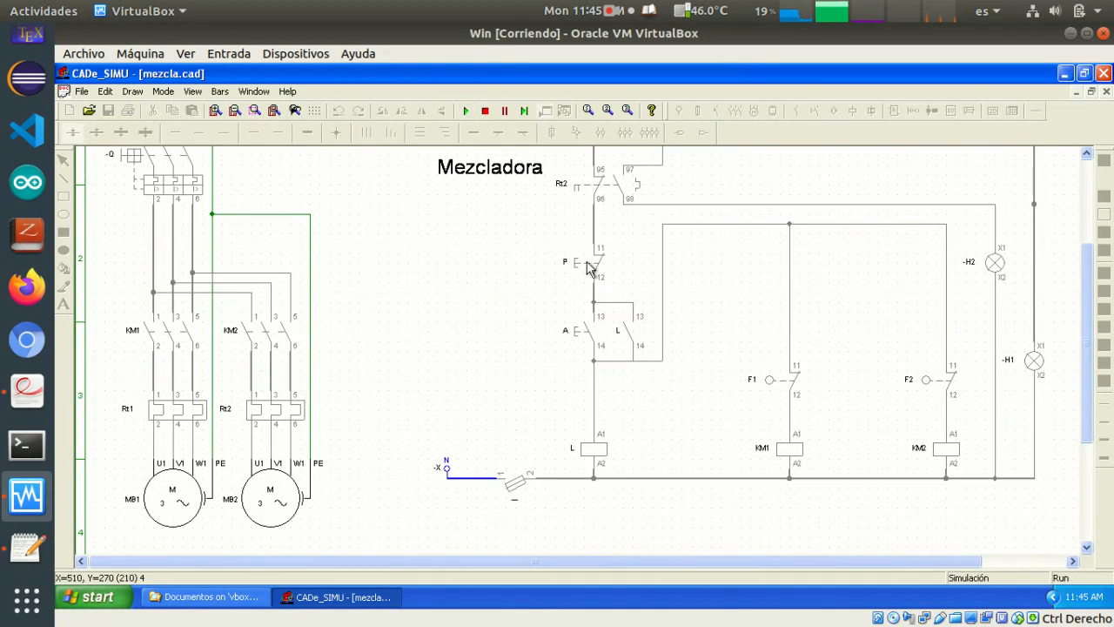
{"action": "left_click", "coordinate": [516, 483]}
{"action": "left_click", "coordinate": [133, 155]}
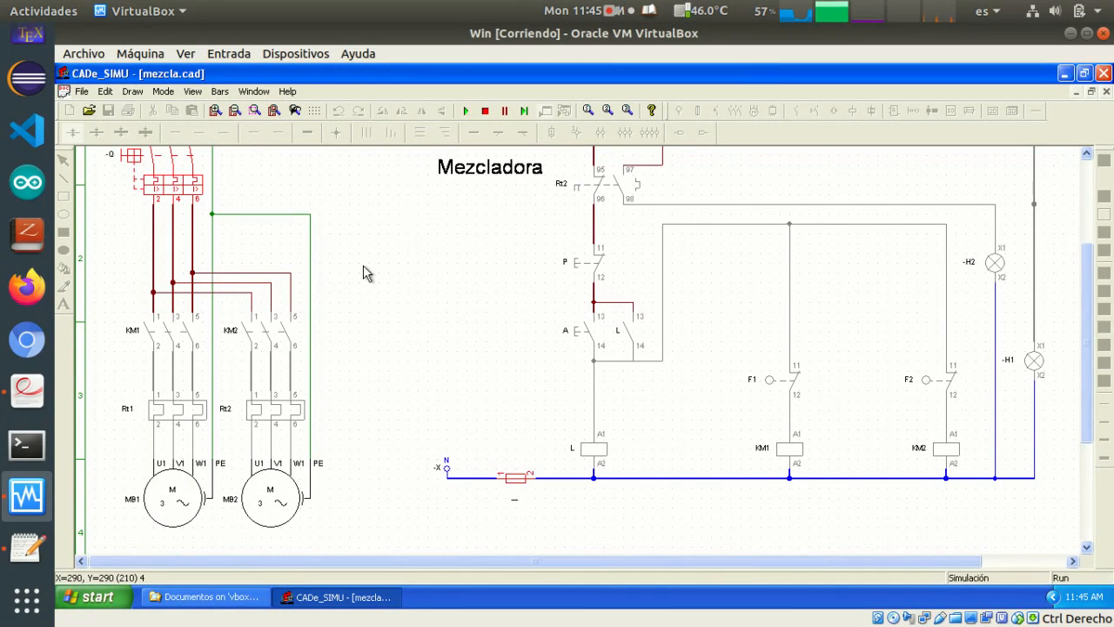
{"action": "left_click", "coordinate": [581, 336]}
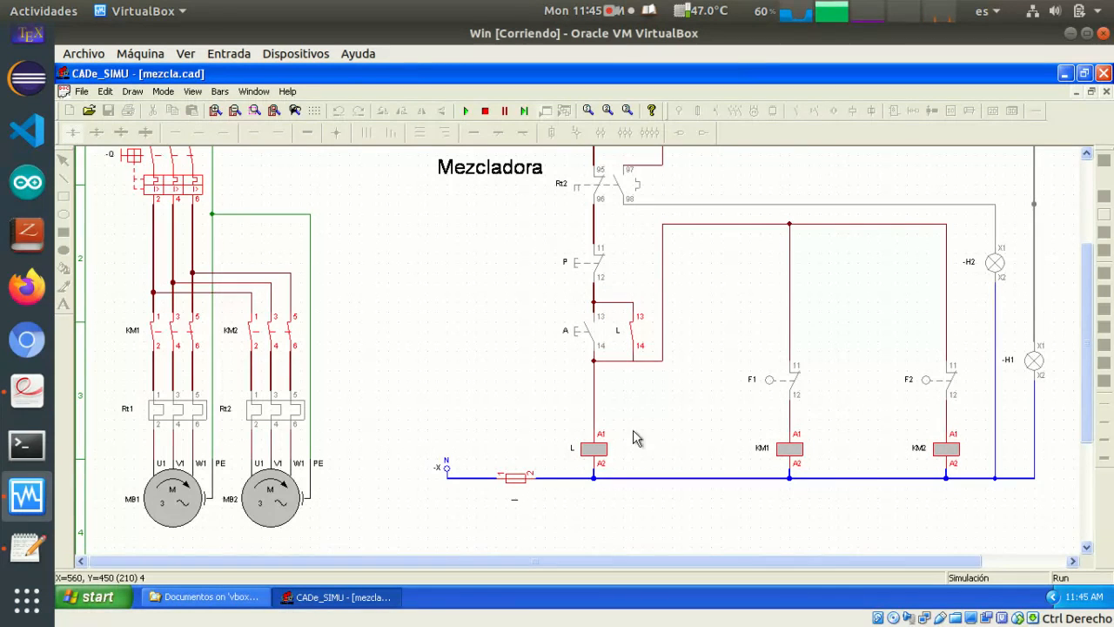
Operate contact F1 repeatedly to check its effect on contactor KM1, and stop the simulation
{"action": "left_click", "coordinate": [775, 385]}
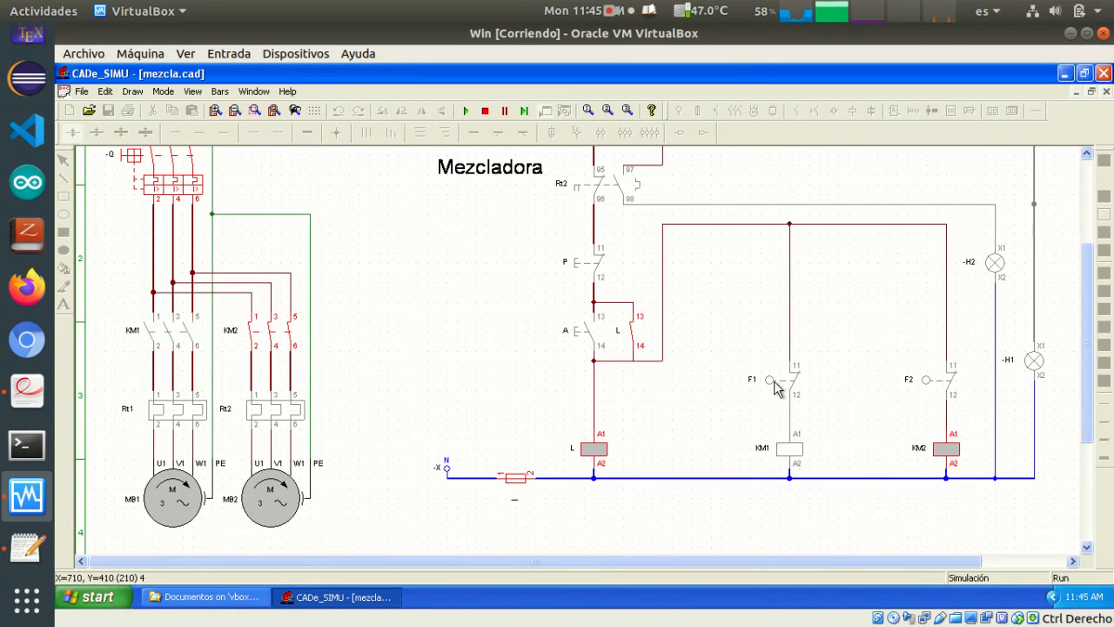
{"action": "left_click", "coordinate": [775, 385]}
{"action": "left_click", "coordinate": [774, 386]}
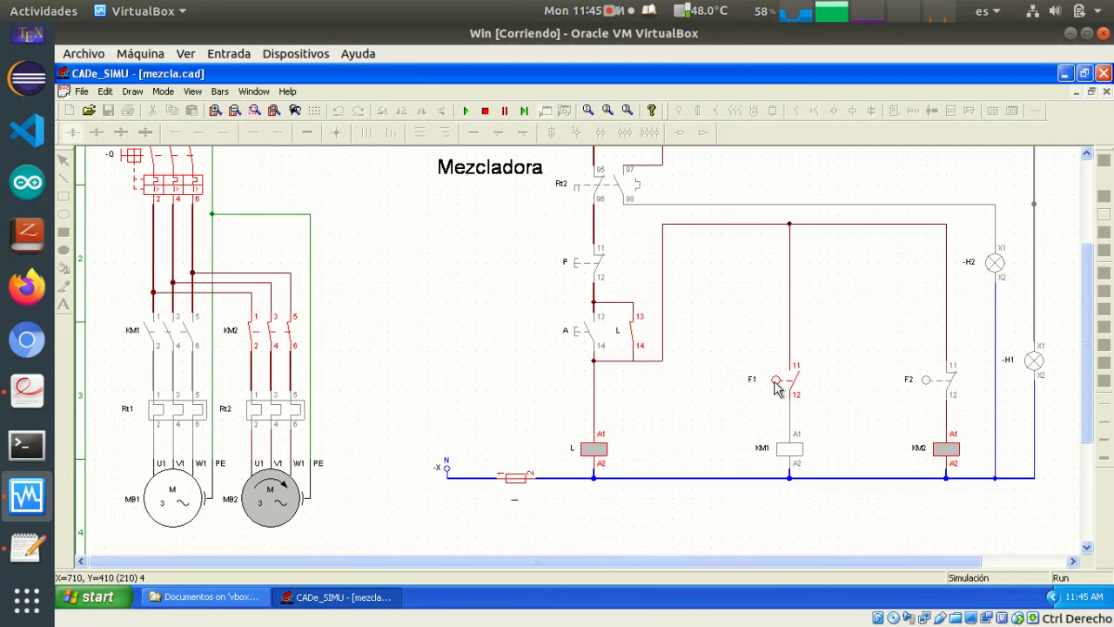
{"action": "left_click", "coordinate": [777, 388]}
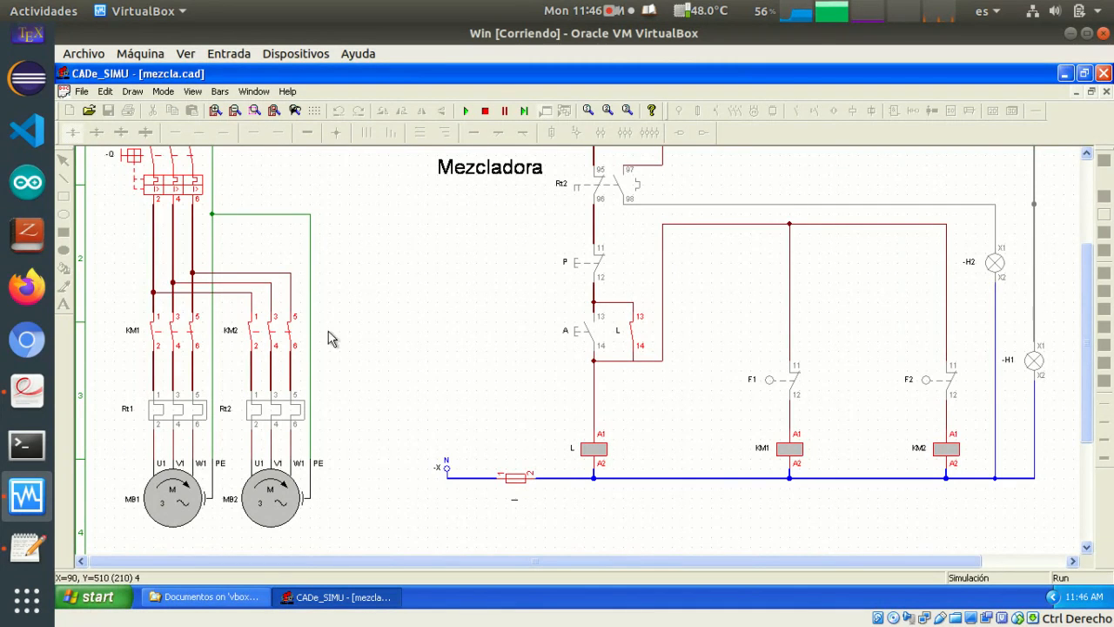
{"action": "left_click", "coordinate": [484, 110]}
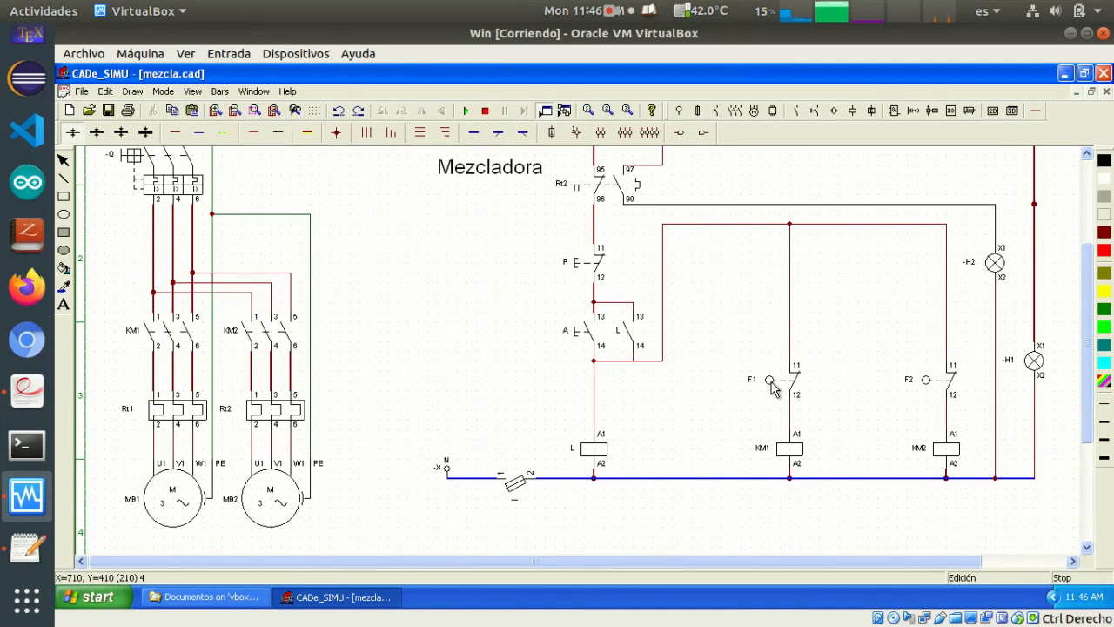
Delete the vertical supply wires above contacts F1 and F2
{"action": "left_click", "coordinate": [790, 298]}
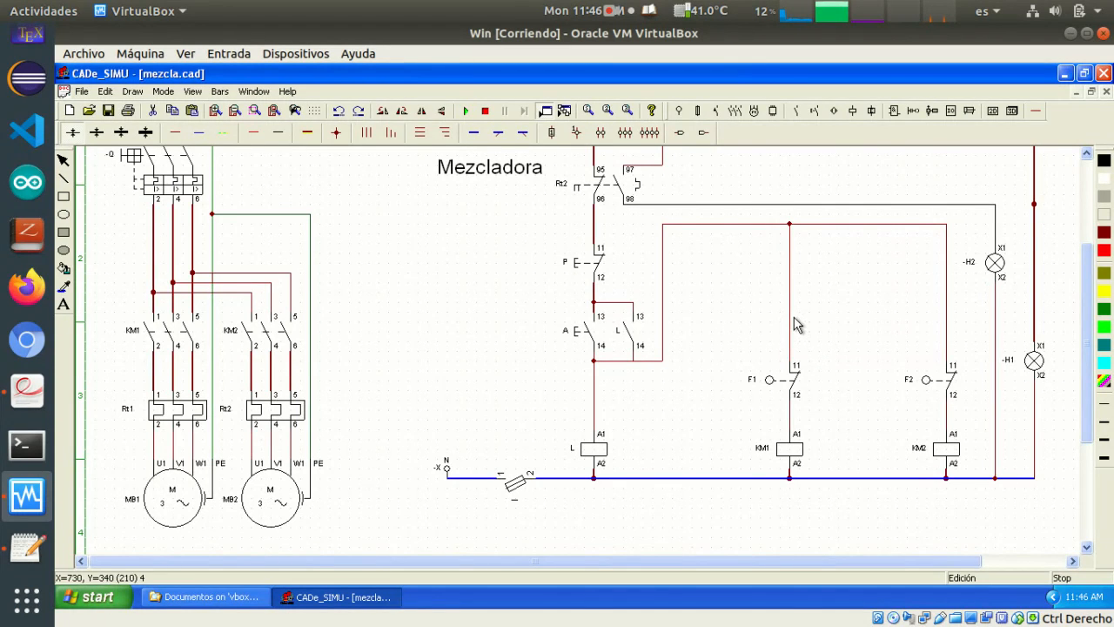
{"action": "key", "text": "Delete"}
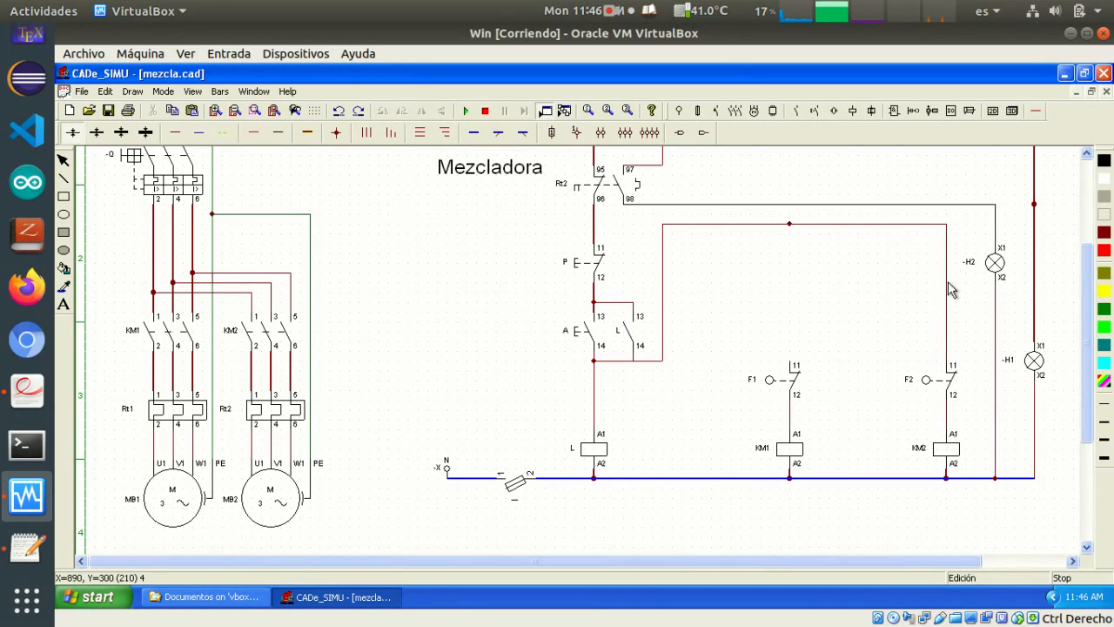
{"action": "left_click", "coordinate": [947, 311]}
{"action": "key", "text": "Delete"}
Place two monostable relay coils between coil L and coil KM1 in the control circuit
{"action": "scroll", "coordinate": [873, 389], "scroll_direction": "up", "scroll_amount": 2}
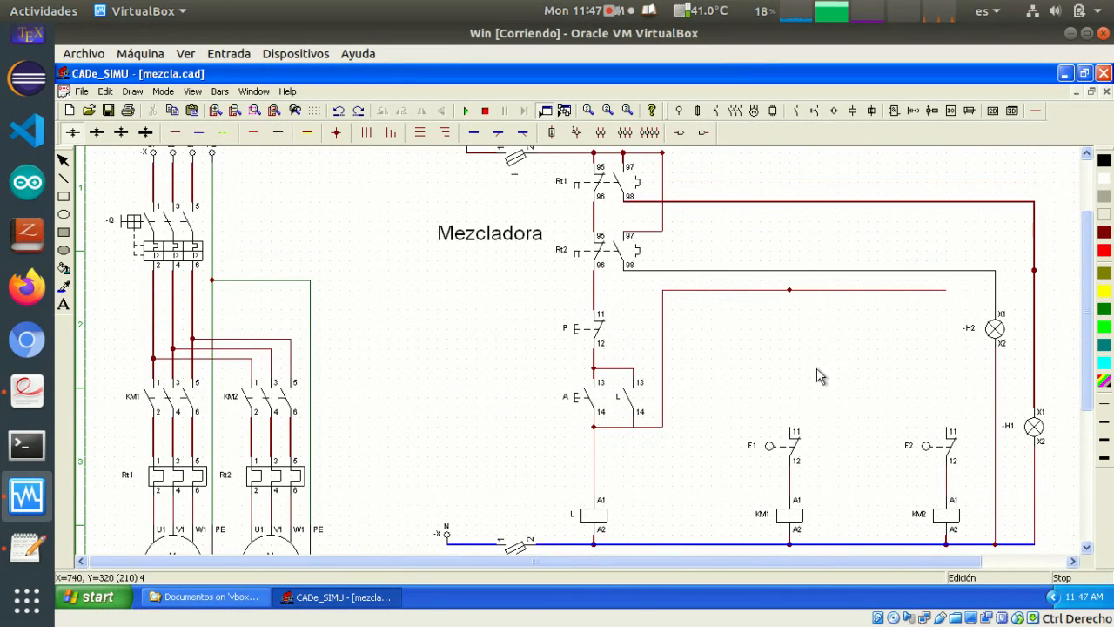
{"action": "scroll", "coordinate": [831, 388], "scroll_direction": "down", "scroll_amount": 1}
{"action": "scroll", "coordinate": [835, 390], "scroll_direction": "down", "scroll_amount": 1}
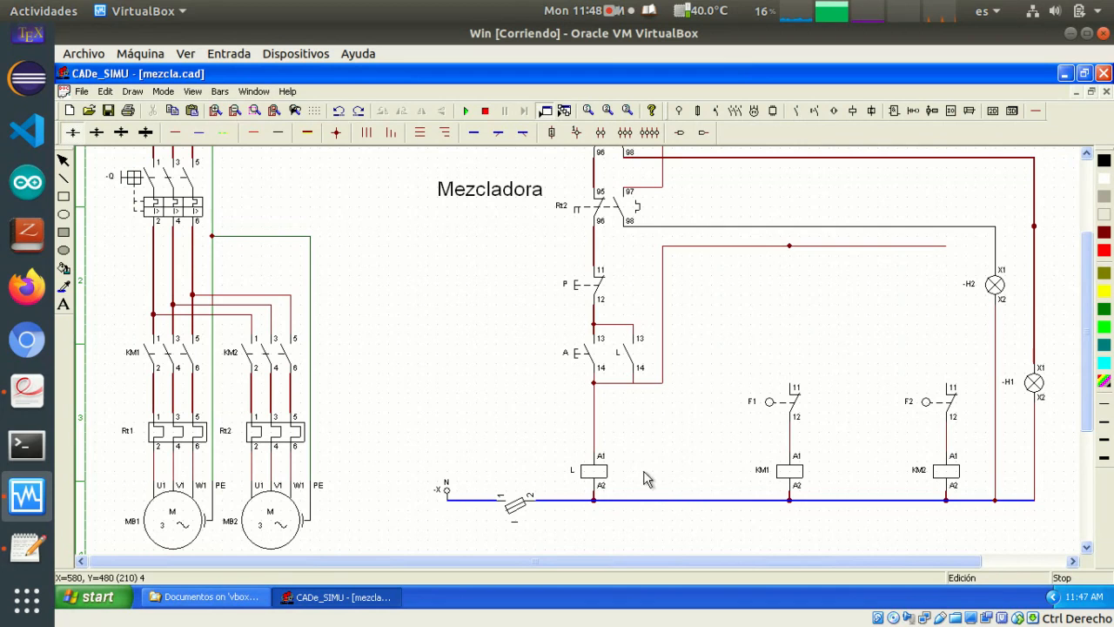
{"action": "left_click", "coordinate": [853, 111]}
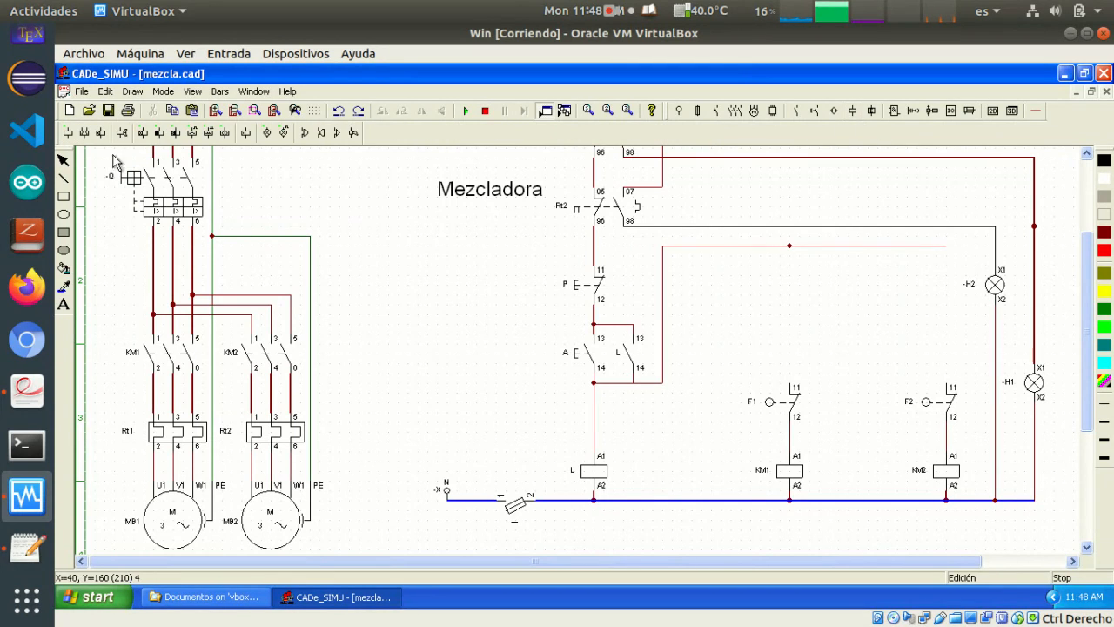
{"action": "left_click", "coordinate": [68, 134]}
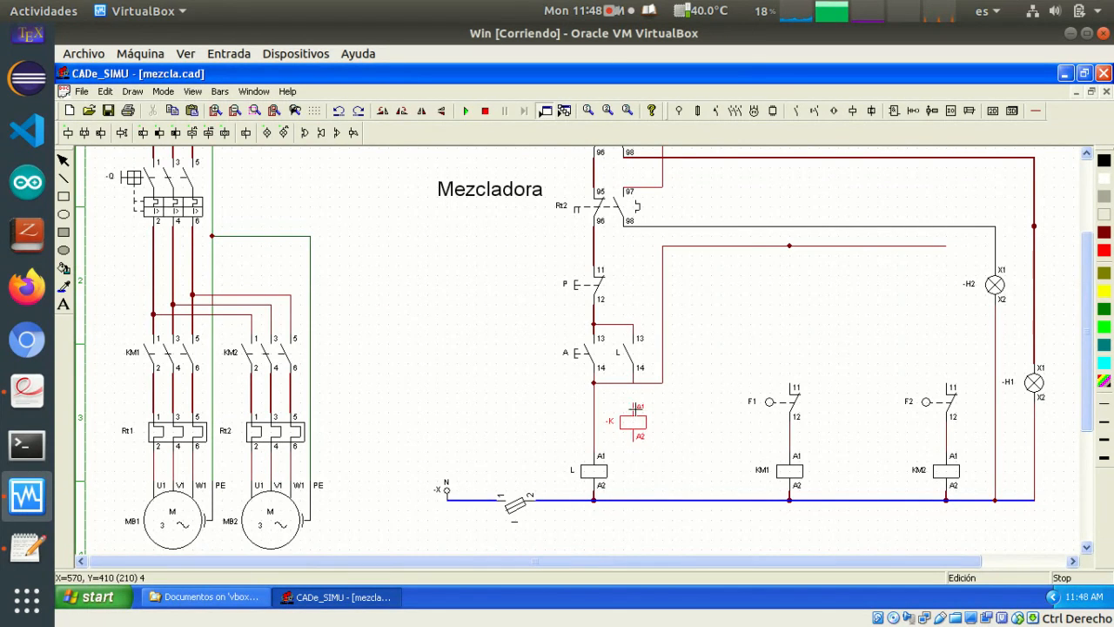
{"action": "left_click", "coordinate": [636, 406]}
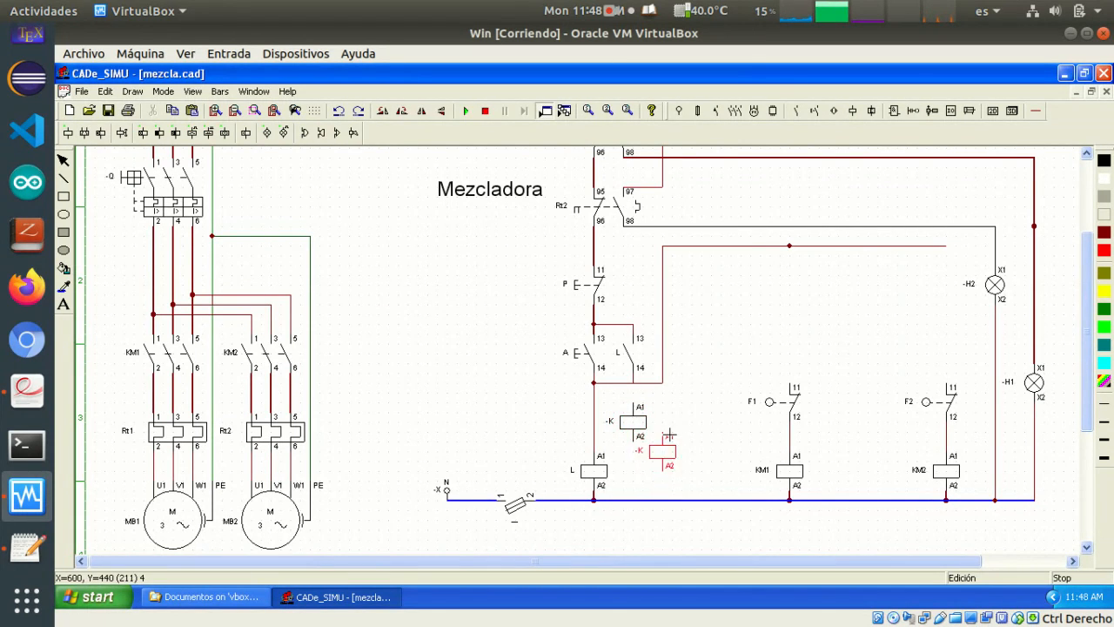
{"action": "left_click", "coordinate": [664, 446]}
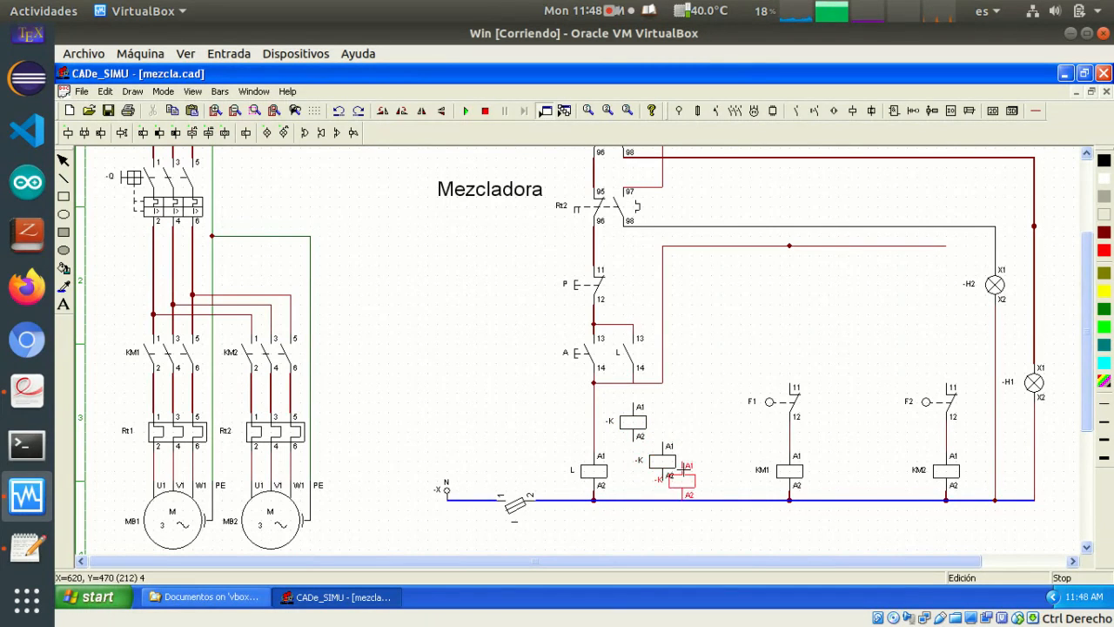
{"action": "key", "text": "Escape"}
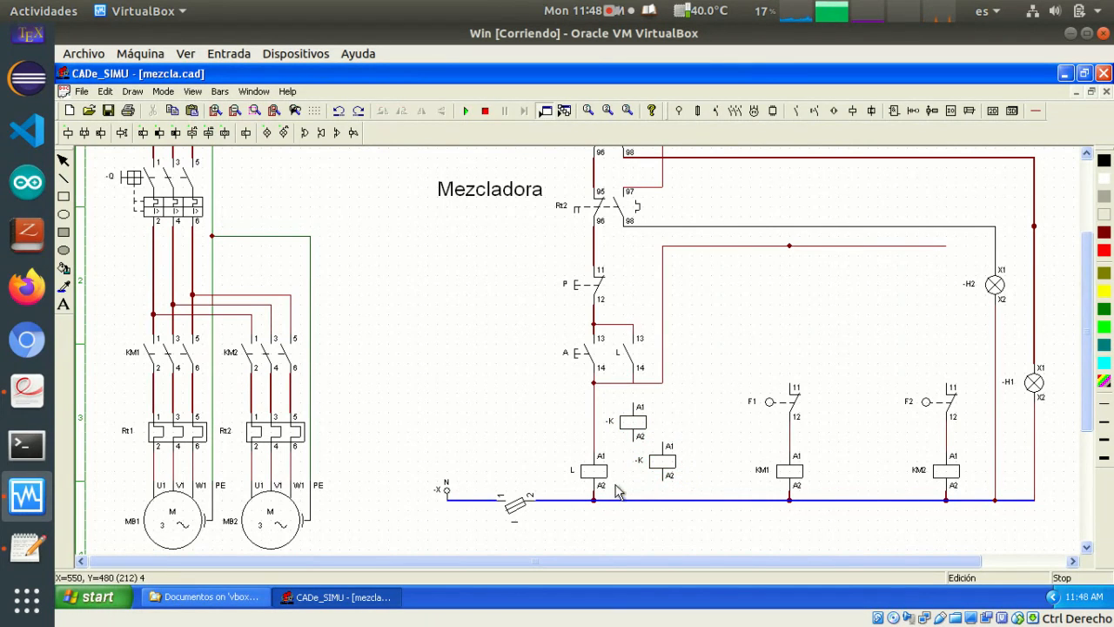
Rename the two new relay coils R1 and R2
{"action": "double_click", "coordinate": [623, 423]}
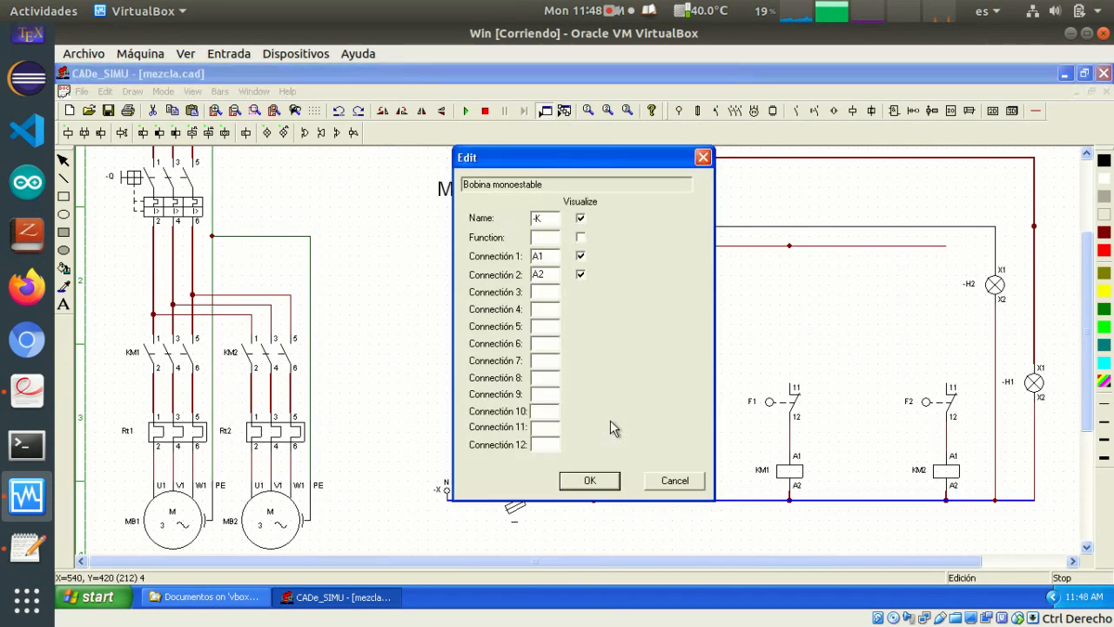
{"action": "double_click", "coordinate": [533, 215]}
{"action": "type", "text": "R1"}
{"action": "key", "text": "Return"}
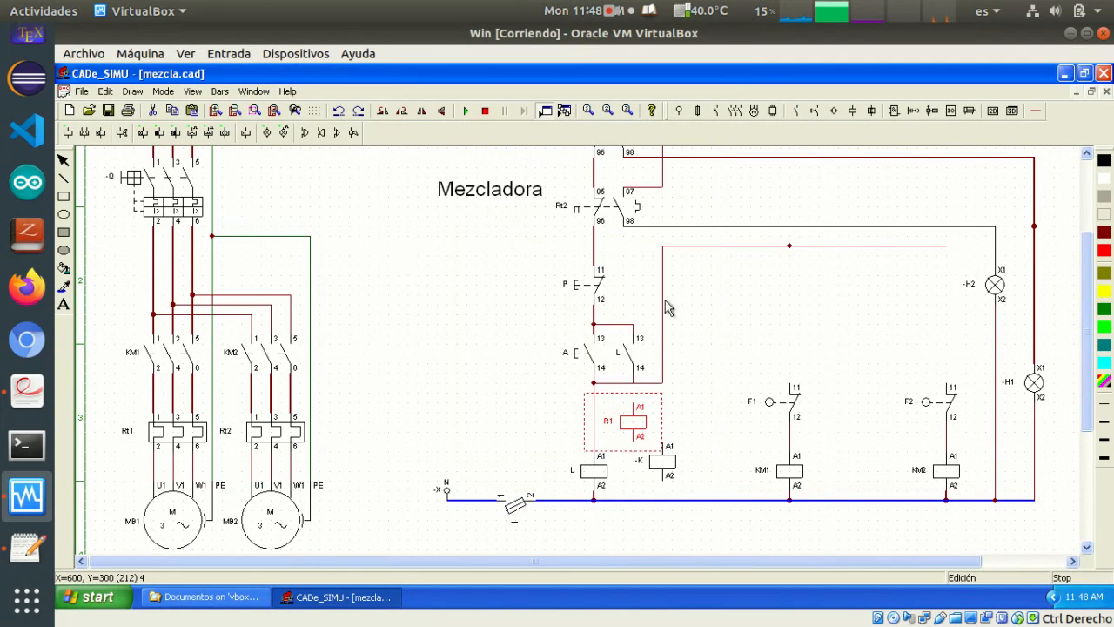
{"action": "double_click", "coordinate": [655, 461]}
{"action": "double_click", "coordinate": [536, 217]}
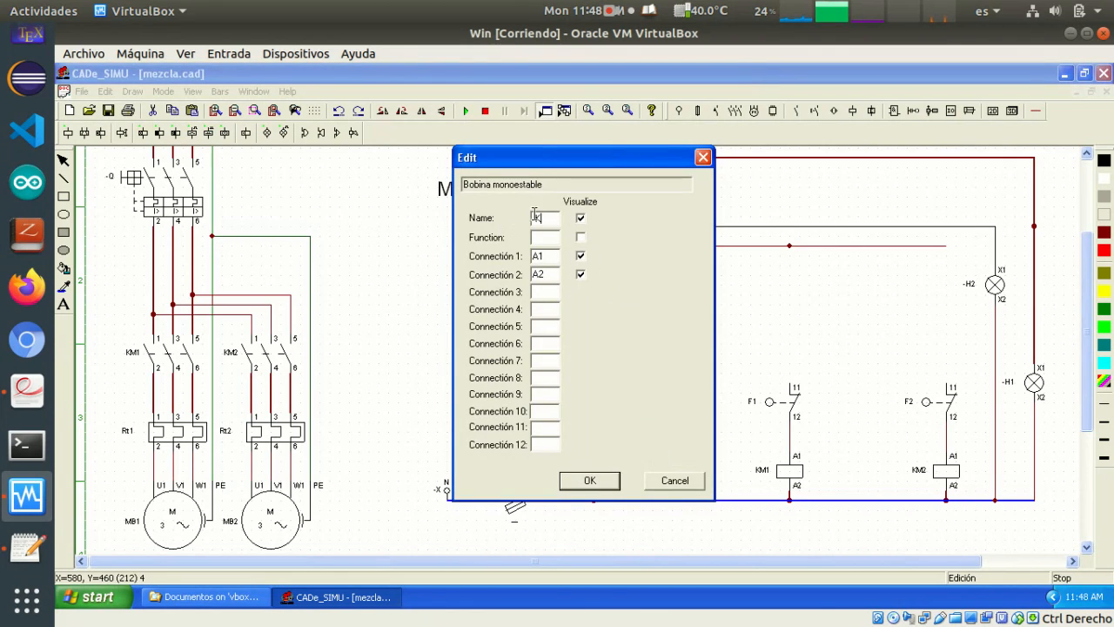
{"action": "type", "text": "R2"}
{"action": "key", "text": "Return"}
Wire the A1 terminal of coil R1 to the line at terminal 14 of contact L
{"action": "left_click", "coordinate": [755, 401]}
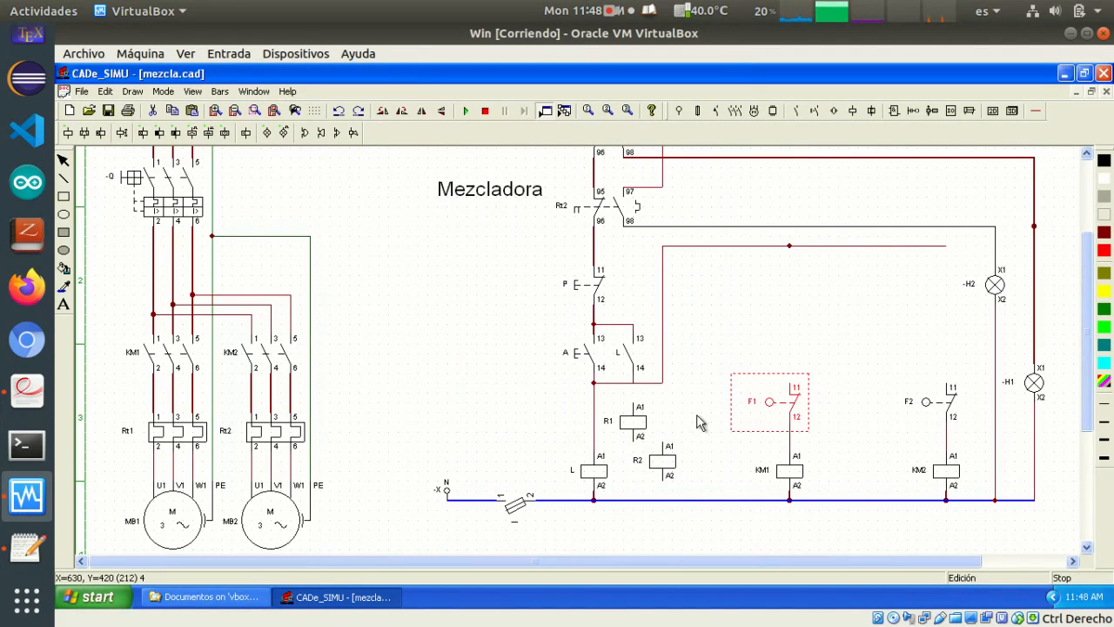
{"action": "left_click", "coordinate": [674, 403]}
{"action": "left_click", "coordinate": [1034, 111]}
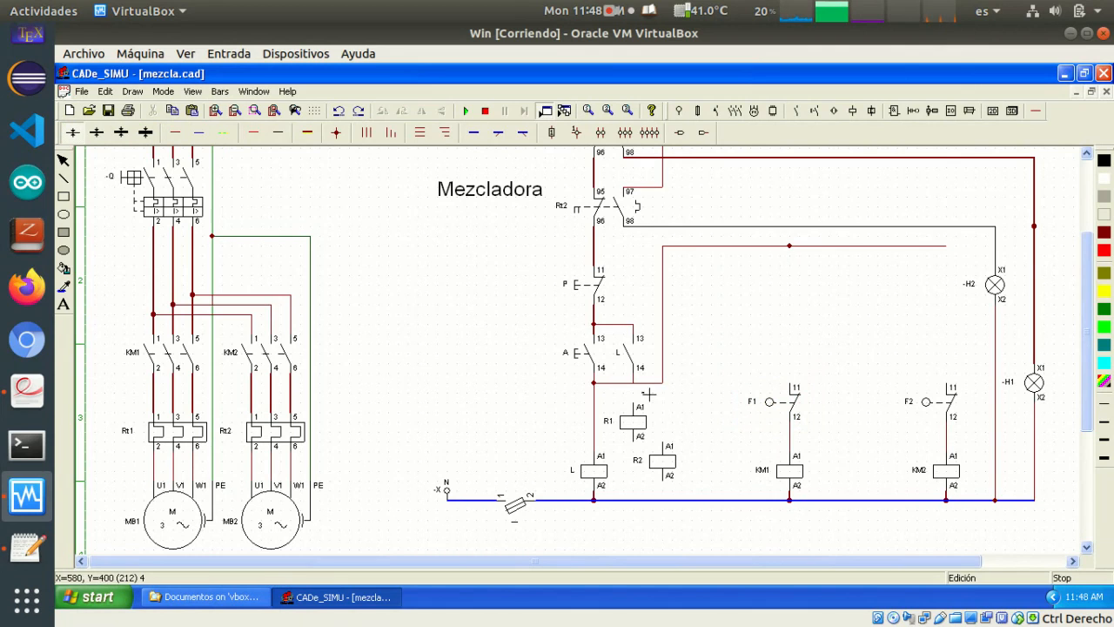
{"action": "left_click_drag", "start_coordinate": [632, 383], "coordinate": [633, 400]}
Move coil R2 beside coil KM1 and draw a vertical wire upward from its A1 terminal
{"action": "left_click_drag", "start_coordinate": [670, 459], "coordinate": [724, 461]}
{"action": "left_click", "coordinate": [721, 386]}
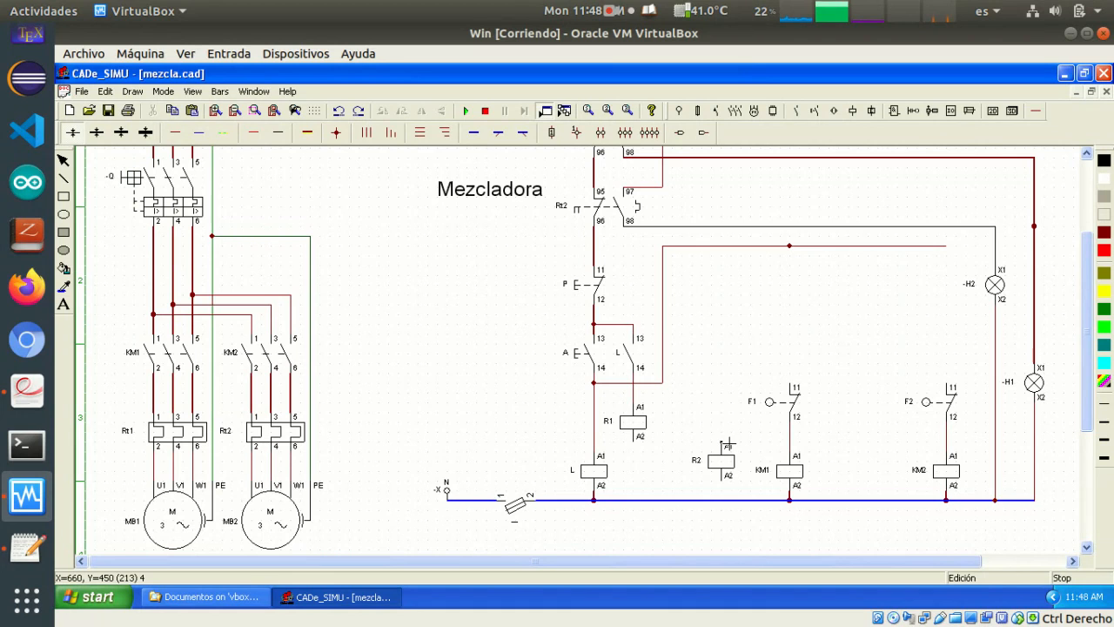
{"action": "left_click_drag", "start_coordinate": [728, 444], "coordinate": [721, 353]}
Duplicate contact F1 and place the copy in the free space between the power circuit and push-button A
{"action": "left_click", "coordinate": [799, 413]}
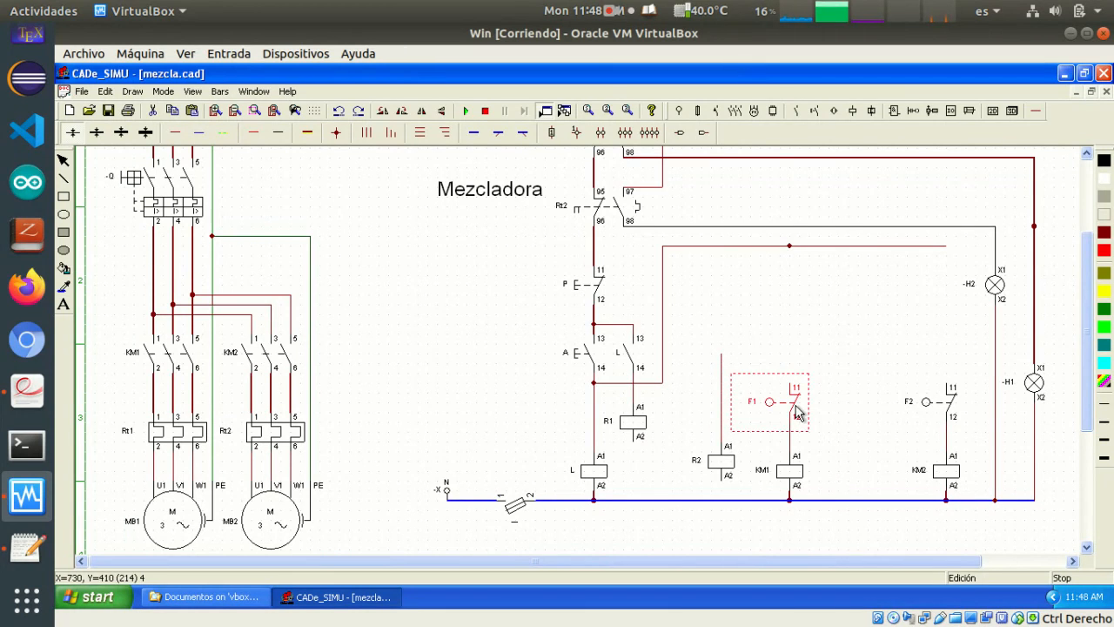
{"action": "key", "text": "ctrl+c"}
{"action": "key", "text": "ctrl+v"}
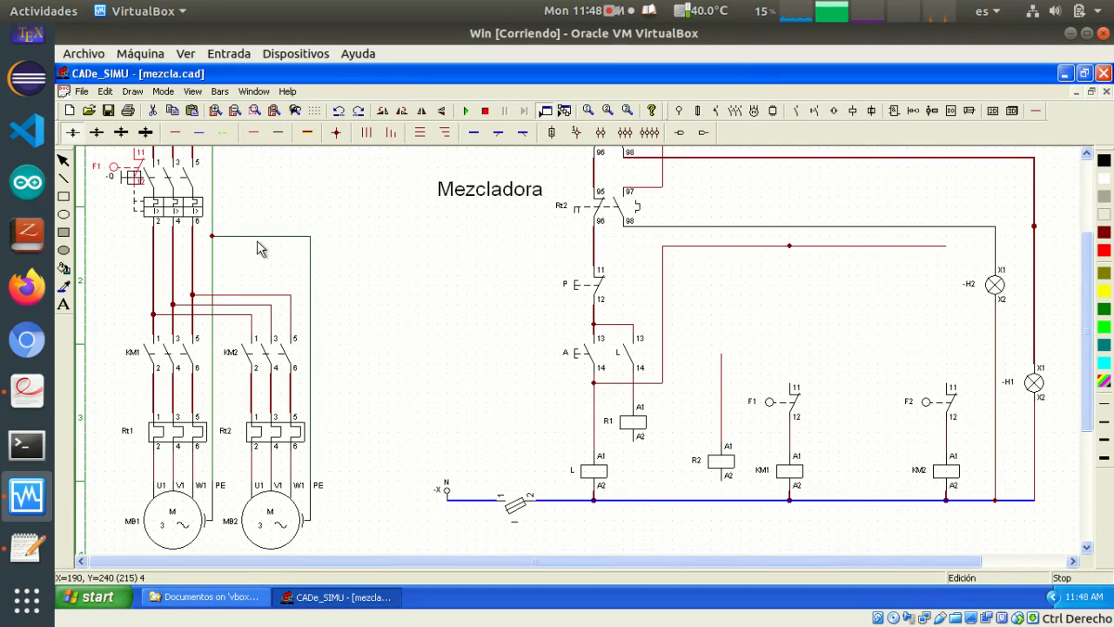
{"action": "left_click_drag", "start_coordinate": [115, 169], "coordinate": [476, 357]}
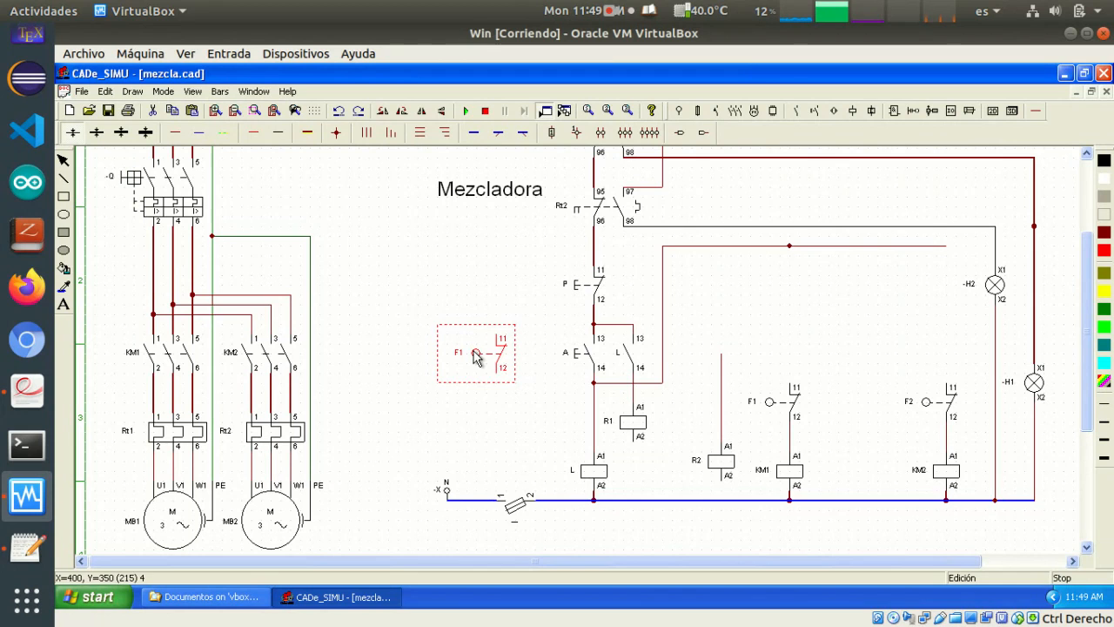
Replace the copied F1 contact with a normally open limit-switch contact under coil R1, and place another above the wire of coil R2
{"action": "left_click_drag", "start_coordinate": [494, 360], "coordinate": [626, 474]}
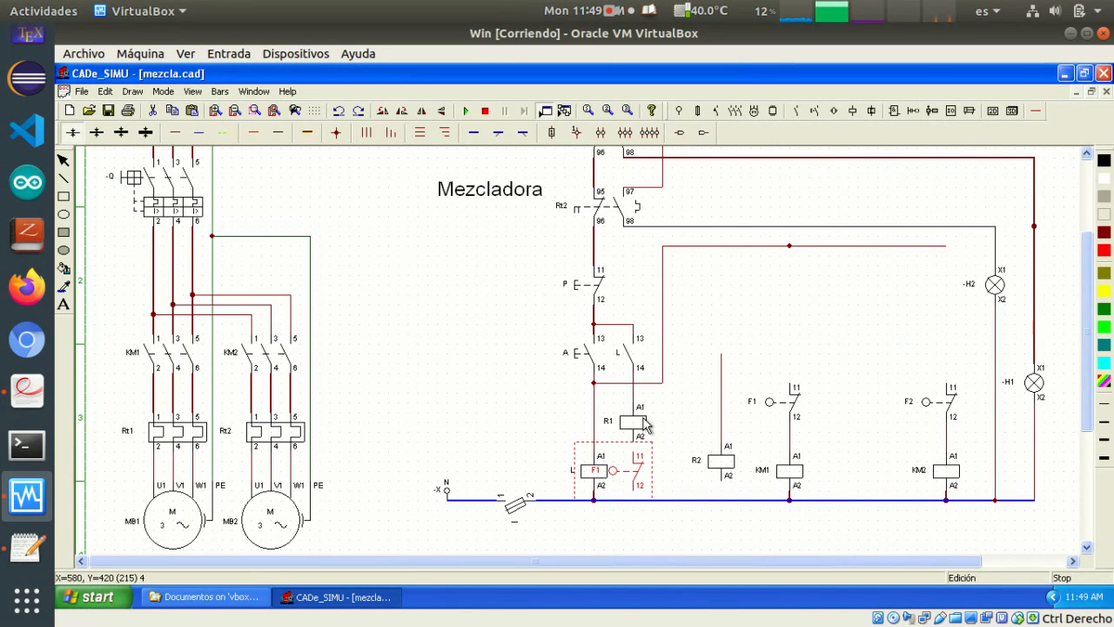
{"action": "key", "text": "Delete"}
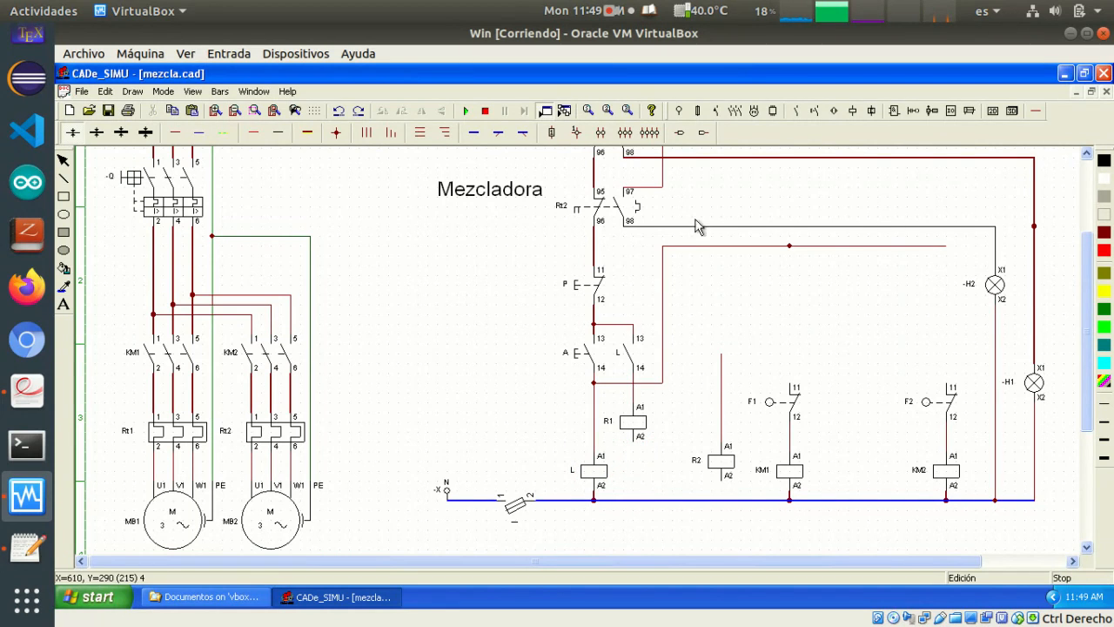
{"action": "left_click", "coordinate": [796, 112]}
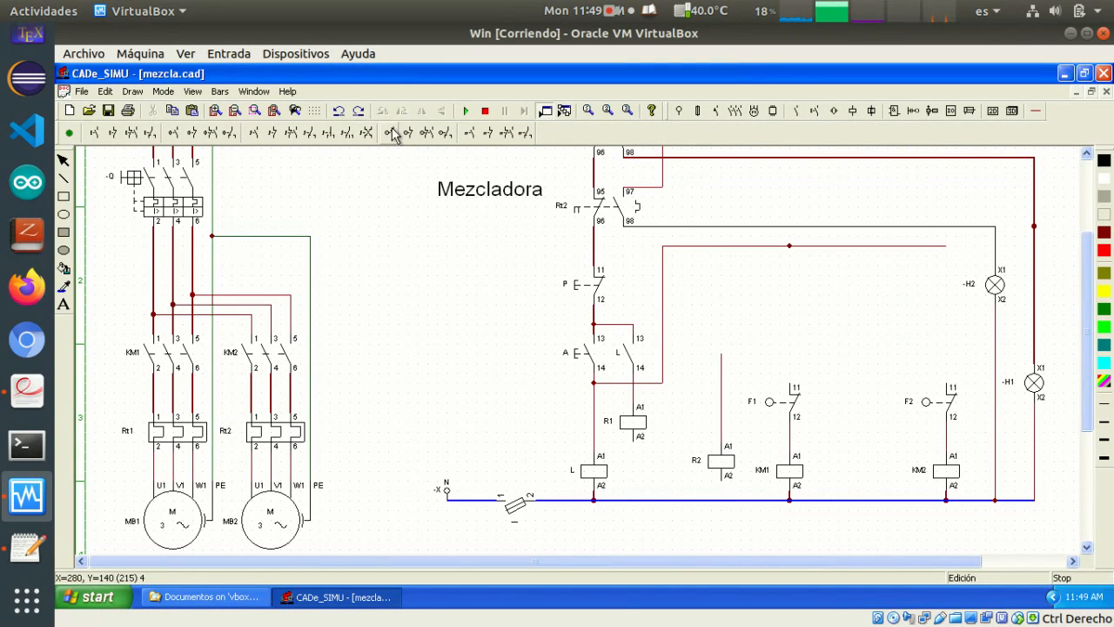
{"action": "left_click", "coordinate": [393, 132]}
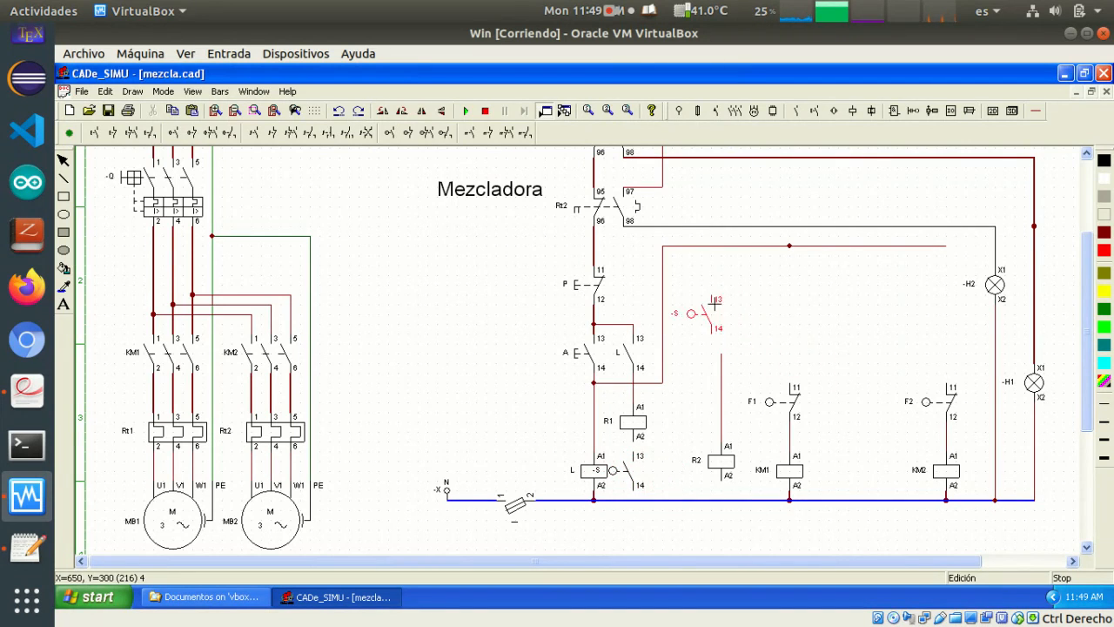
{"action": "left_click", "coordinate": [728, 299]}
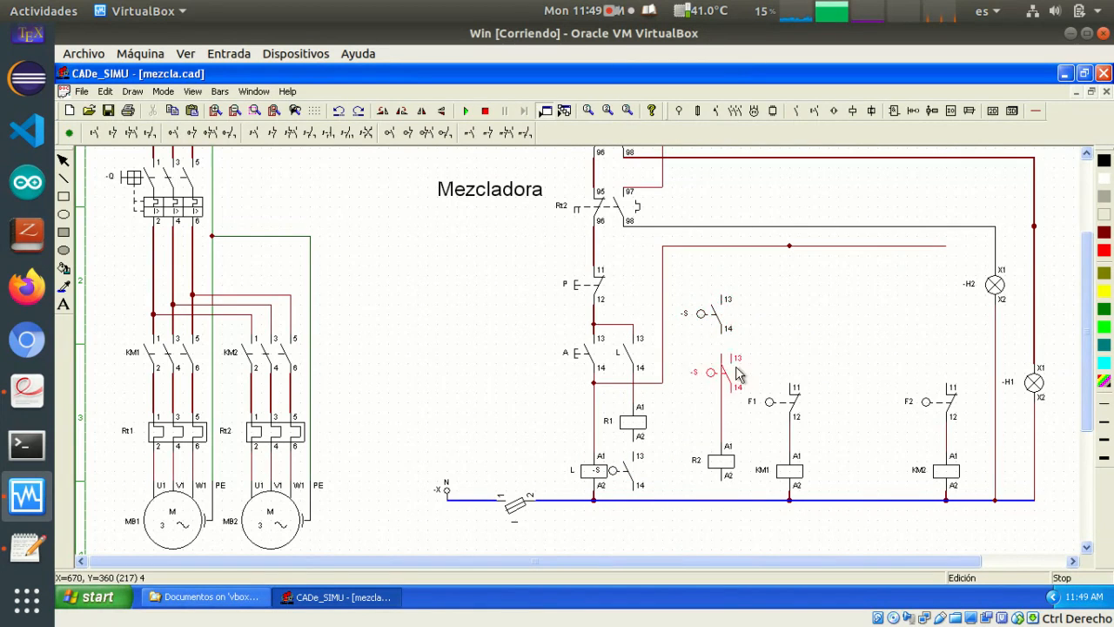
Rename the normally open limit-switch contact above coil R2's wire as F2
{"action": "double_click", "coordinate": [714, 315]}
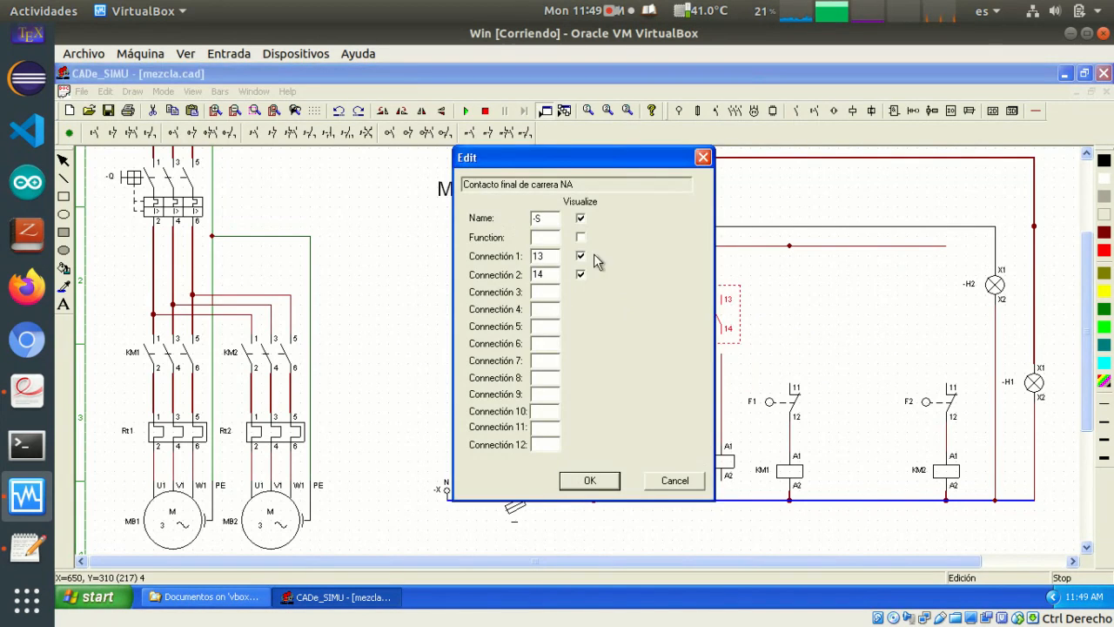
{"action": "double_click", "coordinate": [546, 219]}
{"action": "type", "text": "F2"}
{"action": "key", "text": "Return"}
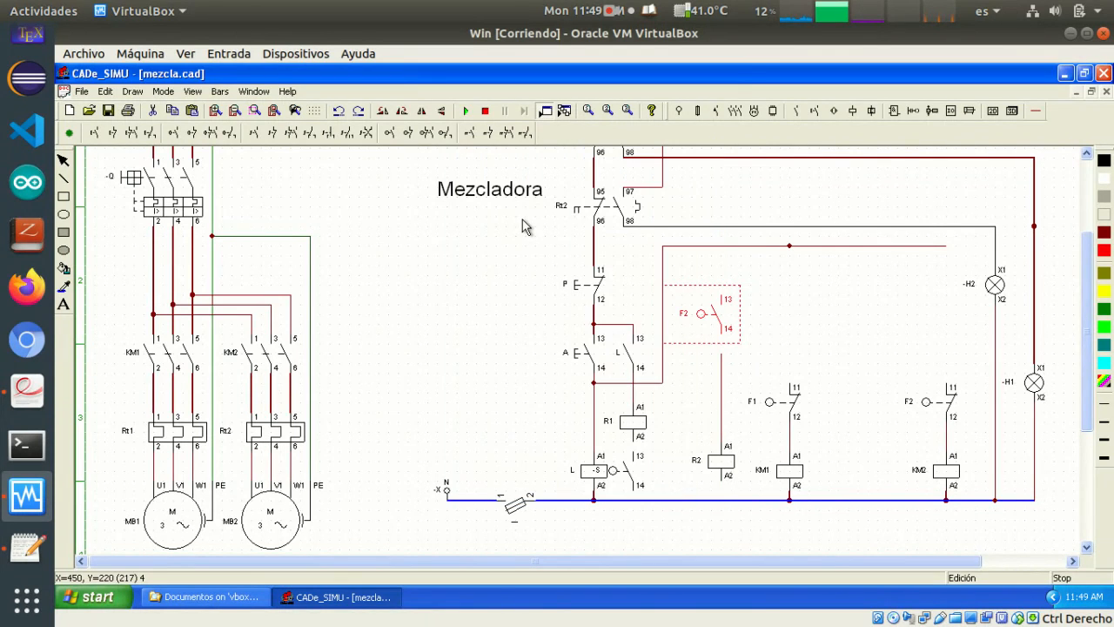
Rename the limit-switch contact below coil R1 as F1 and mirror it horizontally
{"action": "double_click", "coordinate": [629, 470]}
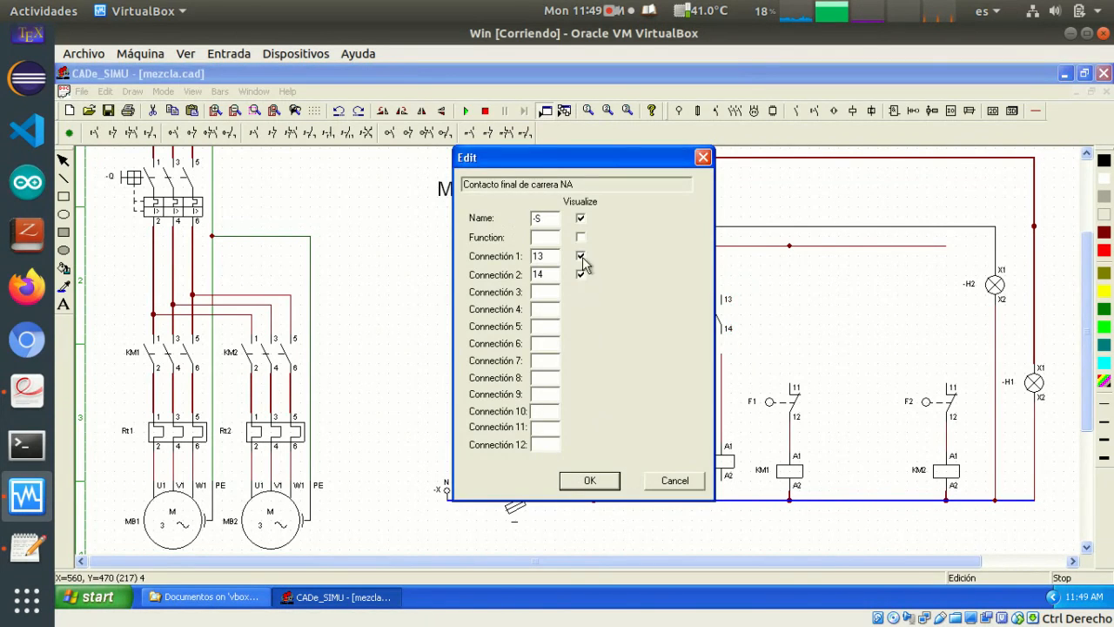
{"action": "double_click", "coordinate": [538, 219]}
{"action": "type", "text": "F1"}
{"action": "key", "text": "Return"}
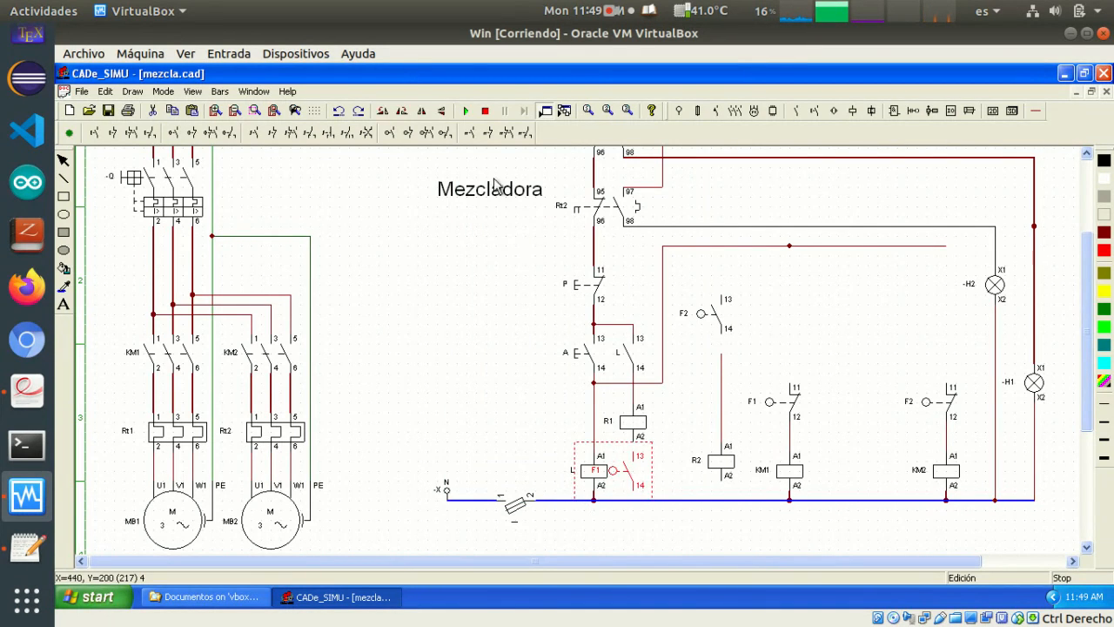
{"action": "left_click", "coordinate": [421, 111]}
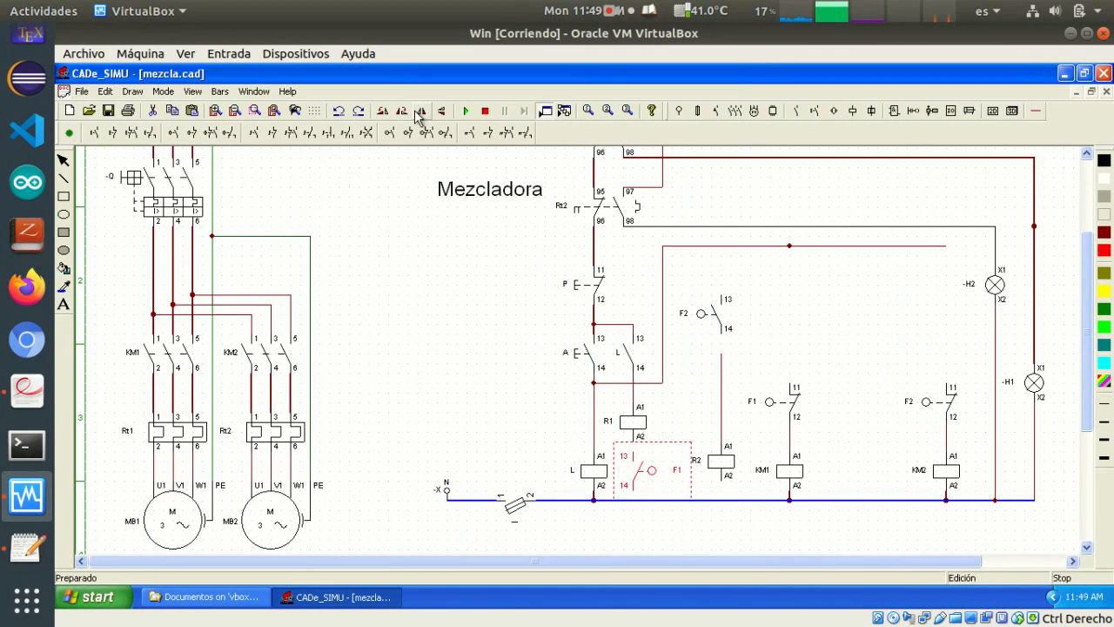
{"action": "left_click", "coordinate": [648, 544]}
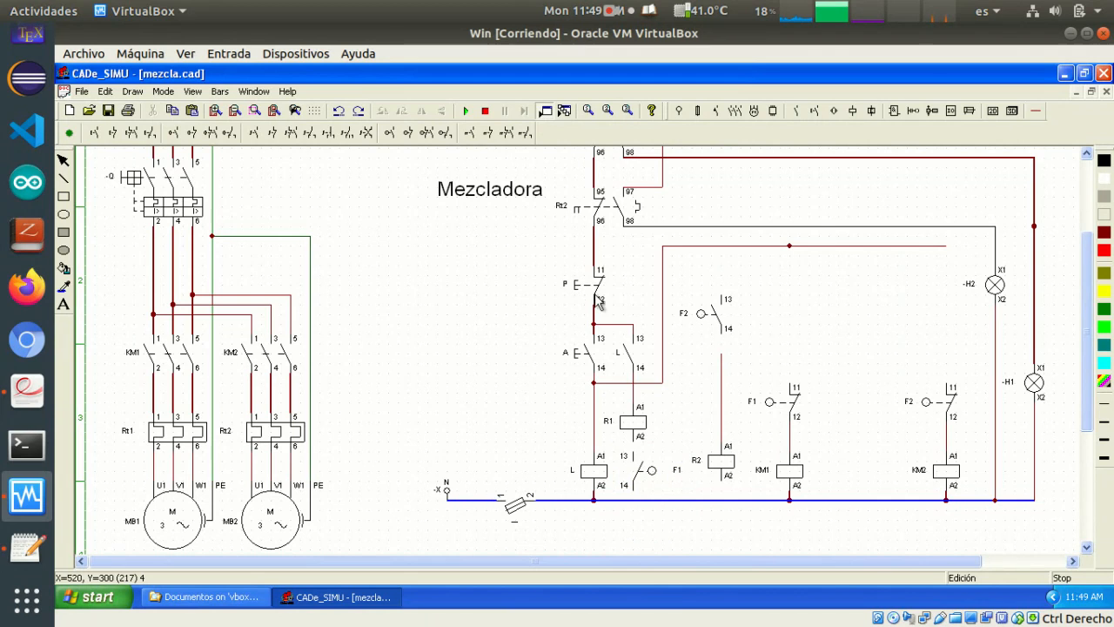
Wire contact F1 between coil R1 and the neutral line, and contact F2 with coil R2 between the upper supply line and neutral
{"action": "left_click", "coordinate": [1035, 111]}
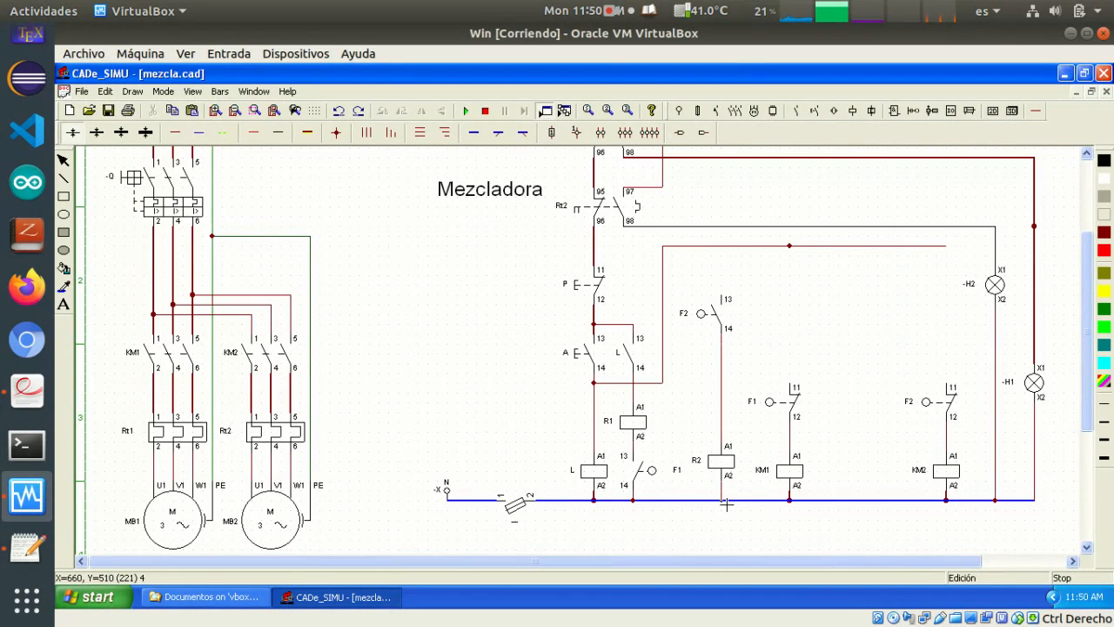
{"action": "left_click_drag", "start_coordinate": [726, 485], "coordinate": [725, 504]}
{"action": "left_click_drag", "start_coordinate": [725, 300], "coordinate": [728, 252]}
Draw a short horizontal branch wire from terminal 13 of the F1 contact below coil R1 toward coil R2
{"action": "left_click", "coordinate": [637, 451]}
{"action": "left_click", "coordinate": [687, 454]}
{"action": "left_click", "coordinate": [677, 475]}
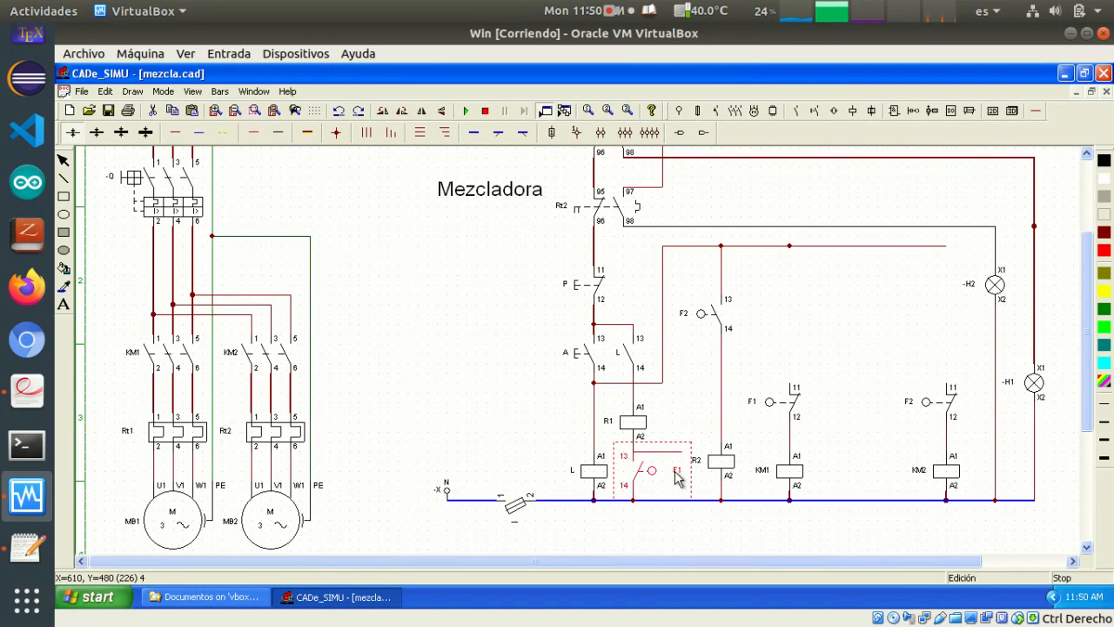
{"action": "left_click", "coordinate": [708, 366]}
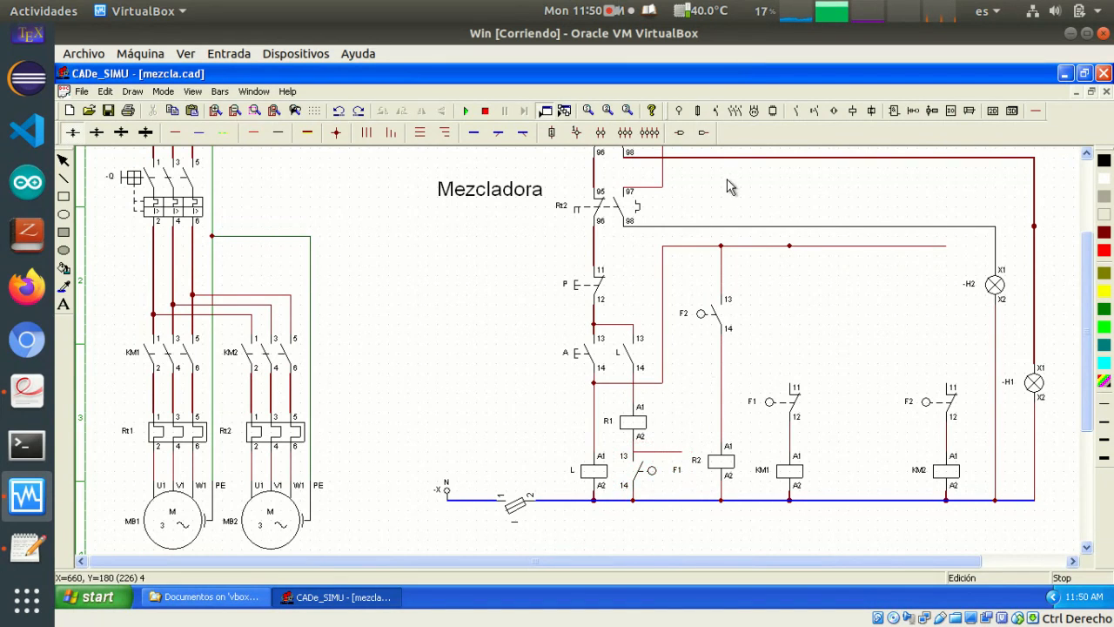
Place a normally open auxiliary contact parallel to the F1 contact below coil R1 and wire it to the branch
{"action": "left_click", "coordinate": [799, 113]}
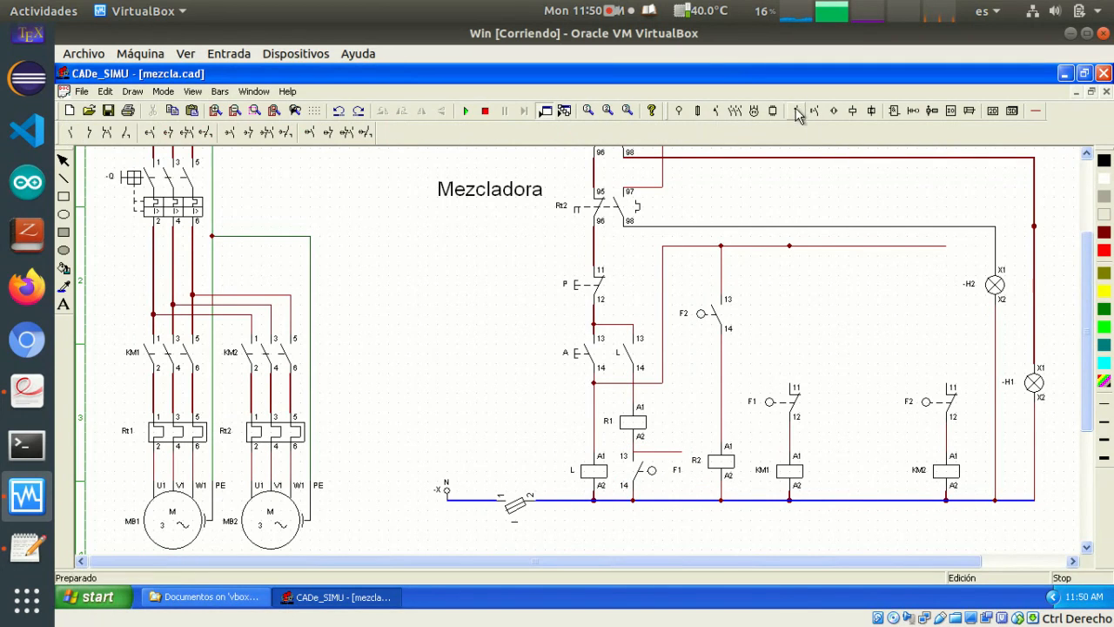
{"action": "left_click", "coordinate": [71, 135]}
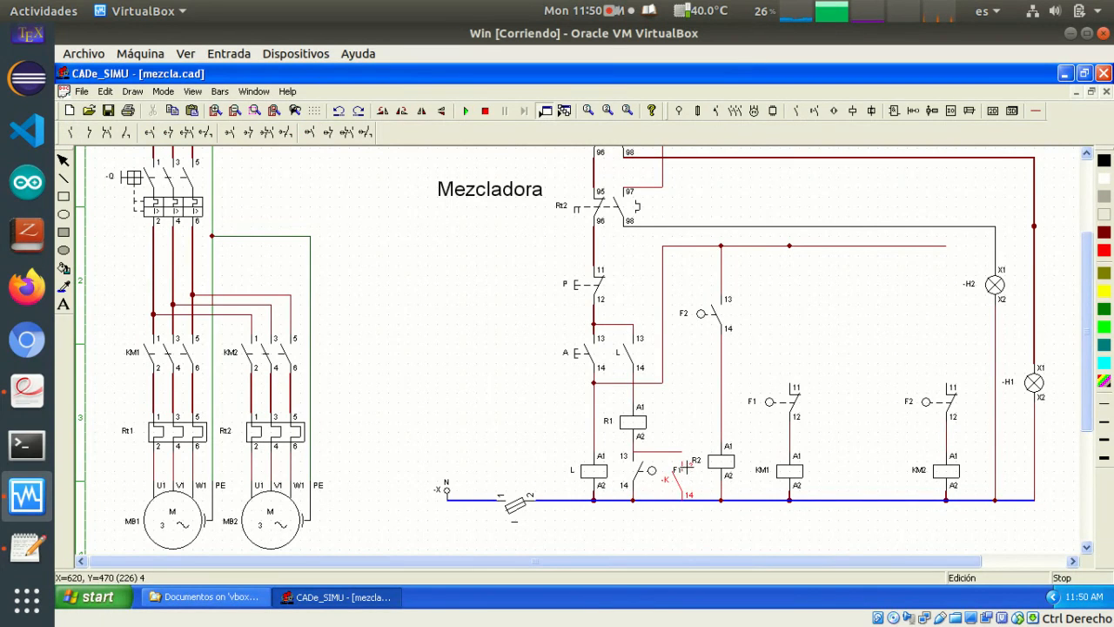
{"action": "left_click", "coordinate": [685, 475]}
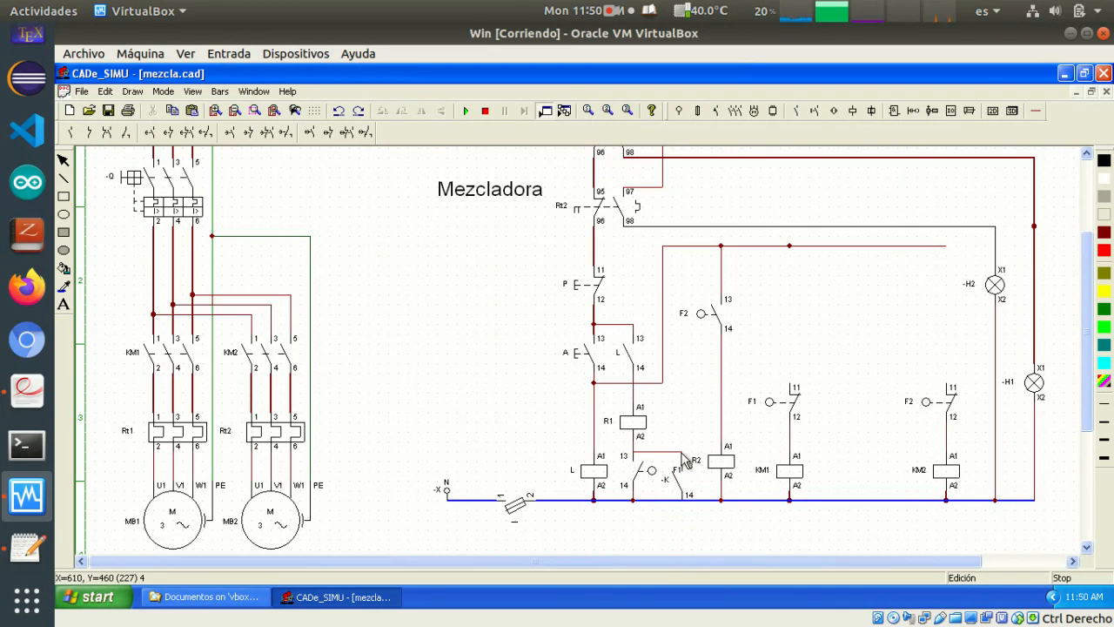
{"action": "left_click", "coordinate": [1034, 111]}
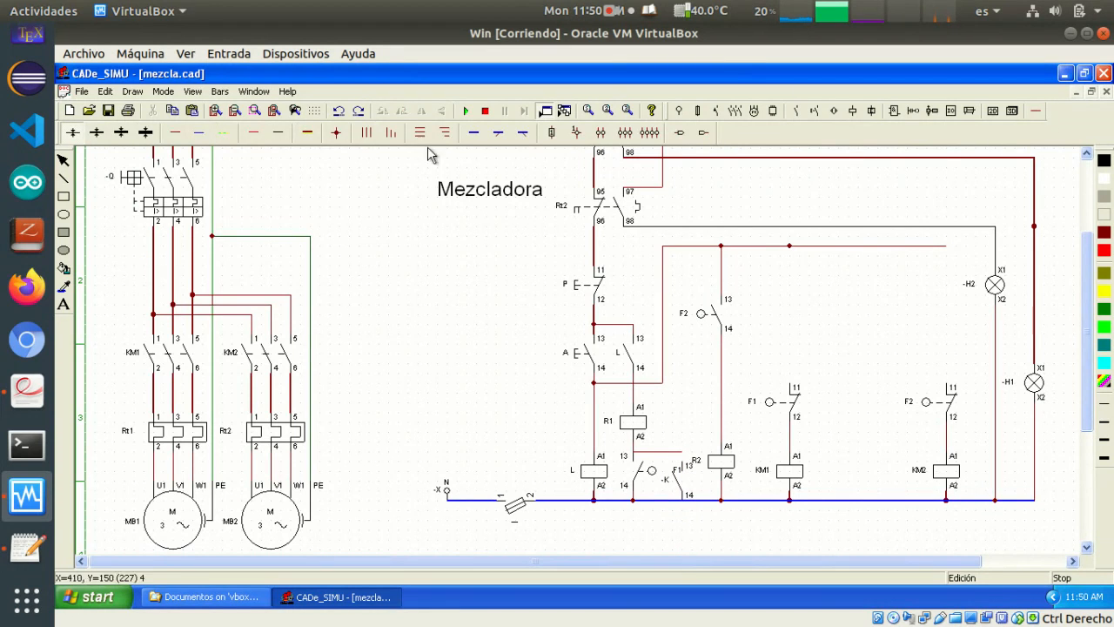
{"action": "left_click", "coordinate": [176, 138]}
Rename the auxiliary contact parallel to F1 as R1
{"action": "double_click", "coordinate": [675, 489]}
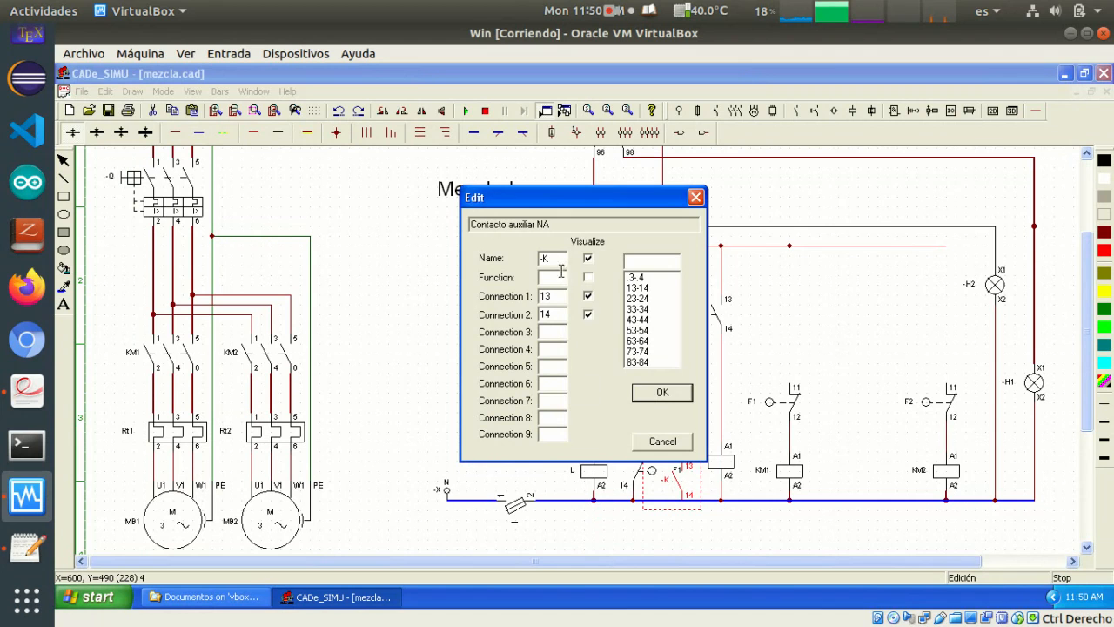
{"action": "left_click_drag", "start_coordinate": [553, 263], "coordinate": [518, 265]}
{"action": "left_click_drag", "start_coordinate": [553, 198], "coordinate": [402, 181]}
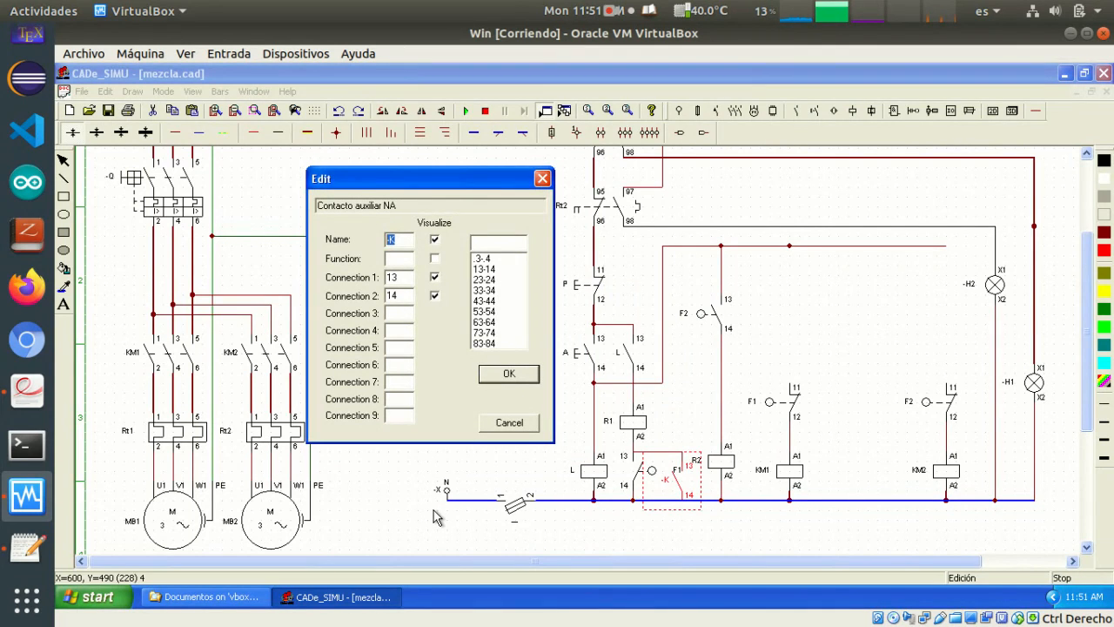
{"action": "type", "text": "R1"}
{"action": "key", "text": "Return"}
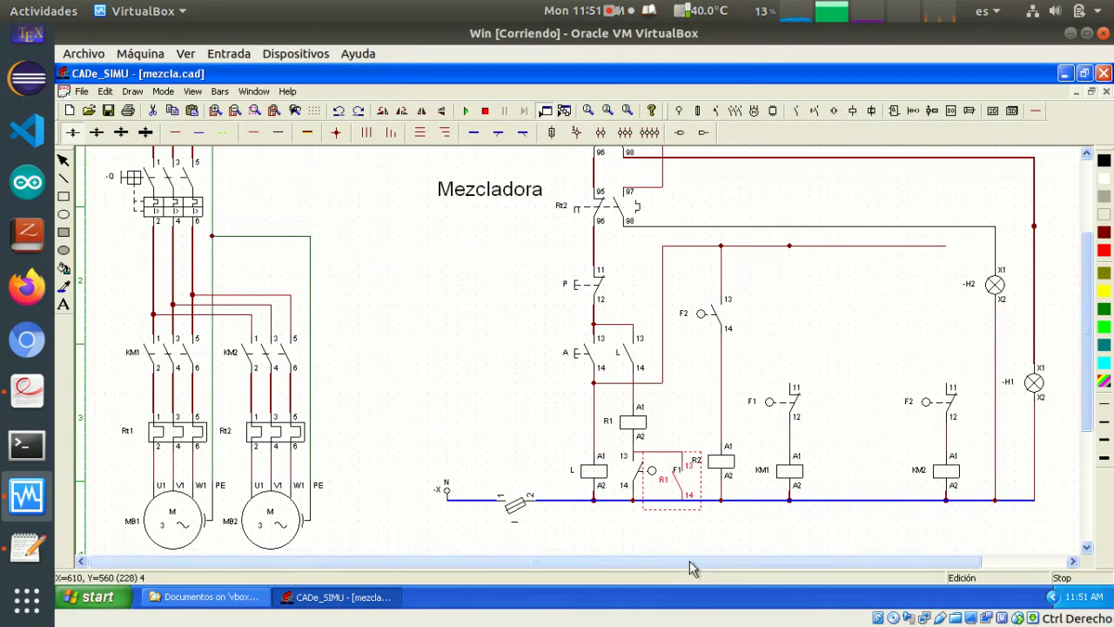
{"action": "left_click", "coordinate": [648, 532]}
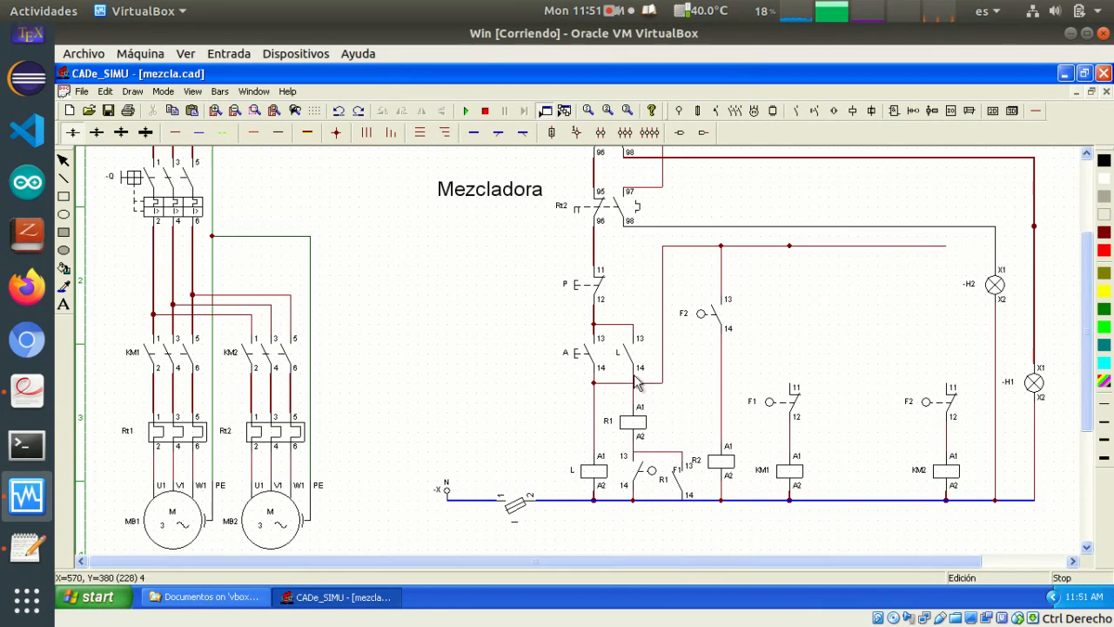
Hide the connection labels 13 and 14 of auxiliary contact R1
{"action": "left_click", "coordinate": [684, 484]}
{"action": "double_click", "coordinate": [683, 484]}
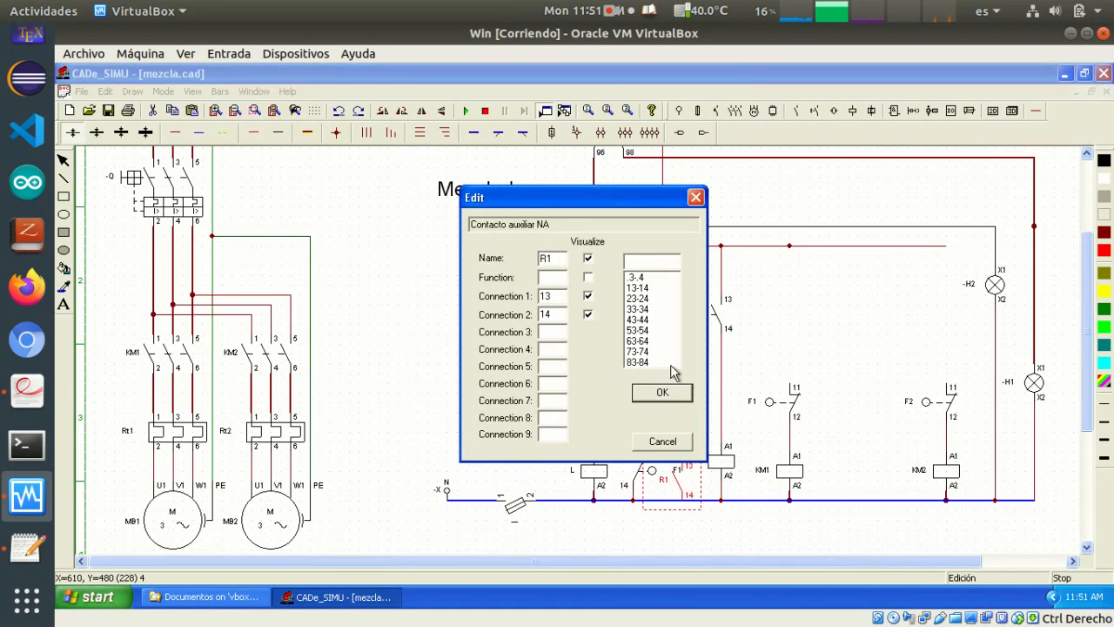
{"action": "left_click", "coordinate": [588, 296]}
{"action": "left_click", "coordinate": [589, 314]}
{"action": "left_click", "coordinate": [656, 392]}
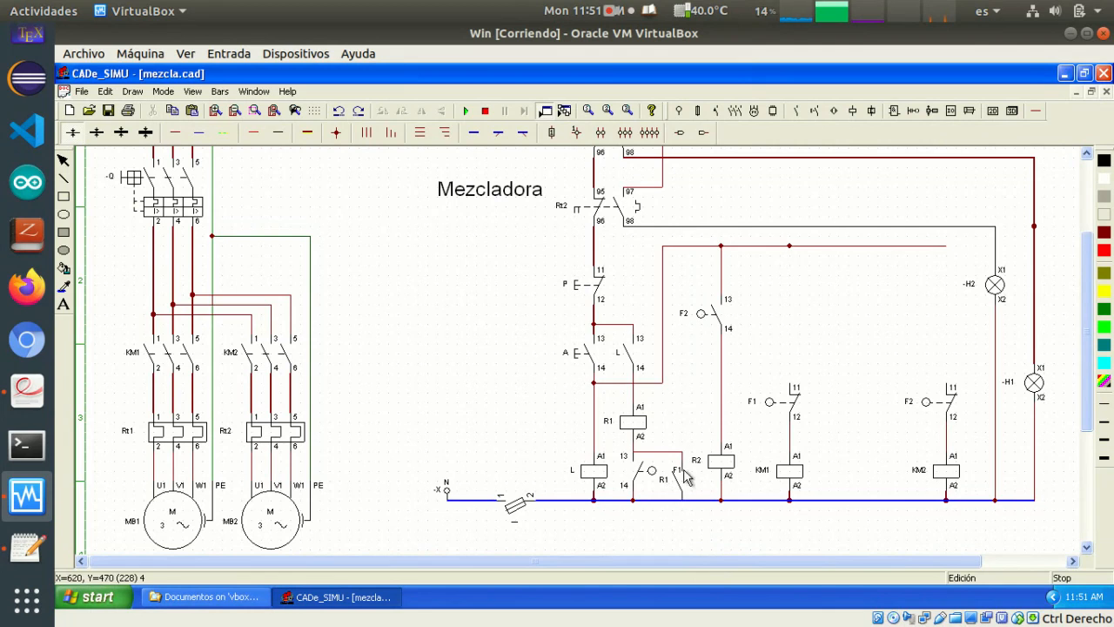
{"action": "left_click", "coordinate": [640, 475]}
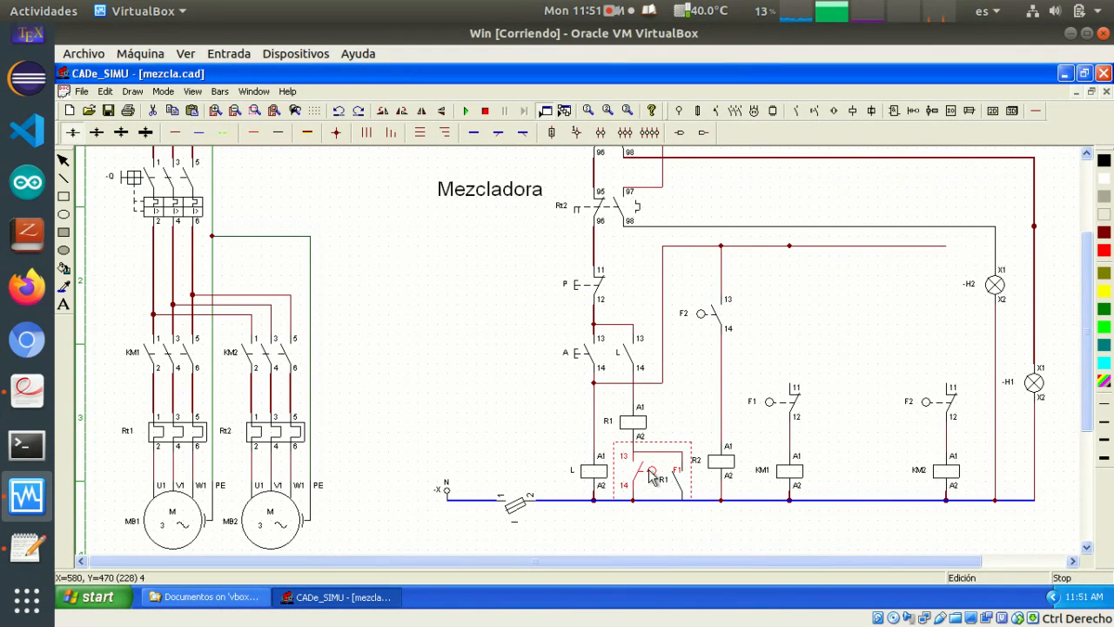
{"action": "double_click", "coordinate": [649, 477]}
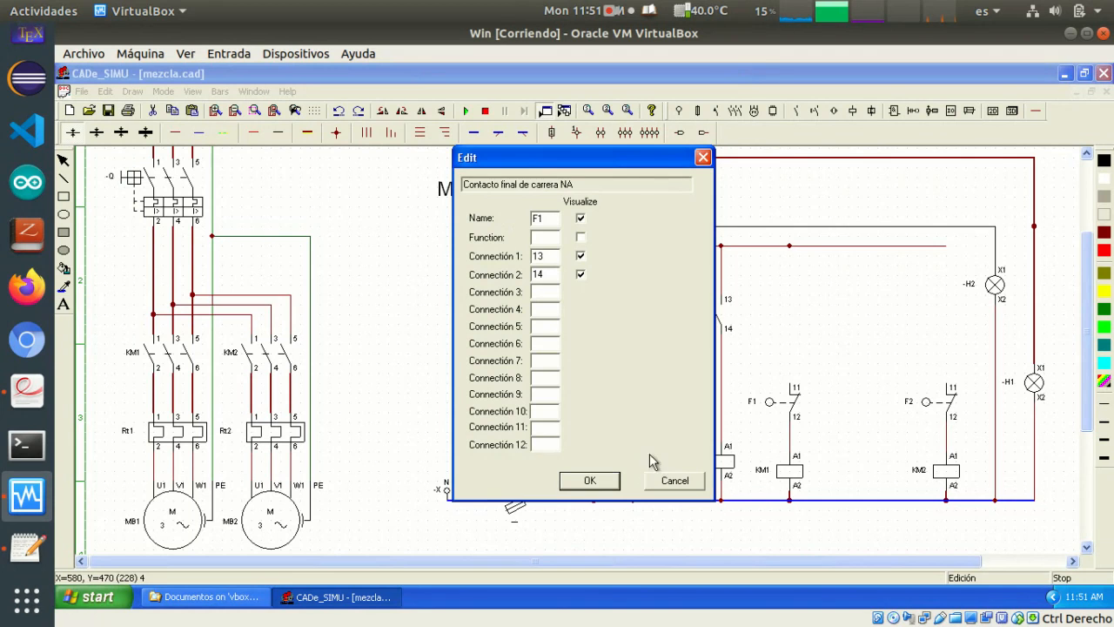
{"action": "left_click", "coordinate": [703, 156]}
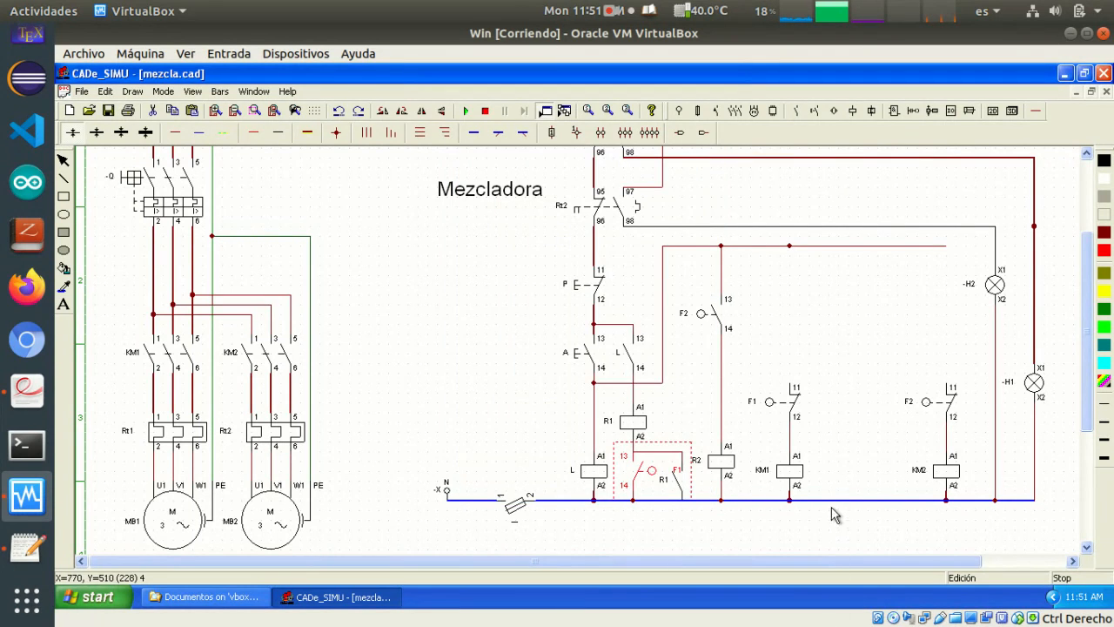
{"action": "left_click", "coordinate": [783, 531]}
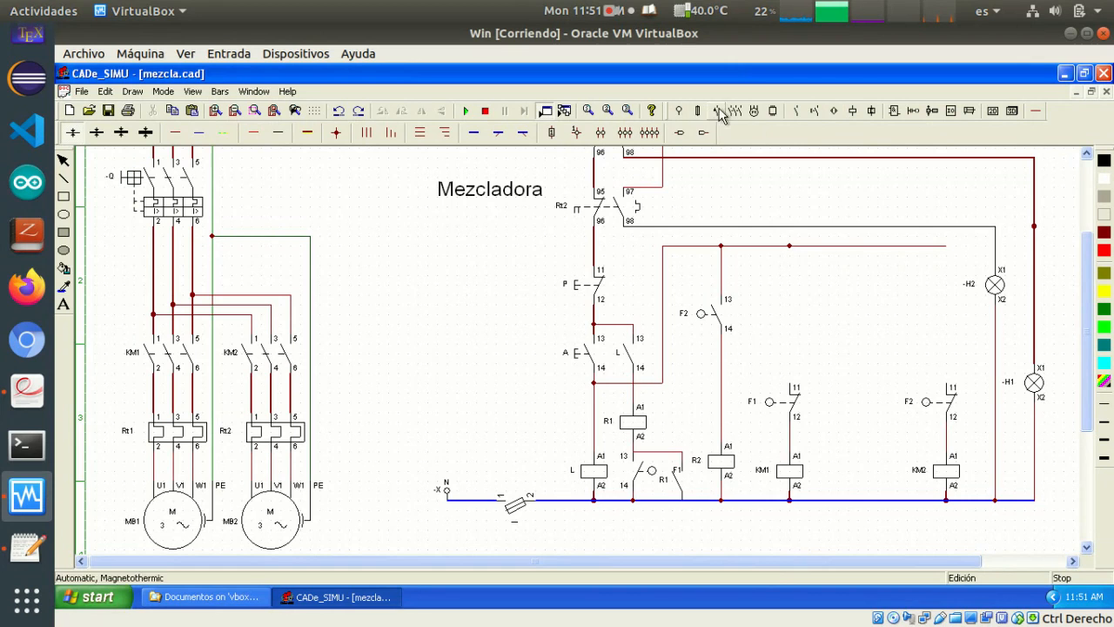
Place a normally open auxiliary contact beside the F2 contact above coil R2 and name it R2
{"action": "left_click", "coordinate": [799, 112]}
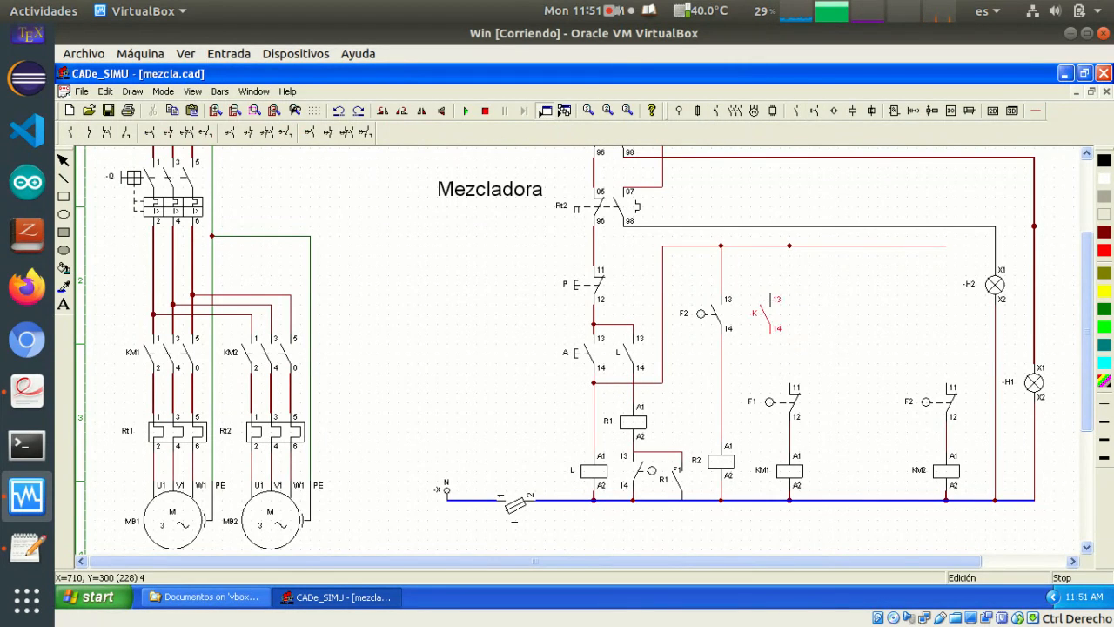
{"action": "left_click", "coordinate": [766, 302]}
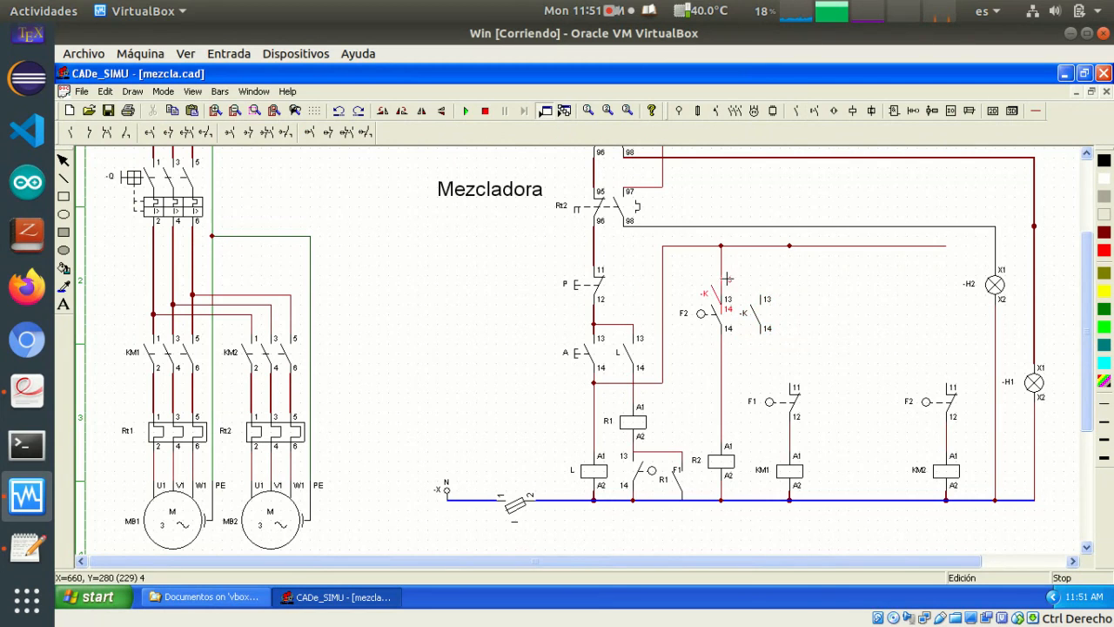
{"action": "double_click", "coordinate": [763, 321]}
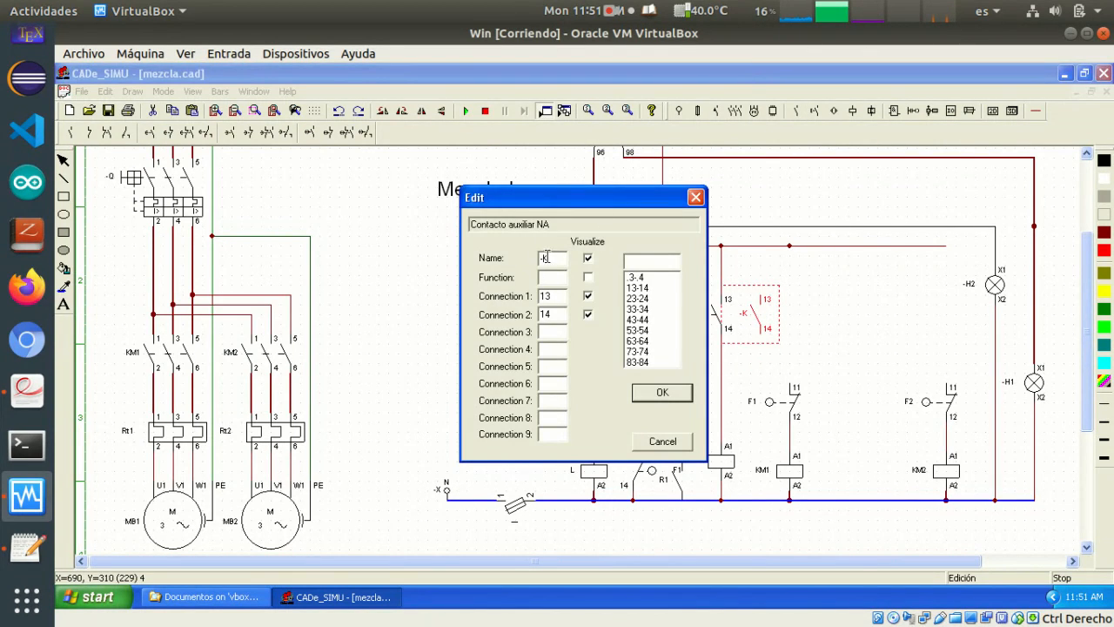
{"action": "type", "text": "R2"}
{"action": "left_click", "coordinate": [663, 393]}
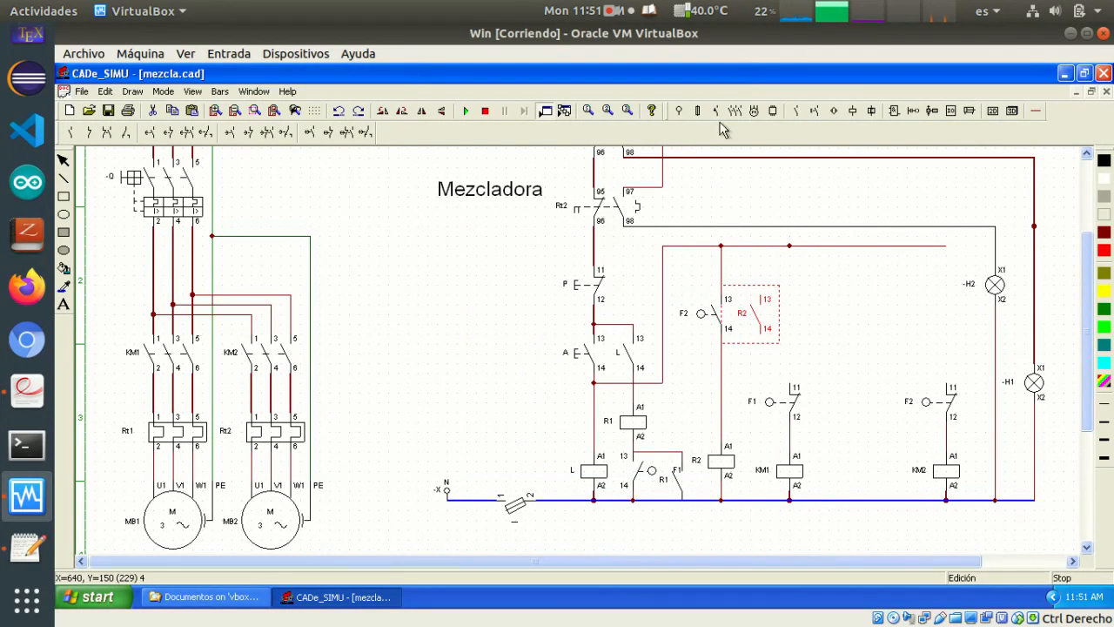
Wire auxiliary contact R2 in parallel with contact F2, from the upper supply line to terminal 14 of F2
{"action": "left_click", "coordinate": [1012, 111]}
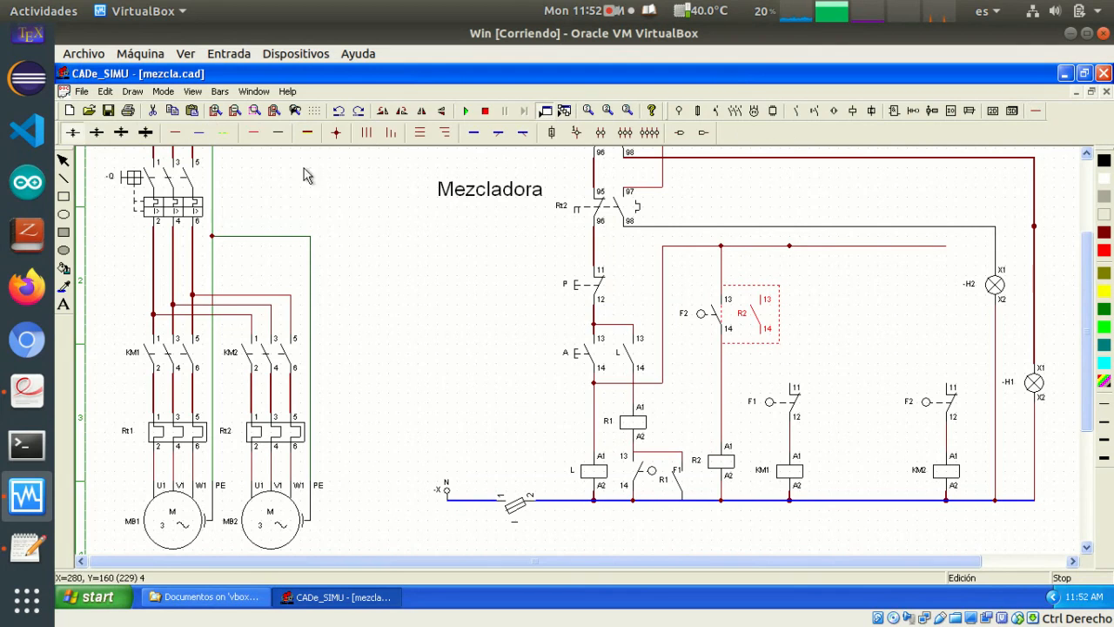
{"action": "left_click", "coordinate": [181, 136]}
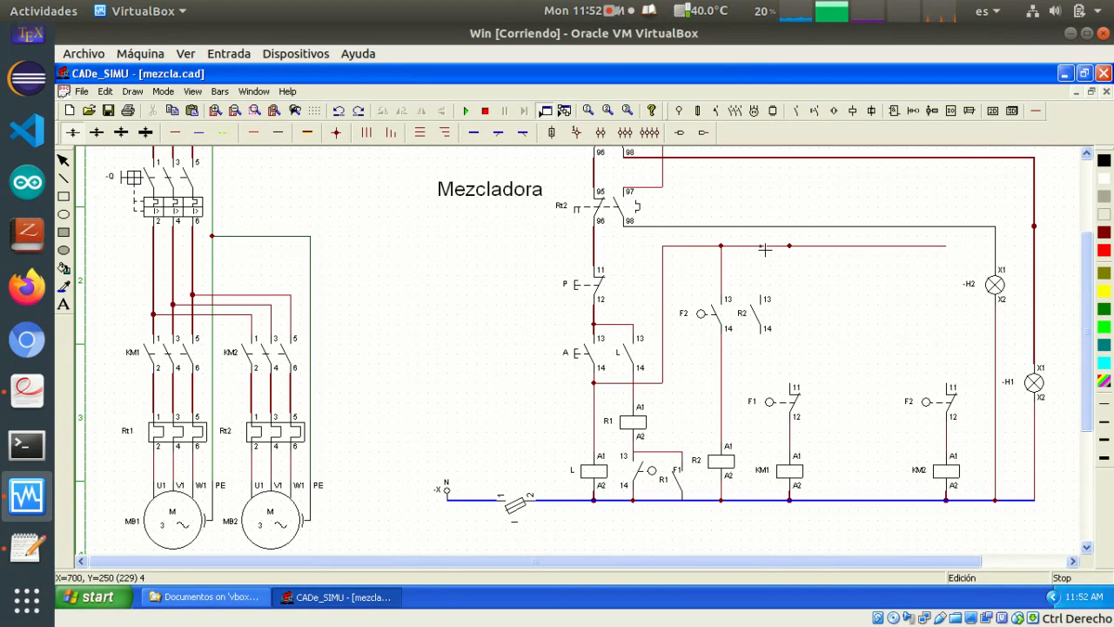
{"action": "left_click_drag", "start_coordinate": [764, 249], "coordinate": [763, 286]}
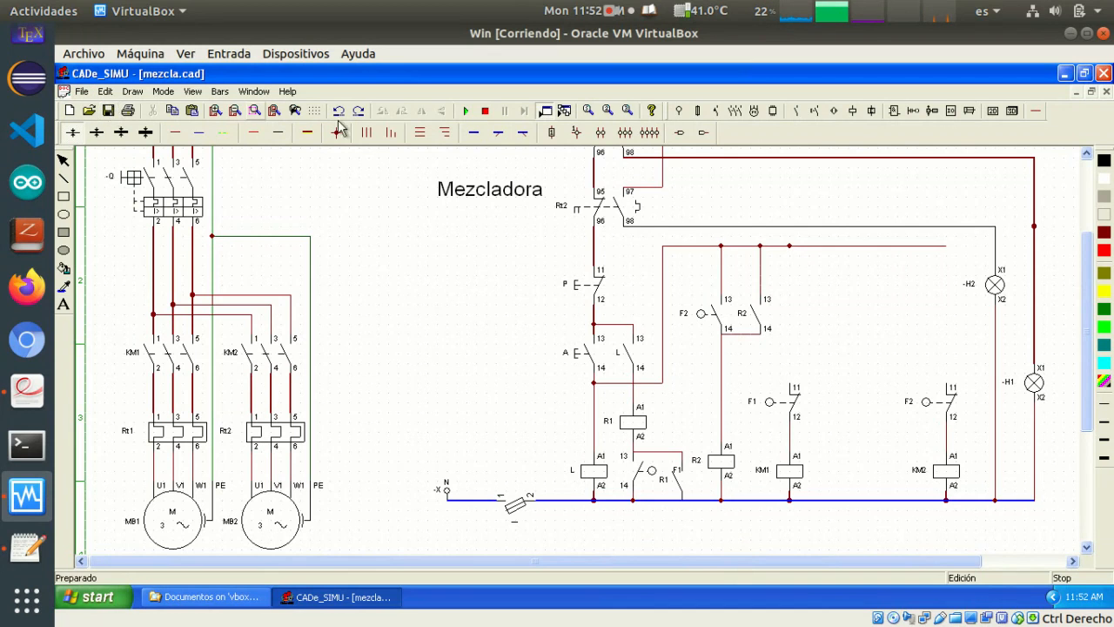
Simulate the circuit by closing the fuse and breaker Q, activating start button A, operating F1 and F2, and stopping the simulation
{"action": "left_click", "coordinate": [466, 111]}
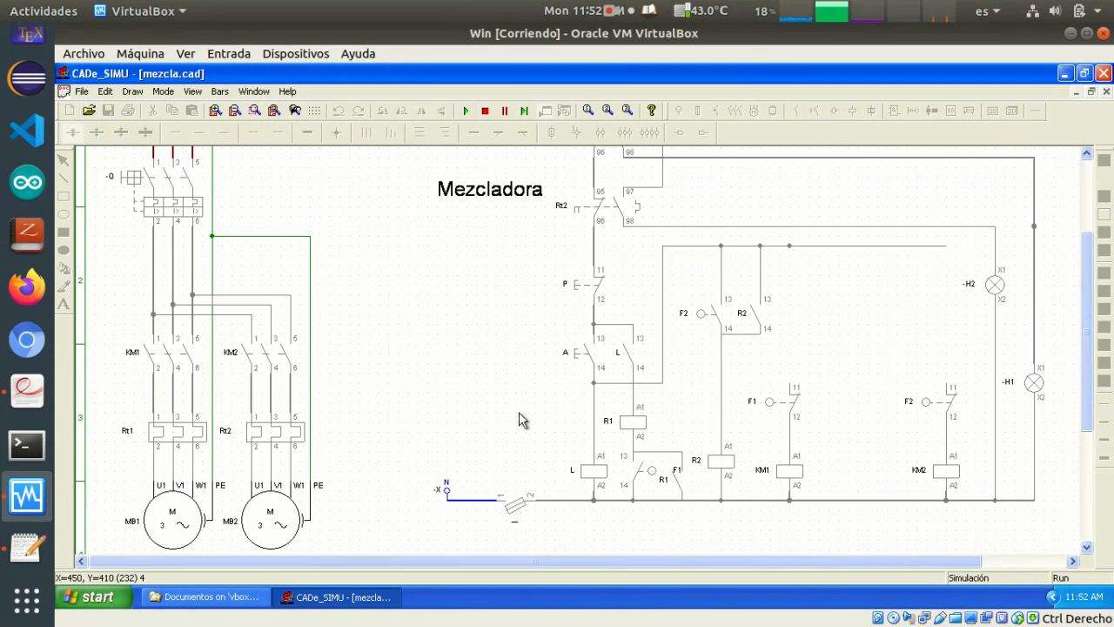
{"action": "left_click", "coordinate": [509, 502]}
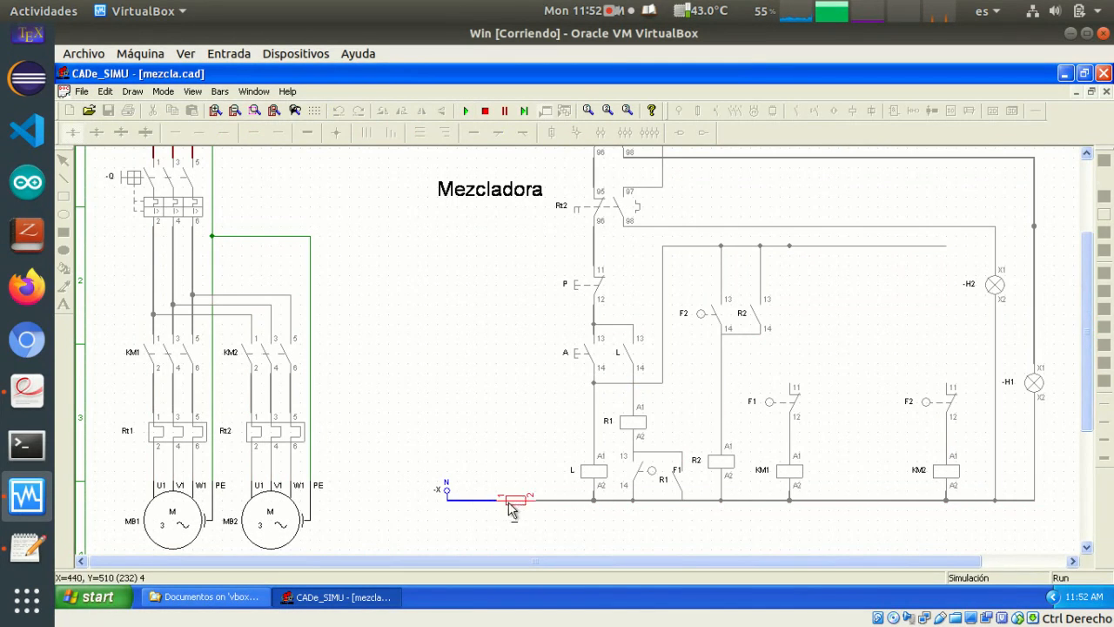
{"action": "left_click", "coordinate": [133, 178]}
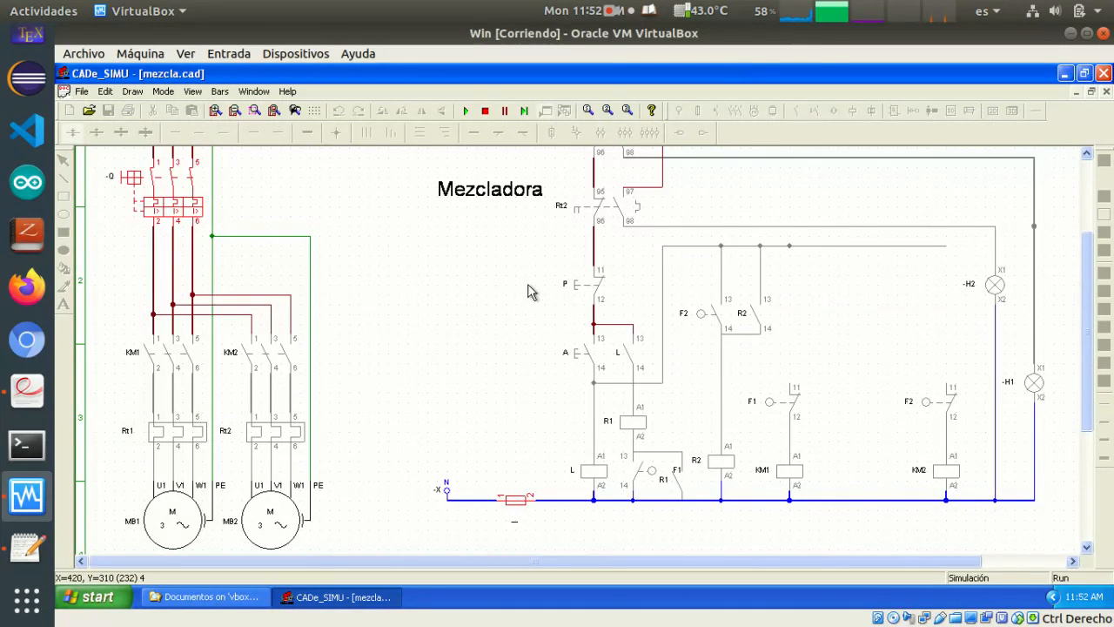
{"action": "left_click", "coordinate": [574, 360]}
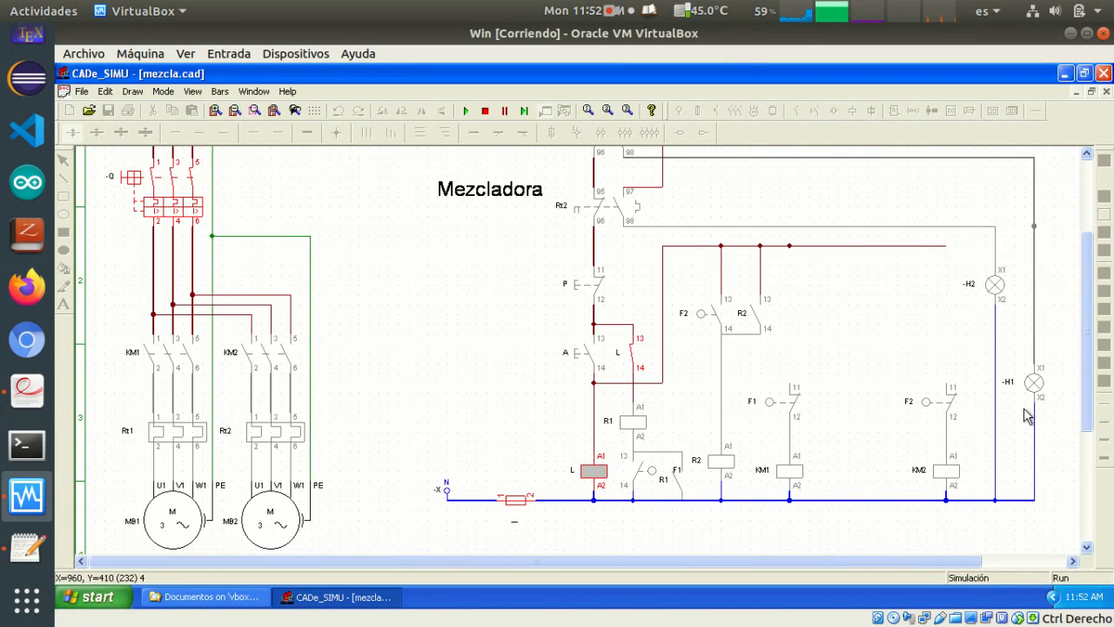
{"action": "left_click", "coordinate": [773, 409]}
{"action": "left_click", "coordinate": [769, 405]}
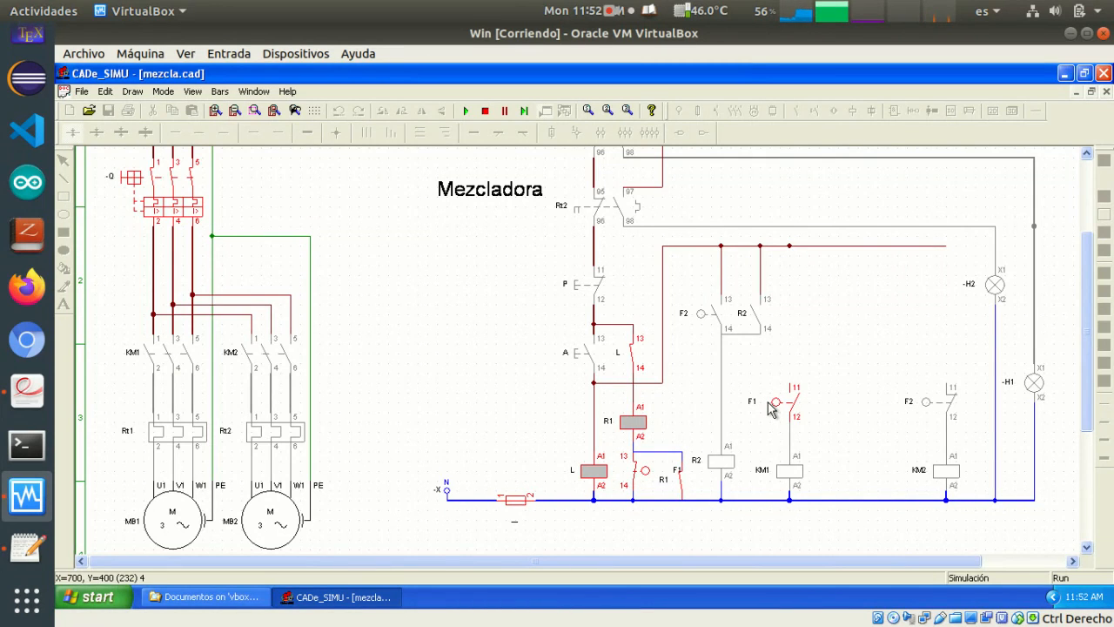
{"action": "left_click", "coordinate": [768, 404]}
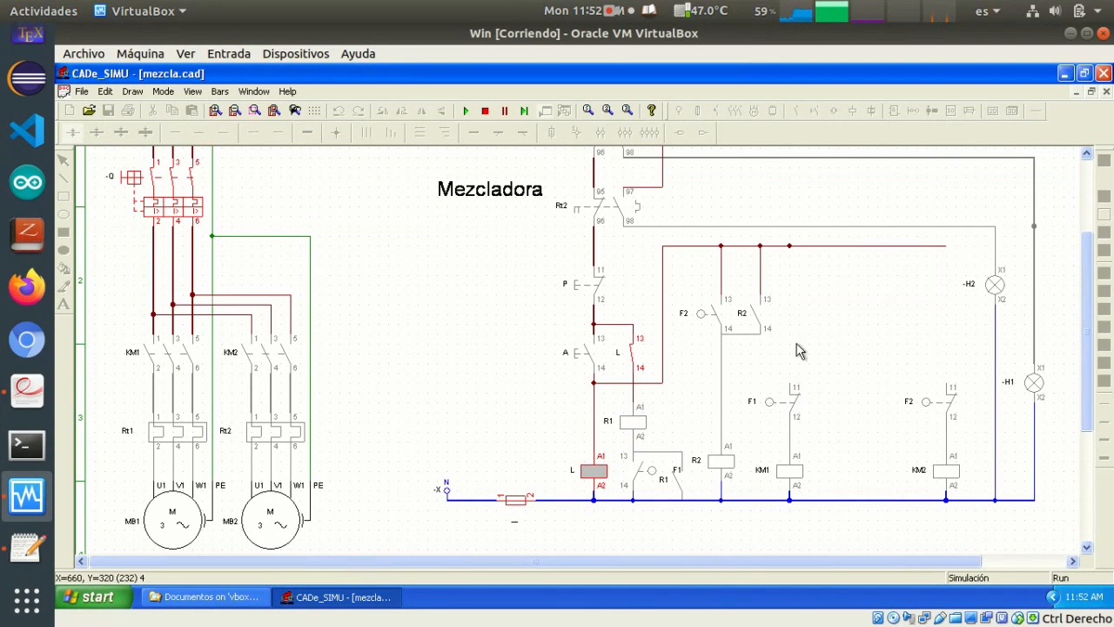
{"action": "left_click", "coordinate": [929, 406]}
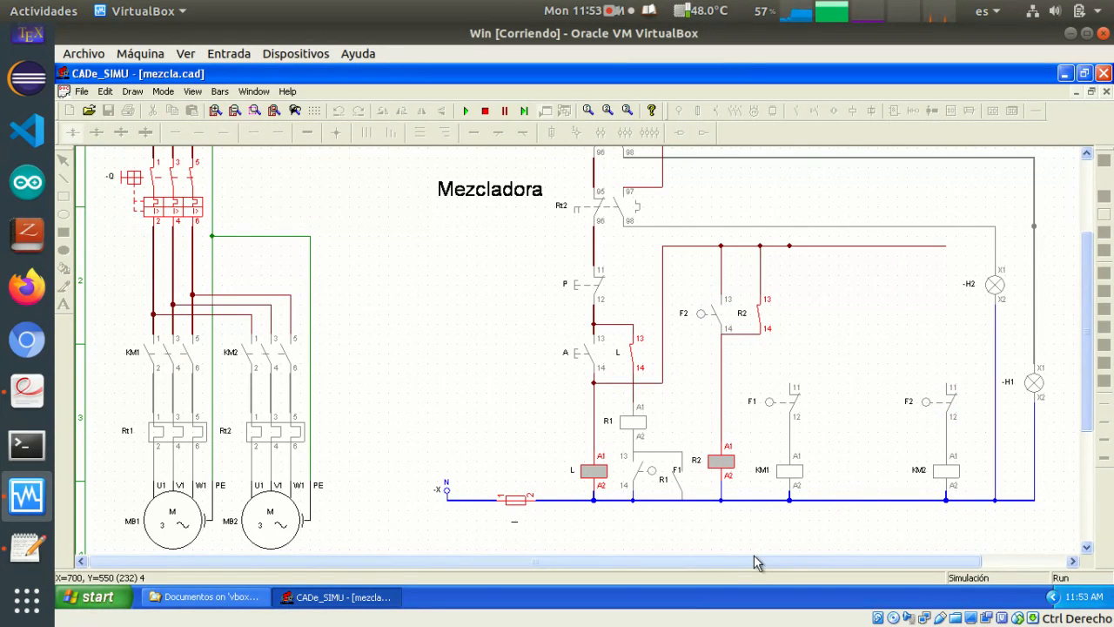
{"action": "left_click", "coordinate": [485, 111]}
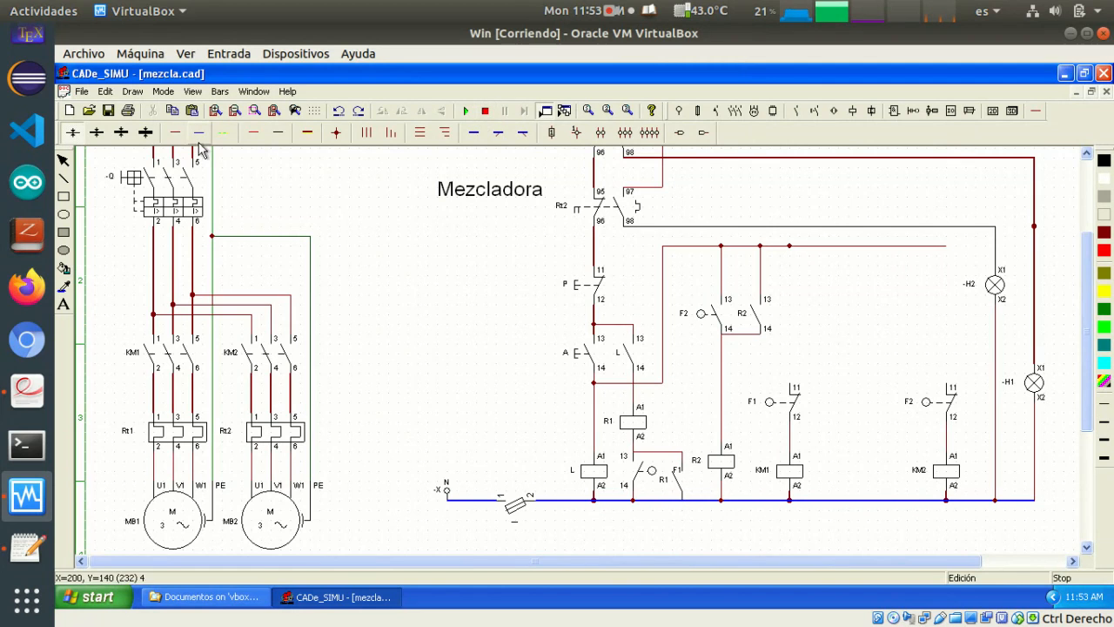
Connect the lower terminal of the R1 auxiliary contact, parallel to F1, to the blue neutral line
{"action": "left_click", "coordinate": [173, 136]}
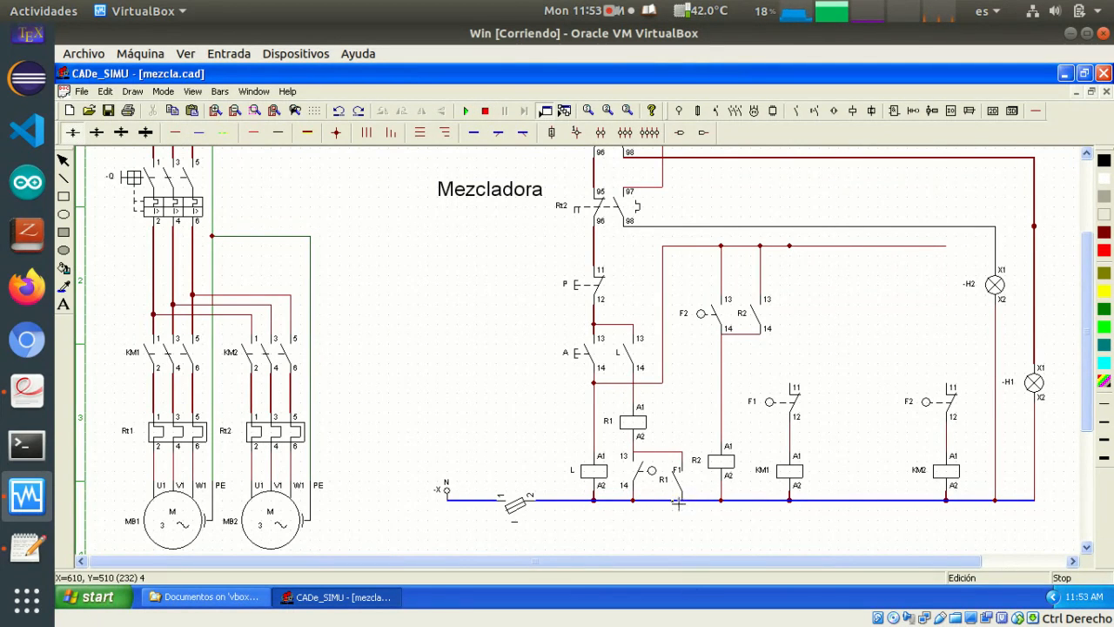
{"action": "left_click_drag", "start_coordinate": [680, 501], "coordinate": [701, 508]}
Simulate the self-holding of relays R1 and R2 by closing the fuse, activating A, and operating F1 and F2; end the simulation
{"action": "left_click", "coordinate": [465, 110]}
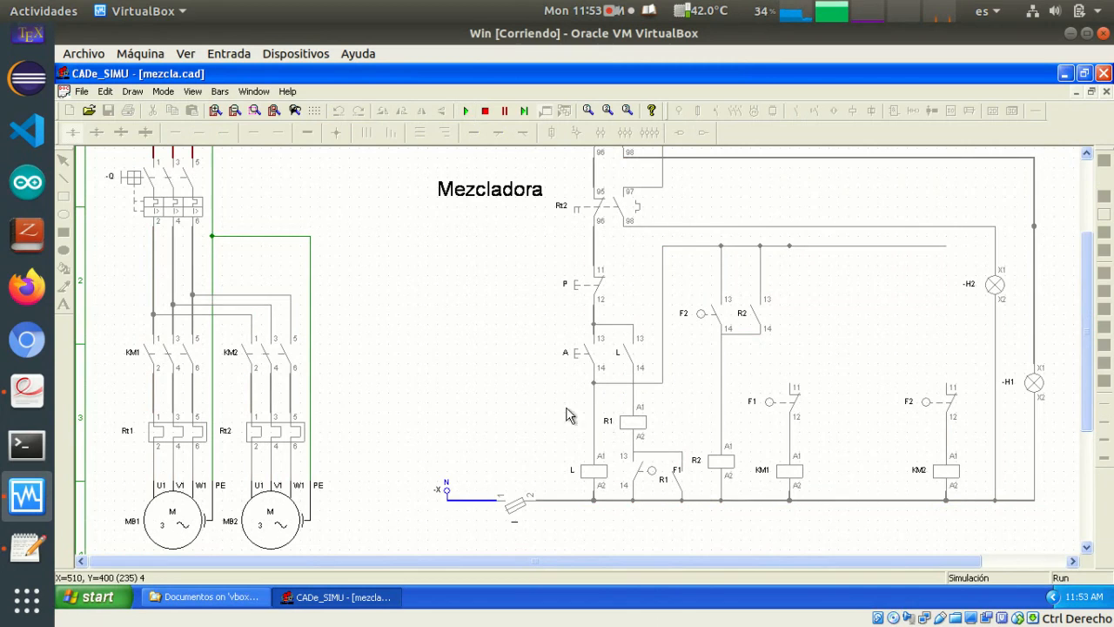
{"action": "left_click", "coordinate": [516, 507]}
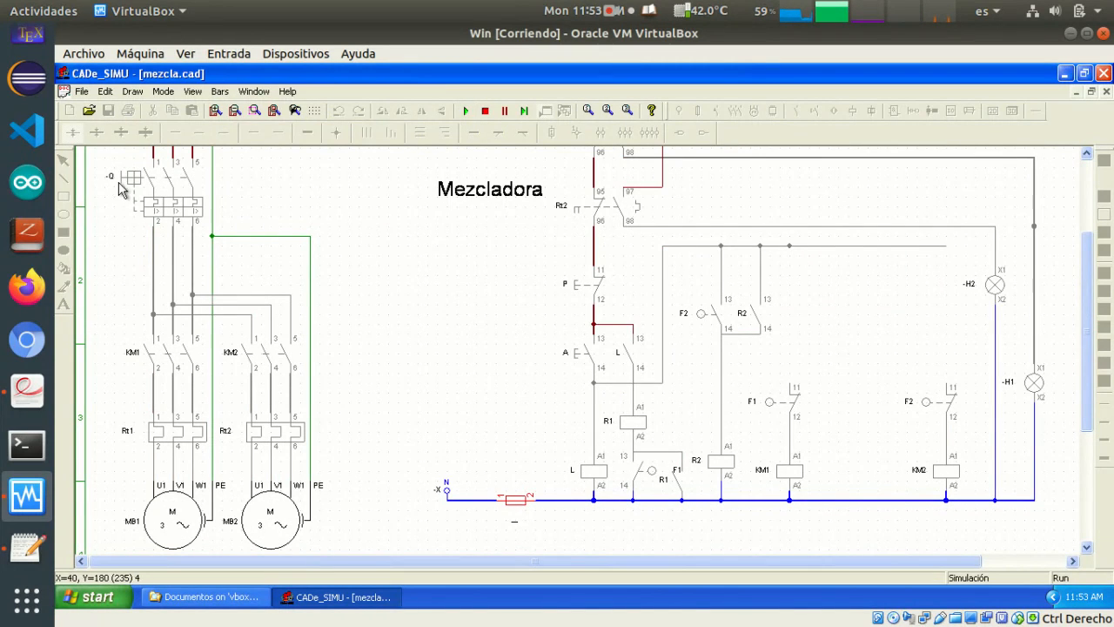
{"action": "left_click", "coordinate": [575, 362]}
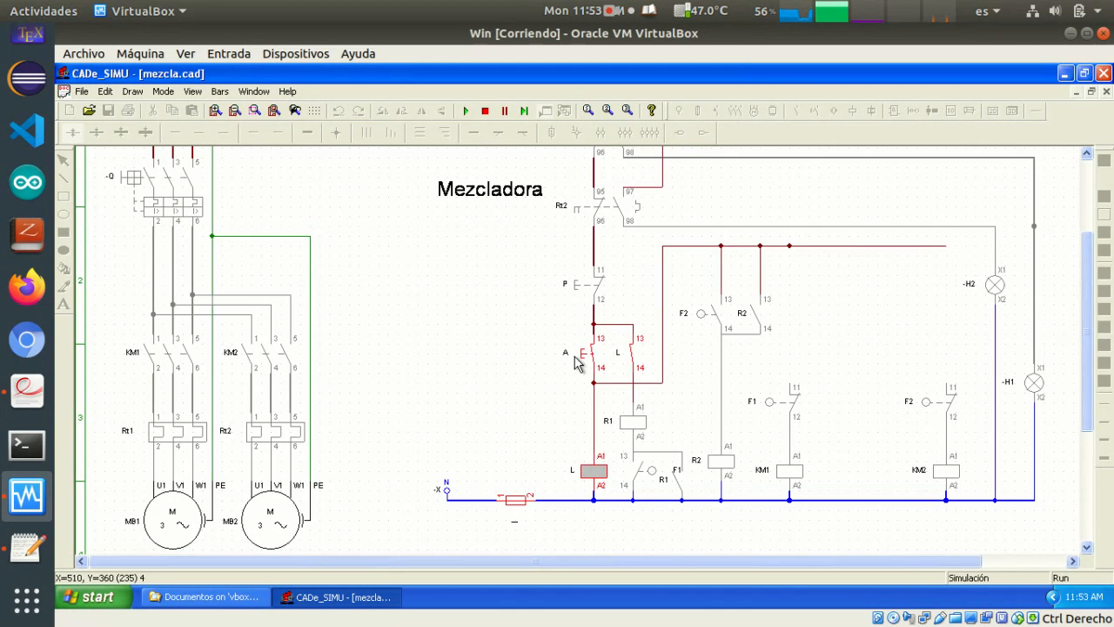
{"action": "left_click", "coordinate": [774, 404]}
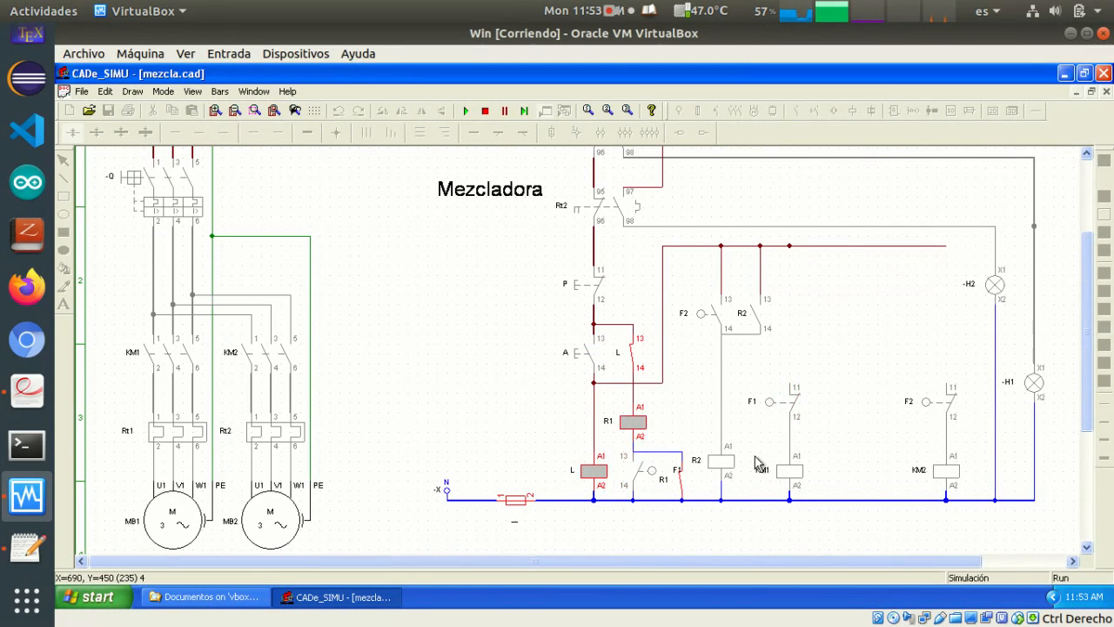
{"action": "left_click", "coordinate": [700, 320]}
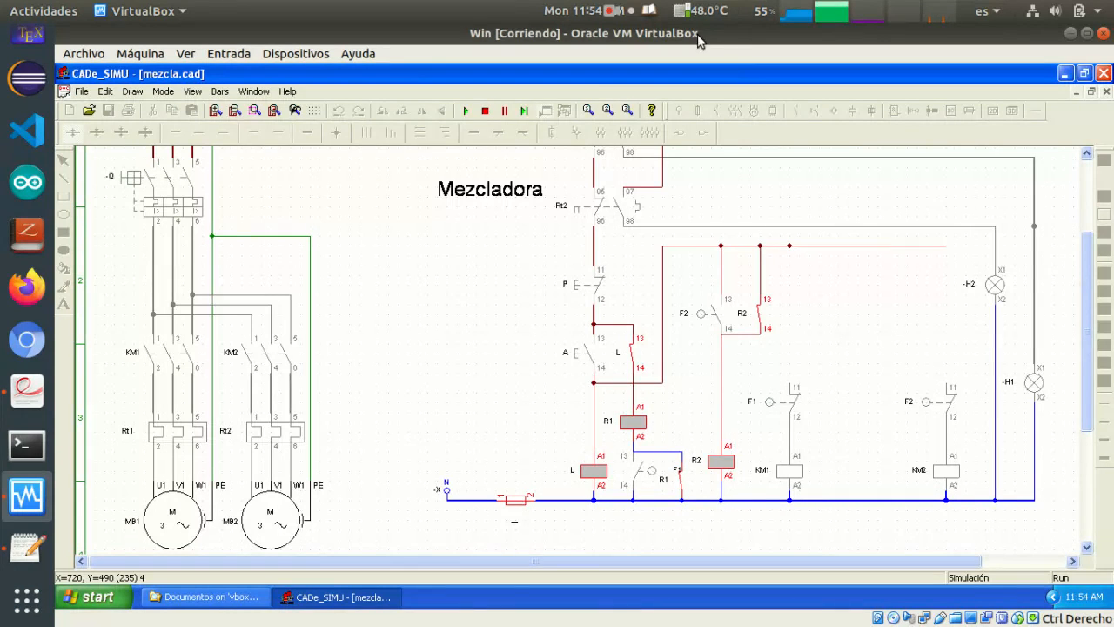
{"action": "left_click", "coordinate": [484, 113]}
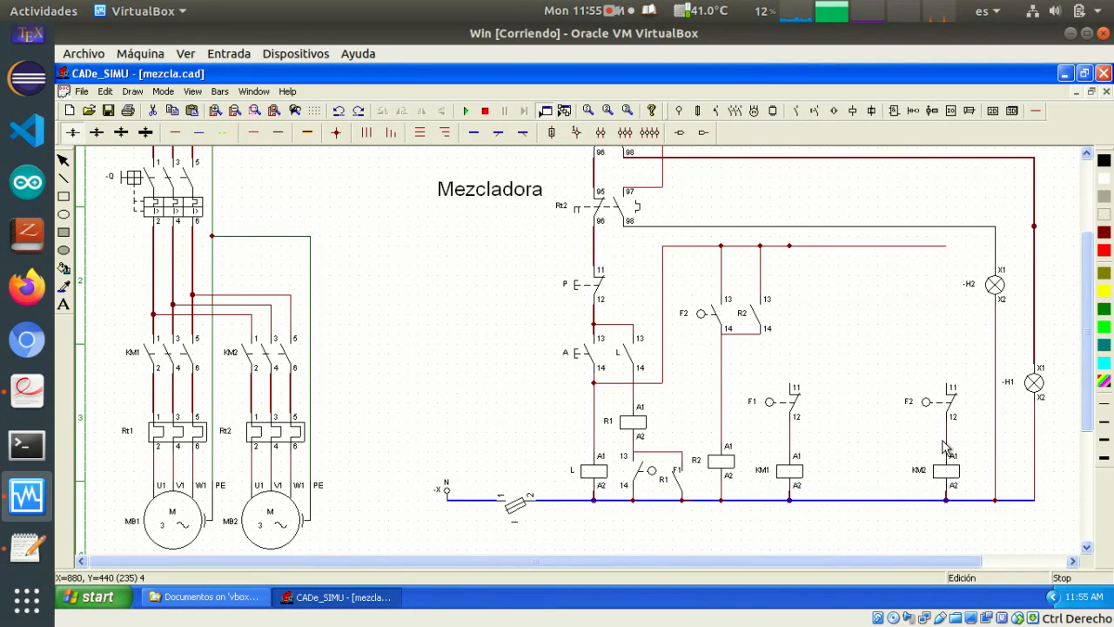
Delete the normally closed limit-switch contacts F1 and F2 above coils KM1 and KM2
{"action": "left_click", "coordinate": [775, 396]}
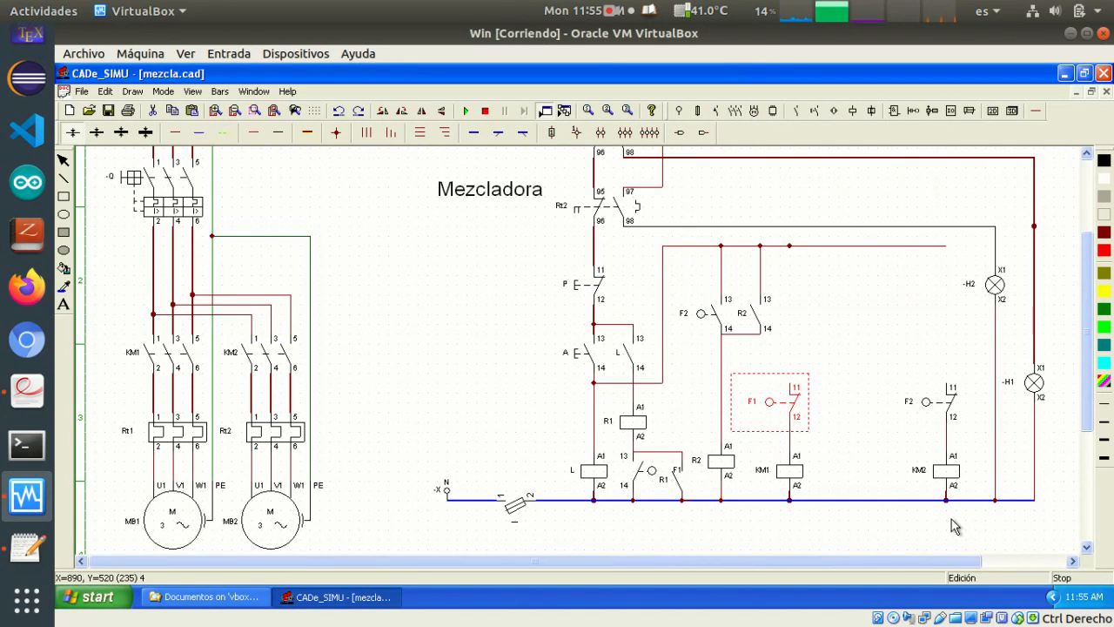
{"action": "key", "text": "Delete"}
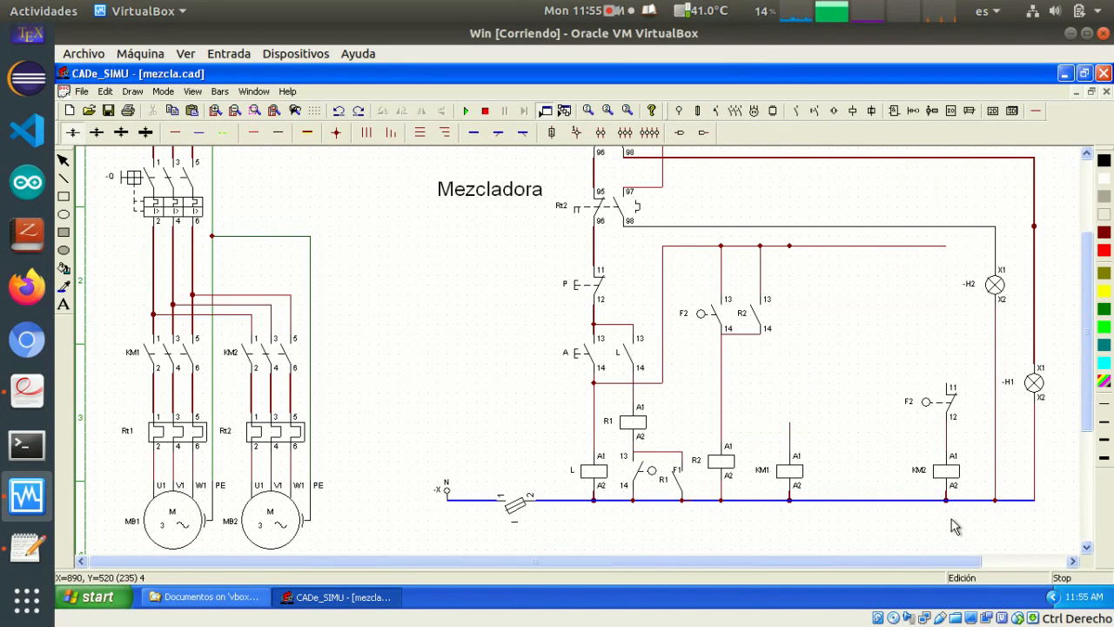
{"action": "left_click", "coordinate": [944, 403]}
{"action": "key", "text": "Delete"}
Place a normally closed auxiliary contact above each of the coils KM1 and KM2
{"action": "left_click", "coordinate": [797, 110]}
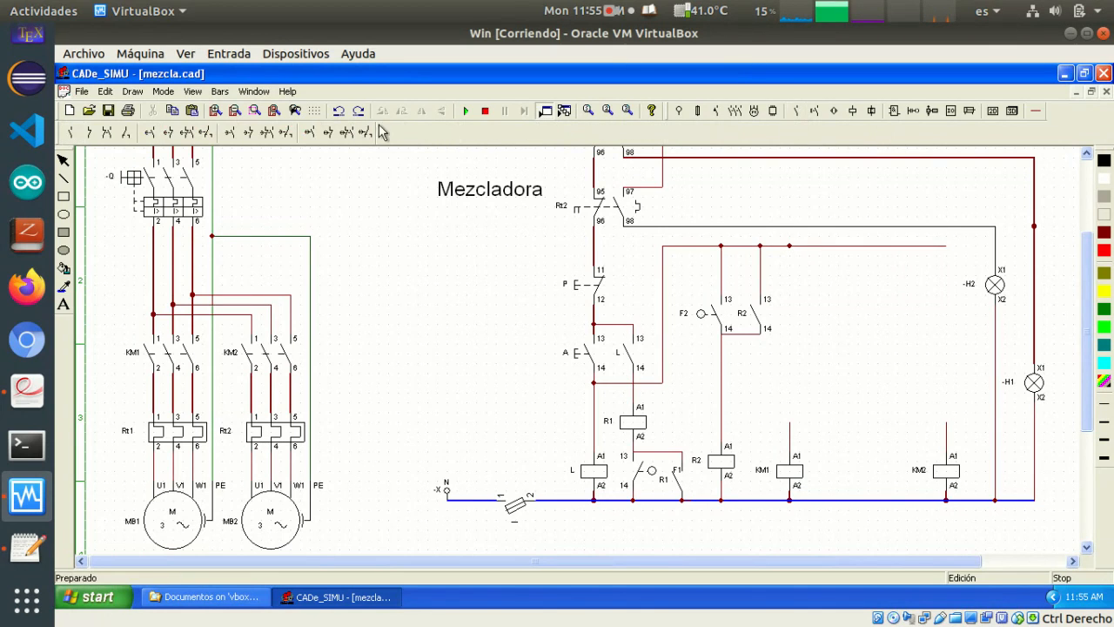
{"action": "left_click", "coordinate": [89, 132]}
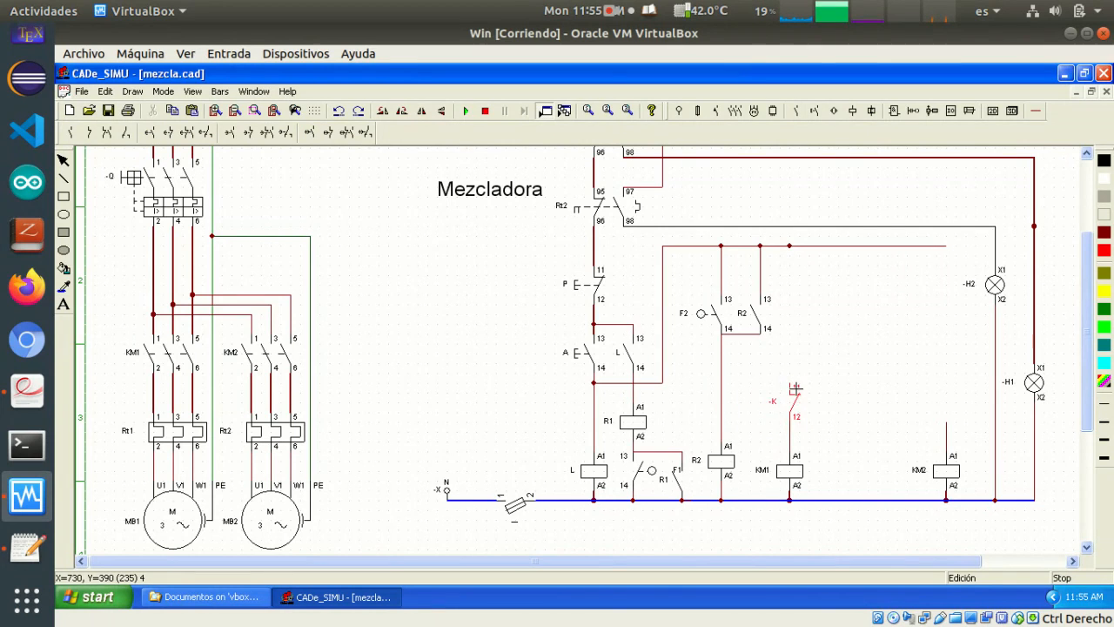
{"action": "left_click", "coordinate": [794, 387]}
{"action": "left_click", "coordinate": [952, 389]}
{"action": "right_click", "coordinate": [783, 439]}
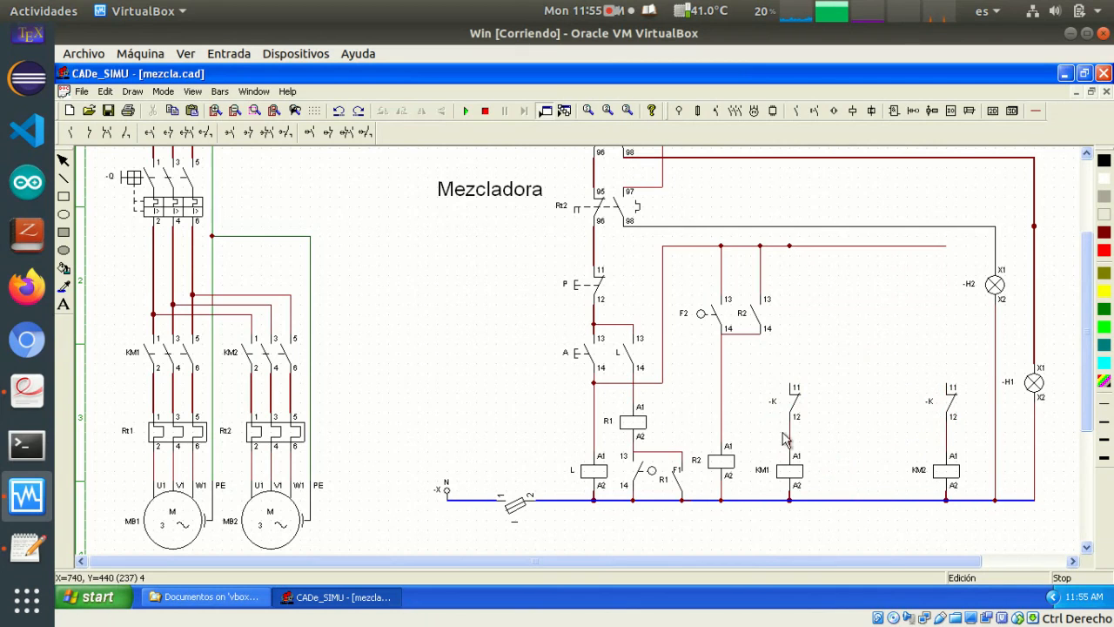
Name the normally closed auxiliary contact above KM1 R1 and the one above KM2 R2
{"action": "double_click", "coordinate": [786, 398]}
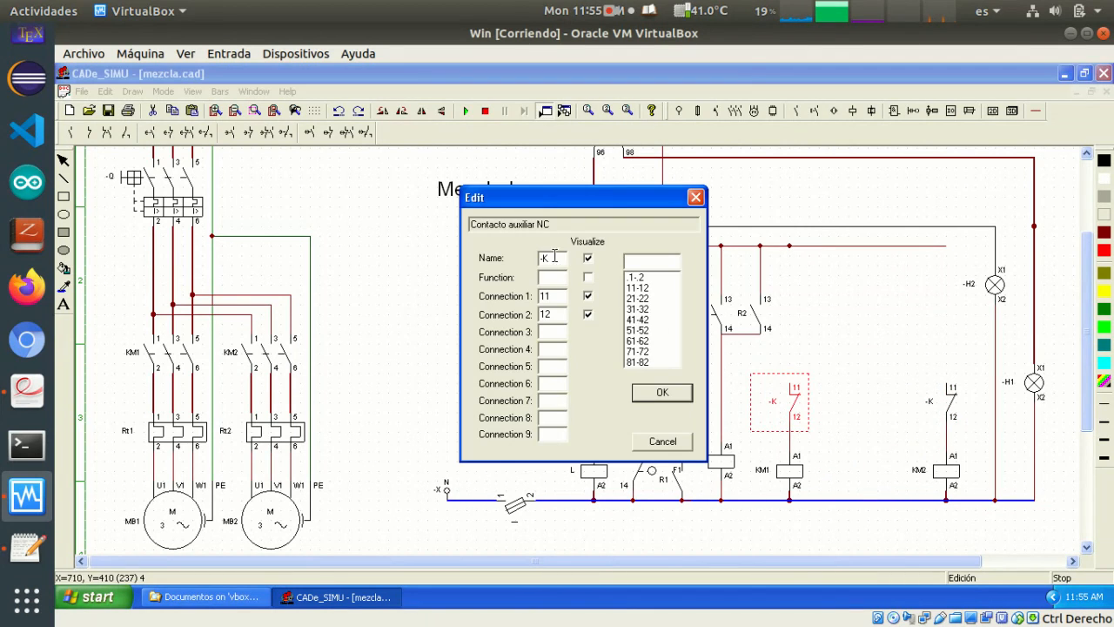
{"action": "left_click_drag", "start_coordinate": [554, 256], "coordinate": [526, 265]}
{"action": "type", "text": "R1"}
{"action": "key", "text": "Return"}
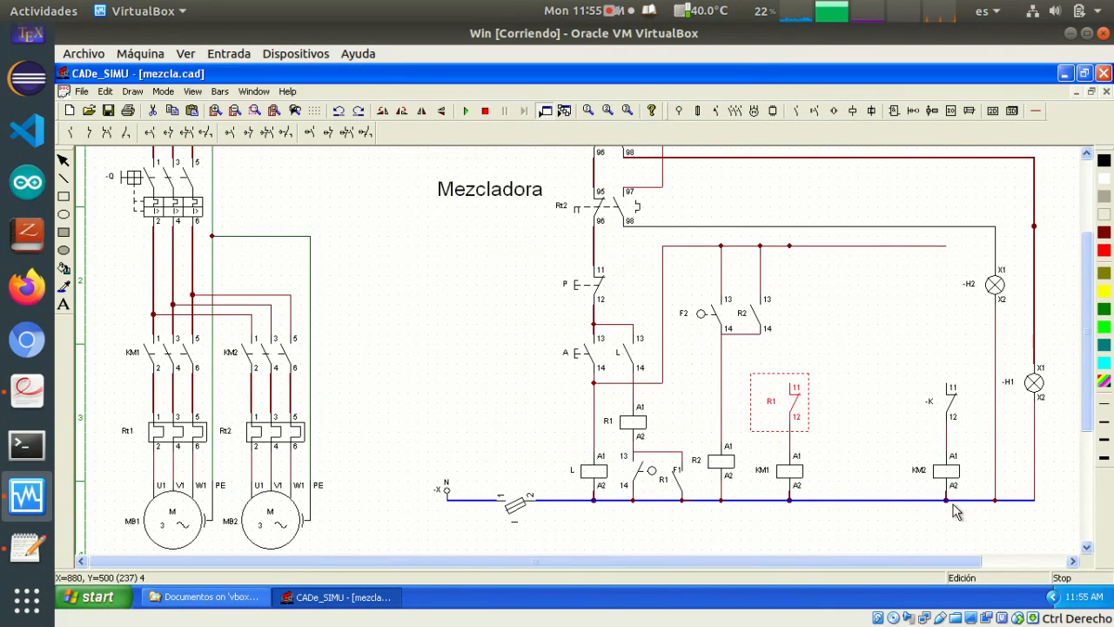
{"action": "double_click", "coordinate": [954, 409]}
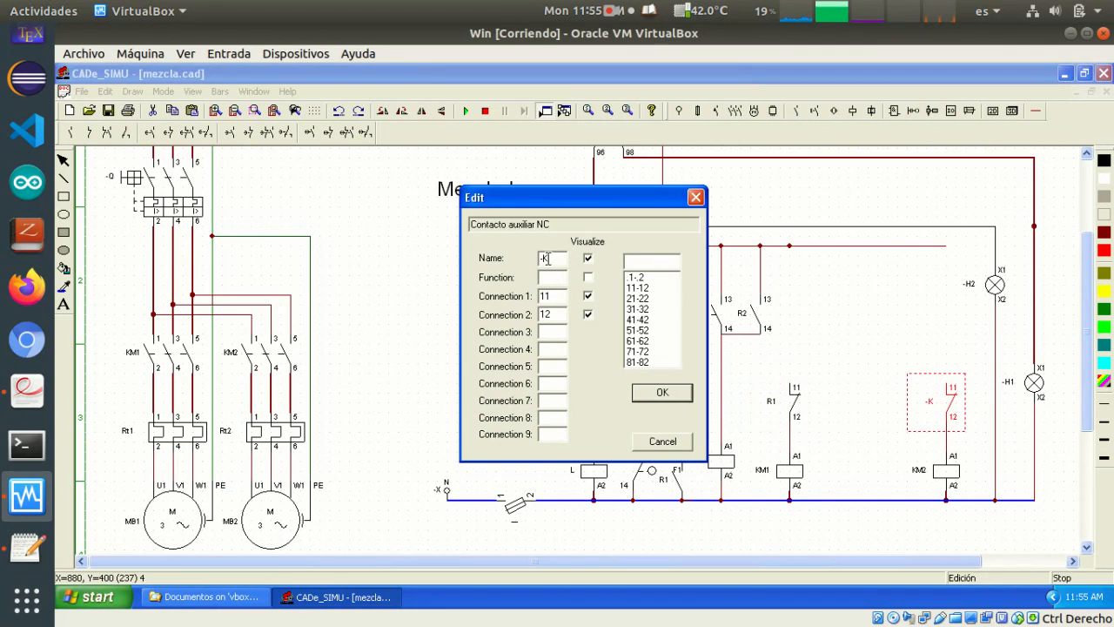
{"action": "left_click_drag", "start_coordinate": [545, 259], "coordinate": [532, 263]}
{"action": "type", "text": "R2"}
{"action": "left_click", "coordinate": [644, 395]}
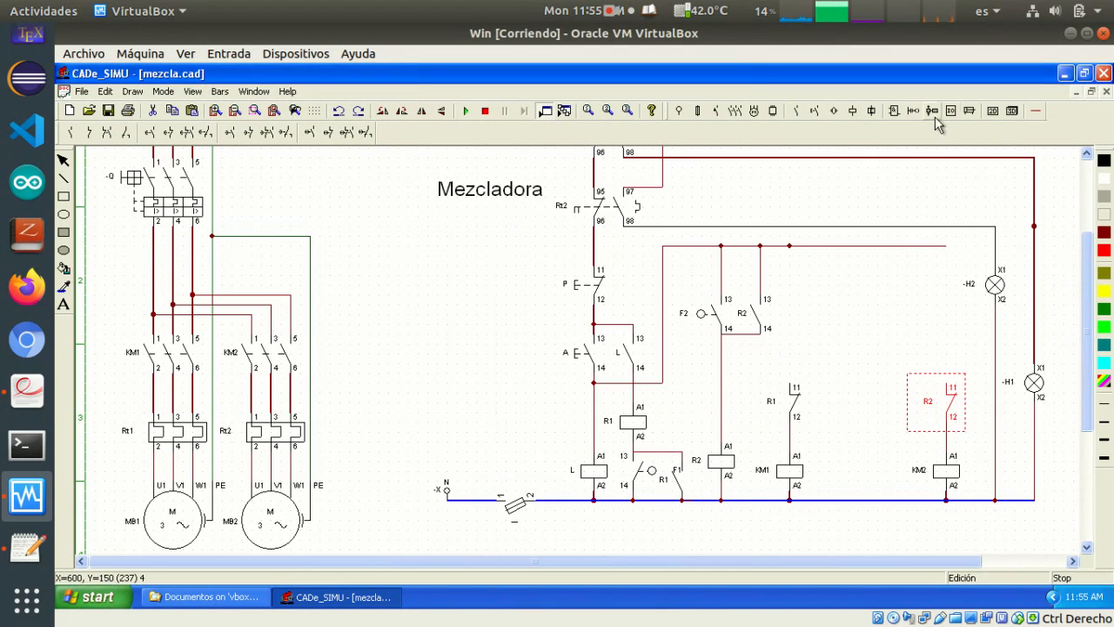
Wire terminal 11 of the normally closed contacts R1 and R2 up to the horizontal supply line
{"action": "left_click", "coordinate": [168, 130]}
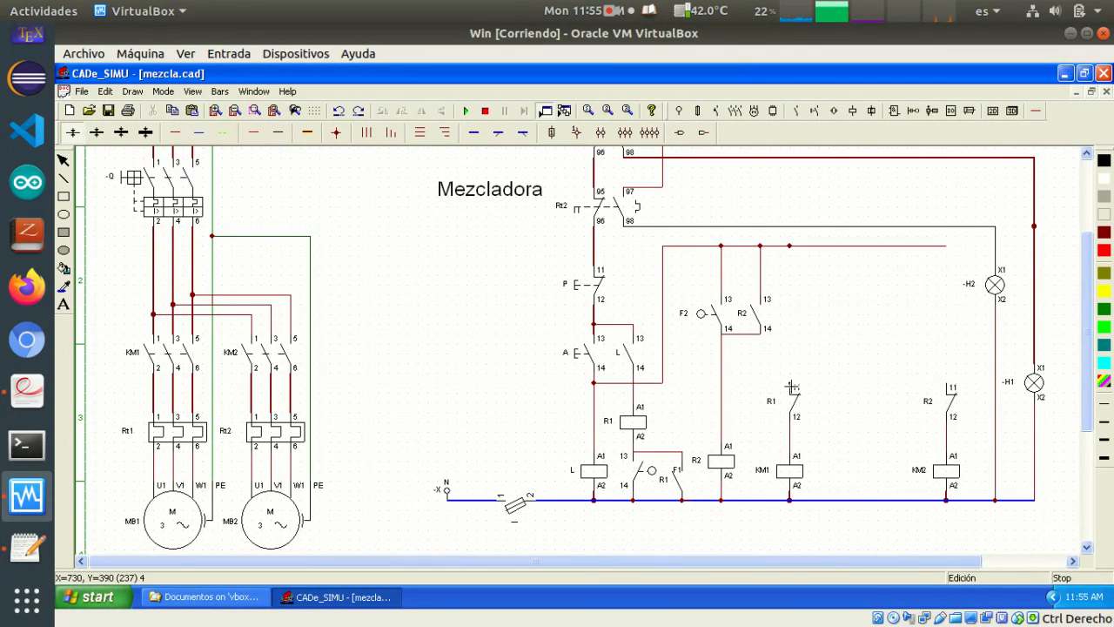
{"action": "mouse_move", "coordinate": [792, 383]}
{"action": "left_mouse_down"}
{"action": "mouse_move", "coordinate": [800, 348]}
{"action": "mouse_move", "coordinate": [789, 258]}
{"action": "left_mouse_up"}
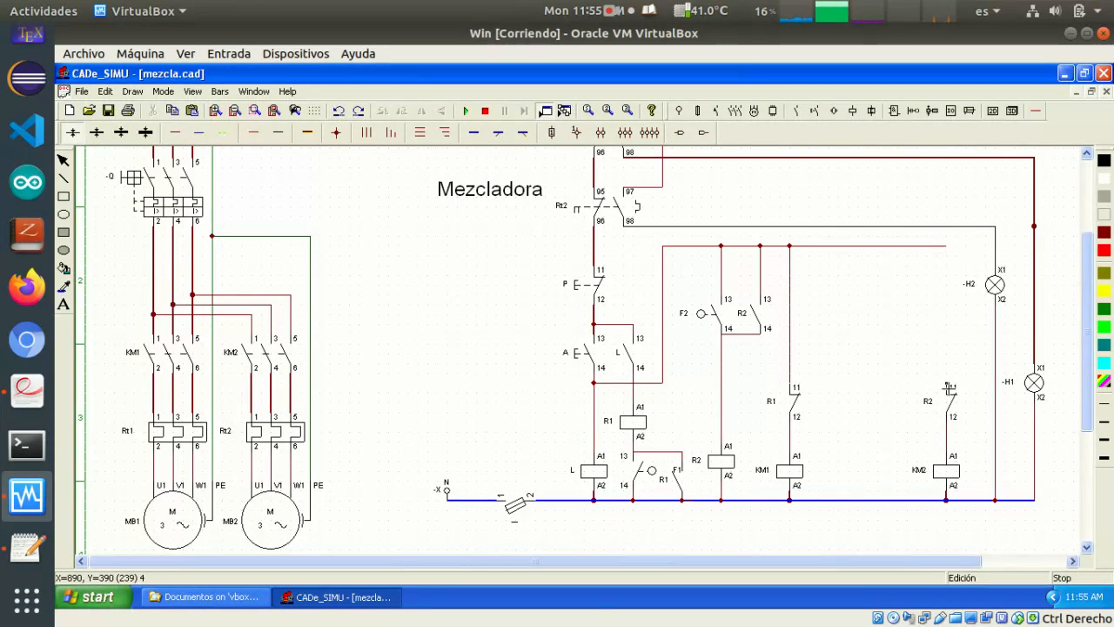
{"action": "left_click_drag", "start_coordinate": [947, 389], "coordinate": [948, 253]}
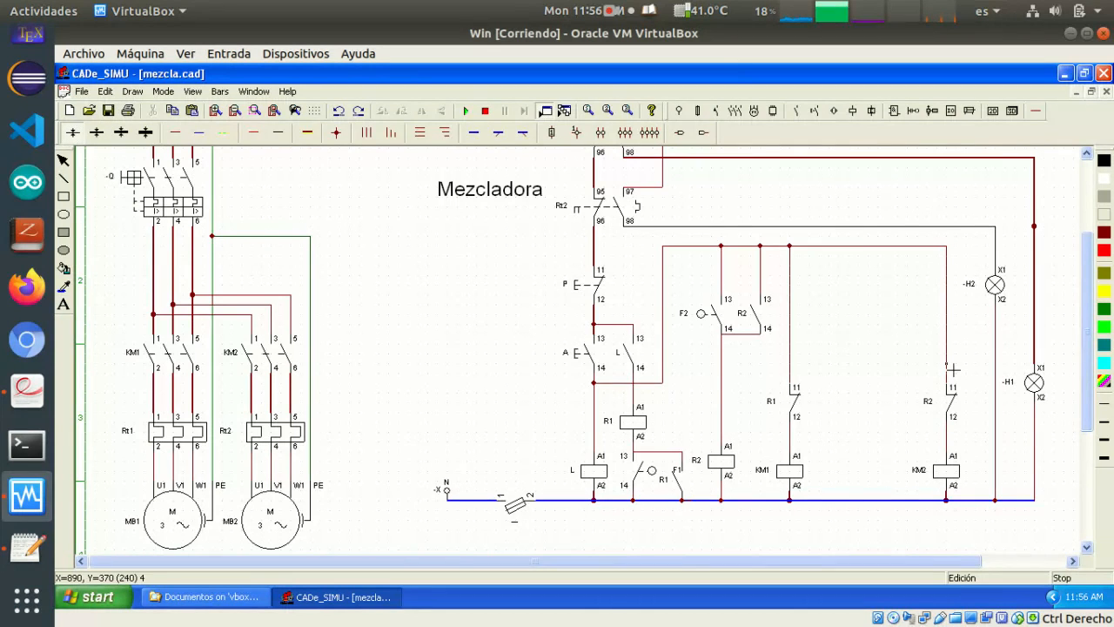
Simulate the control of KM1 and KM2 by closing the fuse, activating A, and operating F2 and F1; stop the simulation
{"action": "left_click", "coordinate": [467, 111]}
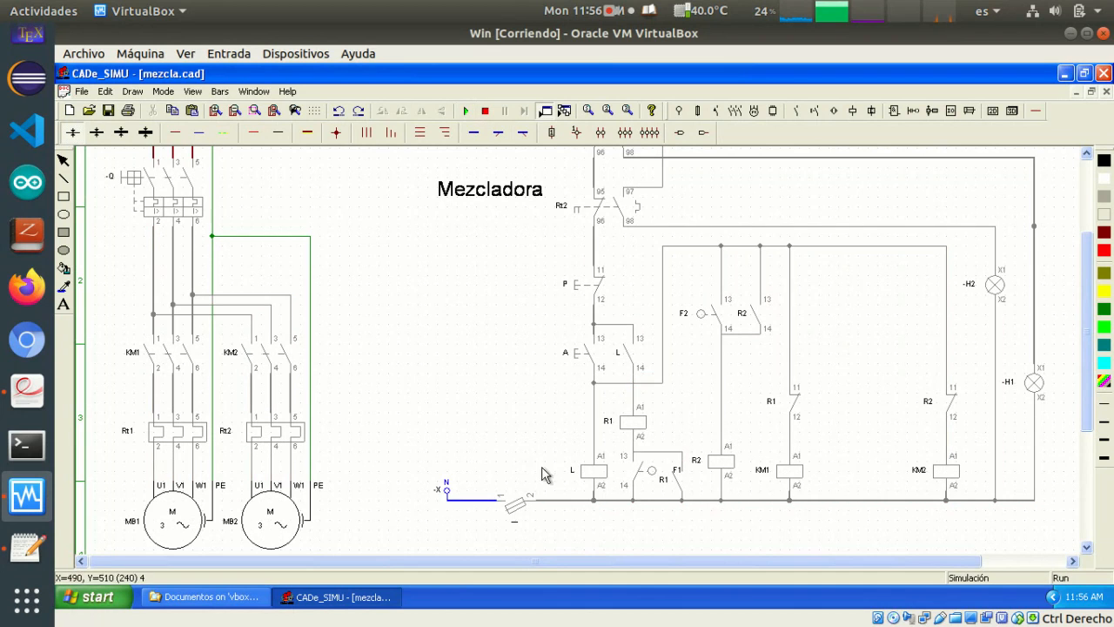
{"action": "left_click", "coordinate": [515, 505]}
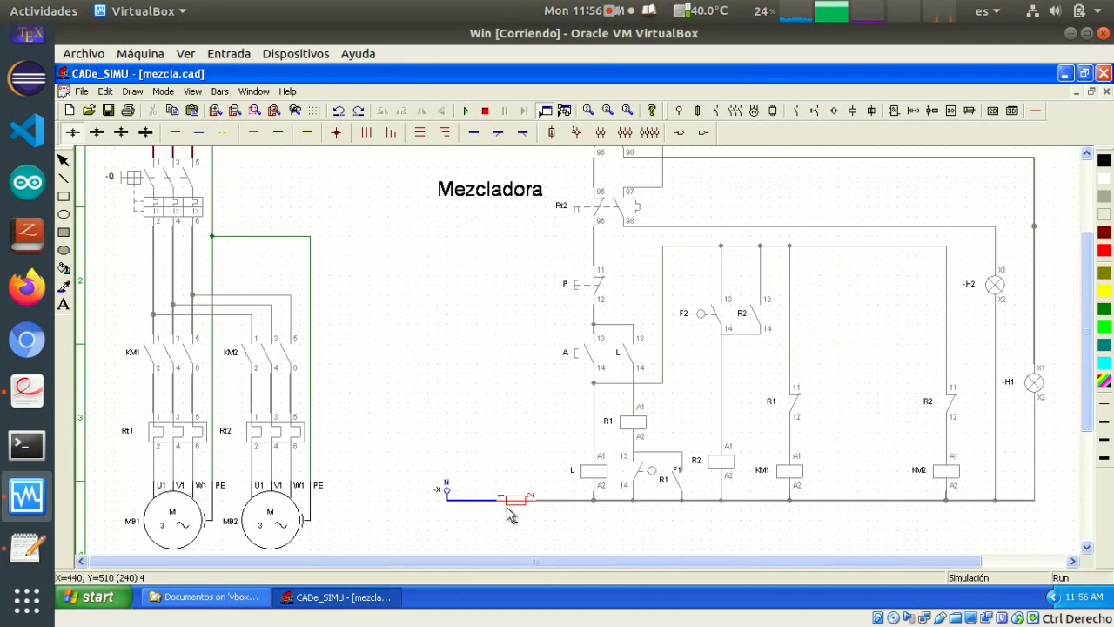
{"action": "left_click", "coordinate": [583, 362]}
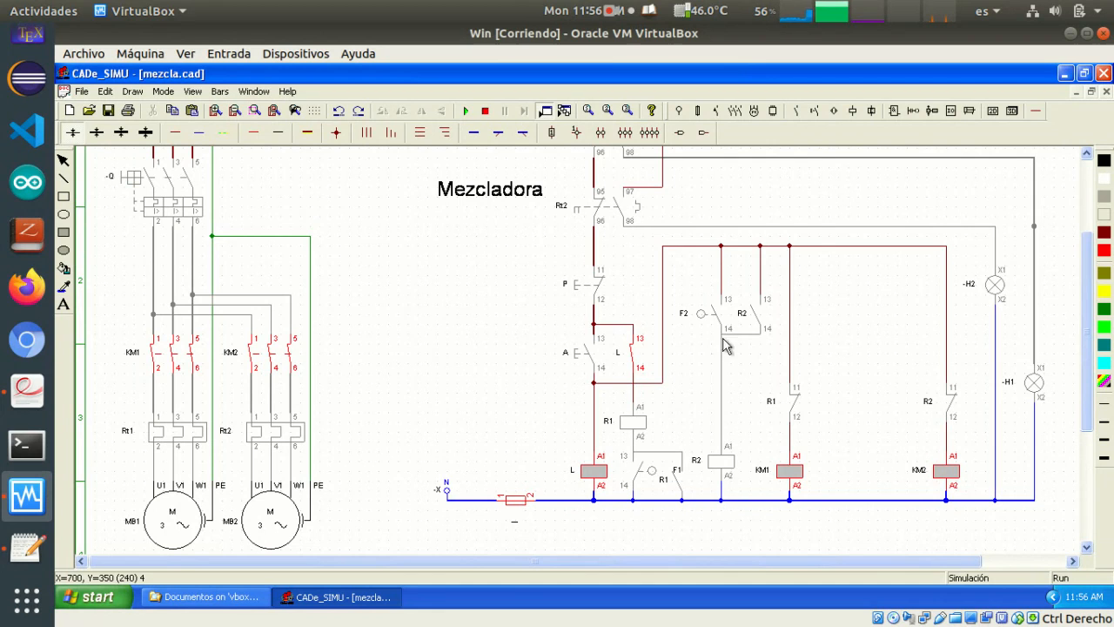
{"action": "left_click", "coordinate": [703, 313]}
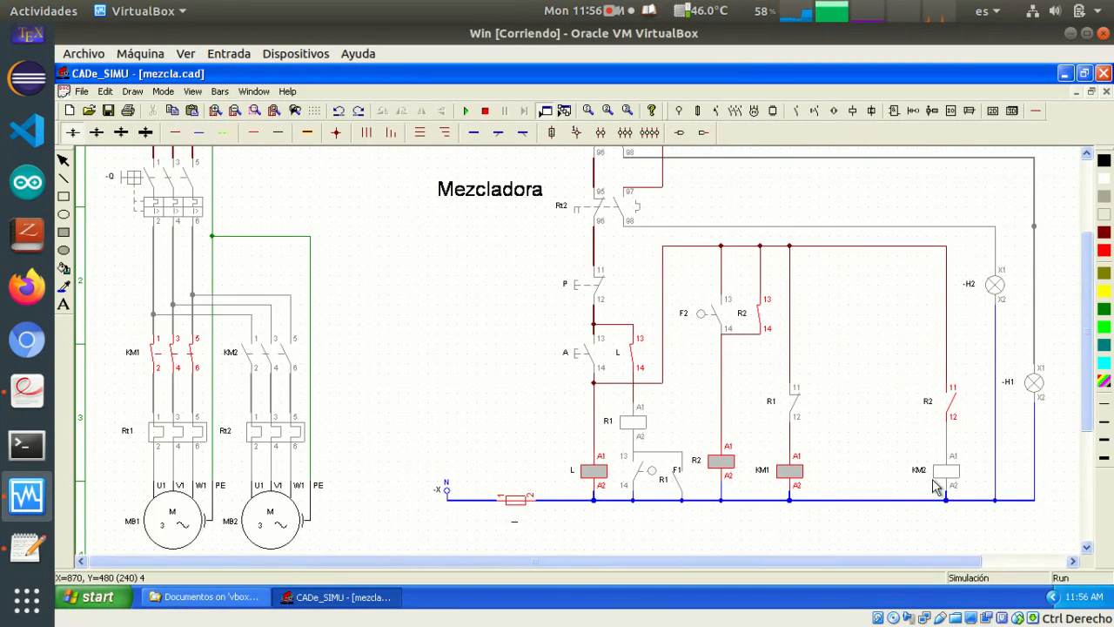
{"action": "left_click", "coordinate": [653, 474]}
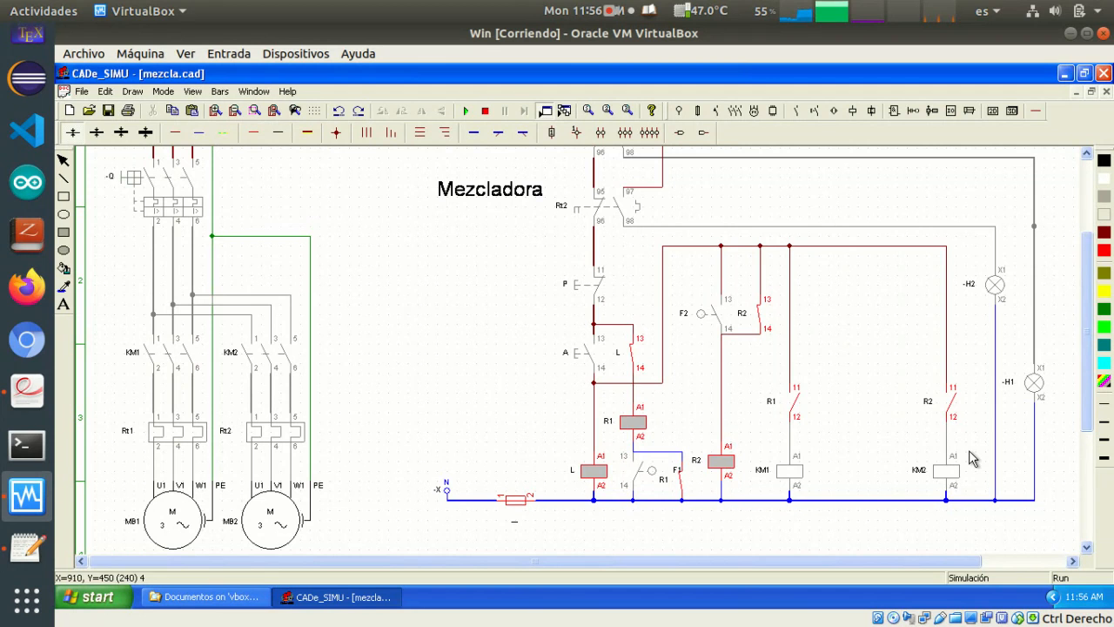
{"action": "left_click", "coordinate": [485, 110]}
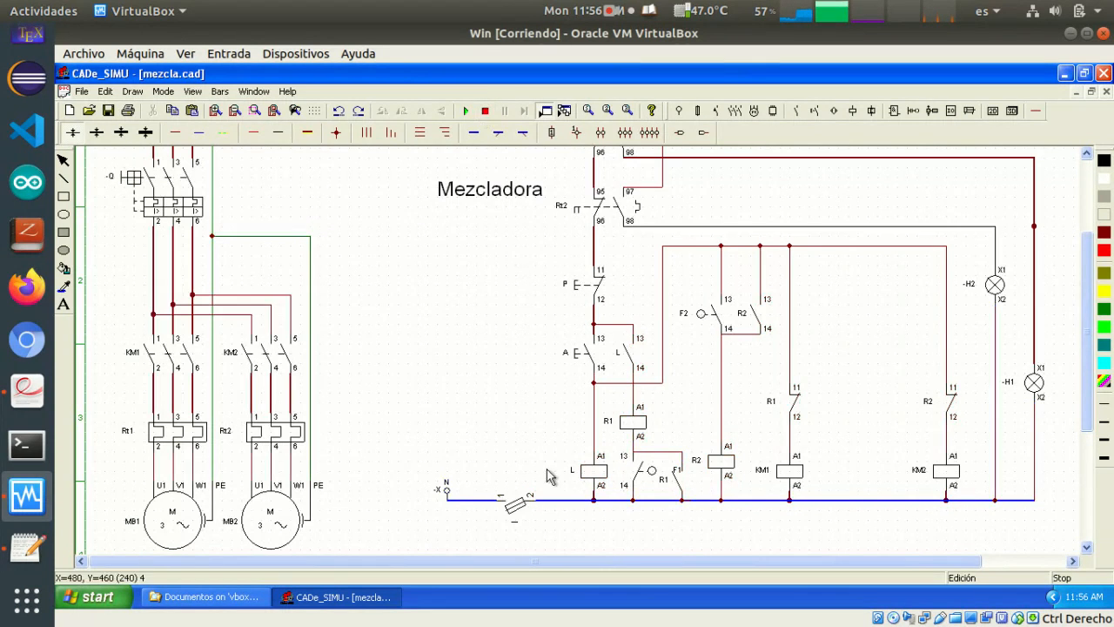
Switch to the document viewer to review the mixer problem statement in Problemas de Automatismos.pdf
{"action": "left_click", "coordinate": [21, 388]}
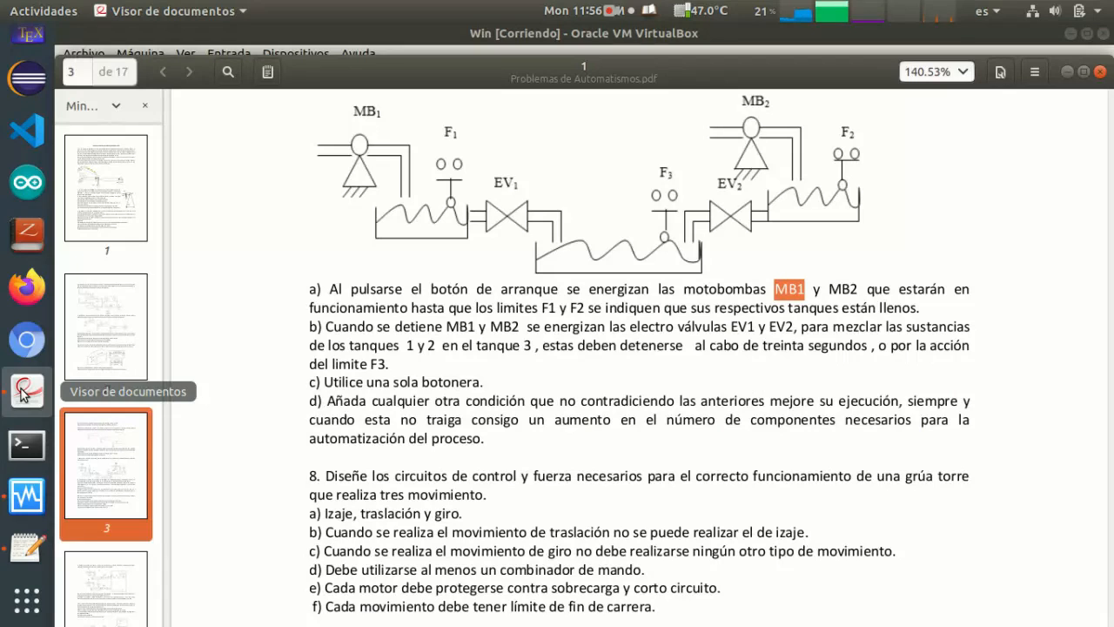
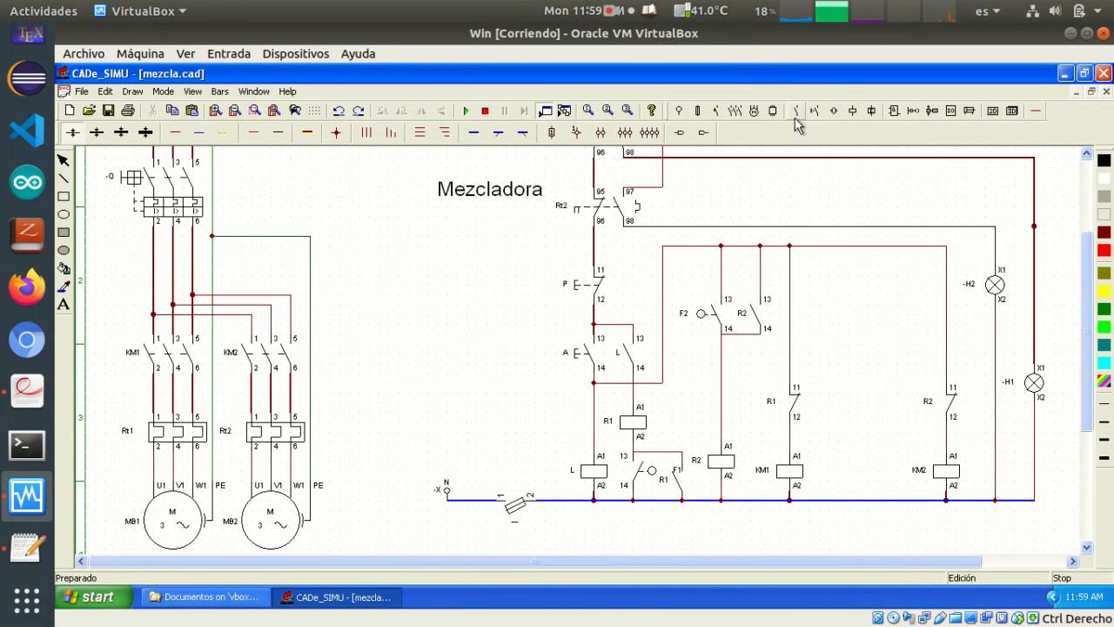
Place two solenoid valves between KM1 and KM2, the first level with KM1 and the second higher, nearer KM2
{"action": "left_click", "coordinate": [855, 113]}
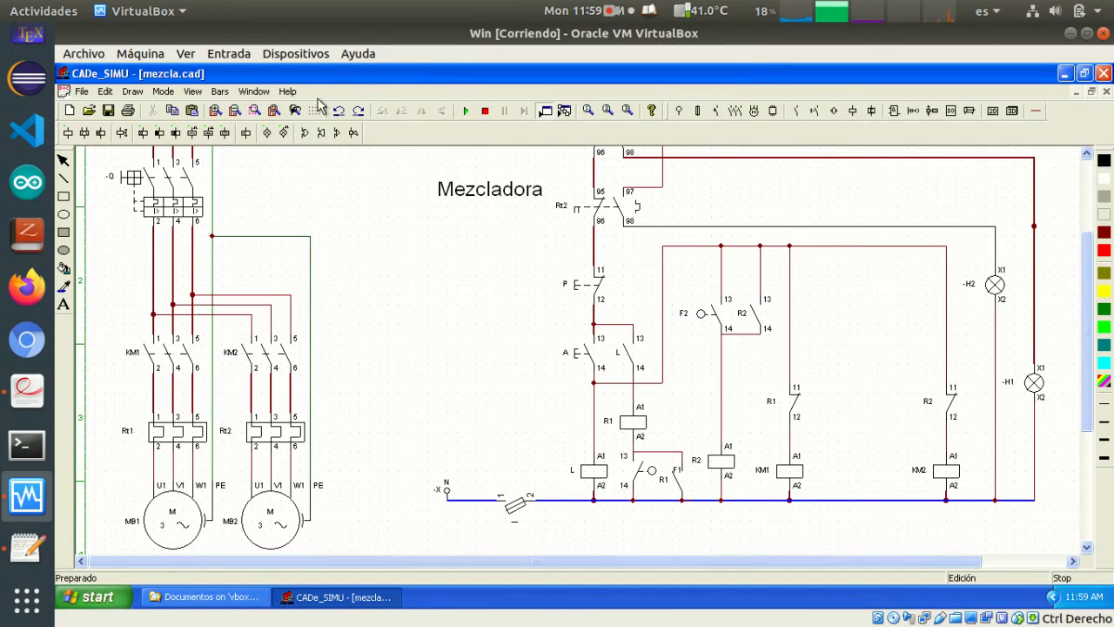
{"action": "left_click", "coordinate": [119, 133]}
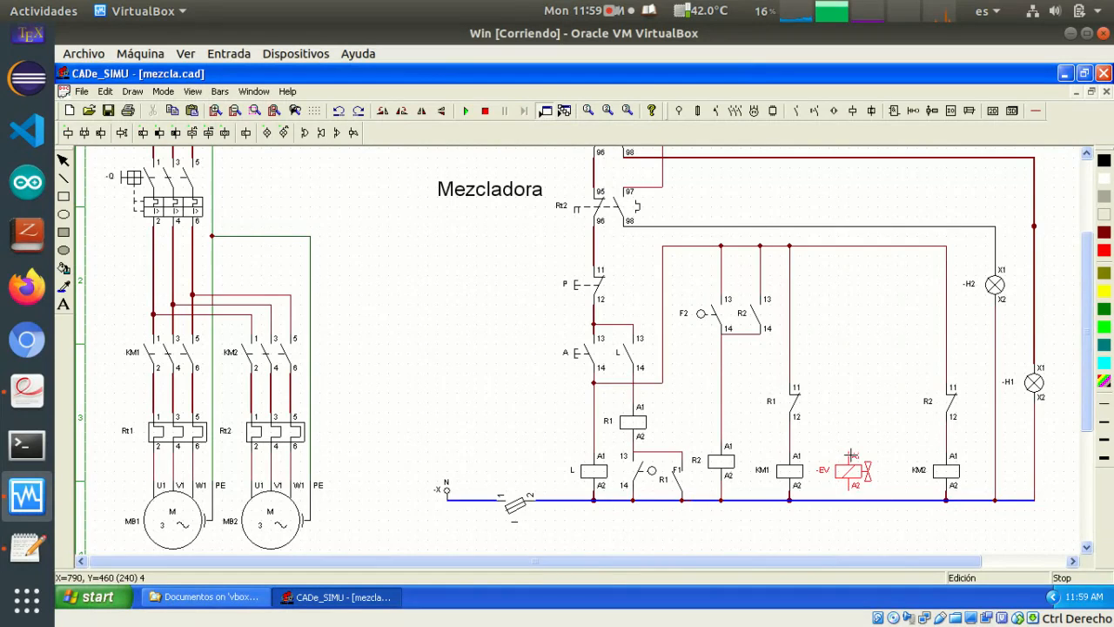
{"action": "left_click", "coordinate": [850, 461]}
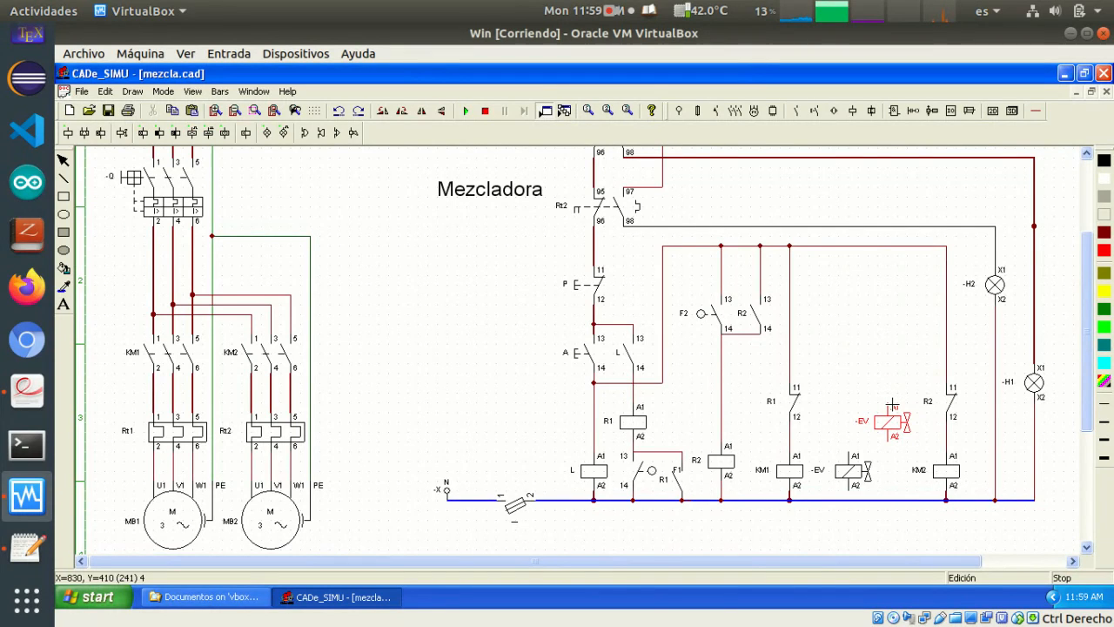
{"action": "left_click", "coordinate": [892, 406]}
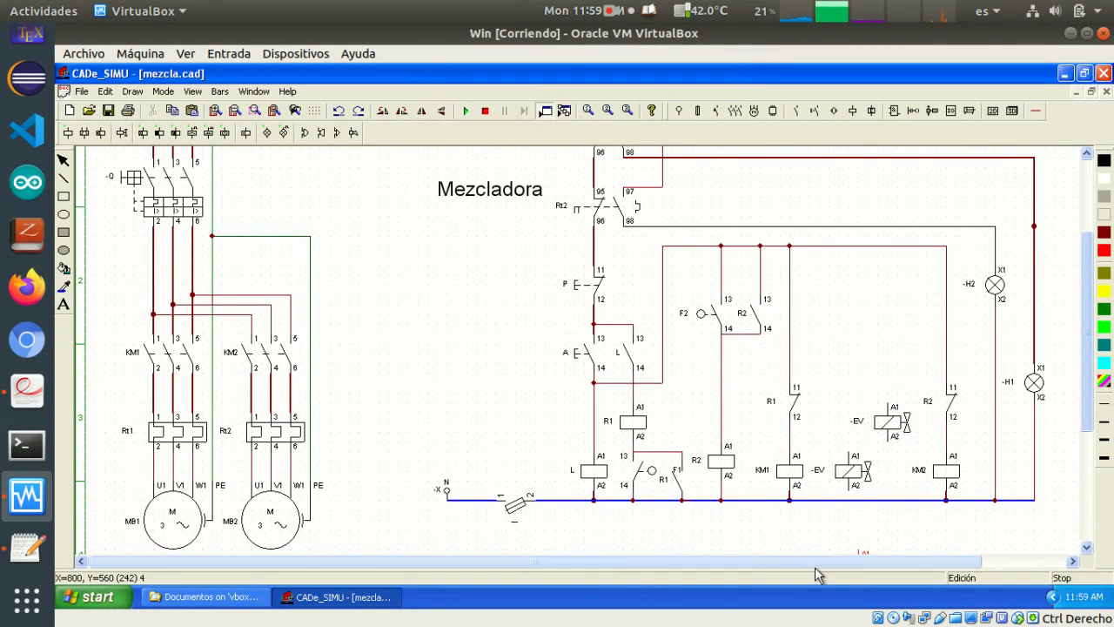
Name the solenoid valve level with KM1 EV1, checking the valve names in Problemas de Automatismos.pdf
{"action": "double_click", "coordinate": [827, 474]}
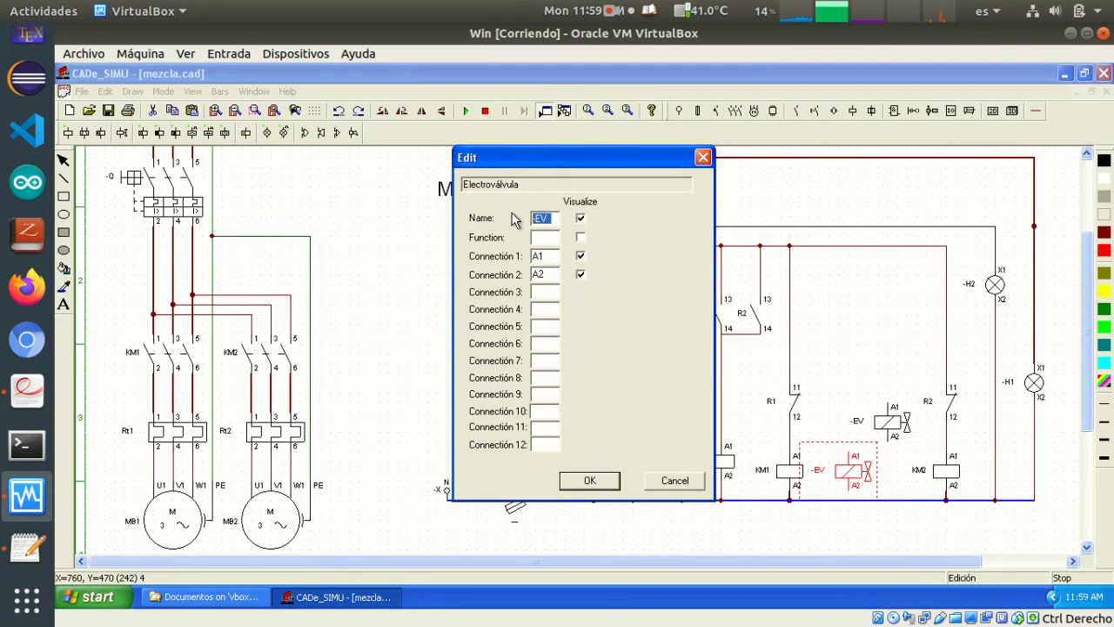
{"action": "key", "text": "alt+Tab"}
{"action": "key", "text": "alt+Tab"}
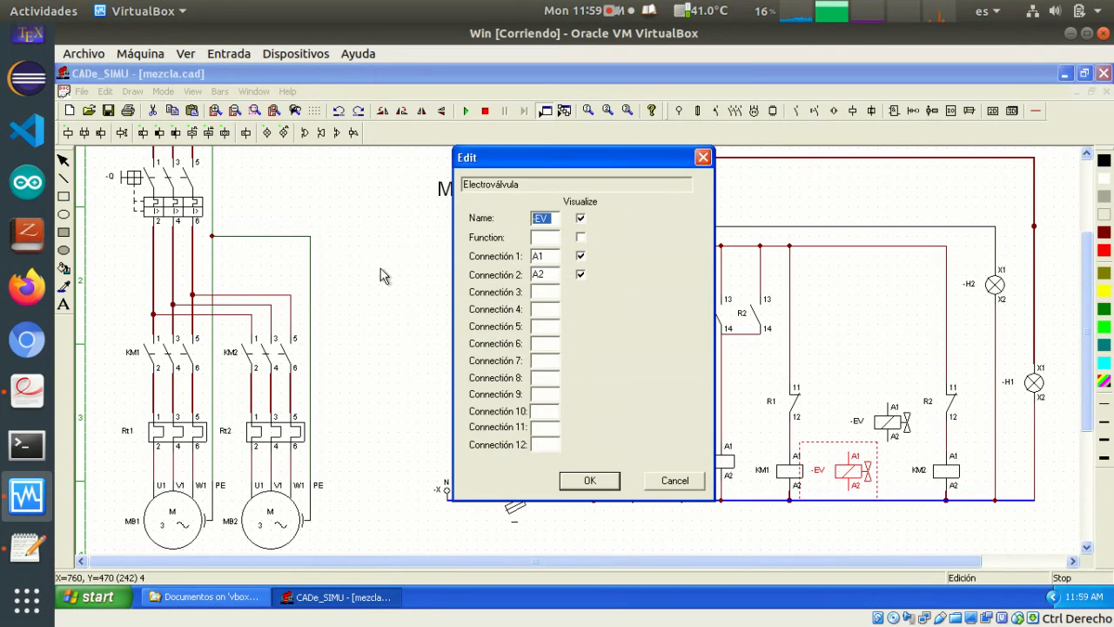
{"action": "left_click", "coordinate": [29, 401]}
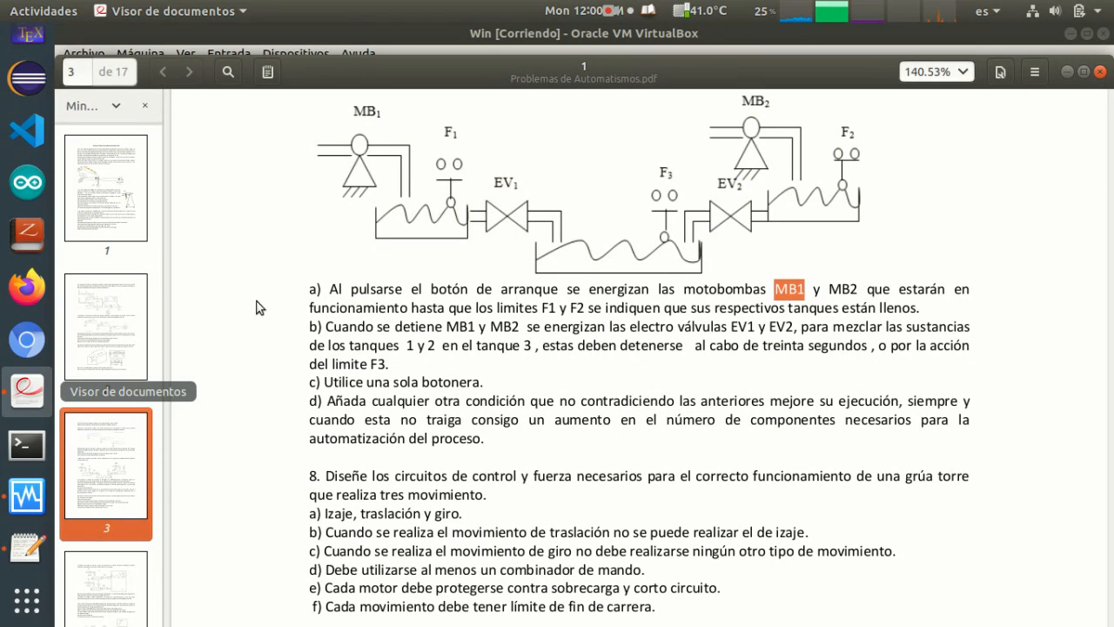
{"action": "left_click", "coordinate": [1067, 71]}
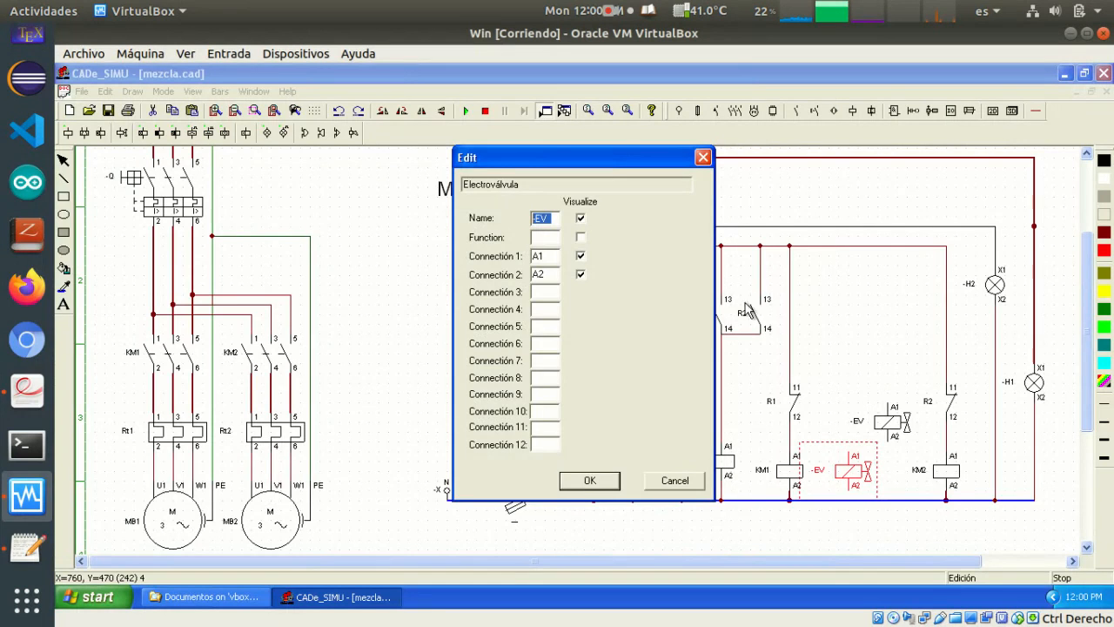
{"action": "left_click", "coordinate": [554, 220]}
{"action": "left_click", "coordinate": [607, 485]}
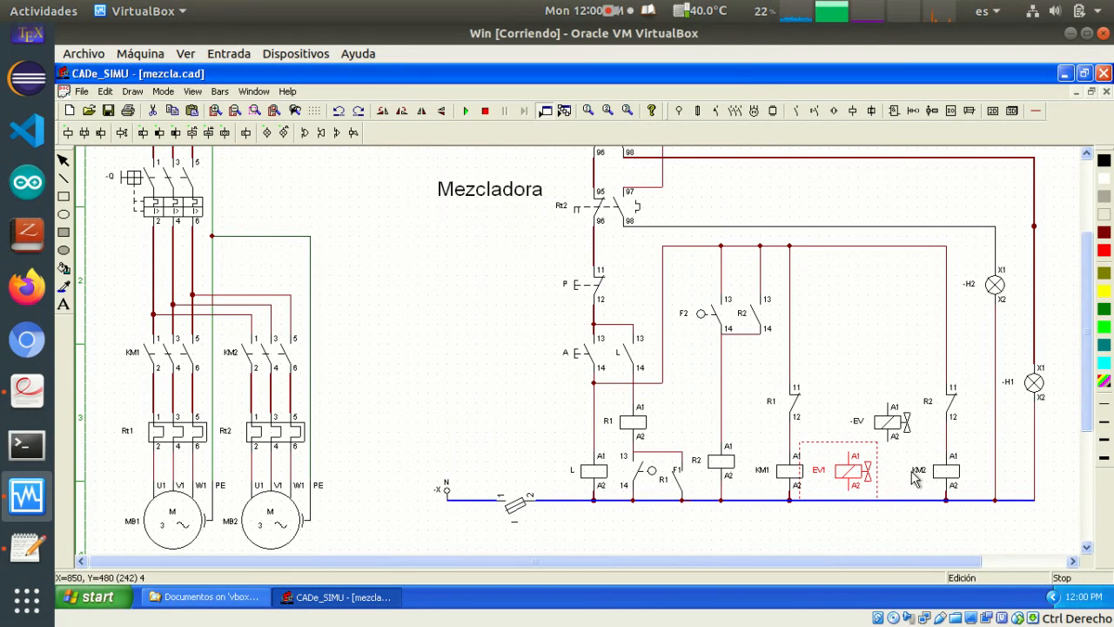
Name the higher solenoid valve, nearer KM2, EV2
{"action": "double_click", "coordinate": [893, 424]}
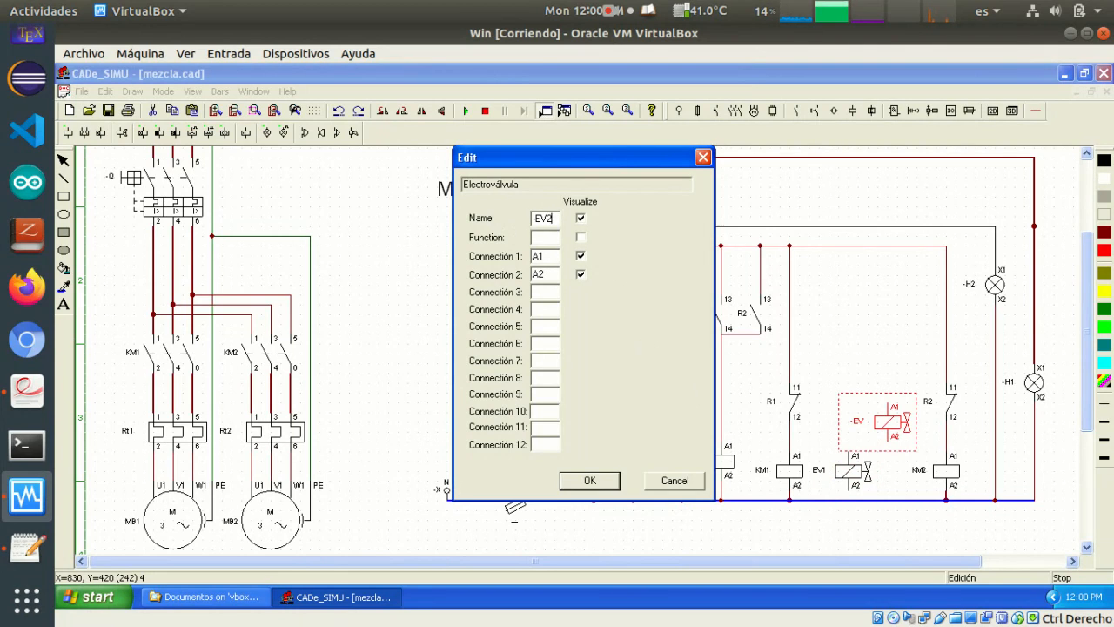
{"action": "left_click", "coordinate": [536, 219]}
{"action": "key", "text": "BackSpace"}
{"action": "left_click", "coordinate": [589, 480]}
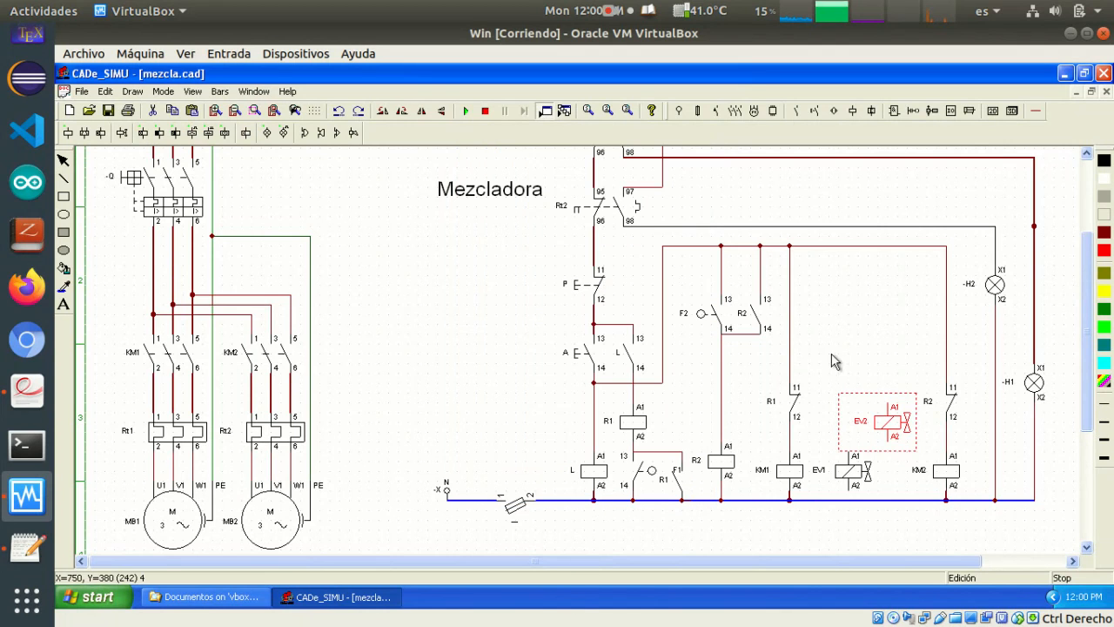
{"action": "left_click", "coordinate": [869, 306]}
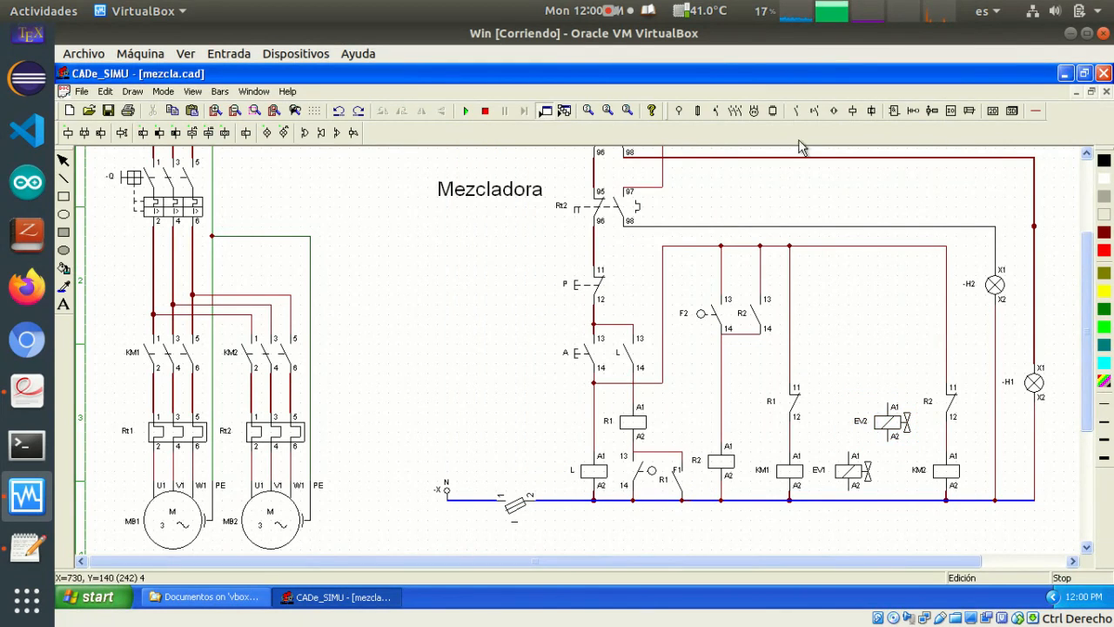
Wire the A1 terminals of EV1 and EV2 together and connect the valves down to the neutral line
{"action": "left_click", "coordinate": [1037, 114]}
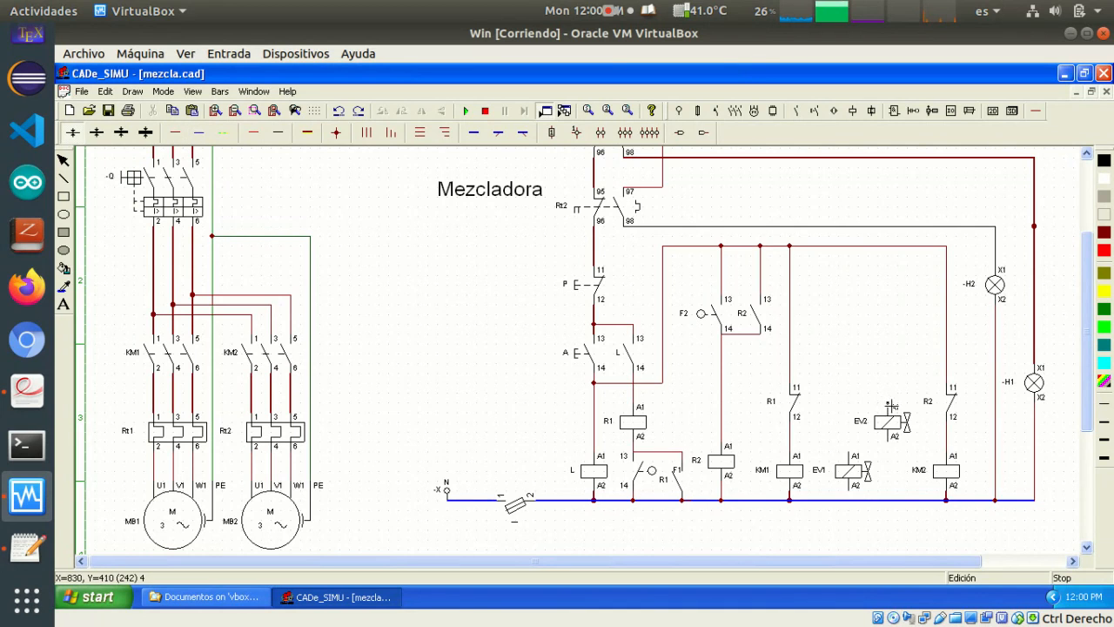
{"action": "left_click_drag", "start_coordinate": [891, 404], "coordinate": [891, 386]}
{"action": "mouse_move", "coordinate": [856, 455]}
{"action": "left_mouse_down"}
{"action": "mouse_move", "coordinate": [850, 392]}
{"action": "mouse_move", "coordinate": [890, 392]}
{"action": "left_mouse_up"}
{"action": "left_click_drag", "start_coordinate": [893, 447], "coordinate": [904, 502]}
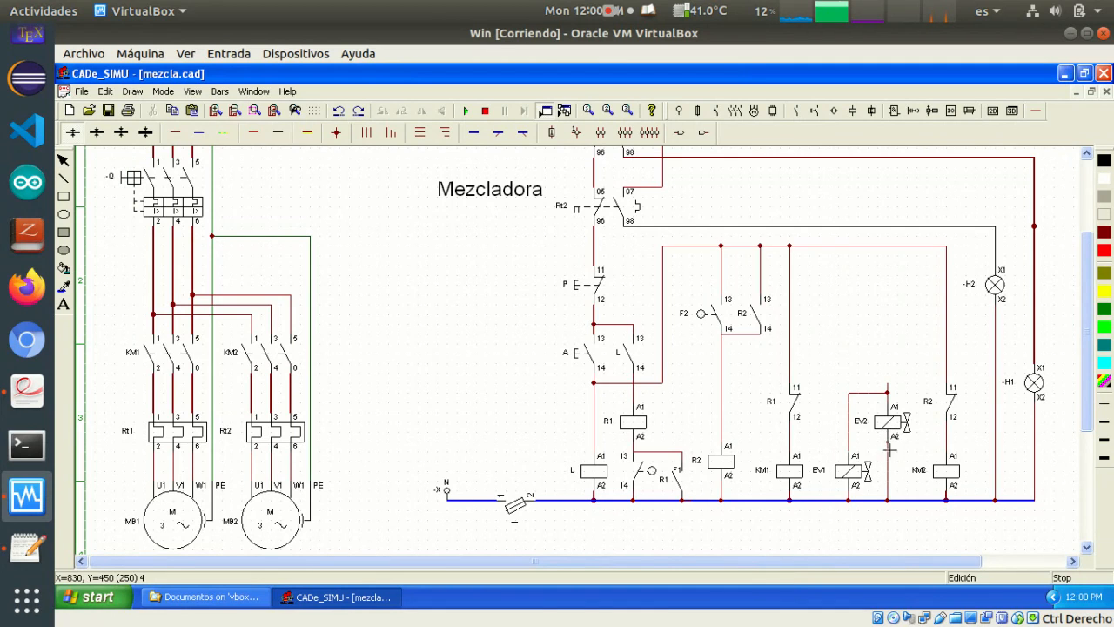
Remove the wire below EV2 and move EV2 slightly down towards the neutral line
{"action": "left_click", "coordinate": [887, 431]}
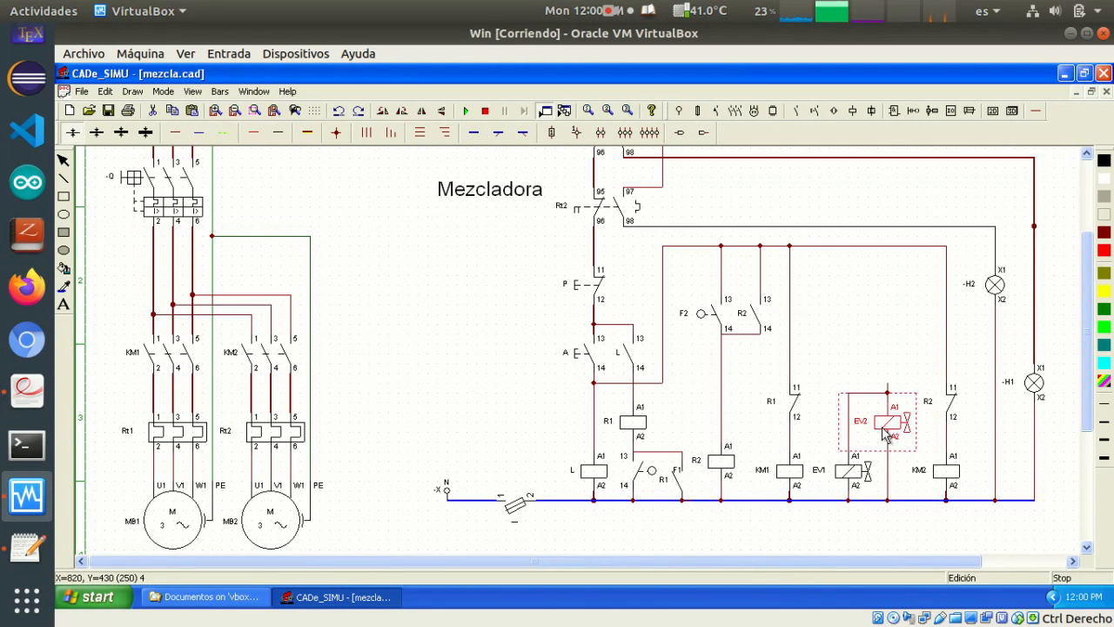
{"action": "left_click", "coordinate": [889, 488]}
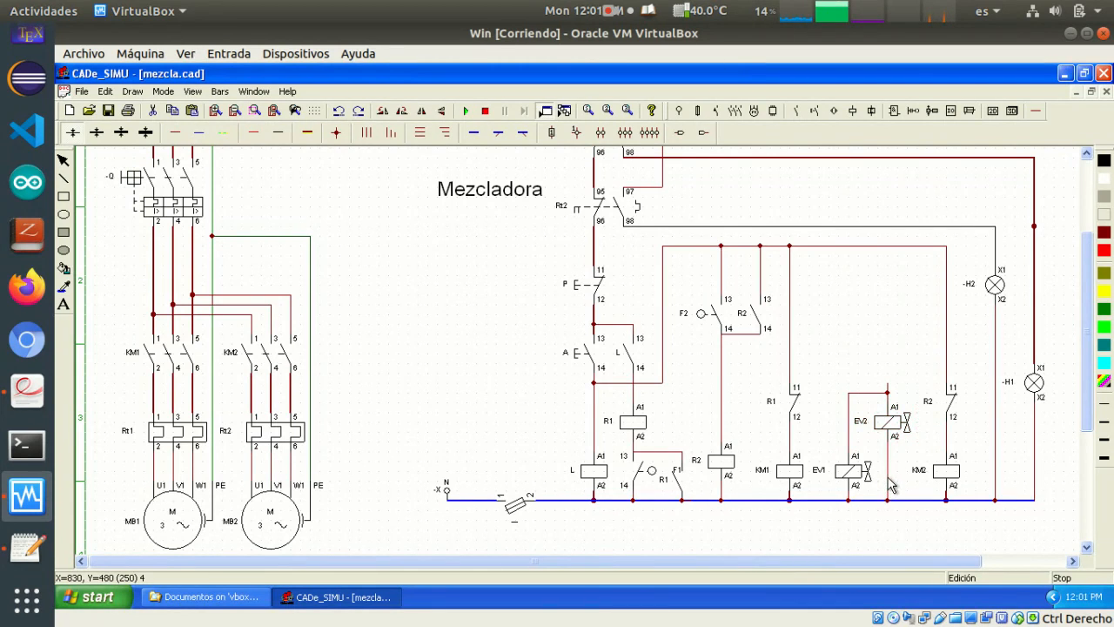
{"action": "left_click", "coordinate": [892, 429]}
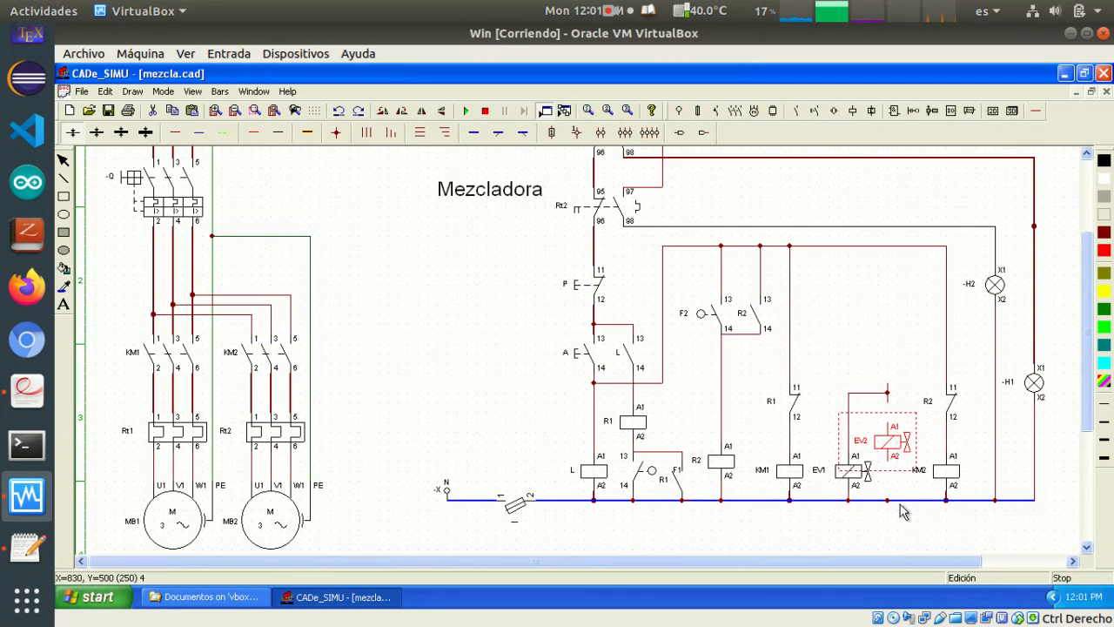
{"action": "left_click", "coordinate": [907, 387]}
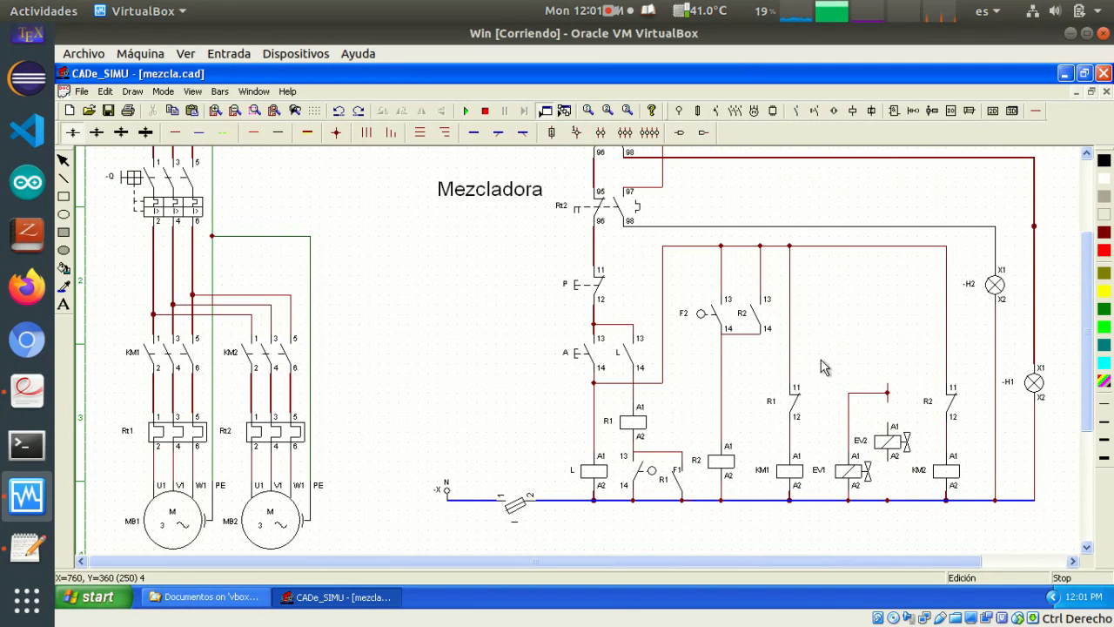
Replace the remaining old wires above the valves, joining EV1's A1 to EV2's A1 and connecting EV2's A2 to the neutral line
{"action": "left_click_drag", "start_coordinate": [819, 355], "coordinate": [914, 421]}
{"action": "key", "text": "Delete"}
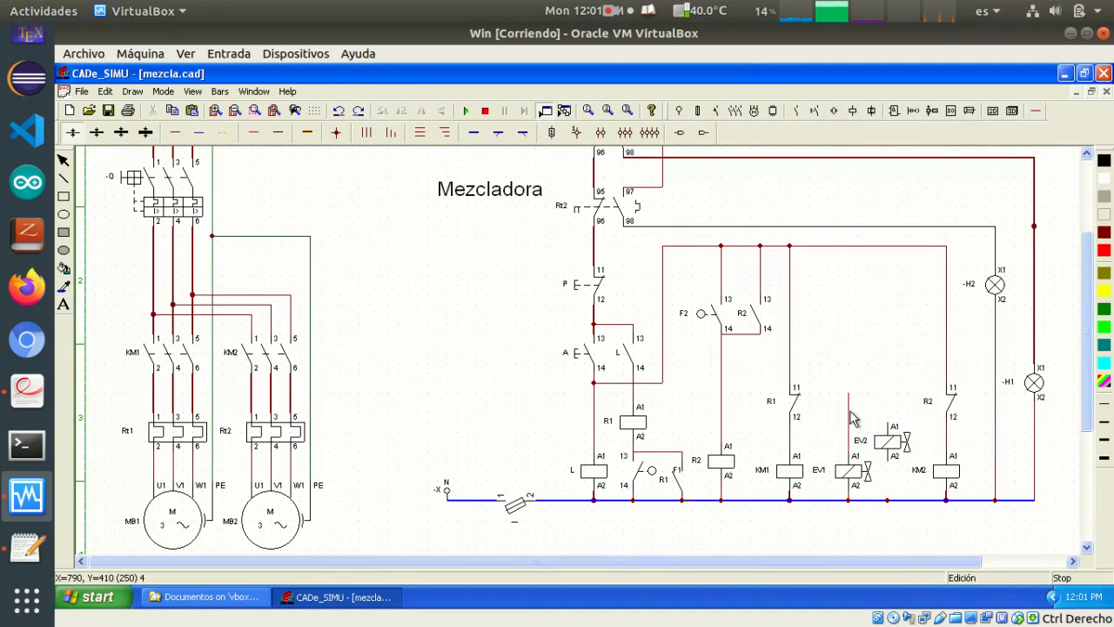
{"action": "left_click", "coordinate": [848, 427]}
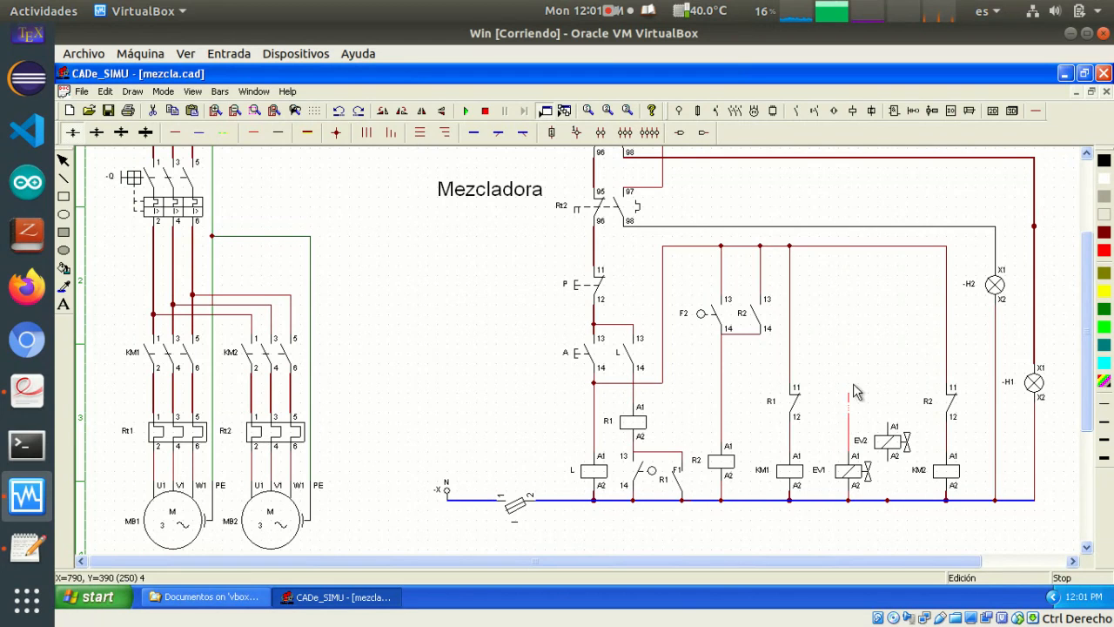
{"action": "left_click", "coordinate": [855, 384]}
{"action": "left_click", "coordinate": [850, 406]}
{"action": "key", "text": "Delete"}
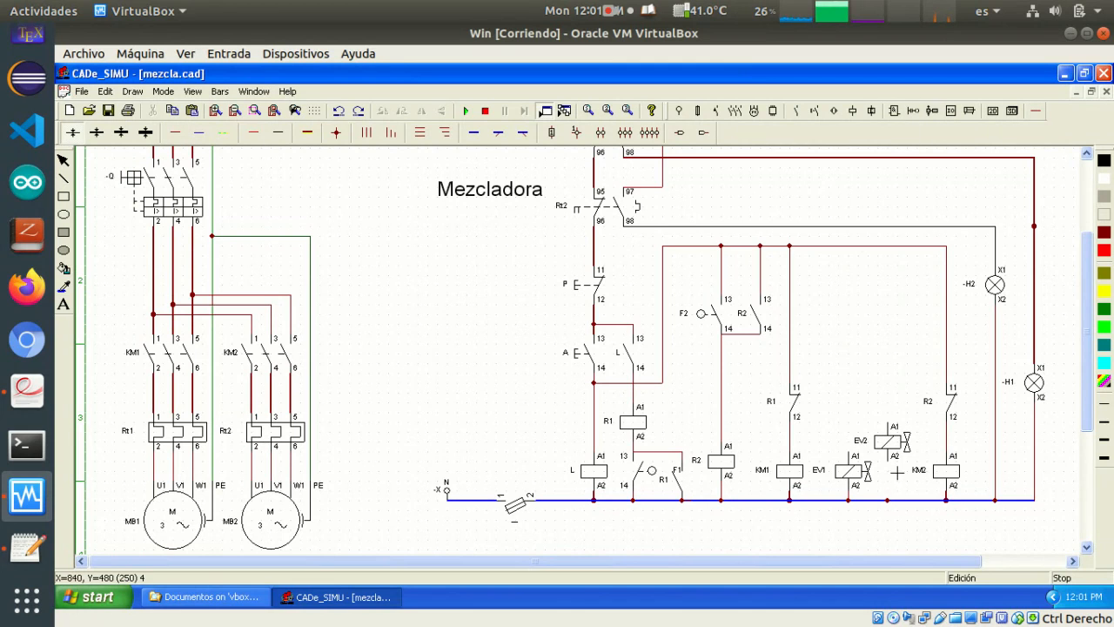
{"action": "left_click_drag", "start_coordinate": [893, 461], "coordinate": [888, 501]}
{"action": "mouse_move", "coordinate": [850, 454]}
{"action": "left_mouse_down"}
{"action": "mouse_move", "coordinate": [849, 427]}
{"action": "mouse_move", "coordinate": [890, 427]}
{"action": "left_mouse_up"}
Copy the normally open contact R2 beside F2 and place the copy directly above EV2
{"action": "left_click", "coordinate": [761, 315]}
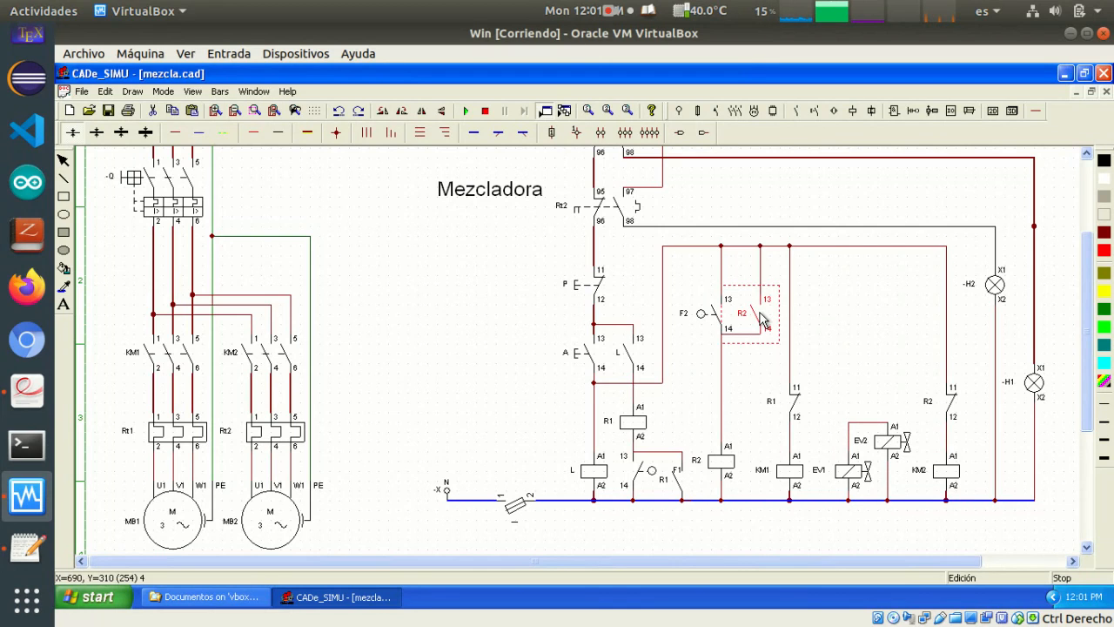
{"action": "key", "text": "ctrl+c"}
{"action": "key", "text": "ctrl+v"}
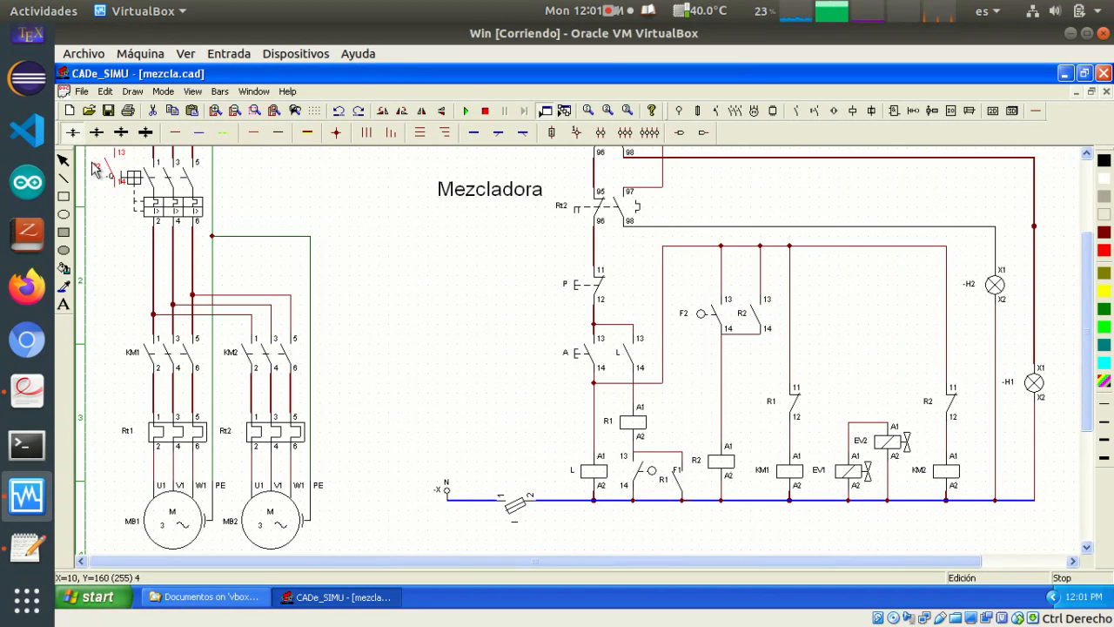
{"action": "left_click_drag", "start_coordinate": [98, 167], "coordinate": [873, 393]}
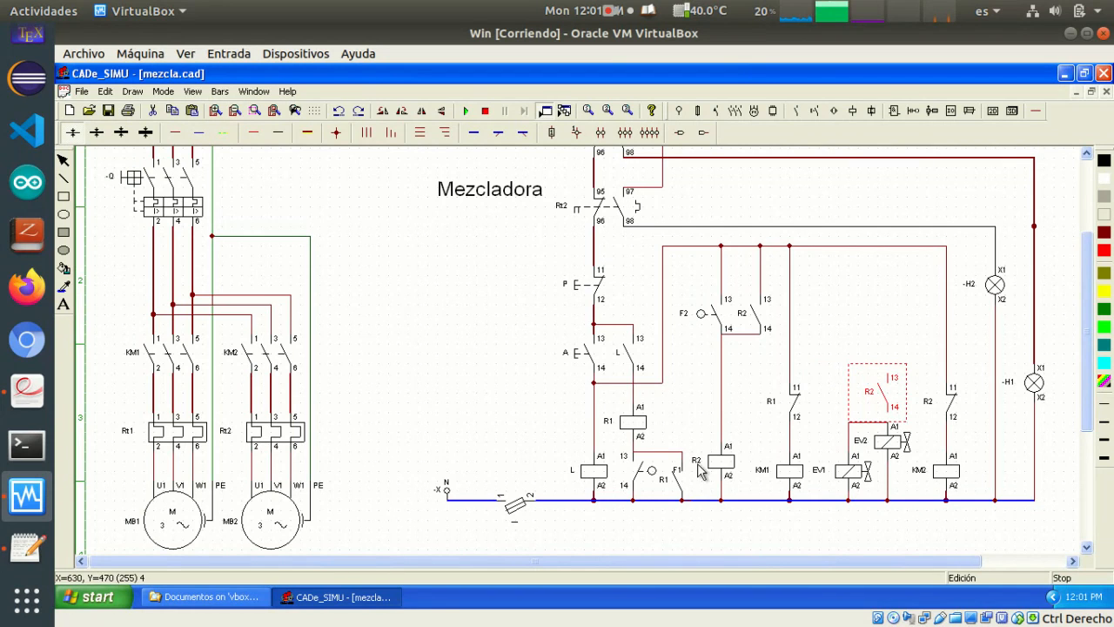
Copy the normally open contact R1 beside F1 and align the copy in series above the R2 contact of EV2
{"action": "left_click", "coordinate": [683, 494]}
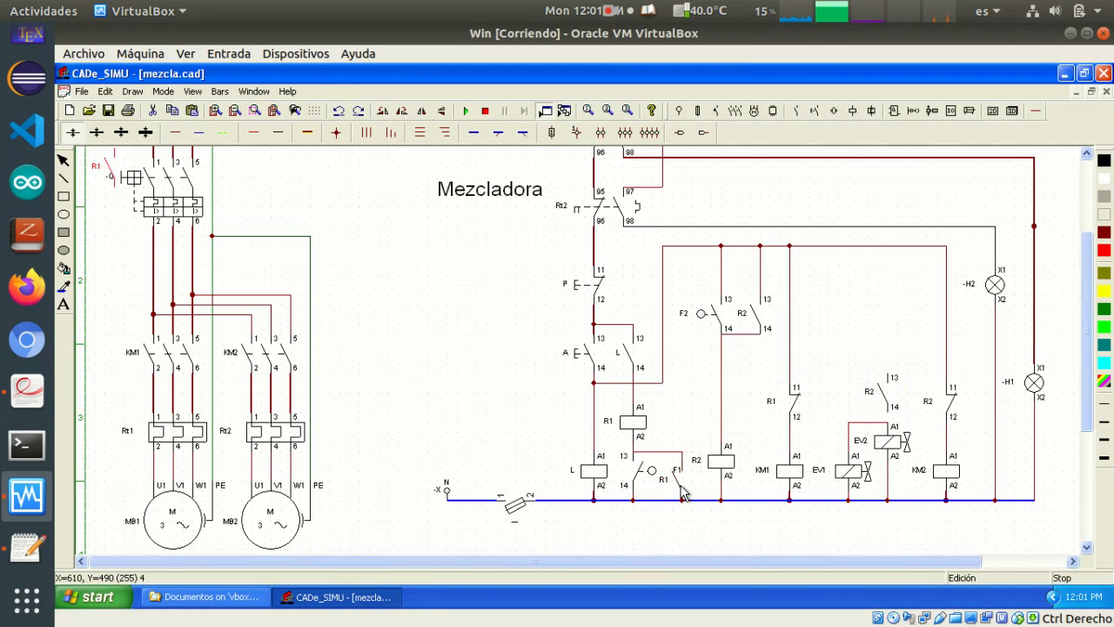
{"action": "left_click_drag", "start_coordinate": [683, 493], "coordinate": [878, 333]}
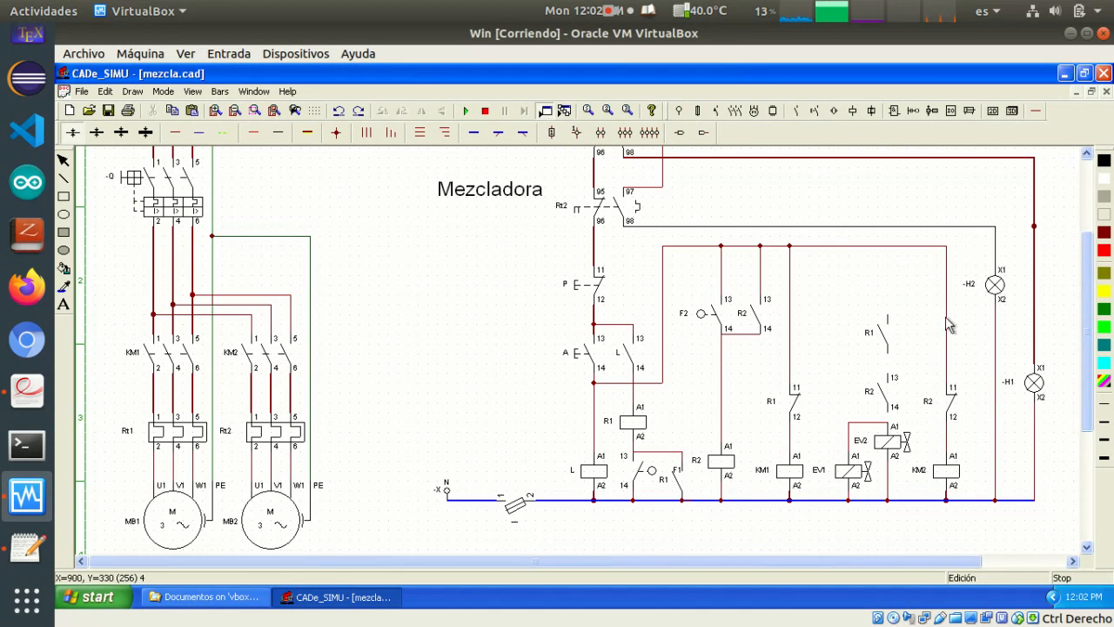
{"action": "left_click", "coordinate": [882, 333]}
{"action": "left_click_drag", "start_coordinate": [883, 334], "coordinate": [884, 343]}
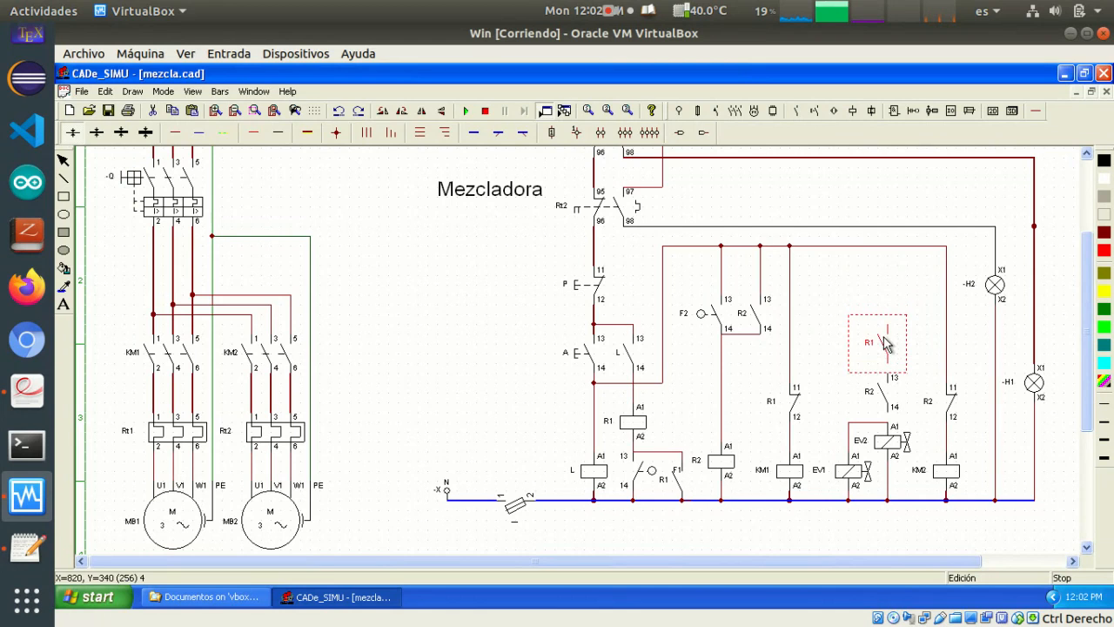
{"action": "left_click", "coordinate": [810, 313]}
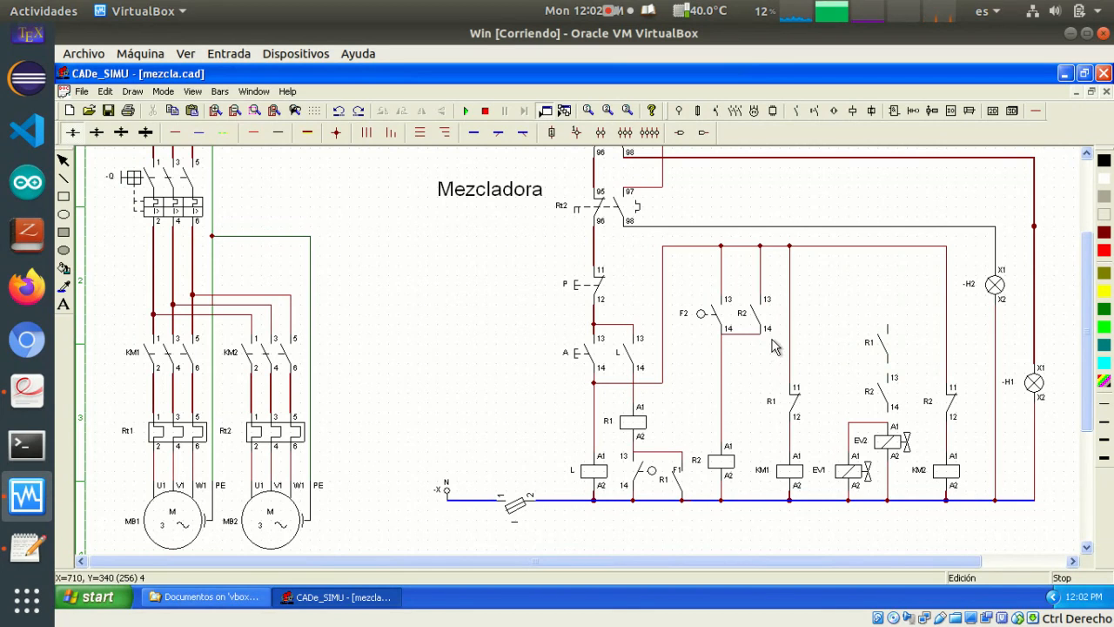
{"action": "left_click", "coordinate": [724, 335]}
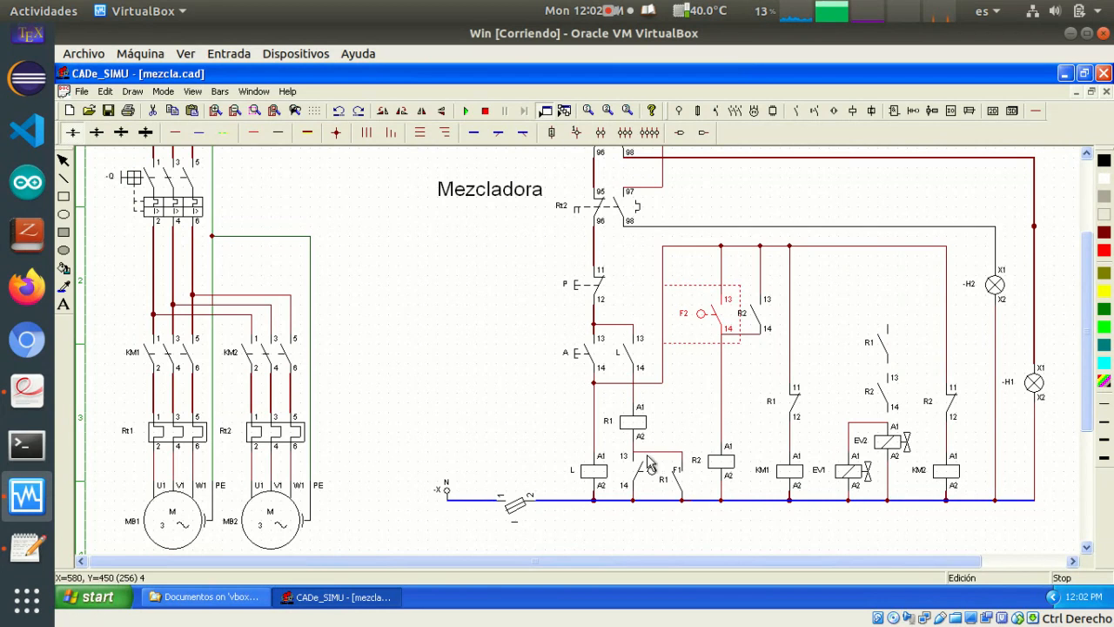
{"action": "left_click", "coordinate": [684, 406]}
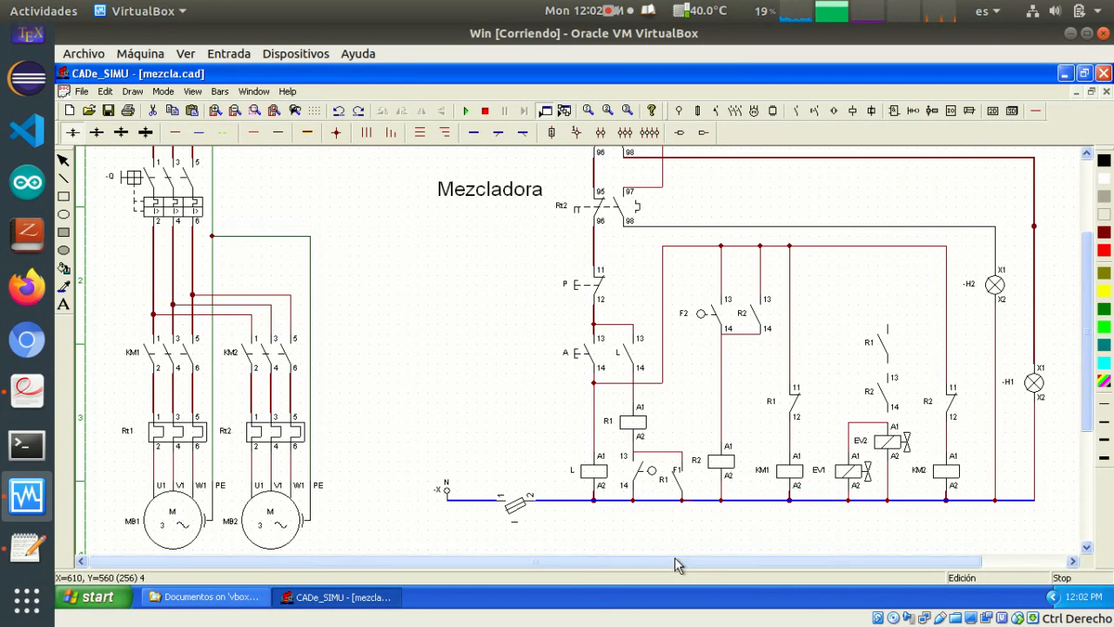
Place a normally closed auxiliary contact above the R1 contact in the EV2 branch and name it R3
{"action": "left_click_drag", "start_coordinate": [678, 564], "coordinate": [786, 580]}
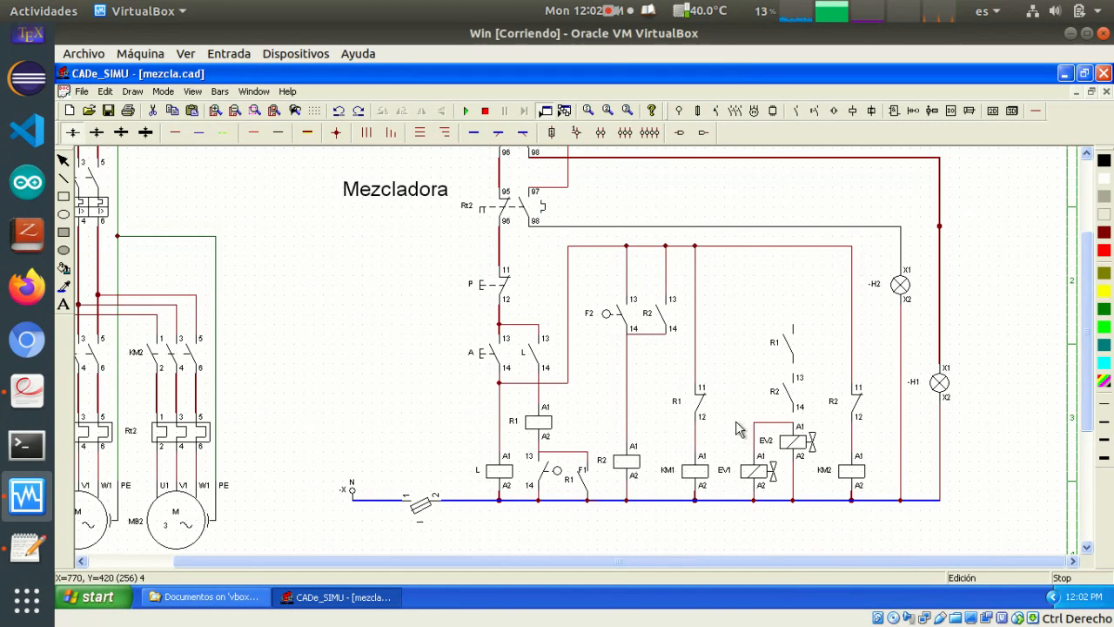
{"action": "left_click", "coordinate": [798, 110]}
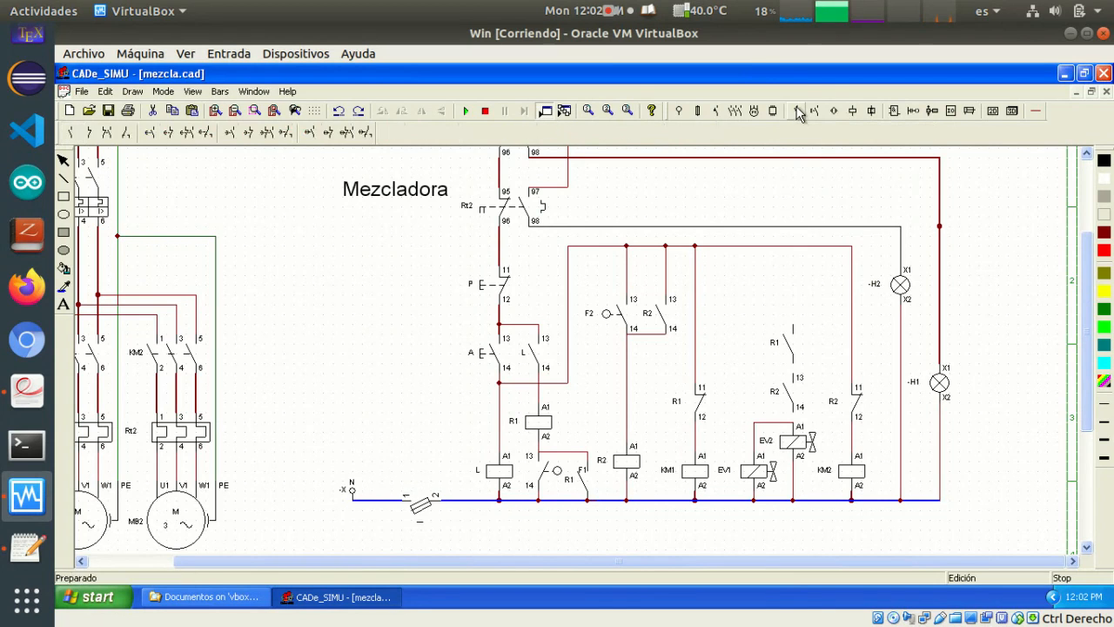
{"action": "left_click_drag", "start_coordinate": [697, 281], "coordinate": [793, 281]}
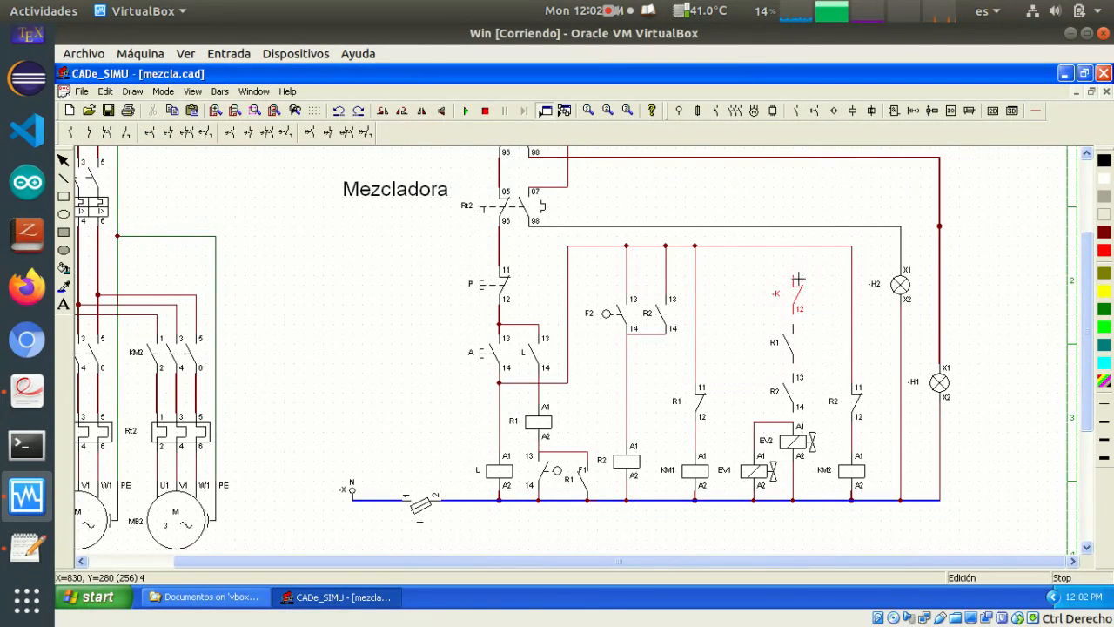
{"action": "left_click", "coordinate": [798, 278]}
{"action": "right_click", "coordinate": [832, 324]}
{"action": "double_click", "coordinate": [780, 294]}
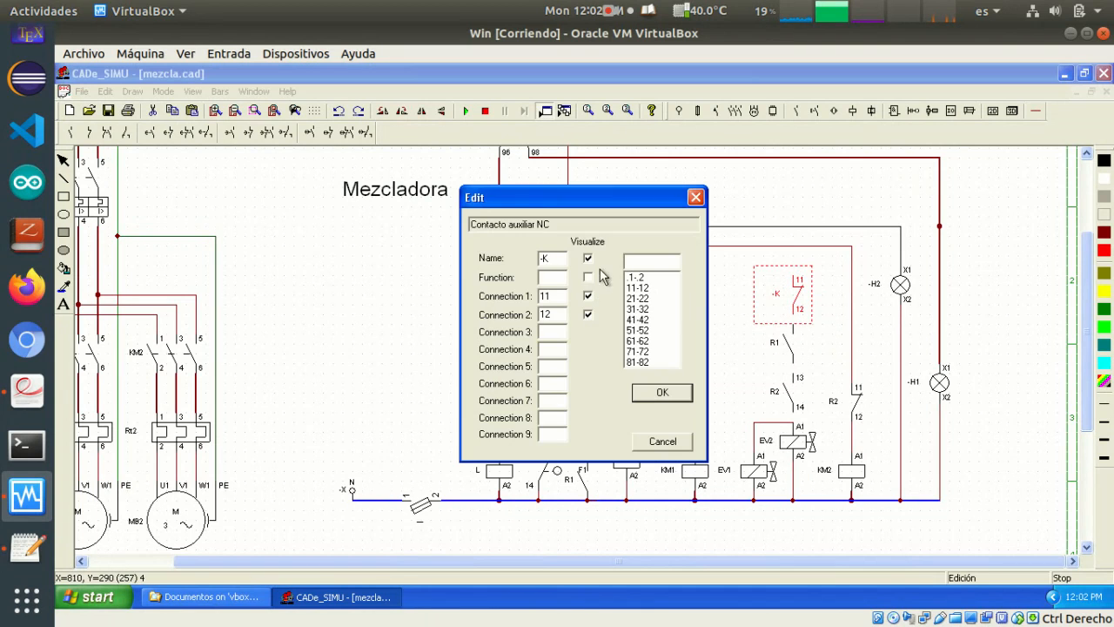
{"action": "left_click_drag", "start_coordinate": [555, 258], "coordinate": [529, 257]}
{"action": "type", "text": "R3"}
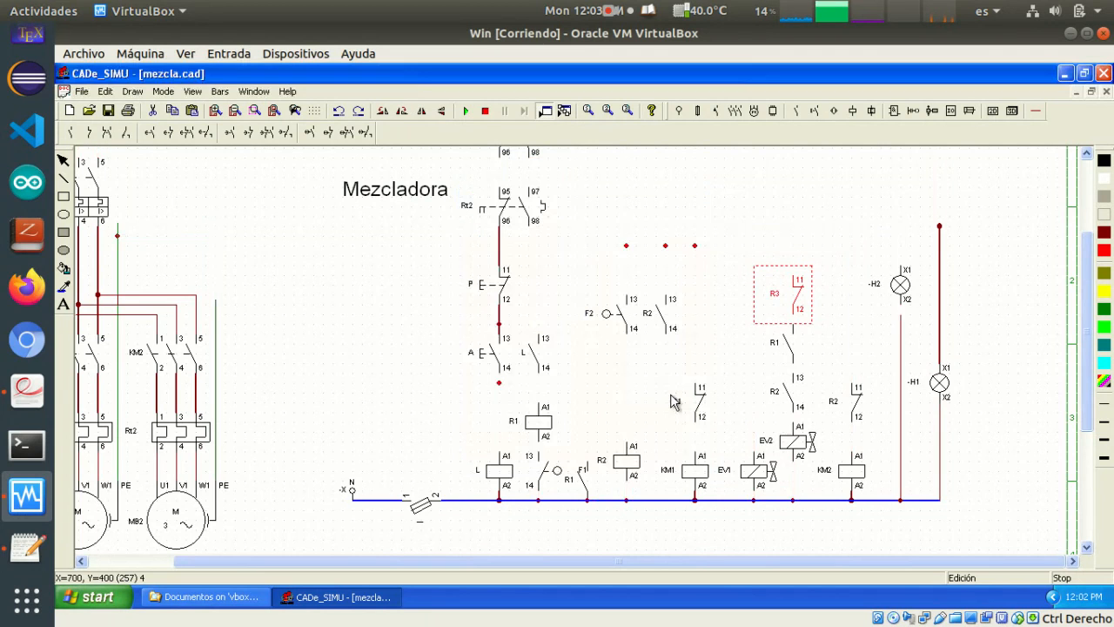
Place an on-delay timer coil in the free area beside the H1 lamp branch
{"action": "left_click", "coordinate": [673, 397]}
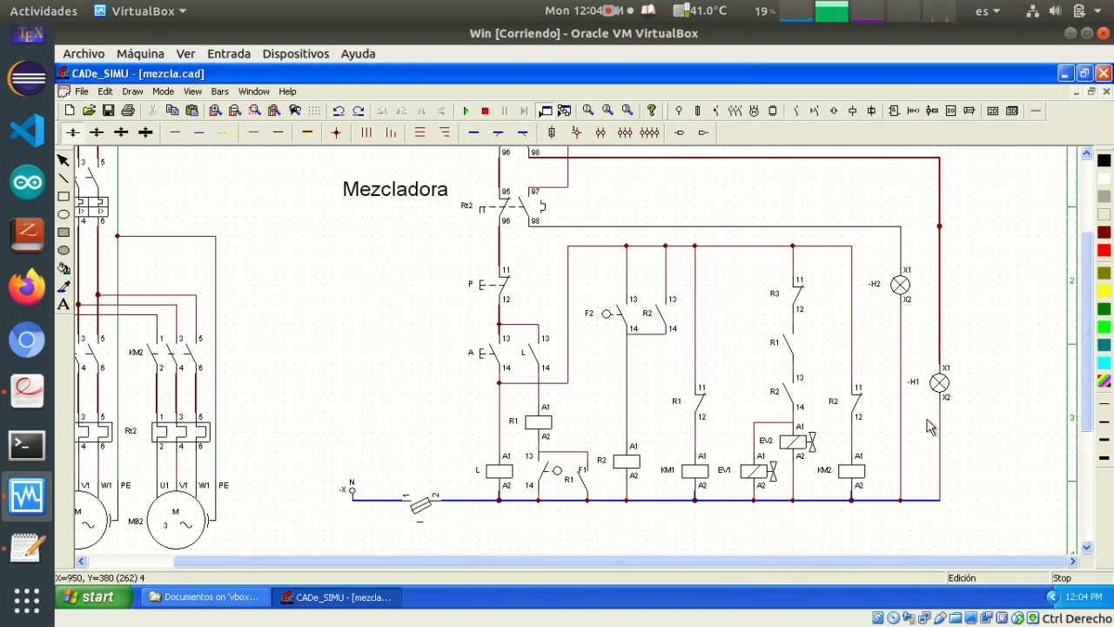
{"action": "scroll", "coordinate": [969, 487], "scroll_direction": "up", "scroll_amount": 4}
{"action": "scroll", "coordinate": [971, 509], "scroll_direction": "down", "scroll_amount": 1}
{"action": "scroll", "coordinate": [969, 509], "scroll_direction": "down", "scroll_amount": 4}
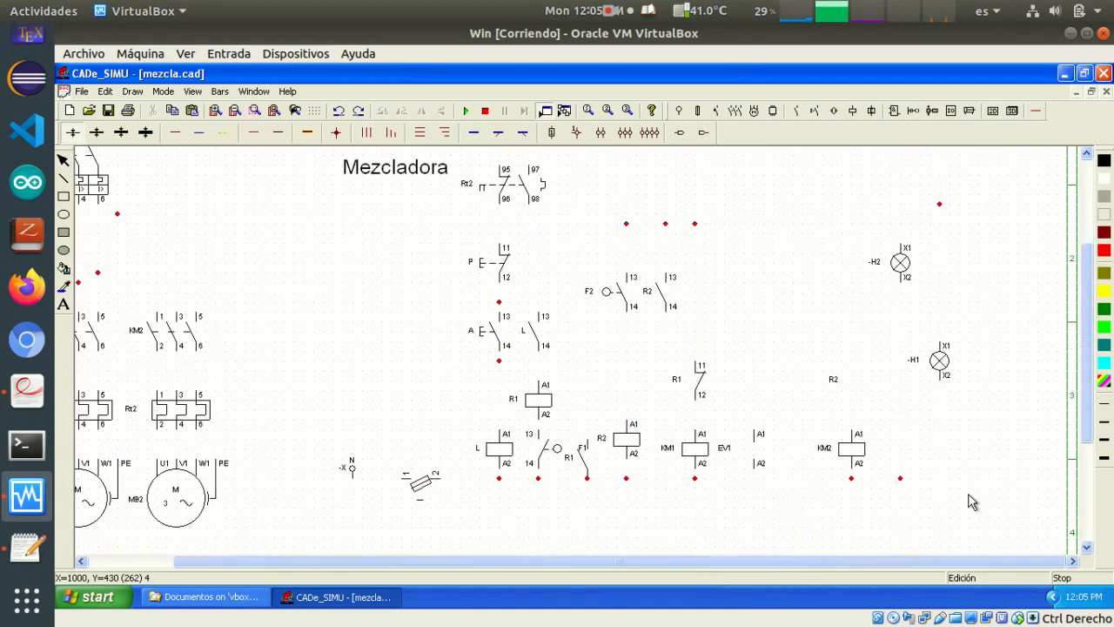
{"action": "scroll", "coordinate": [968, 491], "scroll_direction": "up", "scroll_amount": 1}
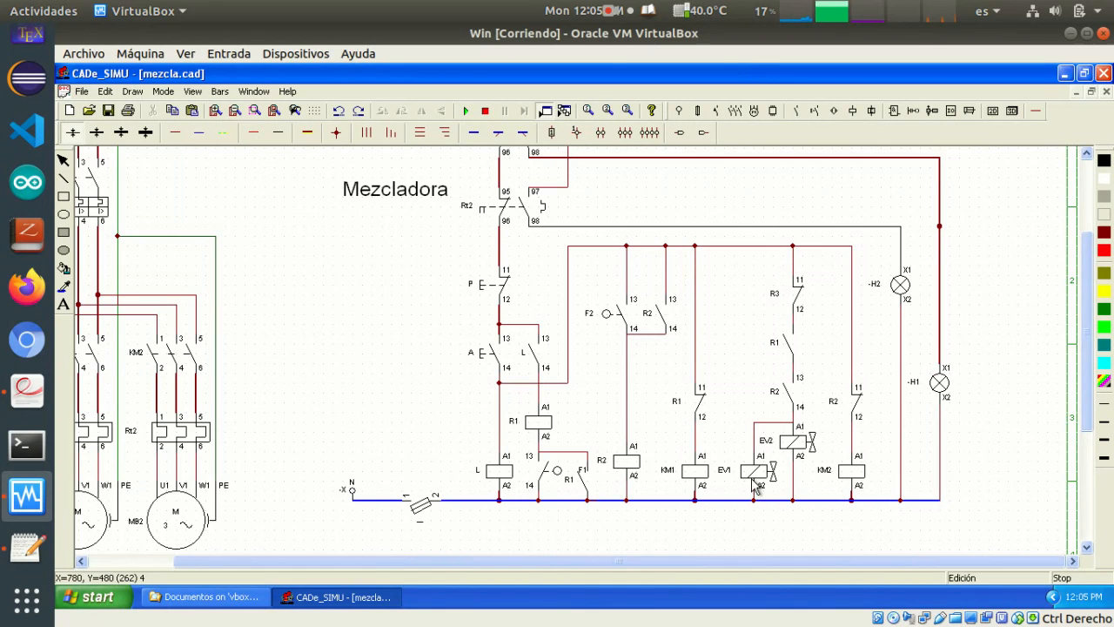
{"action": "scroll", "coordinate": [754, 486], "scroll_direction": "up", "scroll_amount": 1}
{"action": "left_click", "coordinate": [853, 111]}
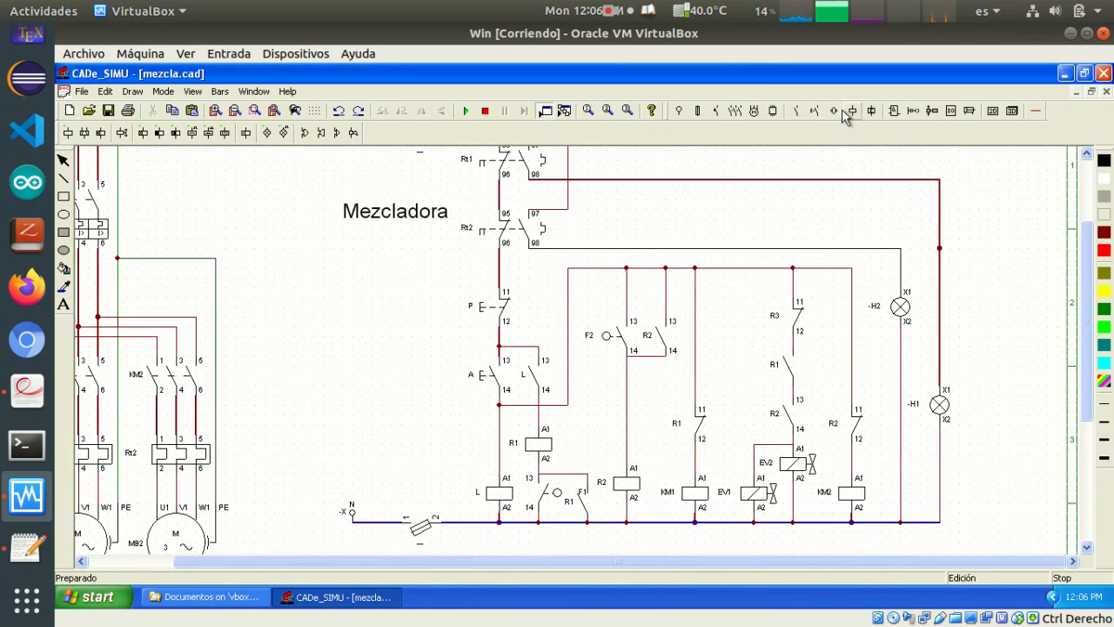
{"action": "left_click", "coordinate": [144, 132]}
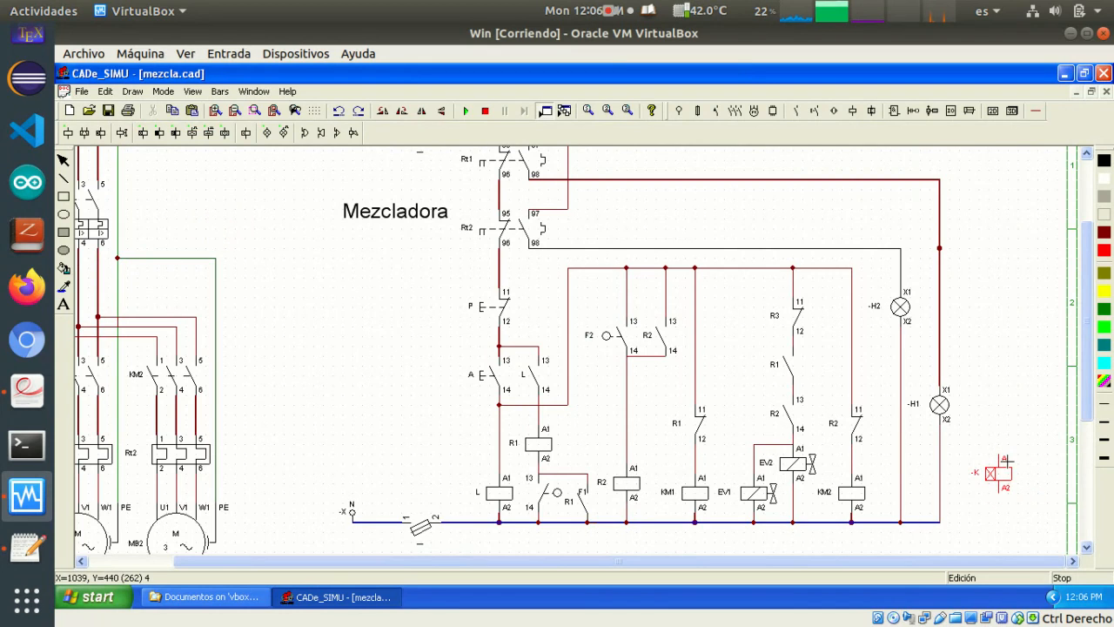
{"action": "left_click", "coordinate": [1003, 467]}
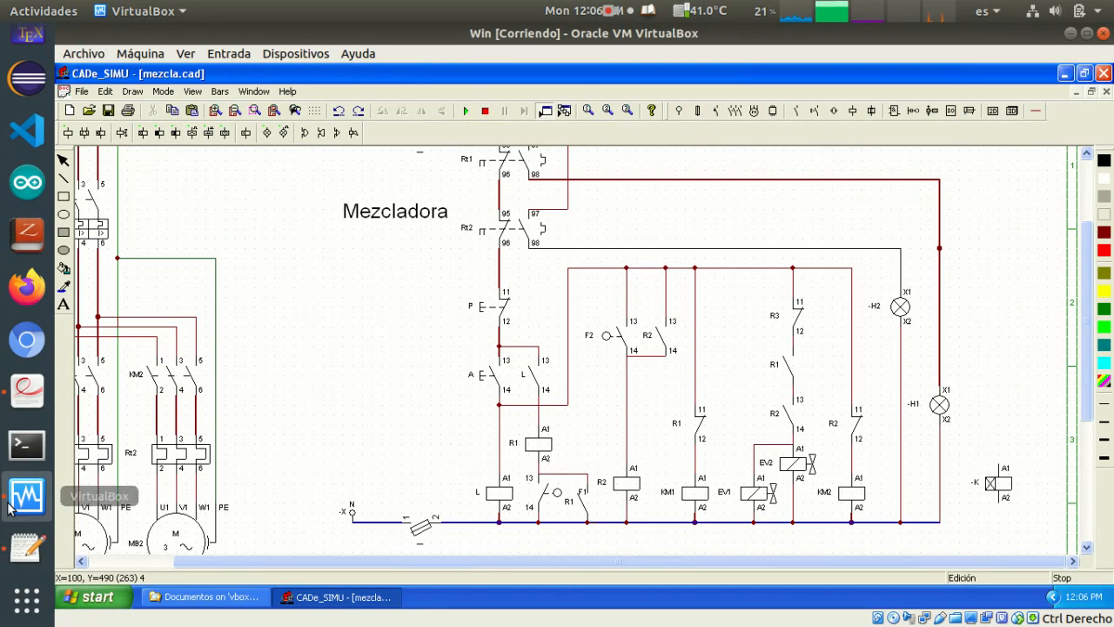
Check requirement b) for the stopping conditions of EV1 and EV2 in Problemas de Automatismos.pdf, and return to the circuit
{"action": "left_click", "coordinate": [27, 393]}
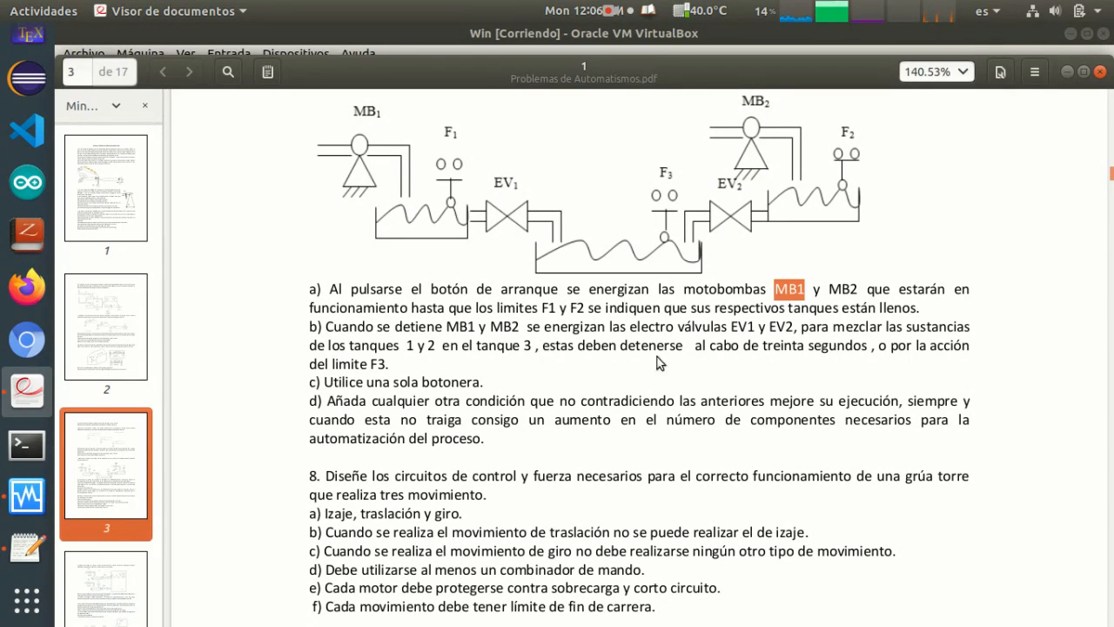
{"action": "left_click", "coordinate": [842, 346]}
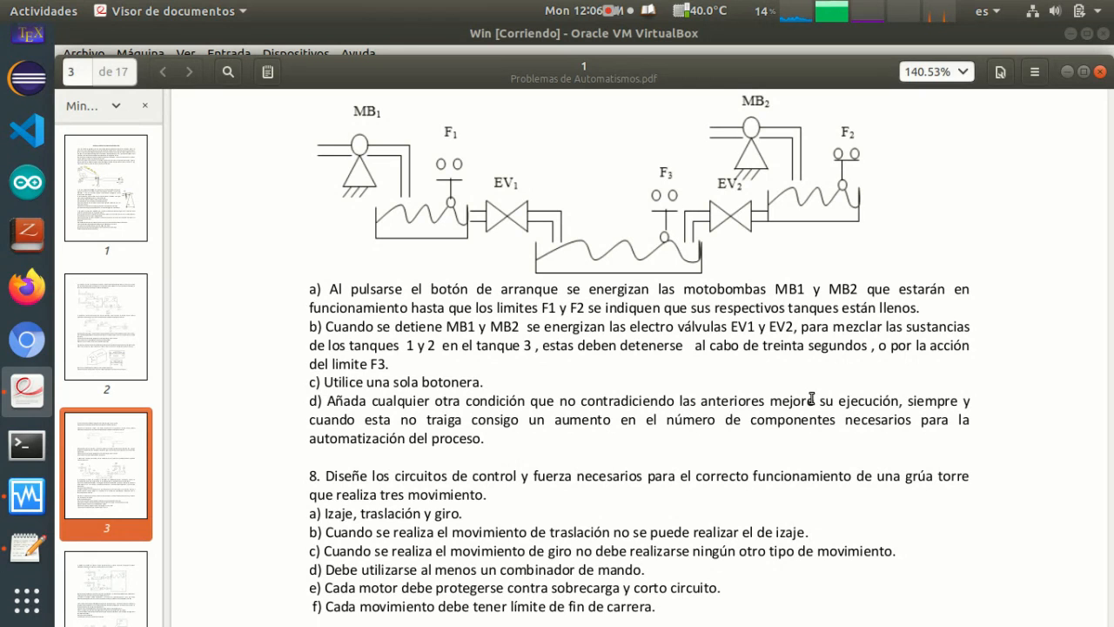
{"action": "key", "text": "alt+Tab"}
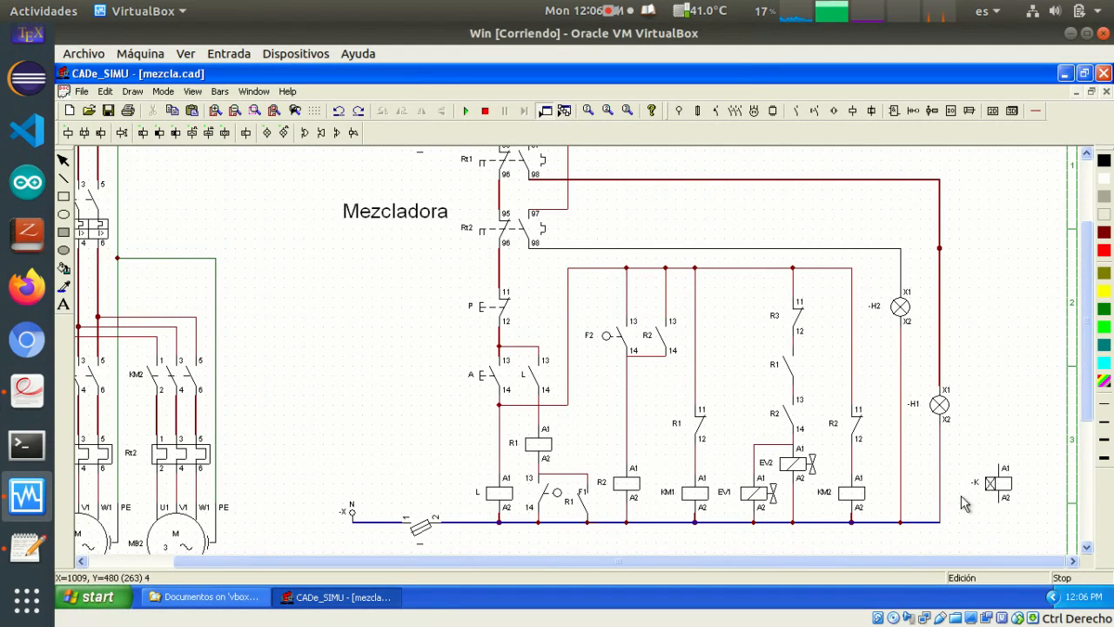
Name the on-delay timer T and set its delay to 5 x 1 second
{"action": "double_click", "coordinate": [994, 489]}
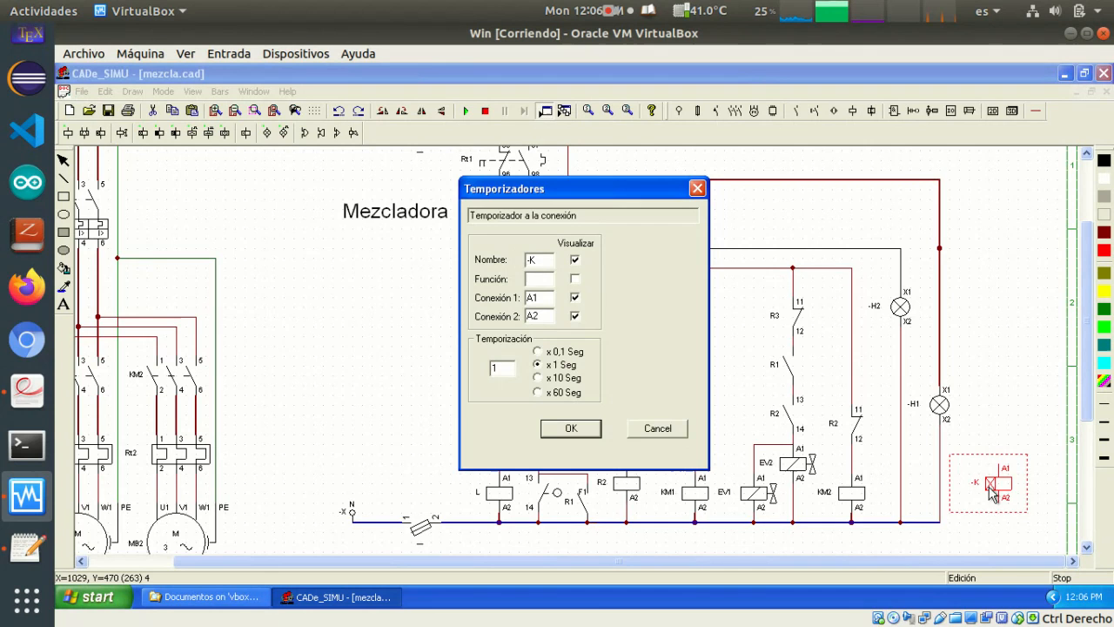
{"action": "double_click", "coordinate": [533, 259]}
{"action": "type", "text": "T"}
{"action": "double_click", "coordinate": [507, 369]}
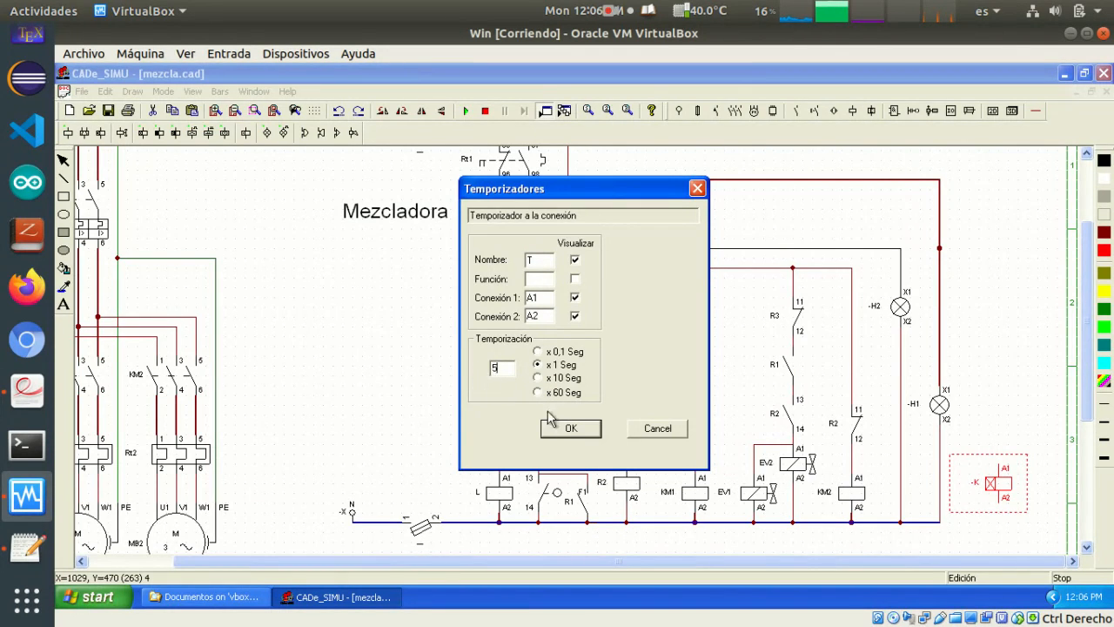
{"action": "left_click", "coordinate": [570, 428]}
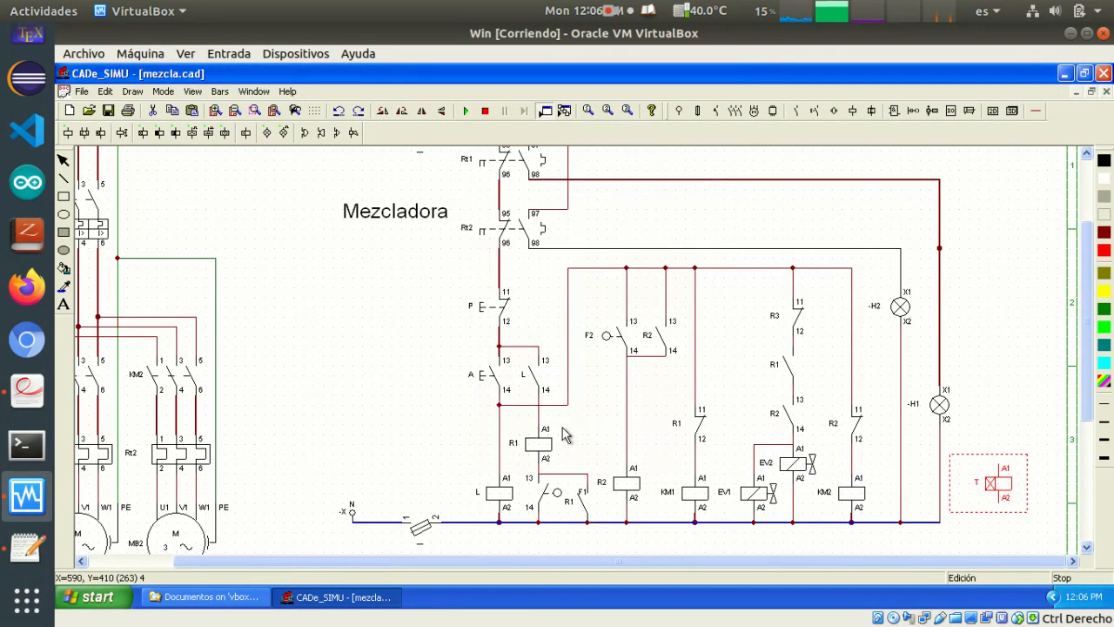
{"action": "left_click", "coordinate": [1001, 424]}
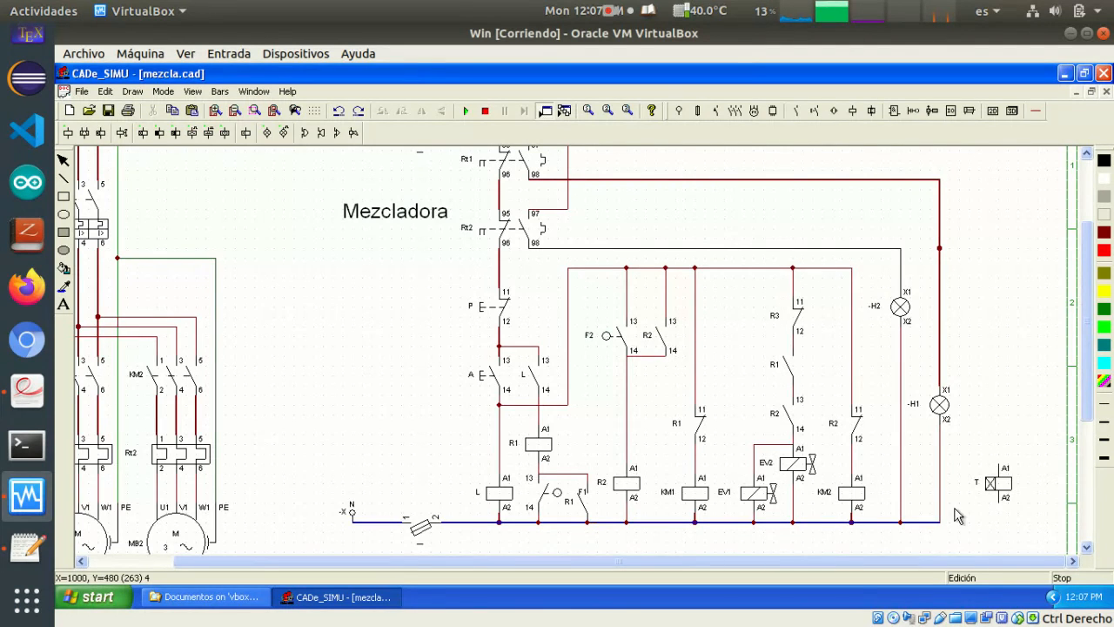
Move timer T slightly closer to the H1 branch and wire its A2 terminal to an extension of the neutral line
{"action": "left_click_drag", "start_coordinate": [997, 488], "coordinate": [990, 494]}
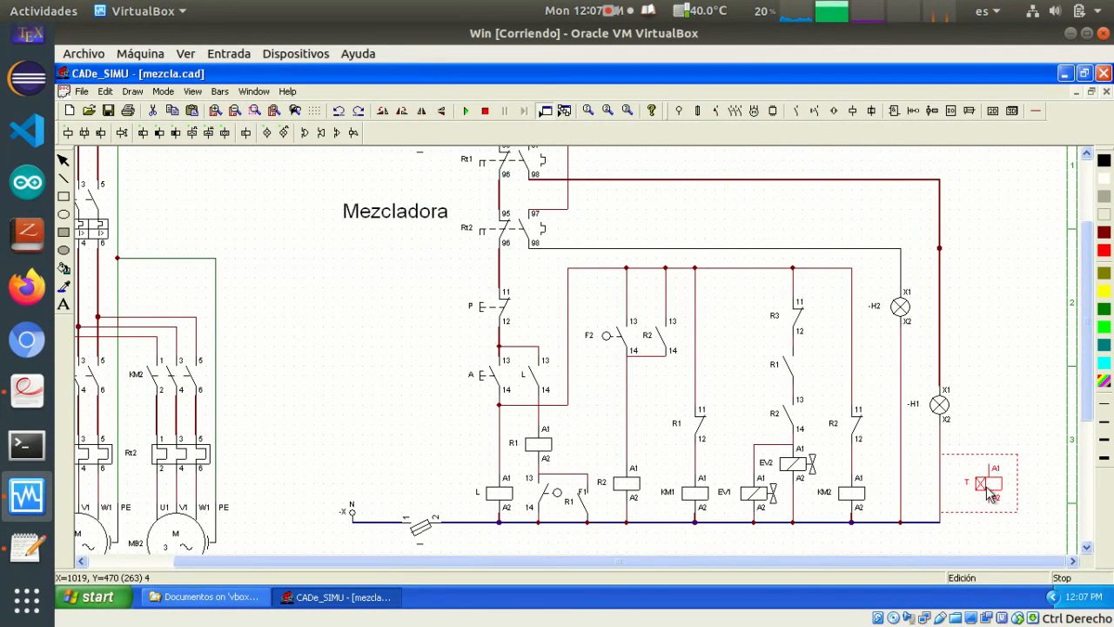
{"action": "left_click", "coordinate": [988, 532]}
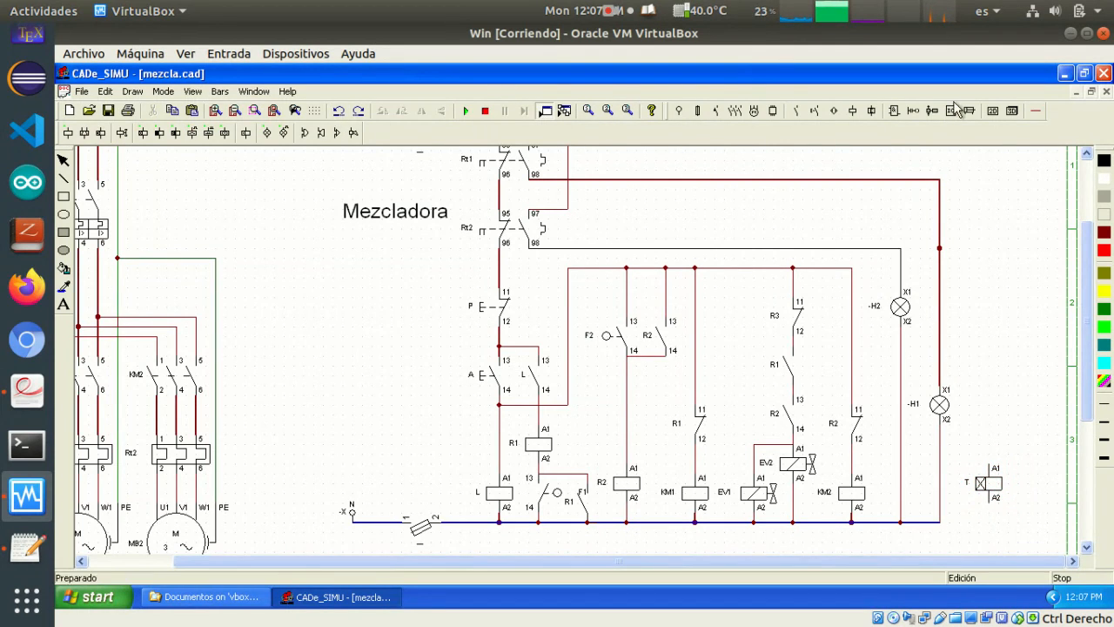
{"action": "left_click", "coordinate": [1032, 111]}
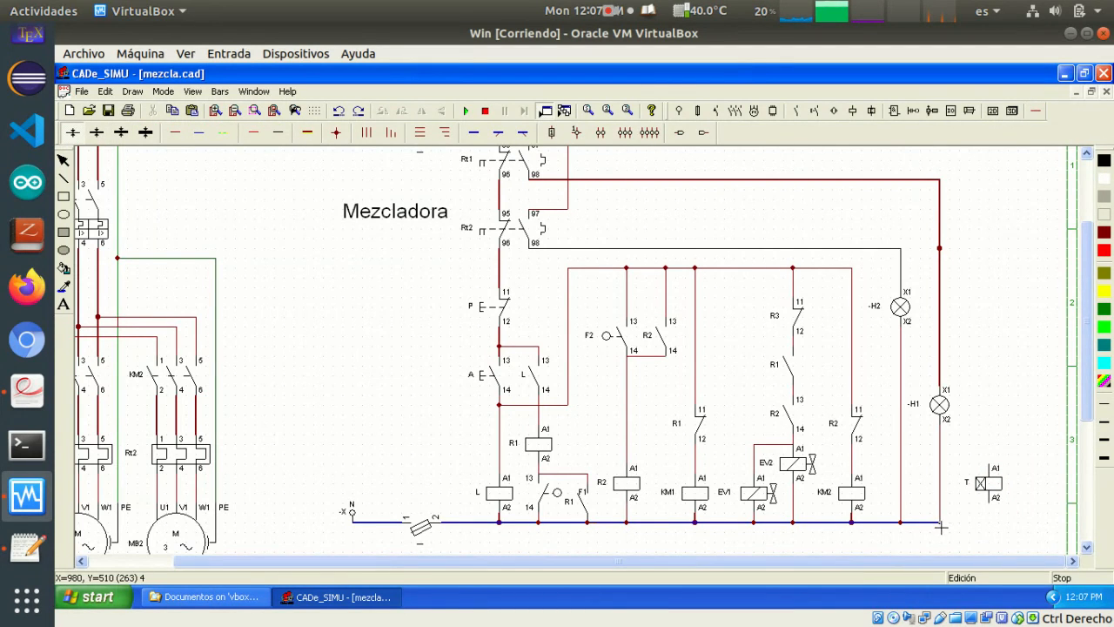
{"action": "left_click_drag", "start_coordinate": [941, 526], "coordinate": [1000, 524]}
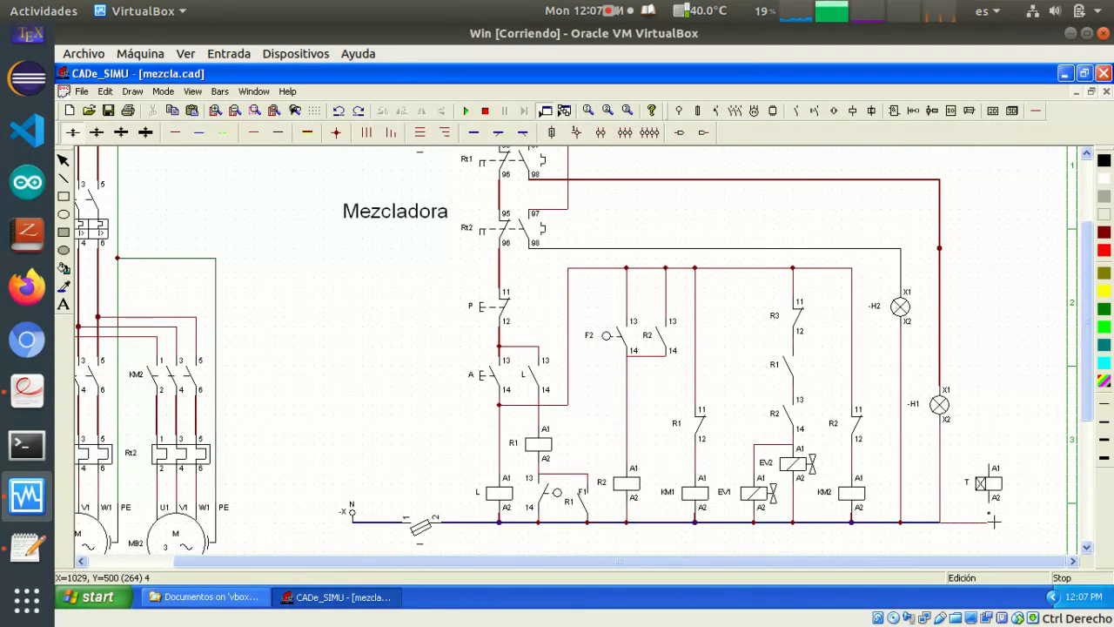
{"action": "left_click_drag", "start_coordinate": [991, 502], "coordinate": [992, 522]}
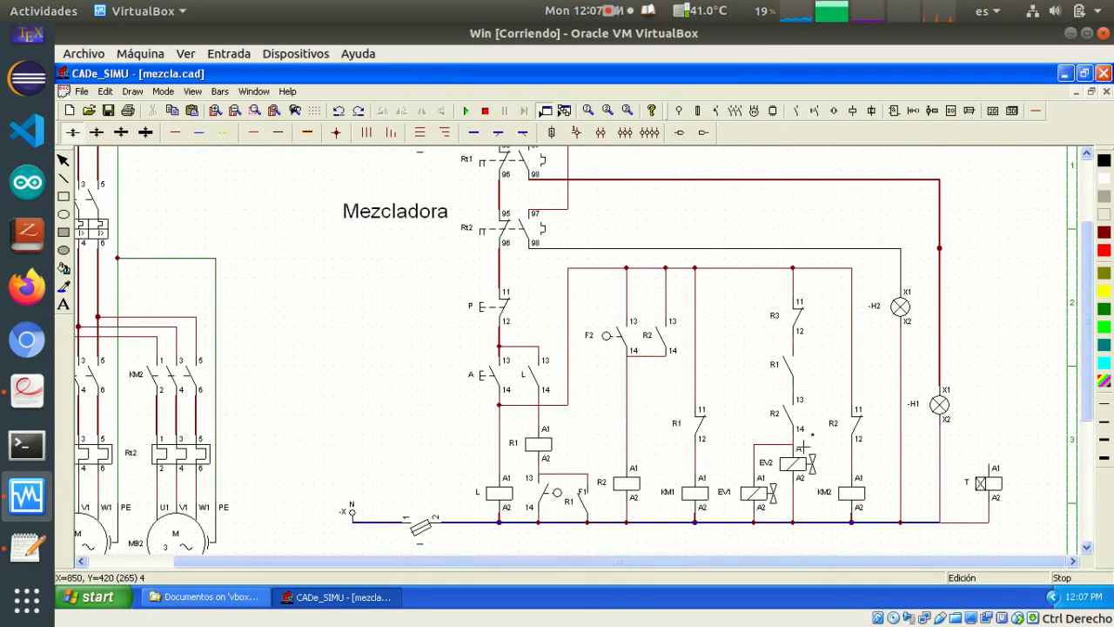
Wire timer T's A1 to the shared A1 node of EV1 and EV2, and extend the upper supply line past the H1 branch
{"action": "mouse_move", "coordinate": [798, 447]}
{"action": "left_mouse_down"}
{"action": "mouse_move", "coordinate": [982, 451]}
{"action": "mouse_move", "coordinate": [996, 454]}
{"action": "mouse_move", "coordinate": [989, 467]}
{"action": "left_mouse_up"}
{"action": "left_click_drag", "start_coordinate": [856, 275], "coordinate": [1030, 293]}
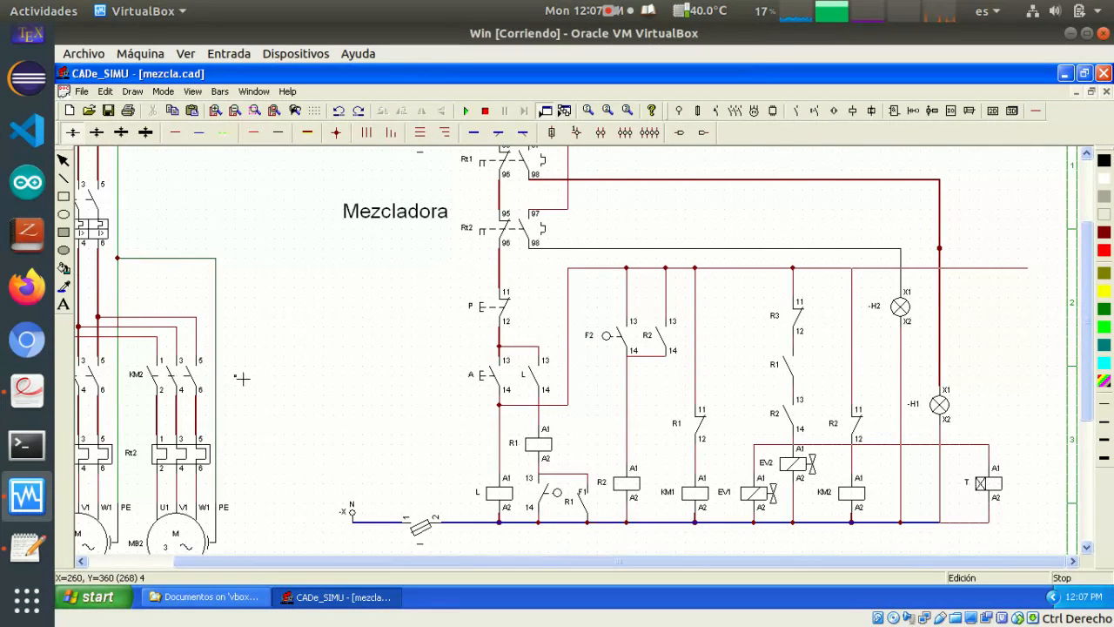
{"action": "left_click", "coordinate": [852, 110]}
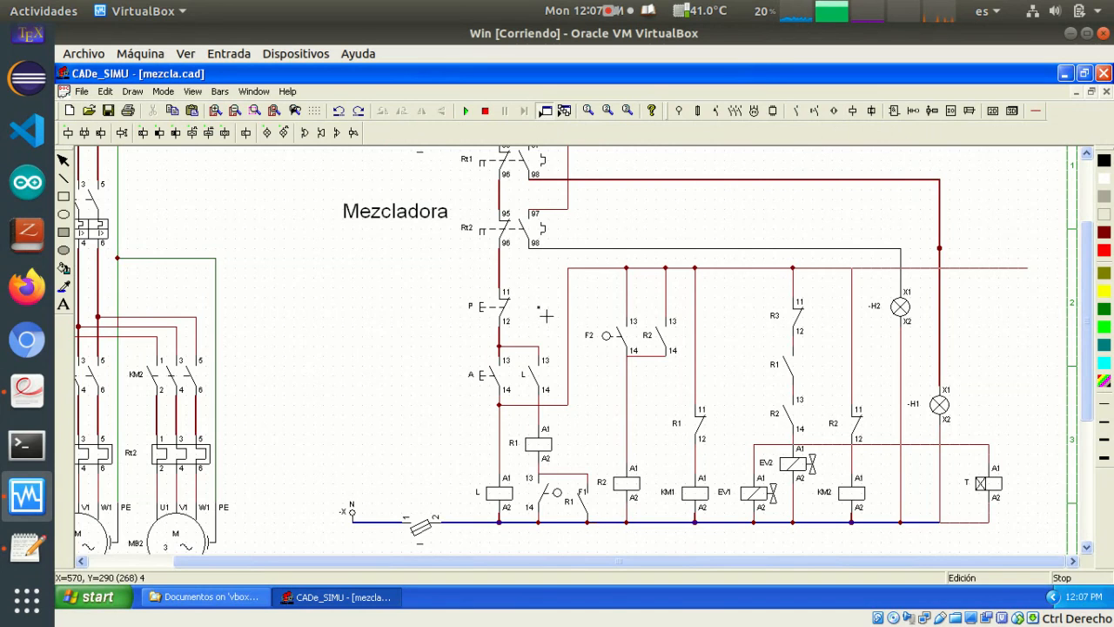
Simulate the circuit by closing the neutral fuse switch, starting with A and actuating F2 and F1, and stop the simulation
{"action": "left_click", "coordinate": [464, 111]}
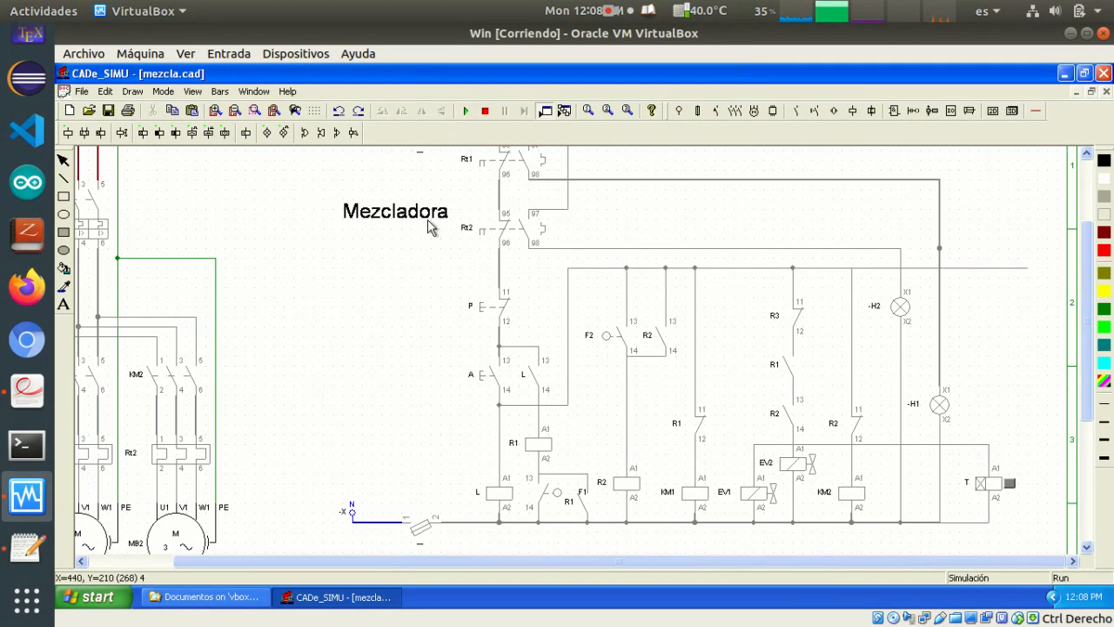
{"action": "left_click", "coordinate": [422, 525]}
{"action": "left_click", "coordinate": [481, 377]}
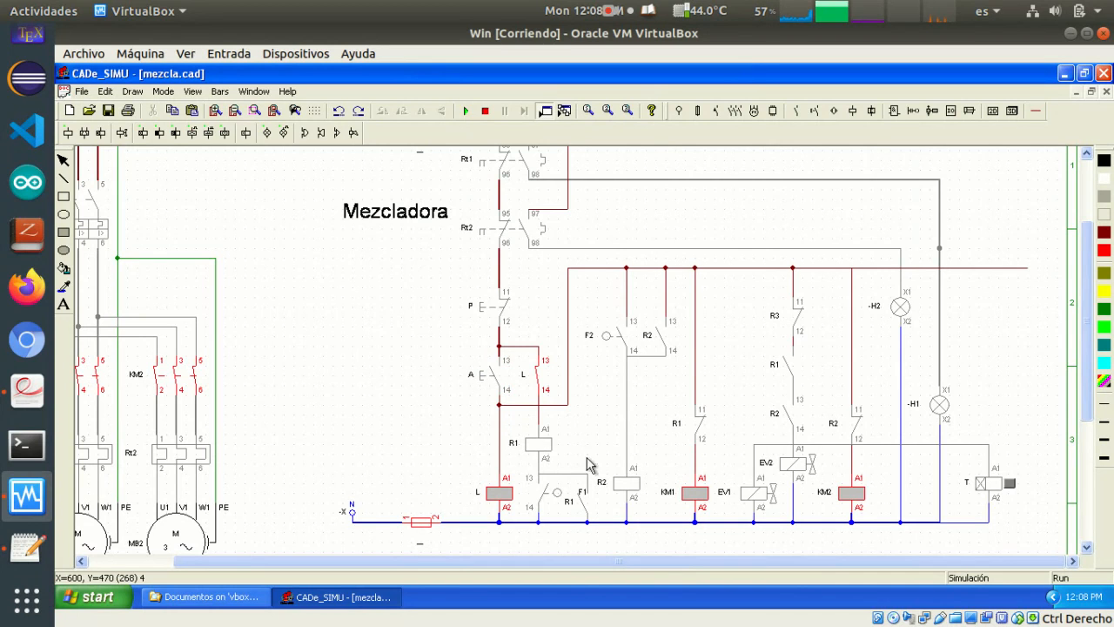
{"action": "left_click", "coordinate": [606, 340]}
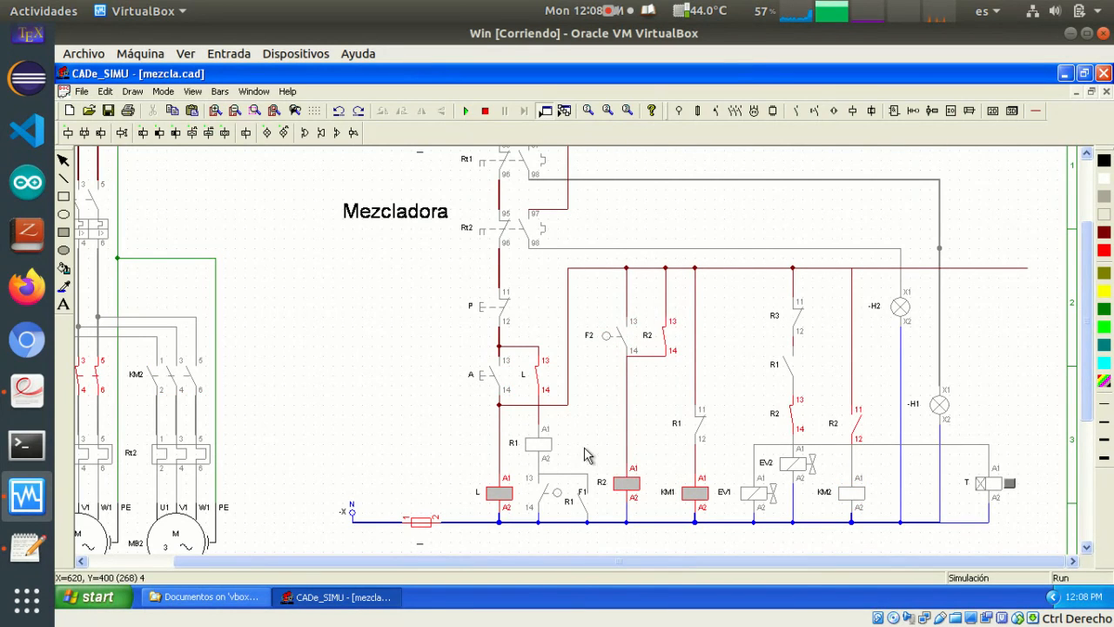
{"action": "left_click", "coordinate": [557, 496]}
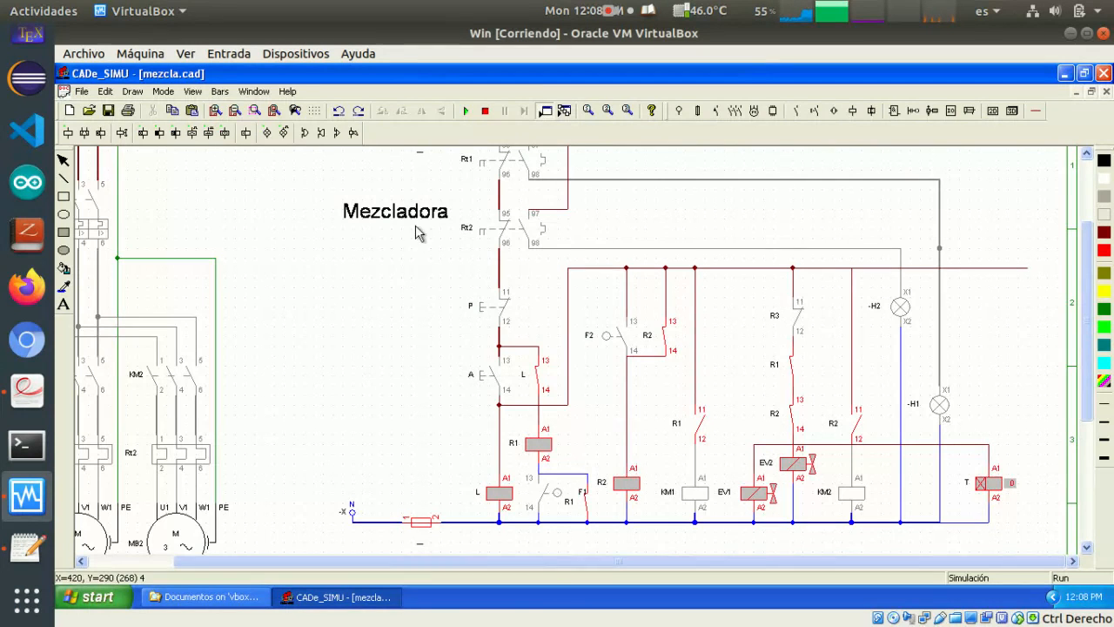
{"action": "left_click", "coordinate": [485, 114]}
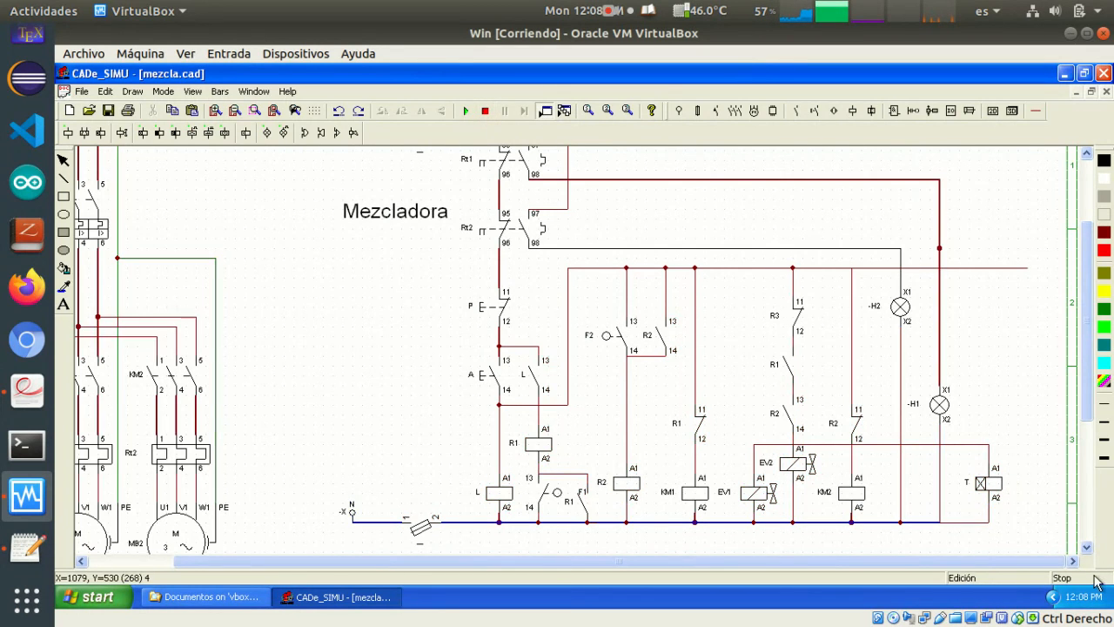
Edit the delay value of timer T
{"action": "double_click", "coordinate": [985, 484]}
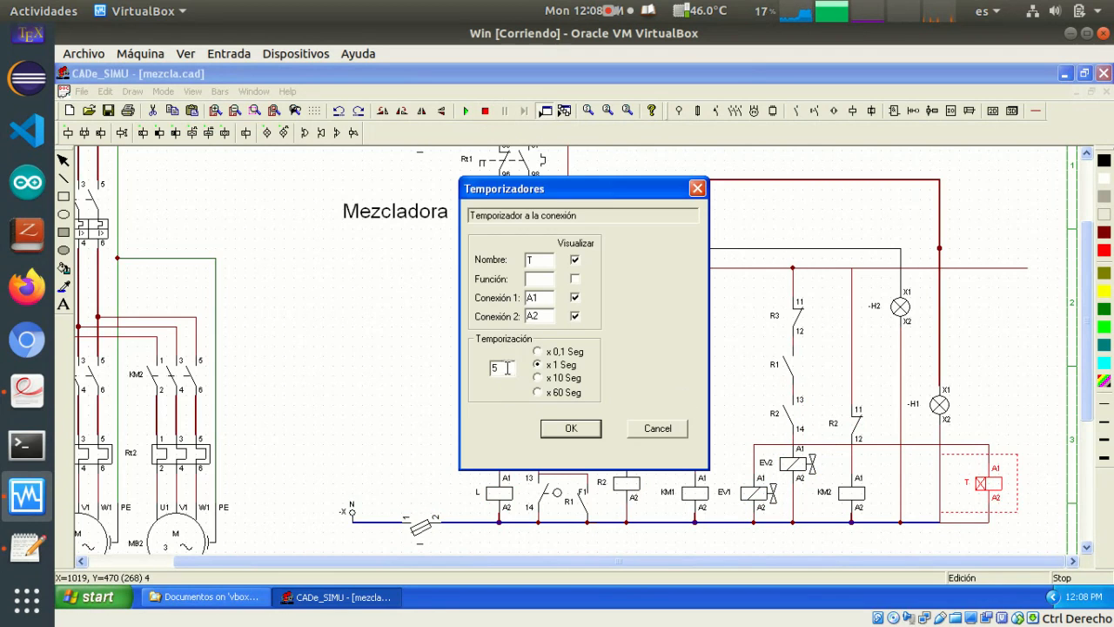
{"action": "left_click_drag", "start_coordinate": [499, 368], "coordinate": [484, 374]}
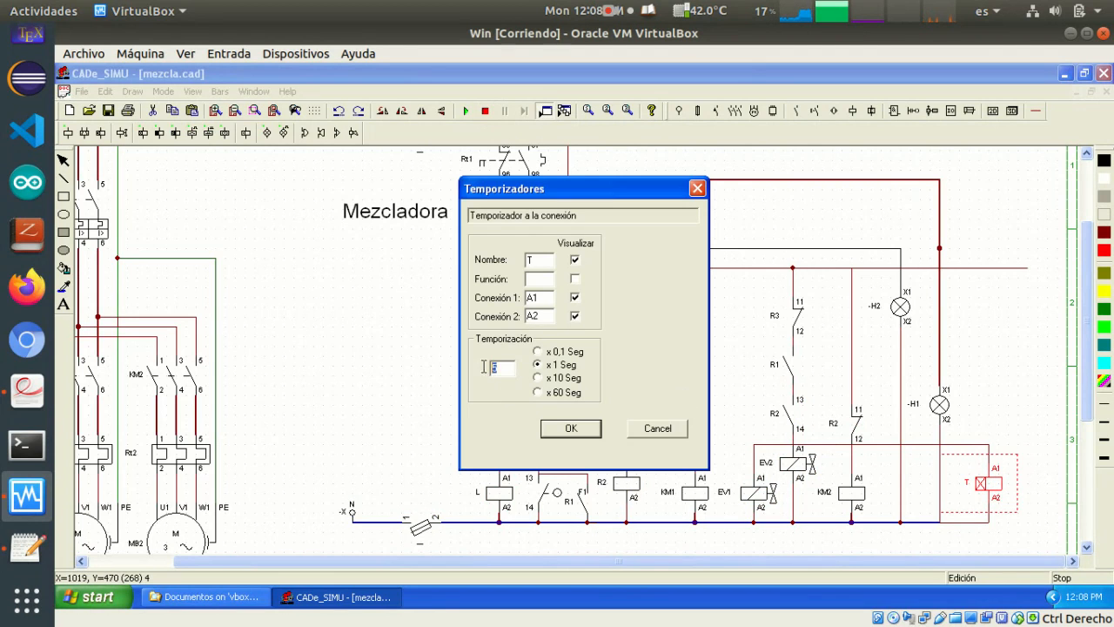
{"action": "left_click", "coordinate": [571, 428]}
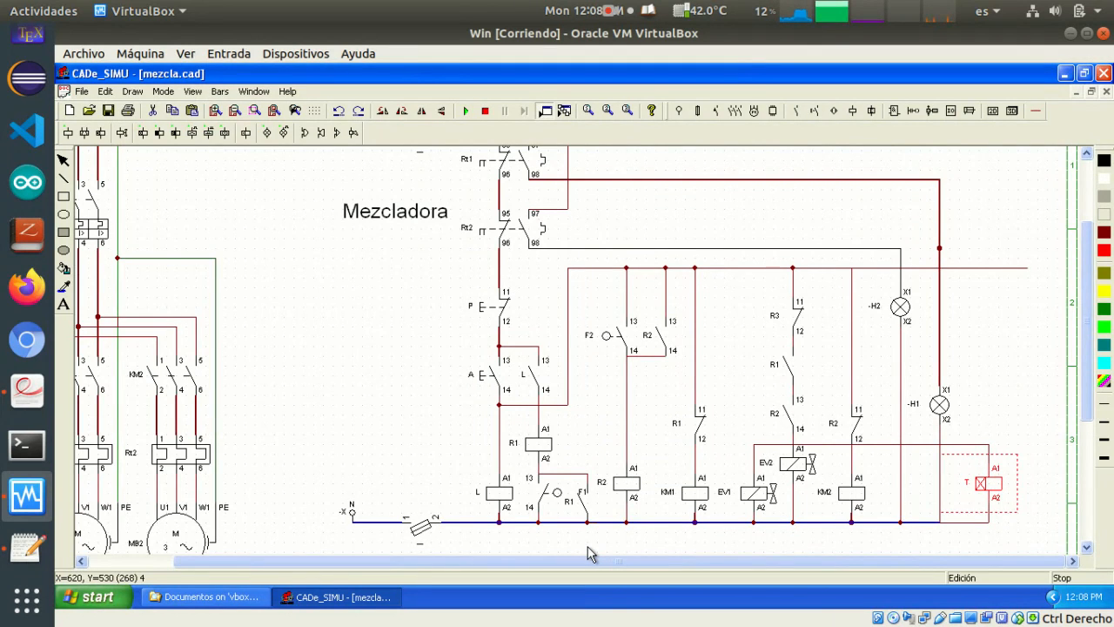
{"action": "left_click", "coordinate": [1001, 357]}
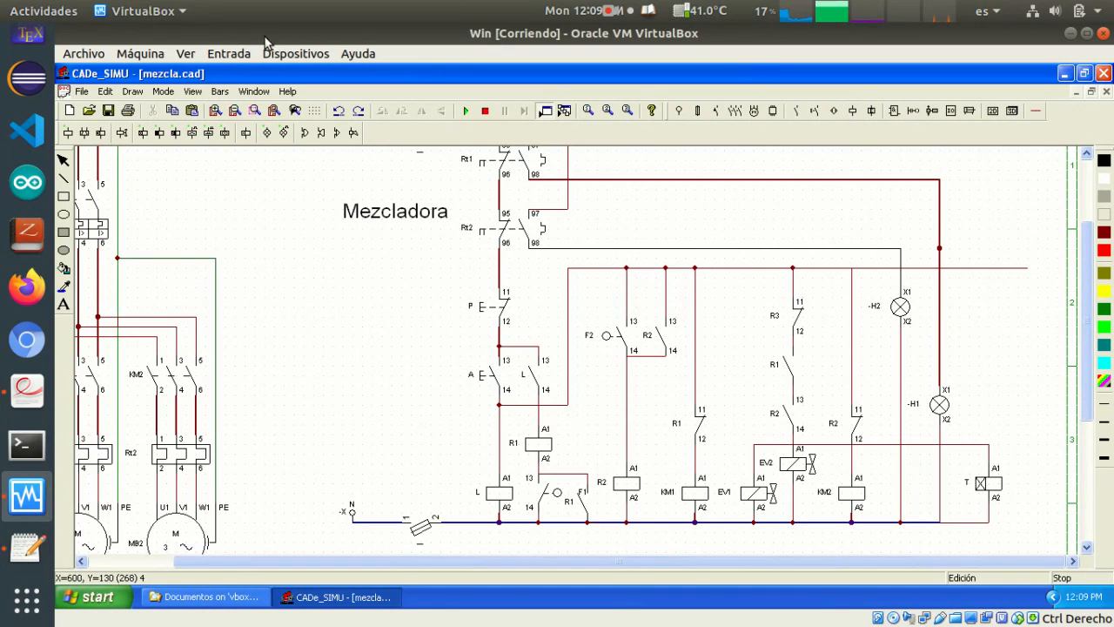
Place a monostable relay coil beside timer T and name it R3
{"action": "left_click", "coordinate": [68, 135]}
{"action": "left_click", "coordinate": [88, 165]}
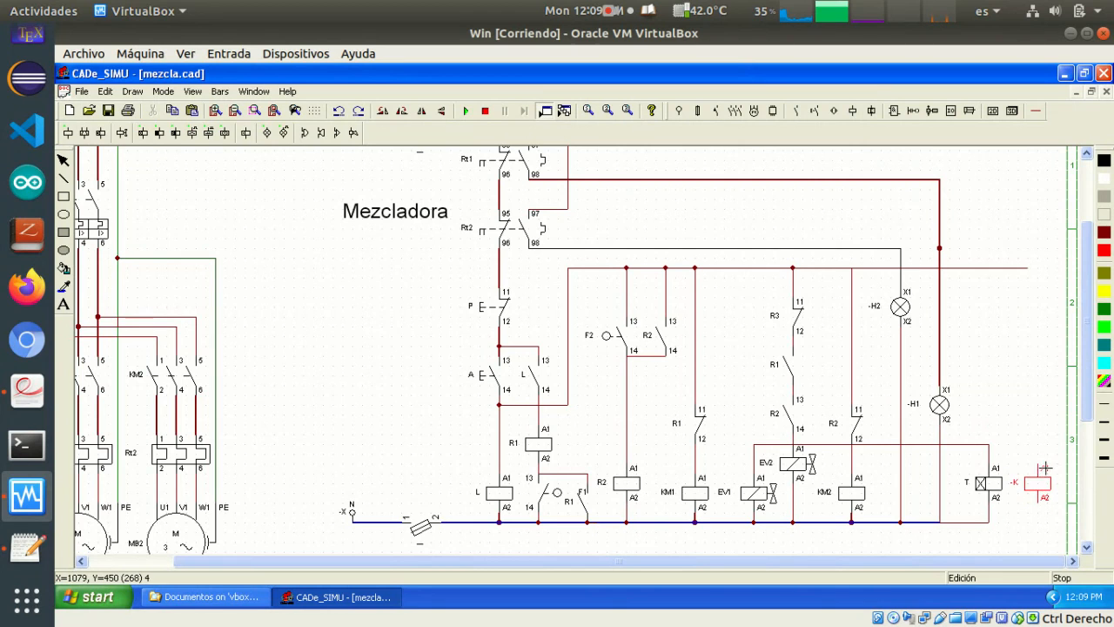
{"action": "left_click", "coordinate": [1040, 474]}
{"action": "right_click", "coordinate": [1023, 520]}
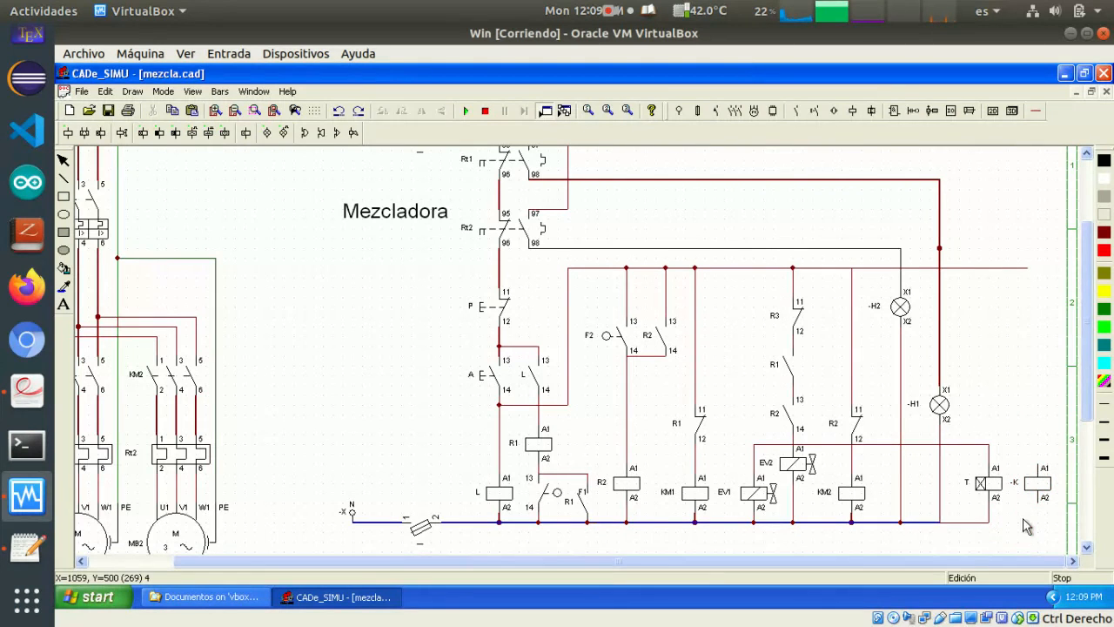
{"action": "double_click", "coordinate": [1038, 489]}
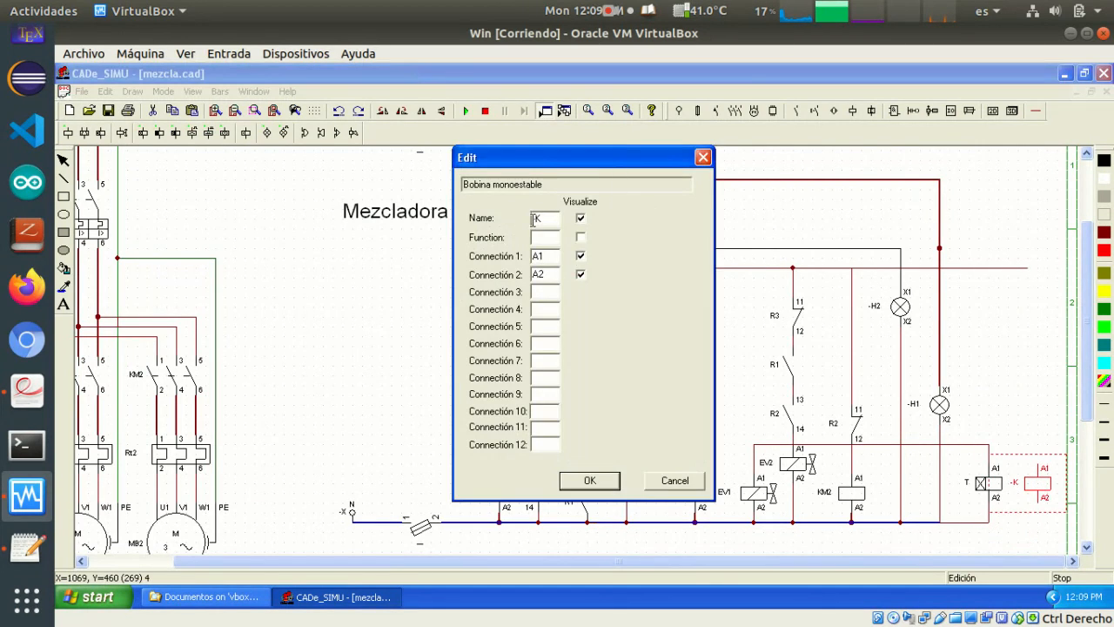
{"action": "left_click_drag", "start_coordinate": [546, 217], "coordinate": [515, 215]}
{"action": "type", "text": "R3"}
{"action": "key", "text": "Return"}
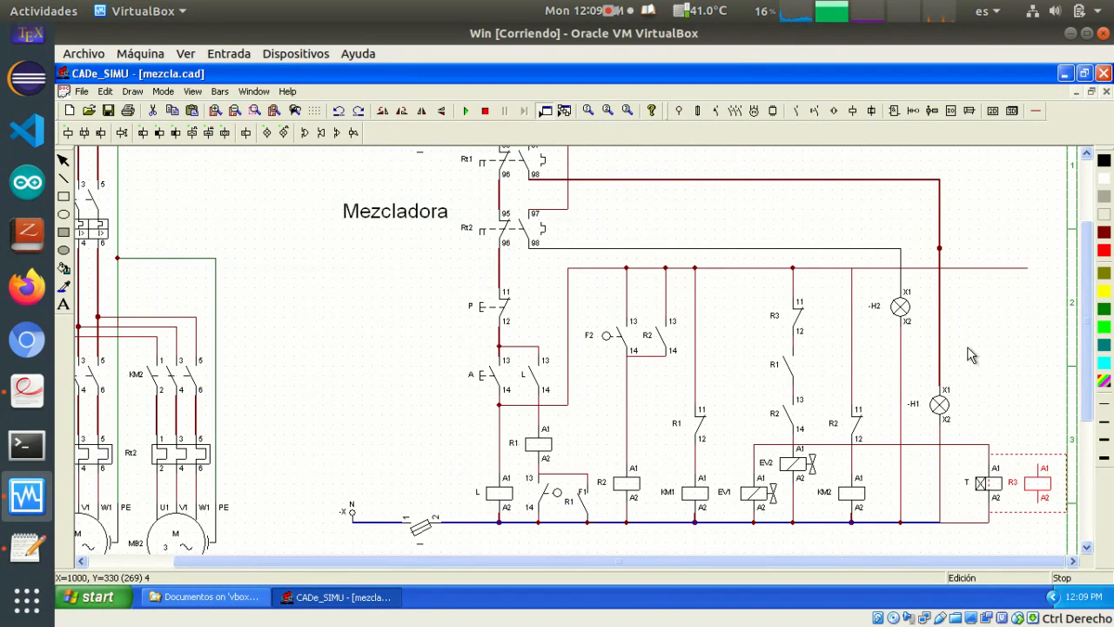
{"action": "left_click", "coordinate": [996, 426]}
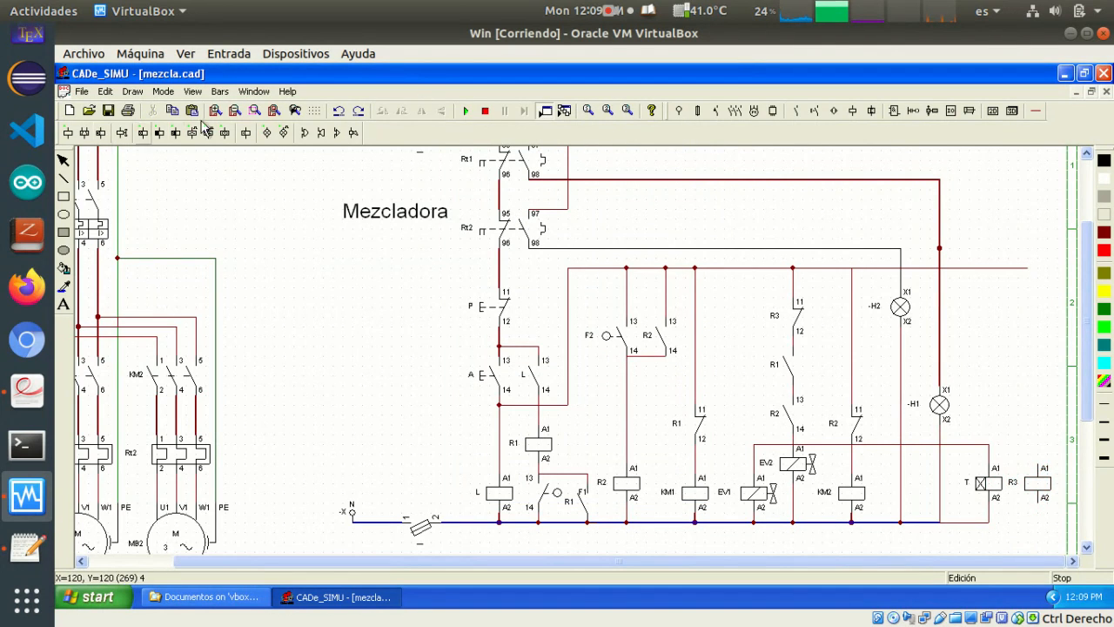
Extend the neutral line past timer T and wire relay coil R3's A2 terminal down to it
{"action": "left_click", "coordinate": [1036, 110]}
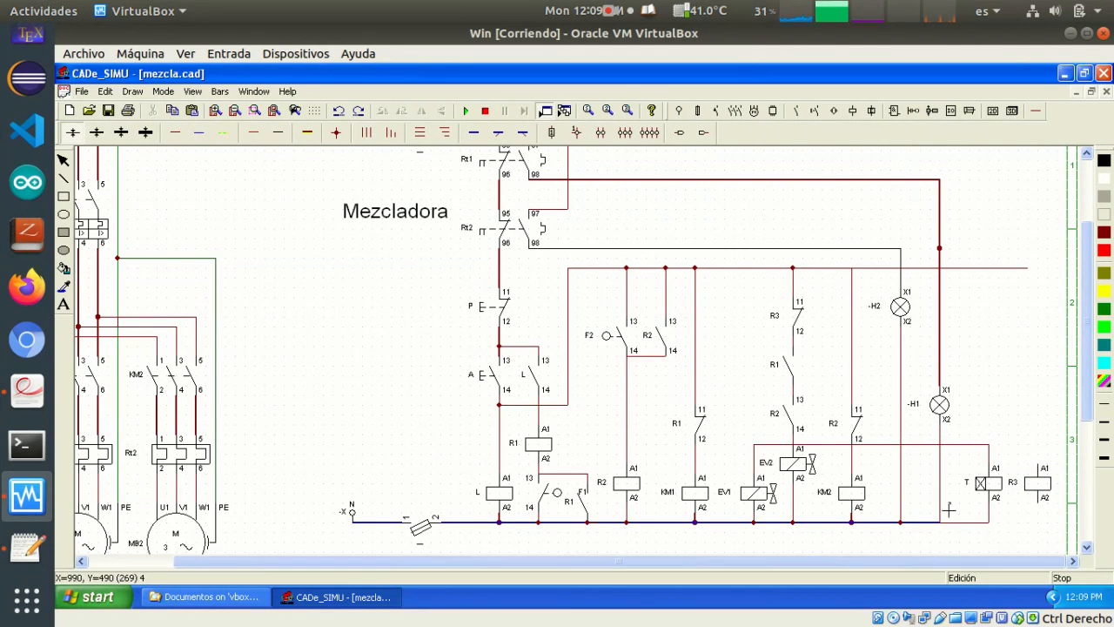
{"action": "left_click_drag", "start_coordinate": [991, 525], "coordinate": [1048, 524]}
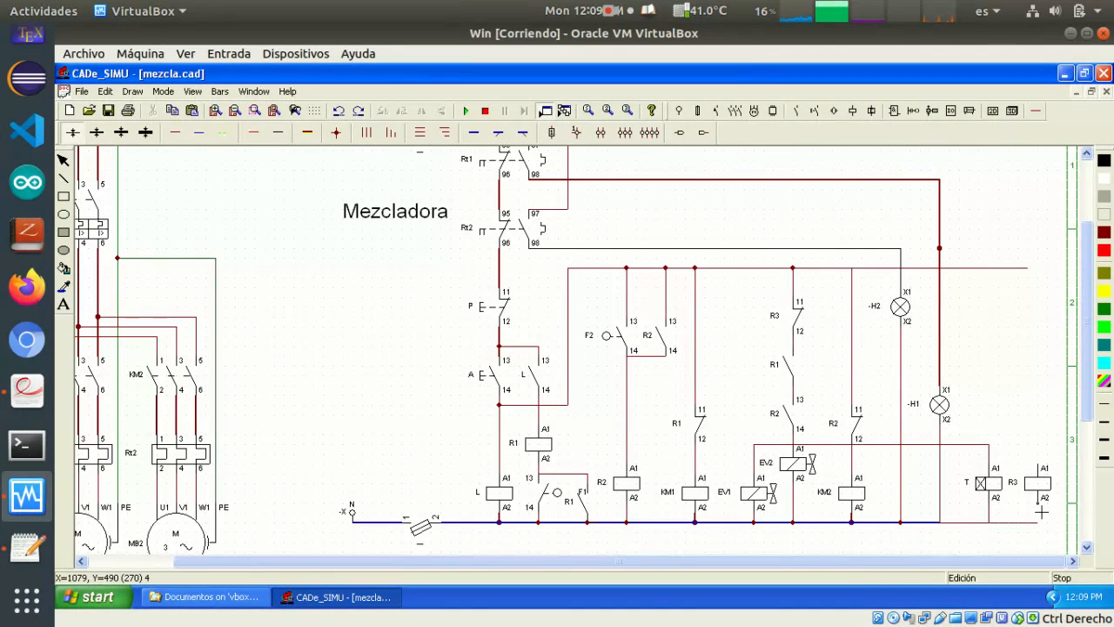
{"action": "left_click_drag", "start_coordinate": [1038, 504], "coordinate": [1038, 522]}
Place a normally open auxiliary contact directly above relay coil R3
{"action": "left_click", "coordinate": [803, 114]}
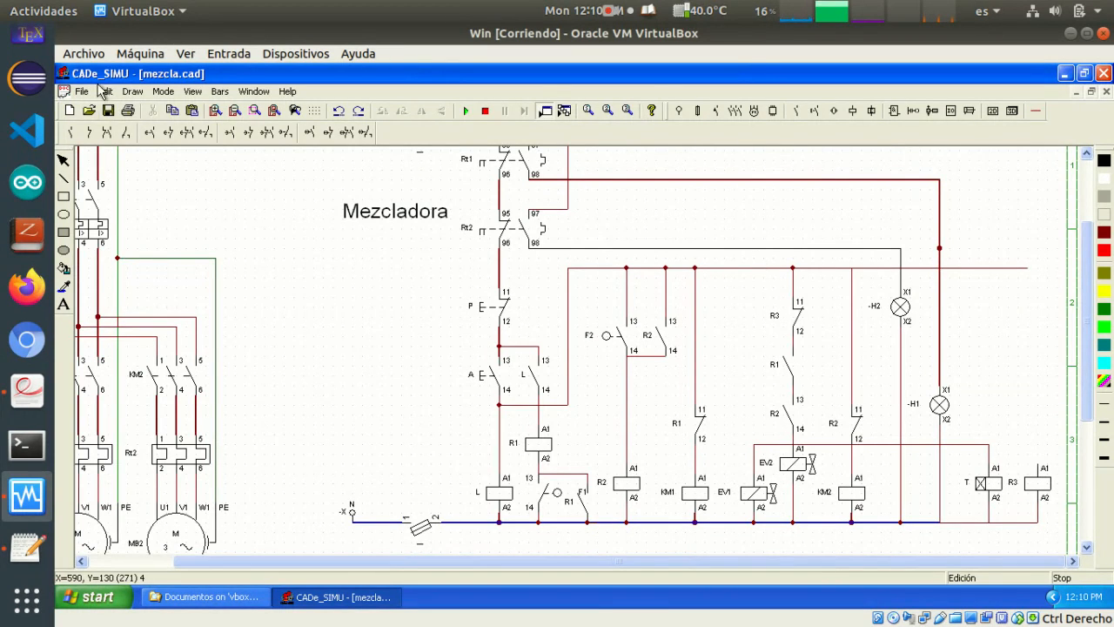
{"action": "left_click", "coordinate": [73, 133]}
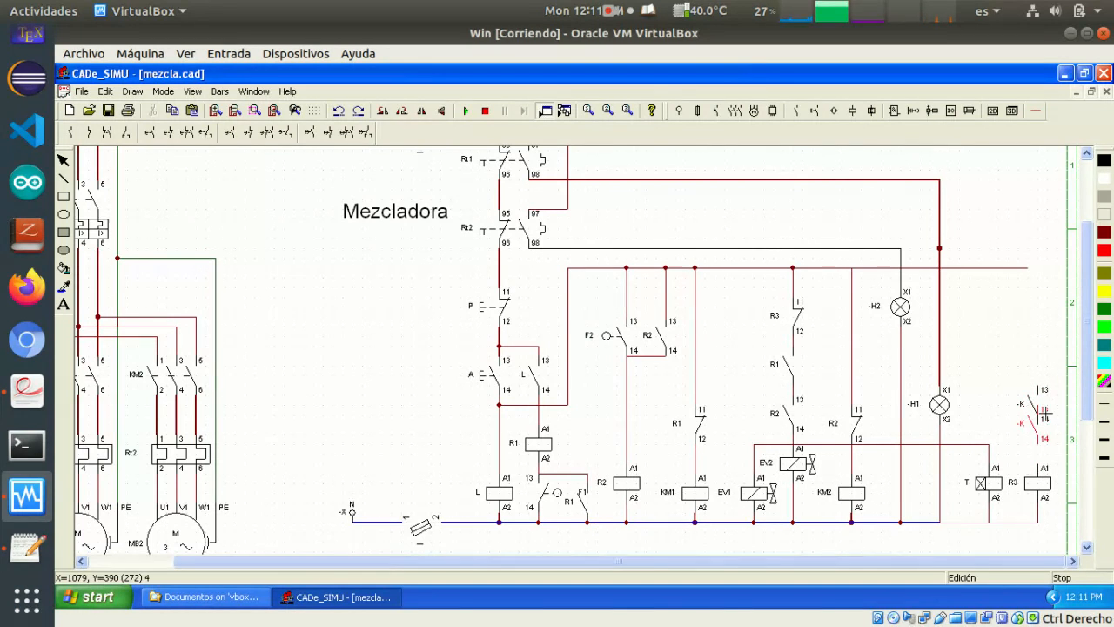
{"action": "left_click", "coordinate": [1044, 389]}
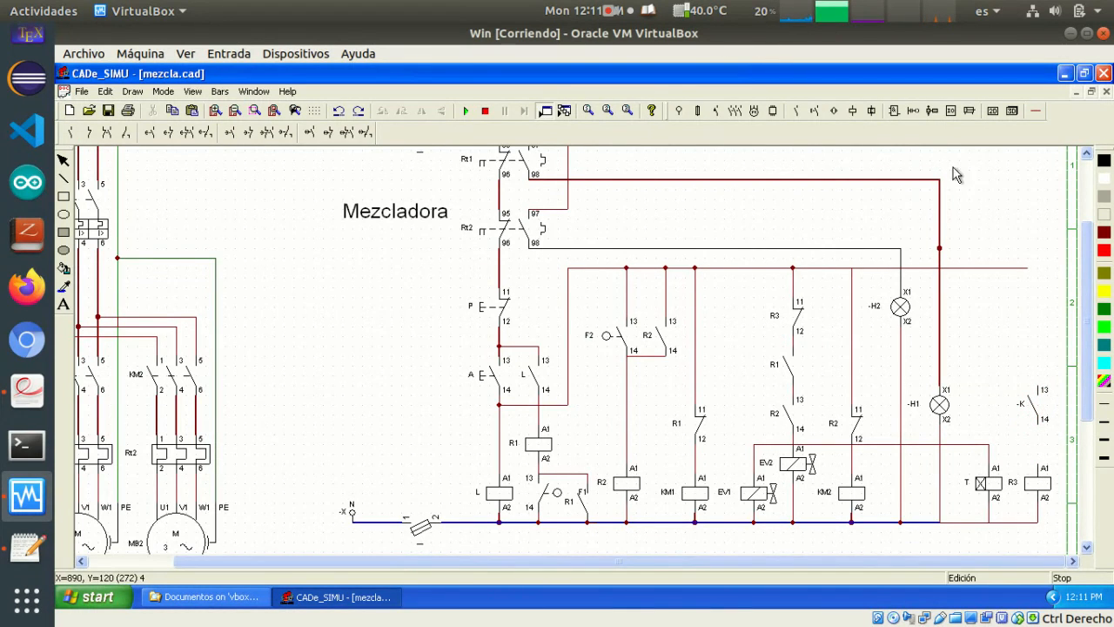
Wire the contact above R3 to the coil's A1 terminal and up to the extended upper supply line
{"action": "left_click", "coordinate": [1036, 111]}
{"action": "left_click", "coordinate": [178, 131]}
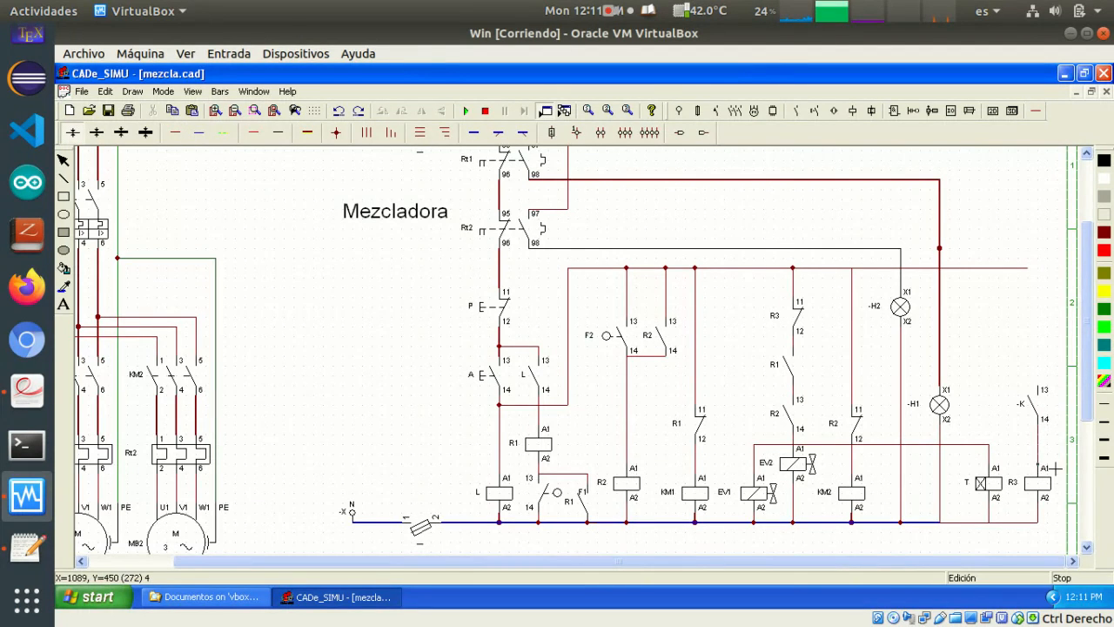
{"action": "mouse_move", "coordinate": [1031, 272]}
{"action": "left_mouse_down"}
{"action": "mouse_move", "coordinate": [1040, 348]}
{"action": "mouse_move", "coordinate": [1069, 389]}
{"action": "mouse_move", "coordinate": [1049, 269]}
{"action": "mouse_move", "coordinate": [1056, 393]}
{"action": "left_mouse_up"}
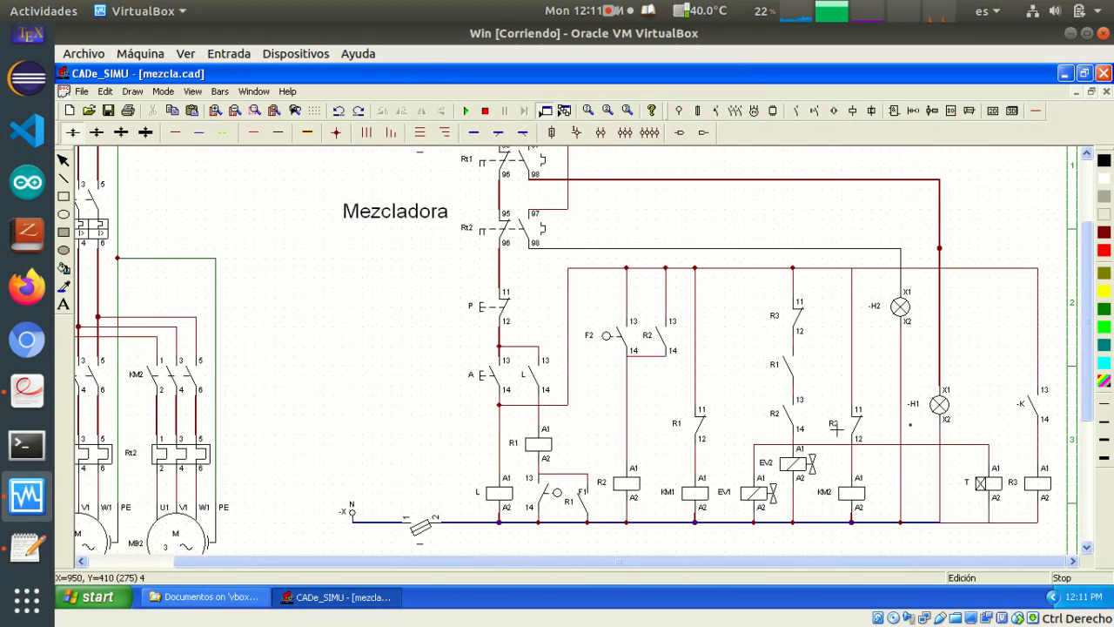
Name the normally open auxiliary contact above R3 as T
{"action": "double_click", "coordinate": [1032, 409]}
{"action": "double_click", "coordinate": [545, 257]}
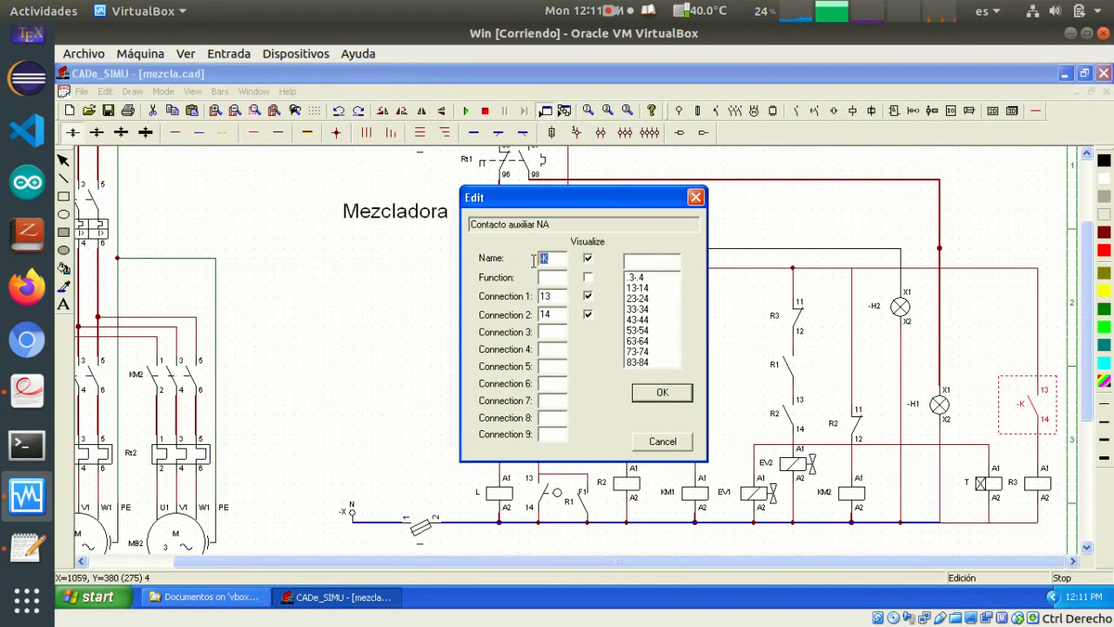
{"action": "type", "text": "T"}
{"action": "left_click", "coordinate": [663, 393]}
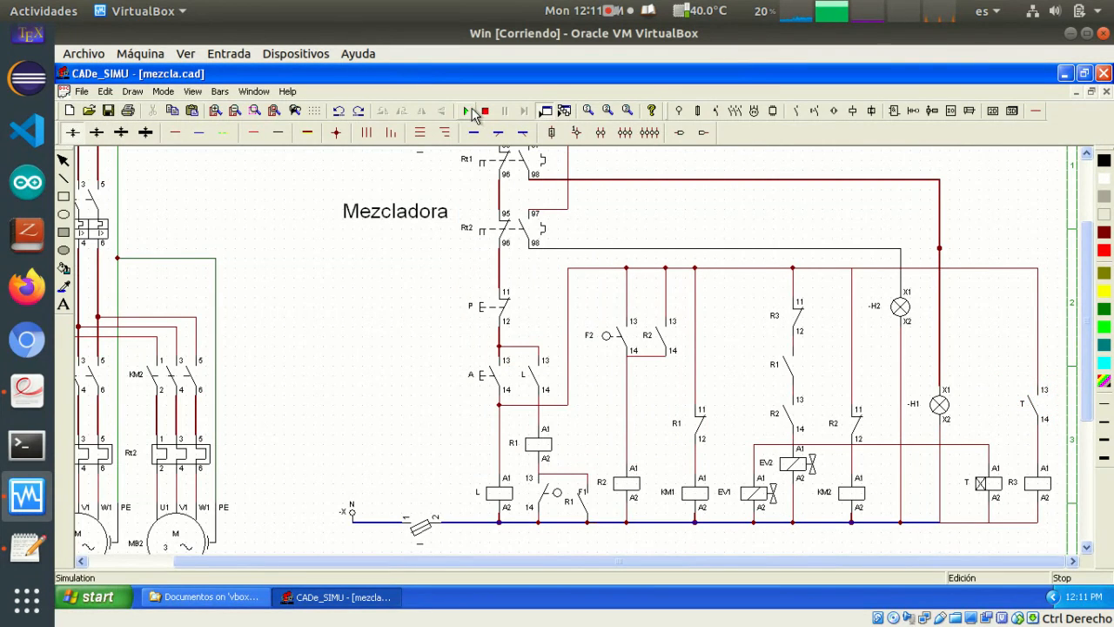
Simulate the circuit by closing the neutral fuse switch, starting with A, and actuating F1 and F2 to check R3's branch
{"action": "left_click", "coordinate": [467, 112]}
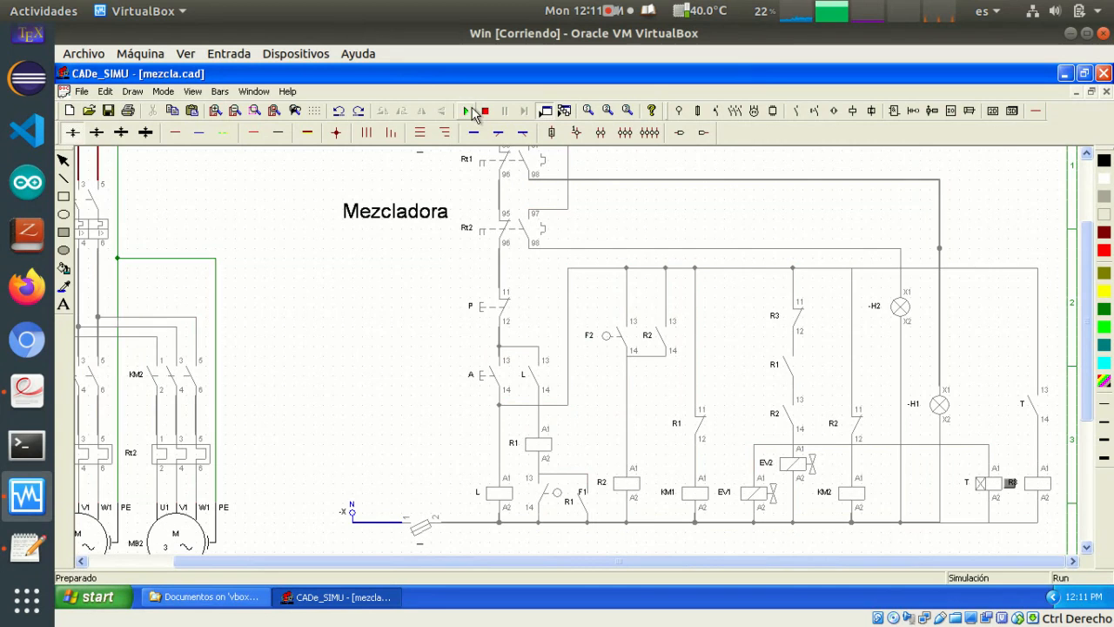
{"action": "left_click", "coordinate": [418, 525]}
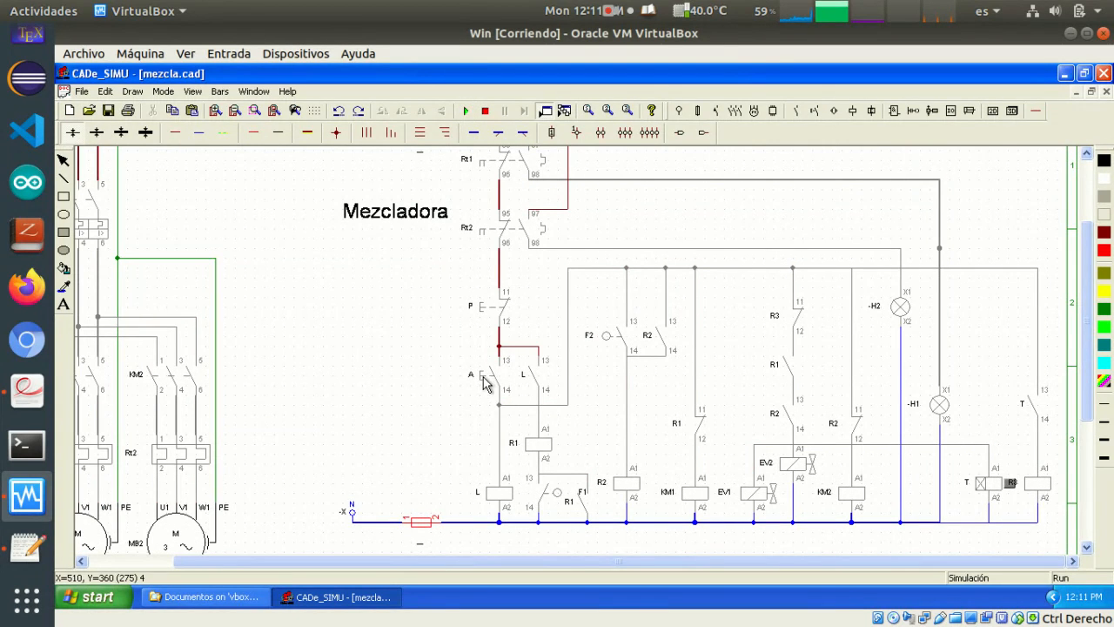
{"action": "left_click", "coordinate": [484, 384]}
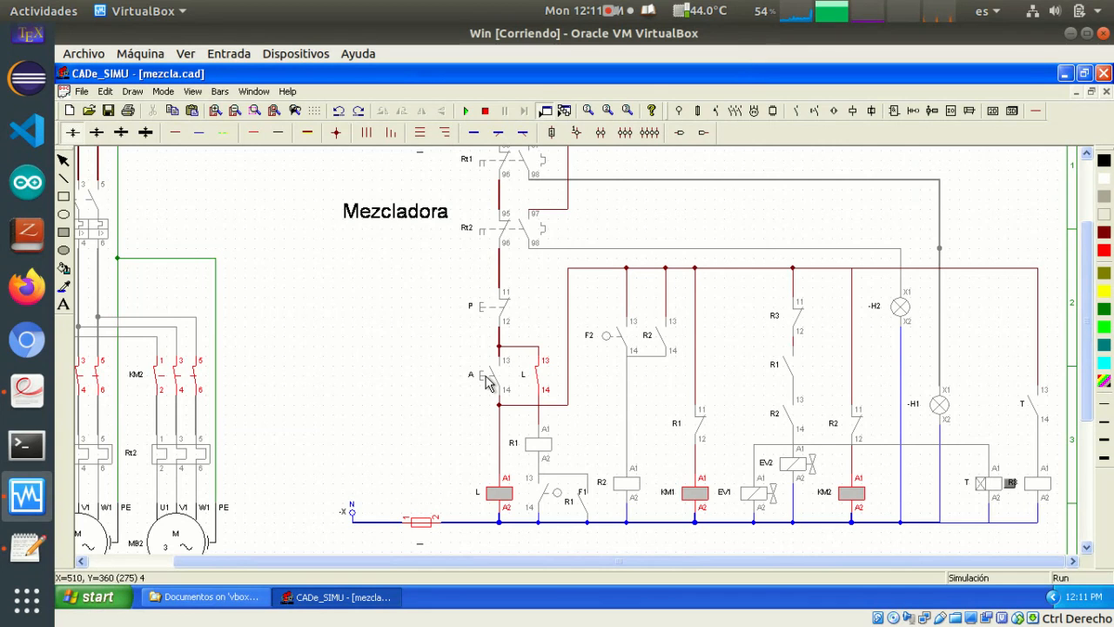
{"action": "left_click", "coordinate": [561, 496]}
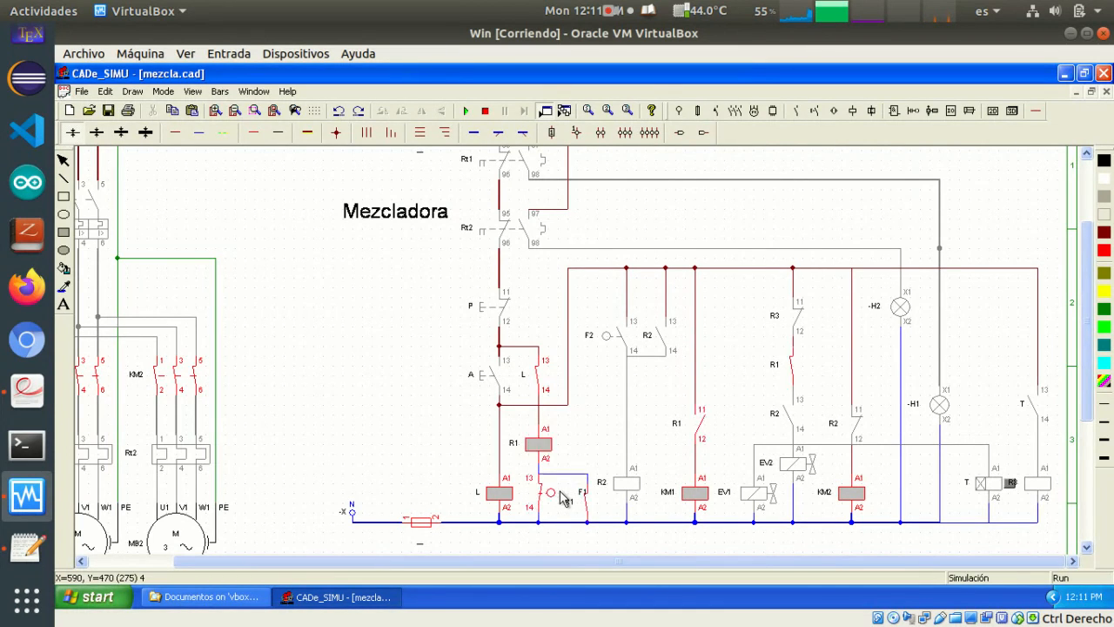
{"action": "left_click", "coordinate": [609, 338]}
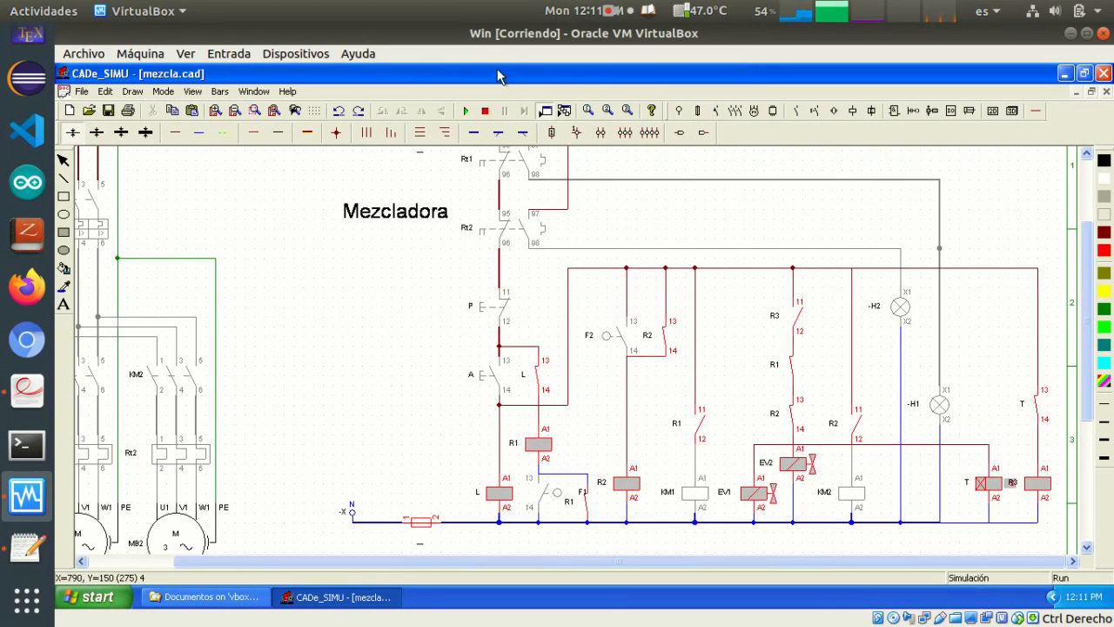
Replace the auxiliary contact T above R3 with a normally open on-delay timer contact
{"action": "left_click", "coordinate": [1042, 422]}
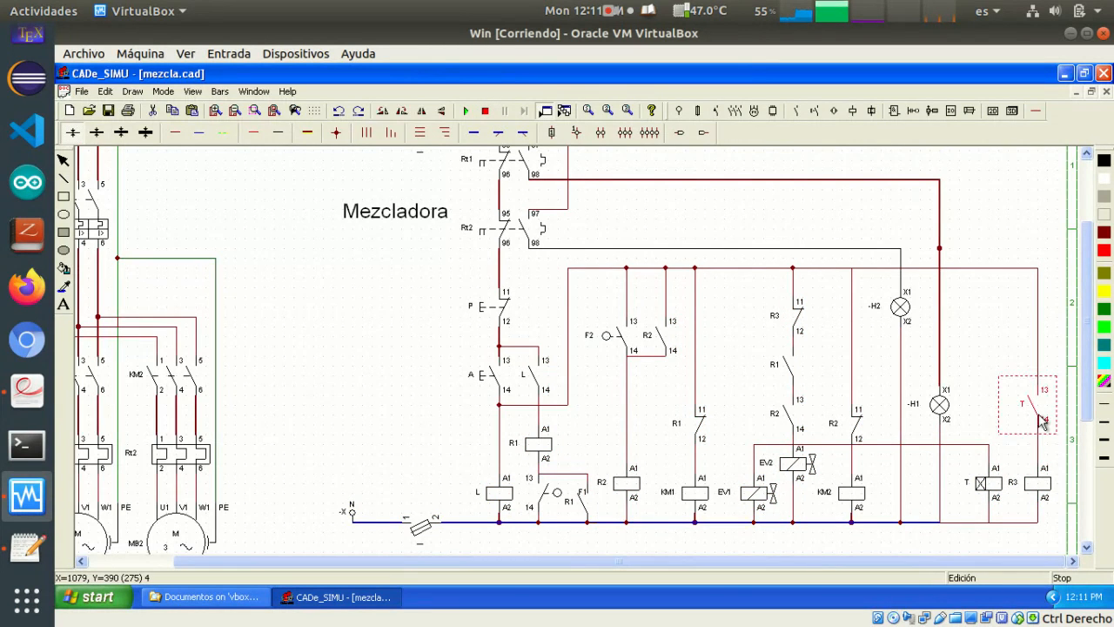
{"action": "key", "text": "Delete"}
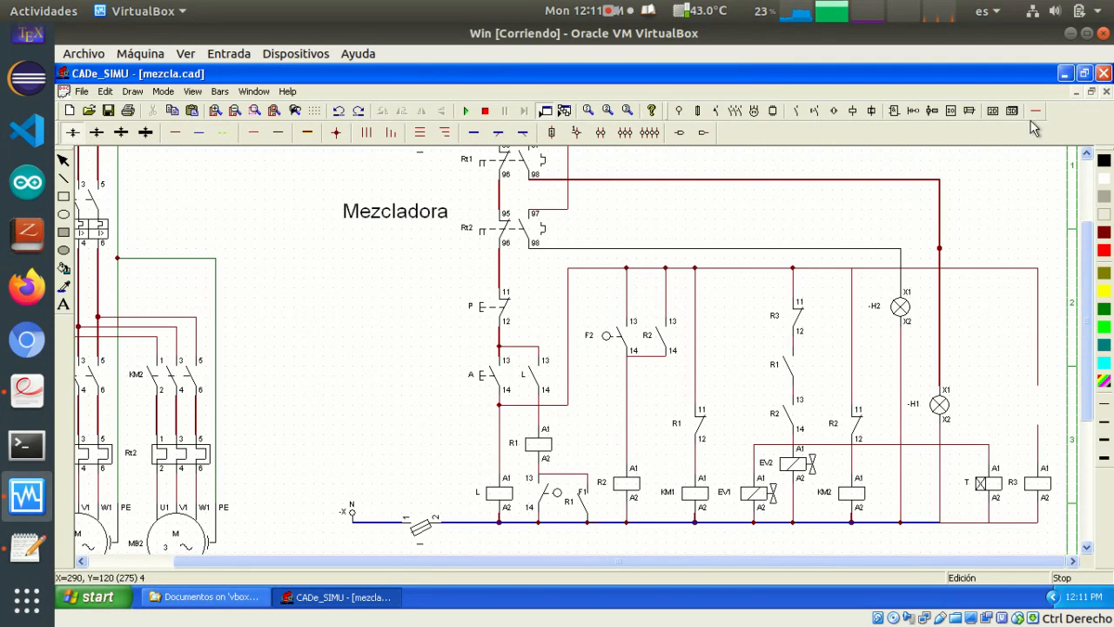
{"action": "left_click", "coordinate": [815, 110]}
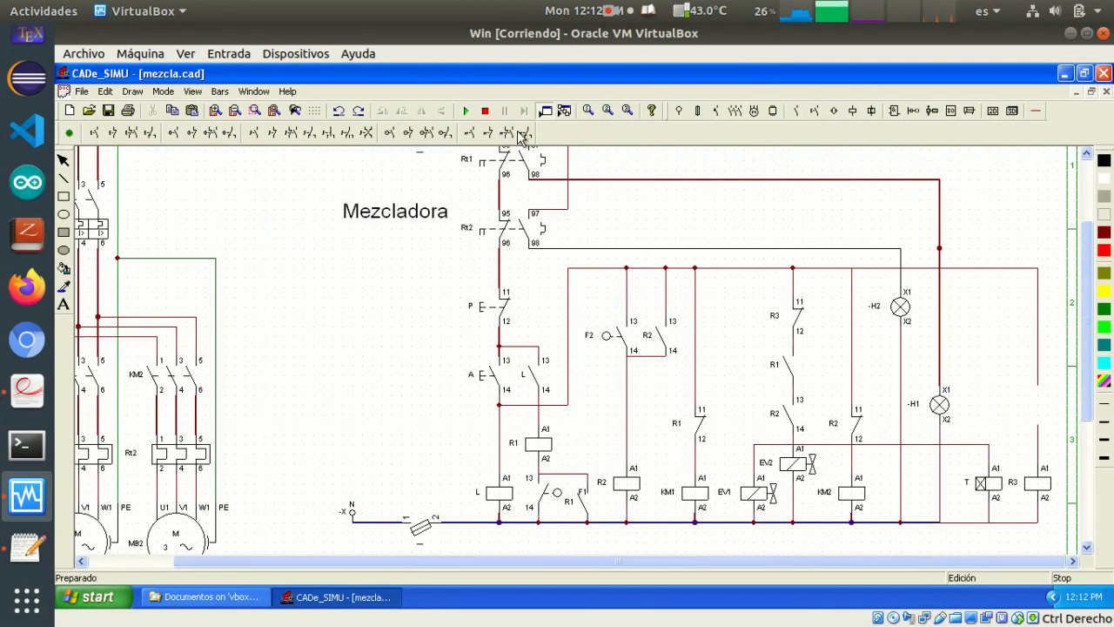
{"action": "left_click", "coordinate": [794, 110]}
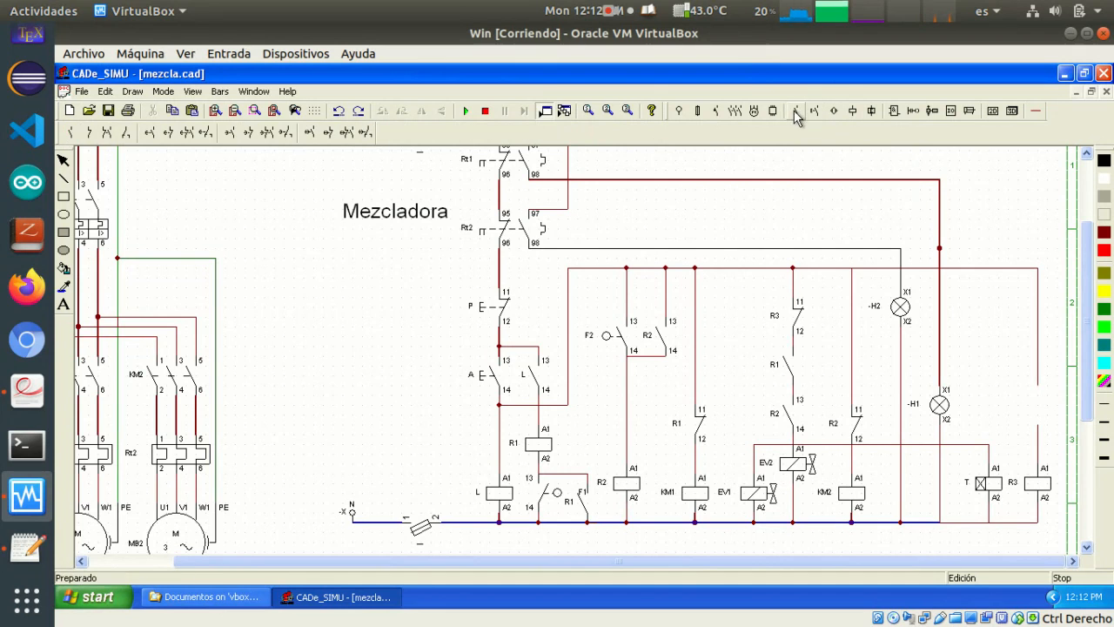
{"action": "left_click", "coordinate": [151, 130]}
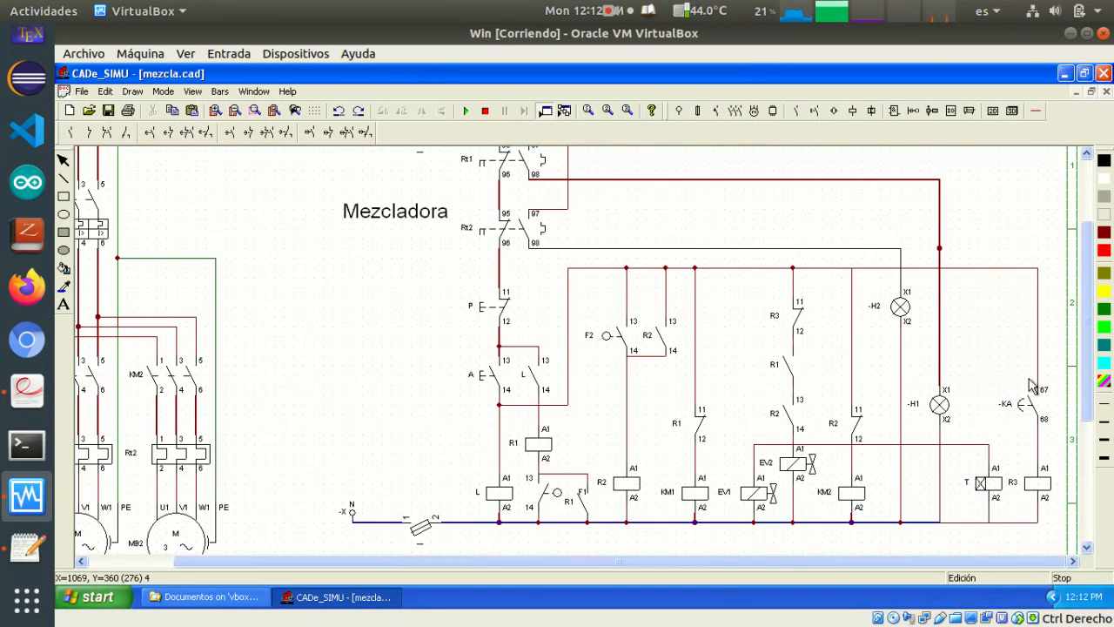
{"action": "left_click", "coordinate": [1042, 393]}
Name the timer contact above R3 as T
{"action": "double_click", "coordinate": [1007, 412]}
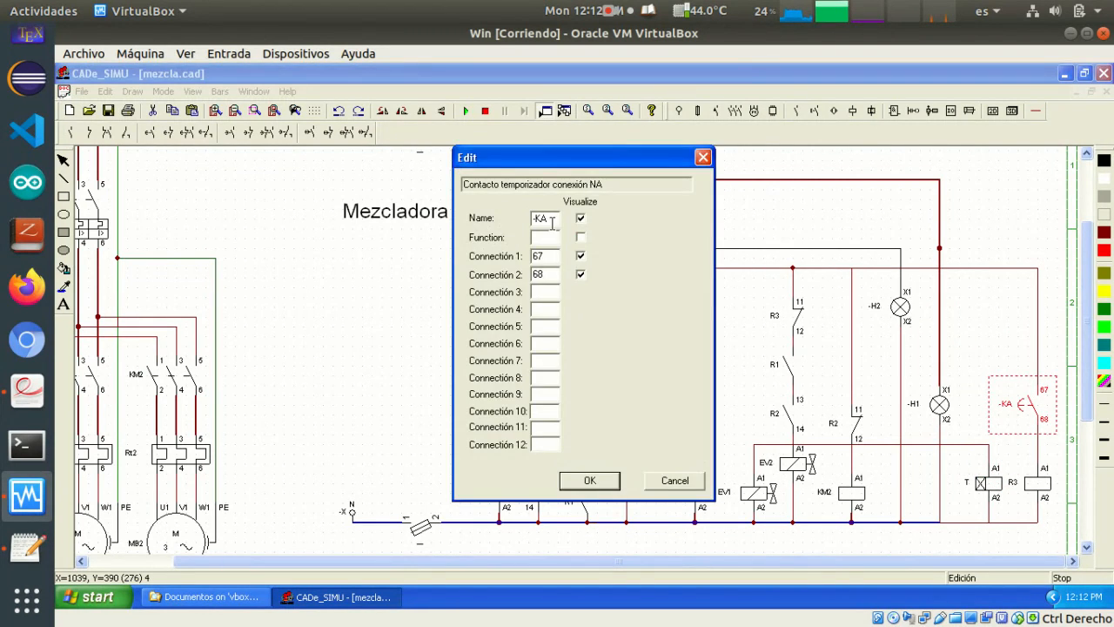
{"action": "left_click_drag", "start_coordinate": [550, 218], "coordinate": [503, 216]}
{"action": "type", "text": "T"}
{"action": "left_click", "coordinate": [598, 483]}
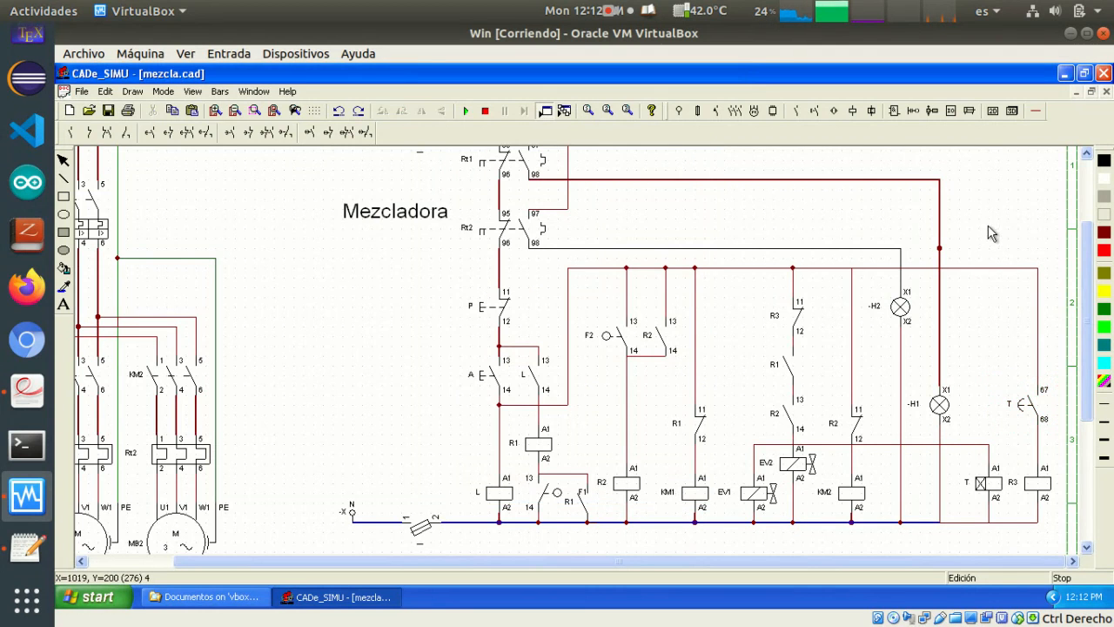
Simulate the circuit with the timed contact by closing the fuse switch, starting with A and actuating F1 and F2, and stop the simulation
{"action": "left_click", "coordinate": [467, 110]}
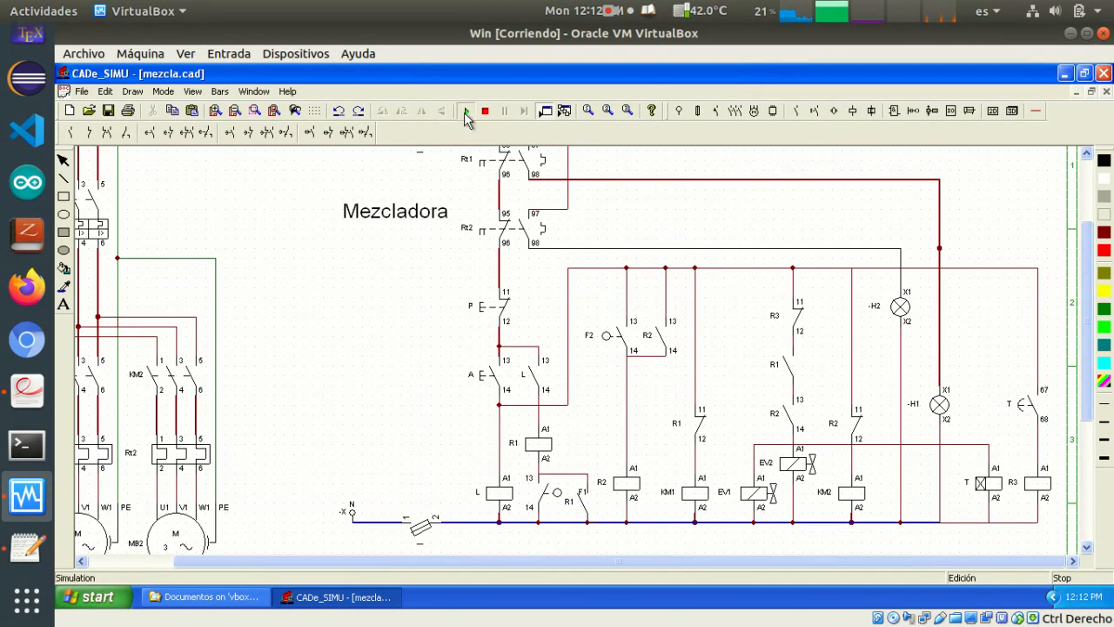
{"action": "left_click", "coordinate": [420, 529]}
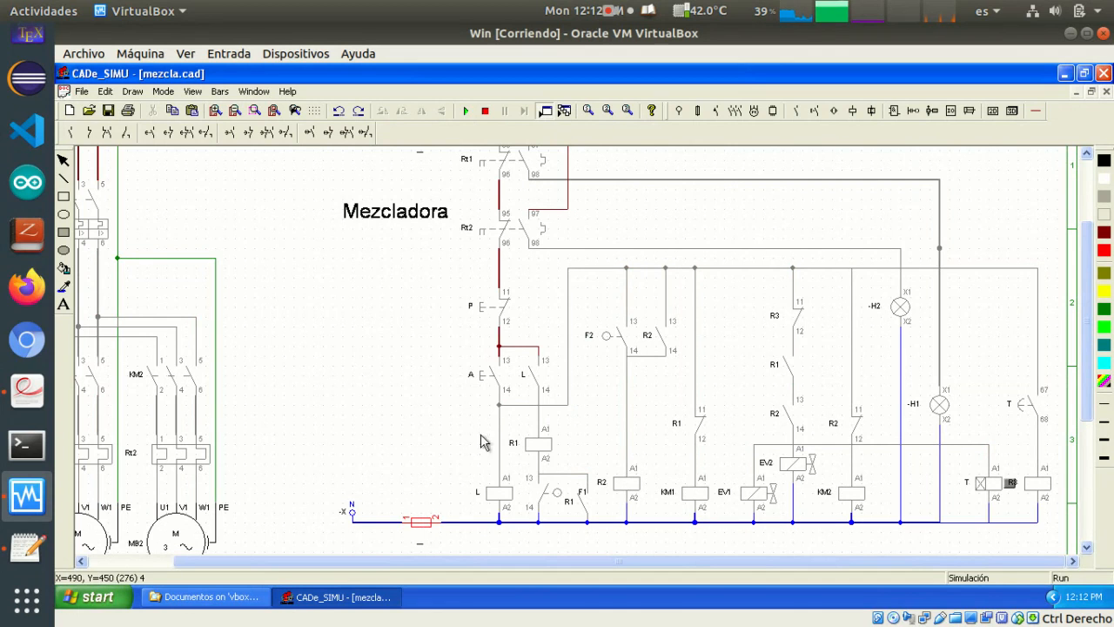
{"action": "left_click", "coordinate": [488, 378]}
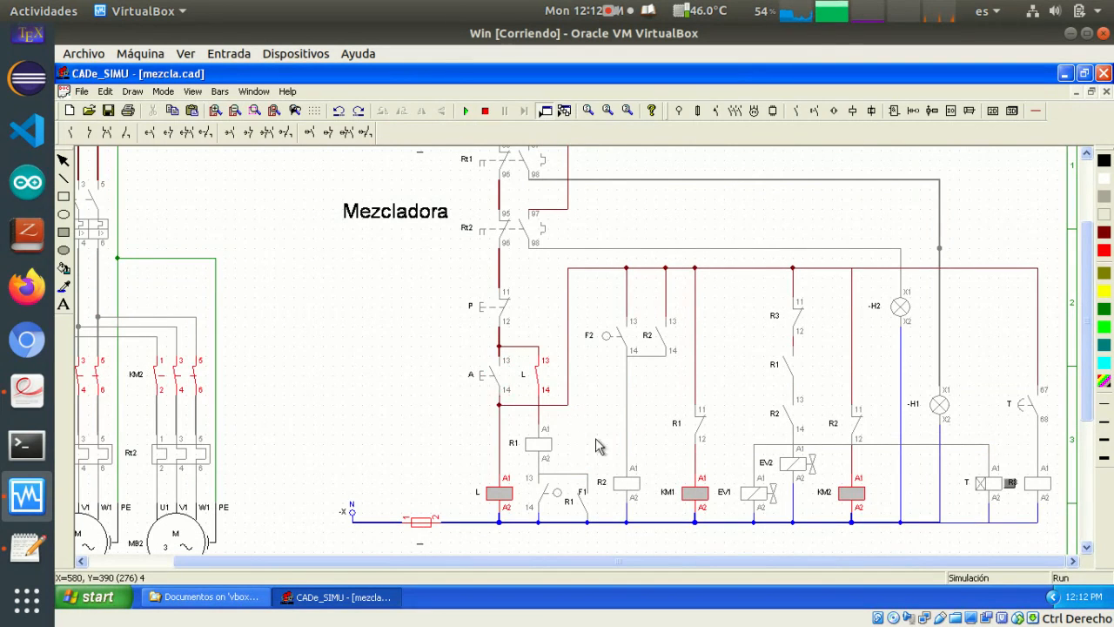
{"action": "left_click", "coordinate": [554, 495]}
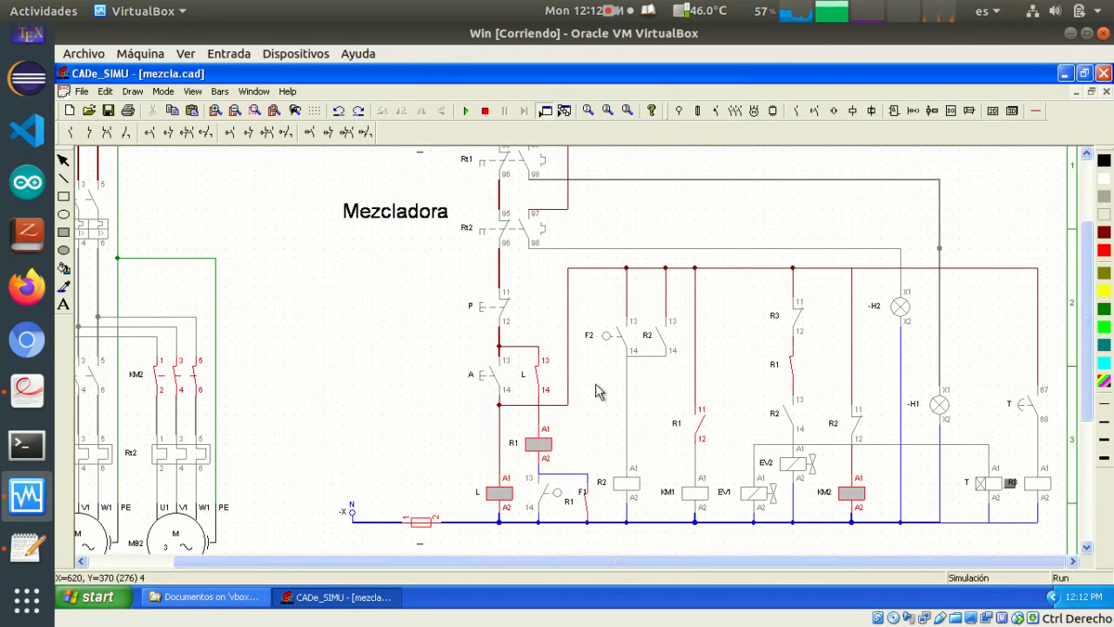
{"action": "left_click", "coordinate": [608, 342]}
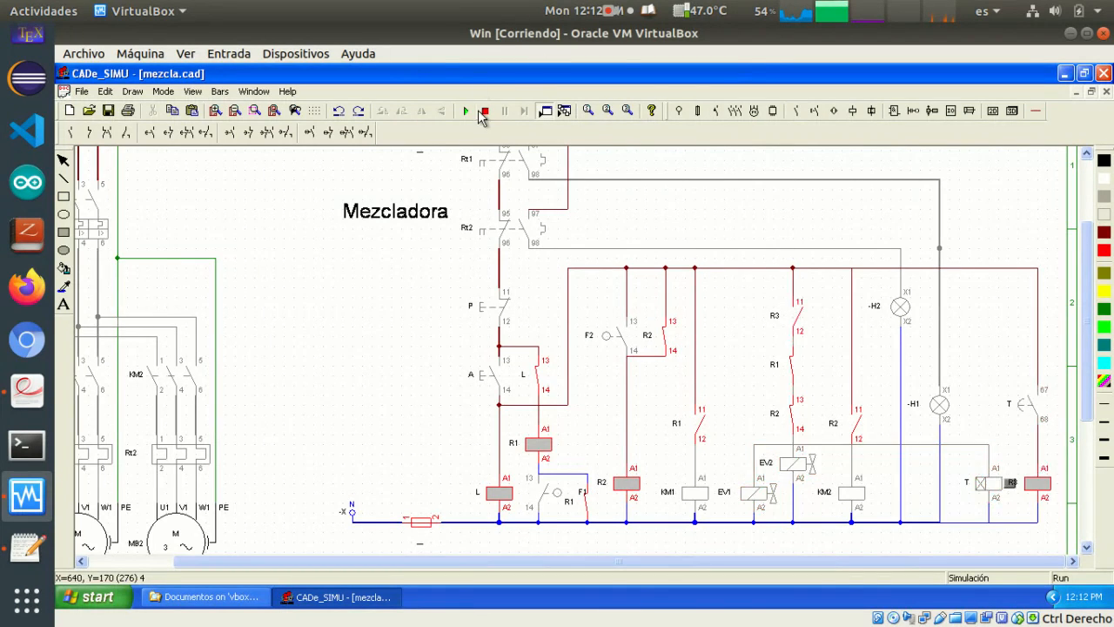
{"action": "left_click", "coordinate": [483, 111]}
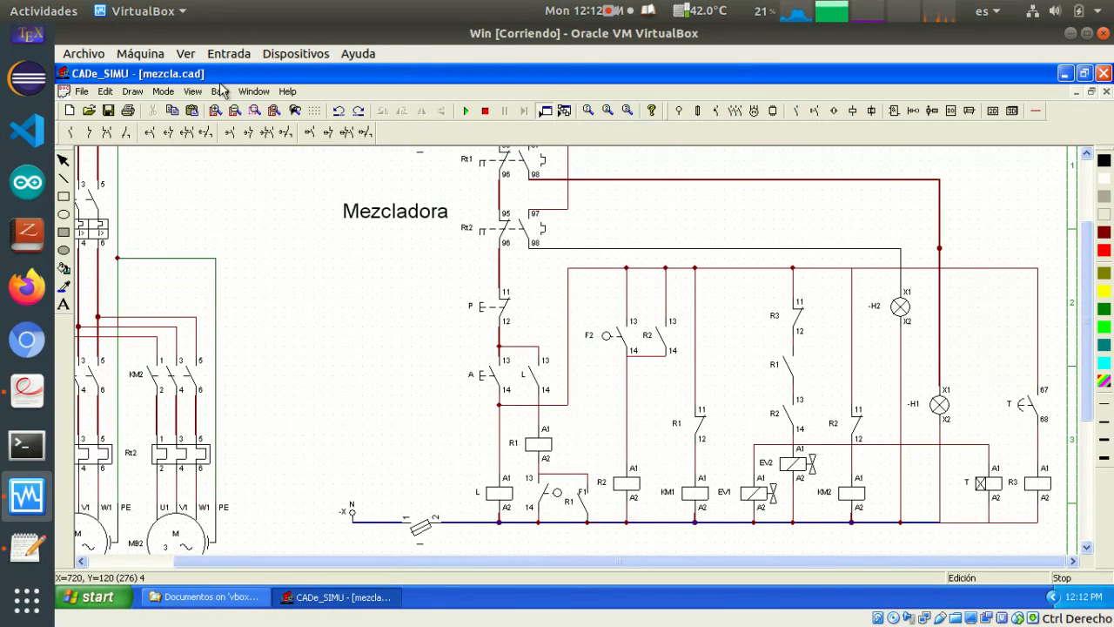
Place a normally open auxiliary contact beside timer contact T and name it R3
{"action": "left_click", "coordinate": [86, 132]}
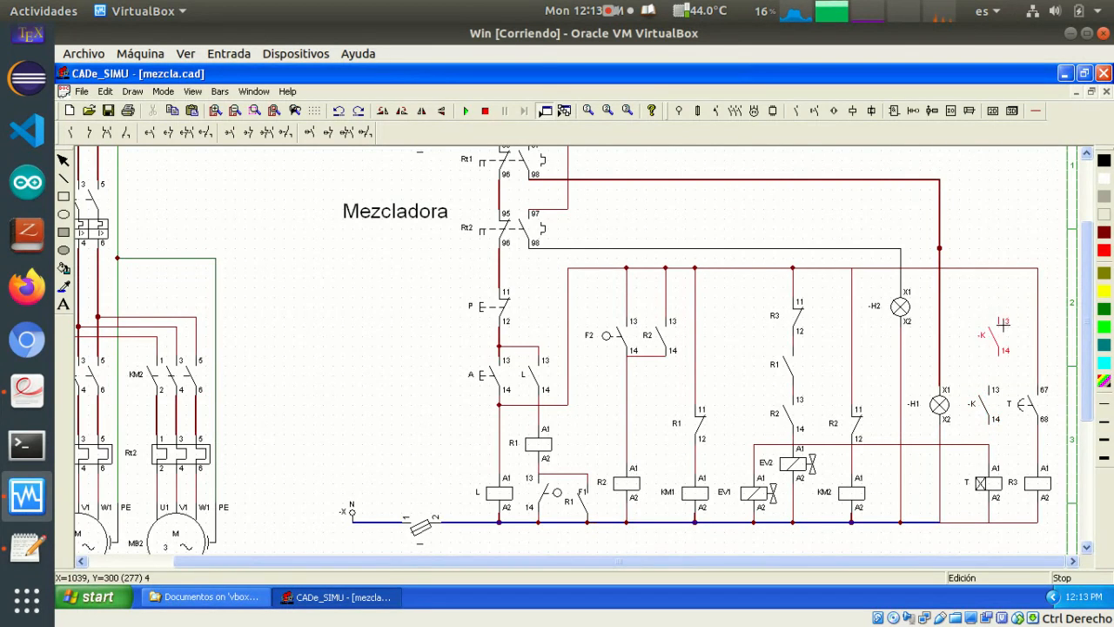
{"action": "left_click", "coordinate": [982, 404]}
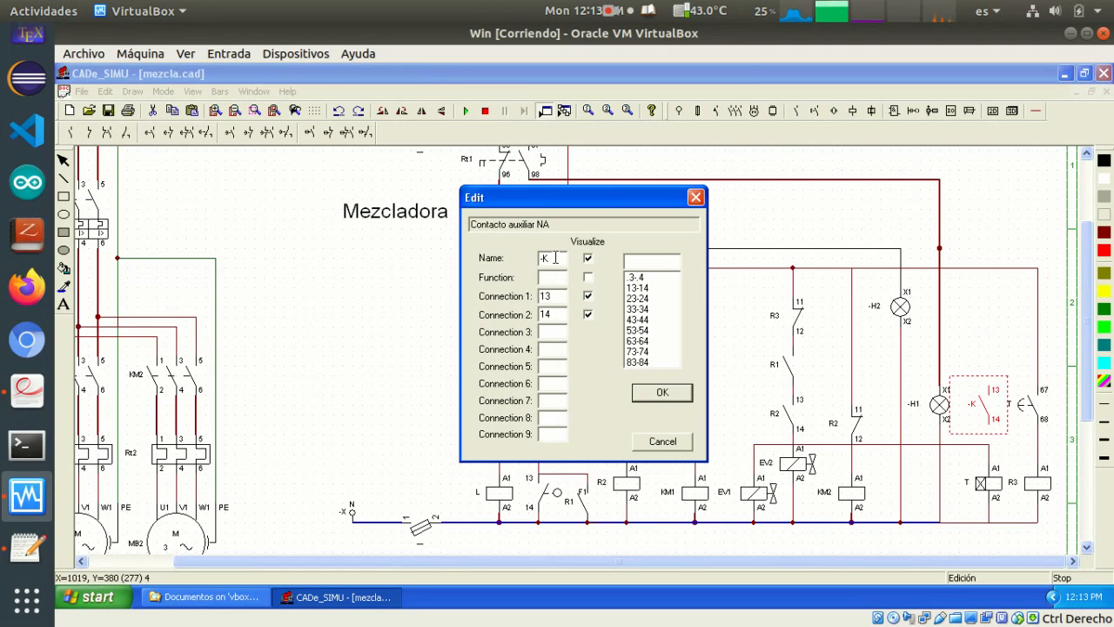
{"action": "left_click_drag", "start_coordinate": [562, 258], "coordinate": [530, 263]}
{"action": "type", "text": "r"}
{"action": "left_click", "coordinate": [668, 393]}
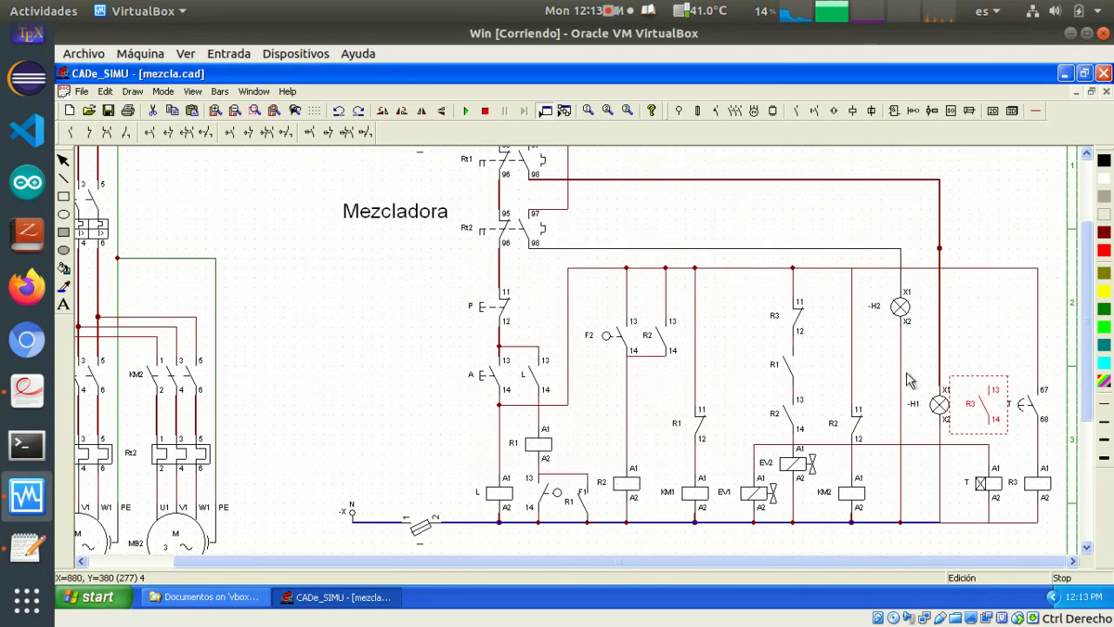
Wire the R3 contact in parallel with timer contact T as a holding contact for coil R3
{"action": "left_click", "coordinate": [1036, 110]}
{"action": "left_click", "coordinate": [175, 132]}
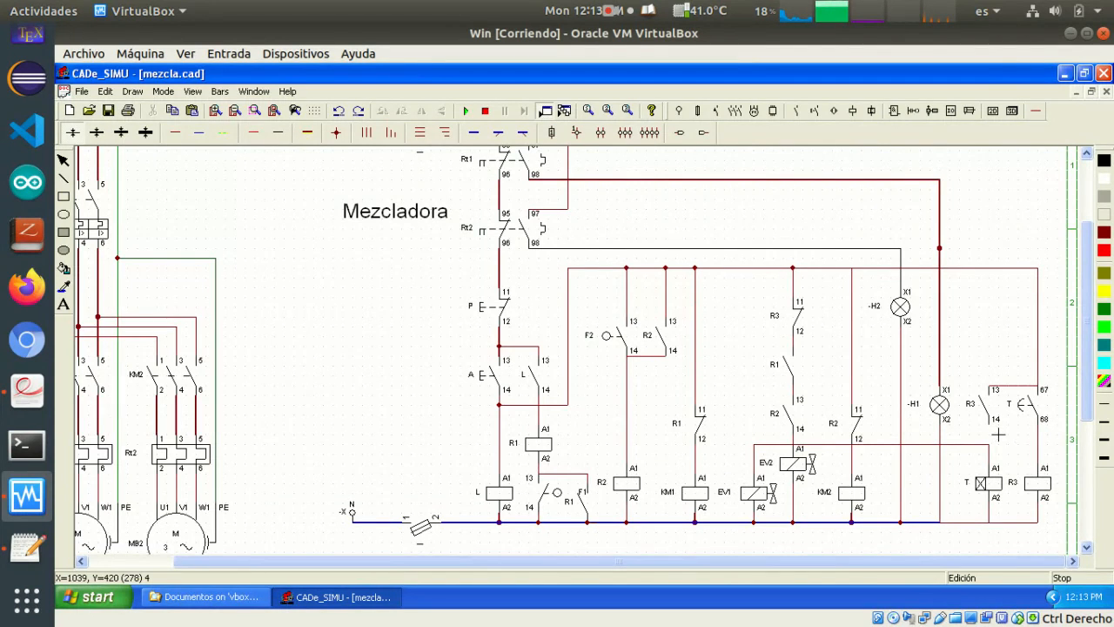
{"action": "left_click_drag", "start_coordinate": [995, 430], "coordinate": [1038, 424]}
Hide connection numbers 13 and 14 on the R3 contact beside timer contact T
{"action": "double_click", "coordinate": [978, 409]}
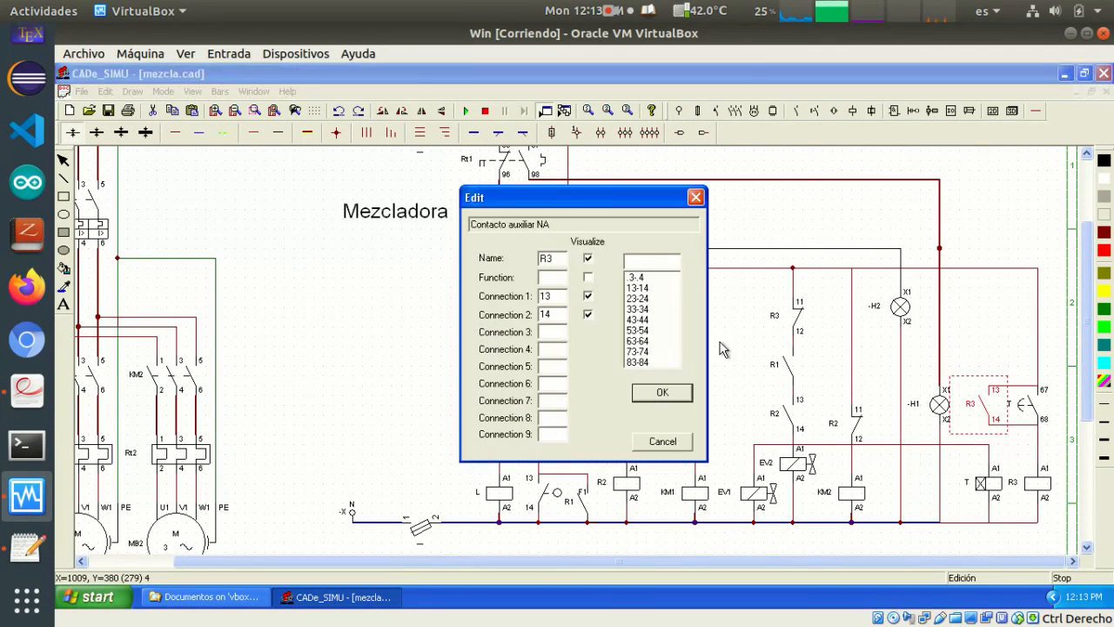
{"action": "left_click", "coordinate": [588, 296]}
{"action": "left_click", "coordinate": [588, 314]}
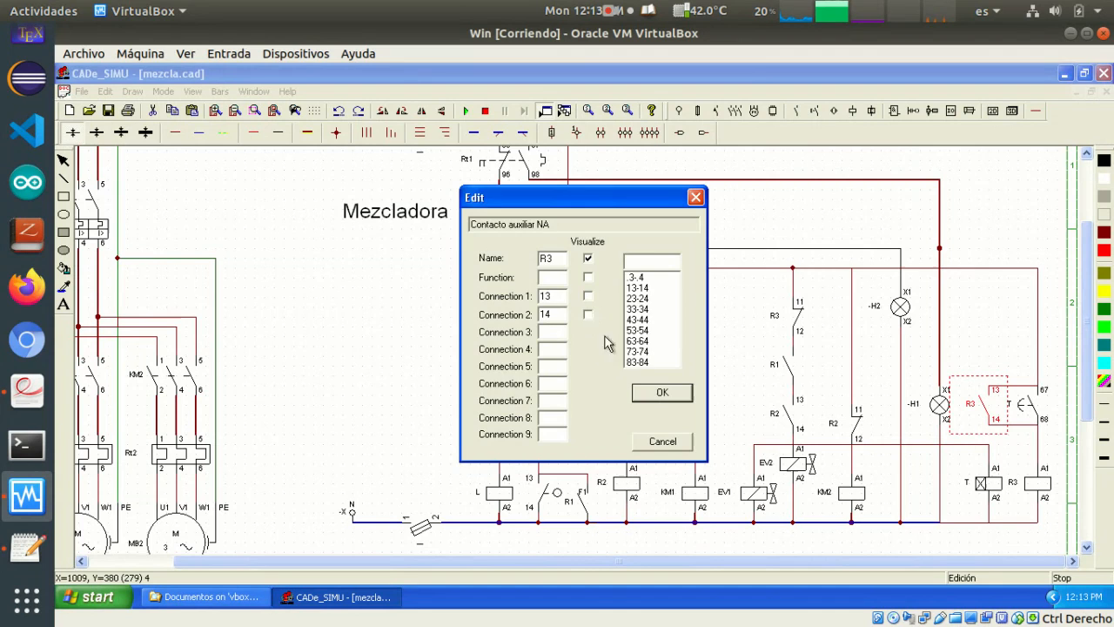
{"action": "left_click", "coordinate": [654, 395]}
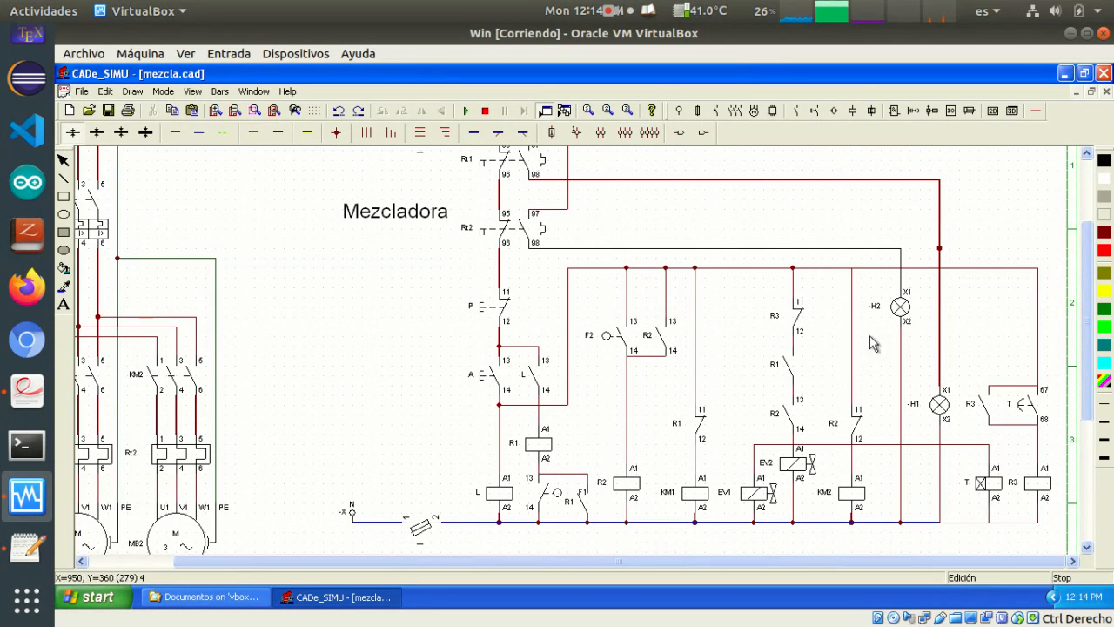
Simulate the circuit with the R3 holding contact by closing the fuse, starting with A and actuating F1 and F2, and stop the simulation
{"action": "left_click", "coordinate": [465, 111]}
{"action": "left_click", "coordinate": [420, 526]}
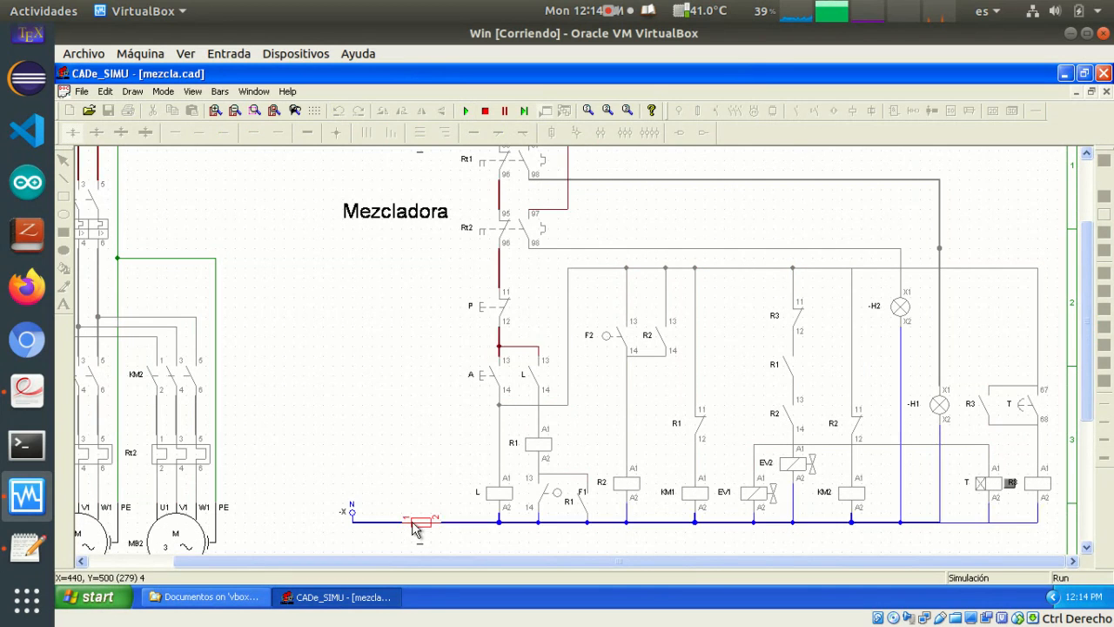
{"action": "left_click", "coordinate": [486, 386]}
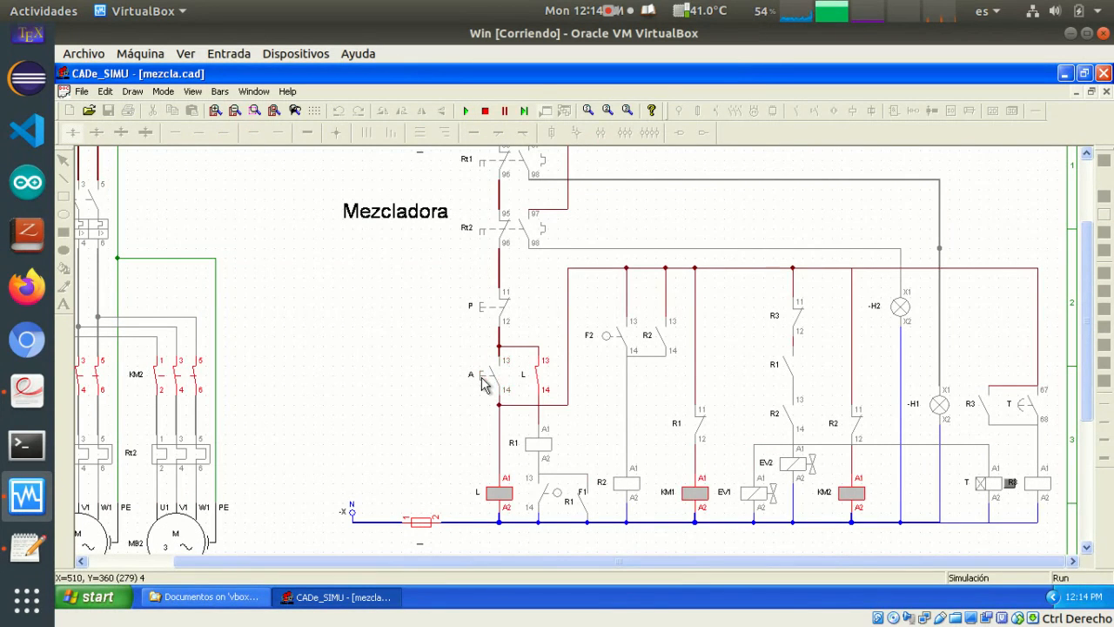
{"action": "left_click", "coordinate": [550, 493]}
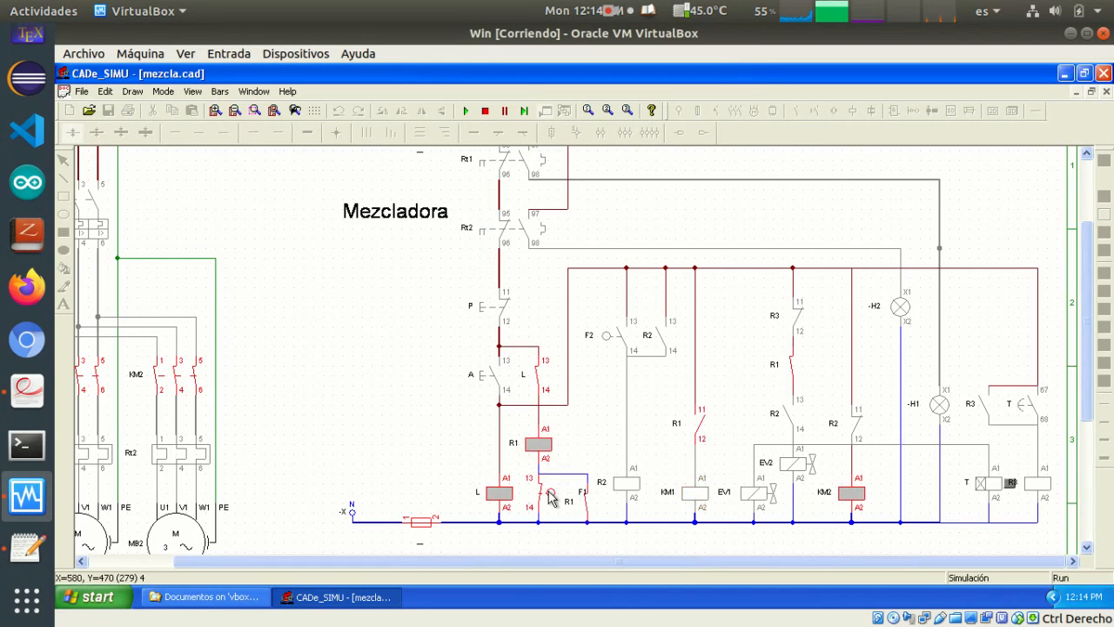
{"action": "left_click", "coordinate": [614, 340]}
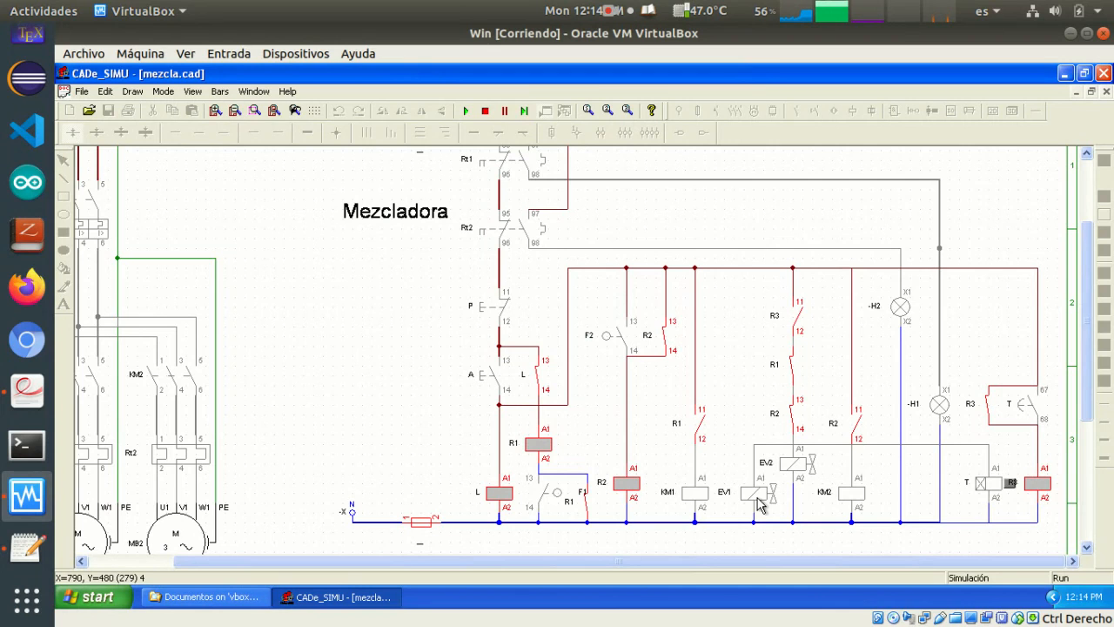
{"action": "left_click", "coordinate": [485, 111]}
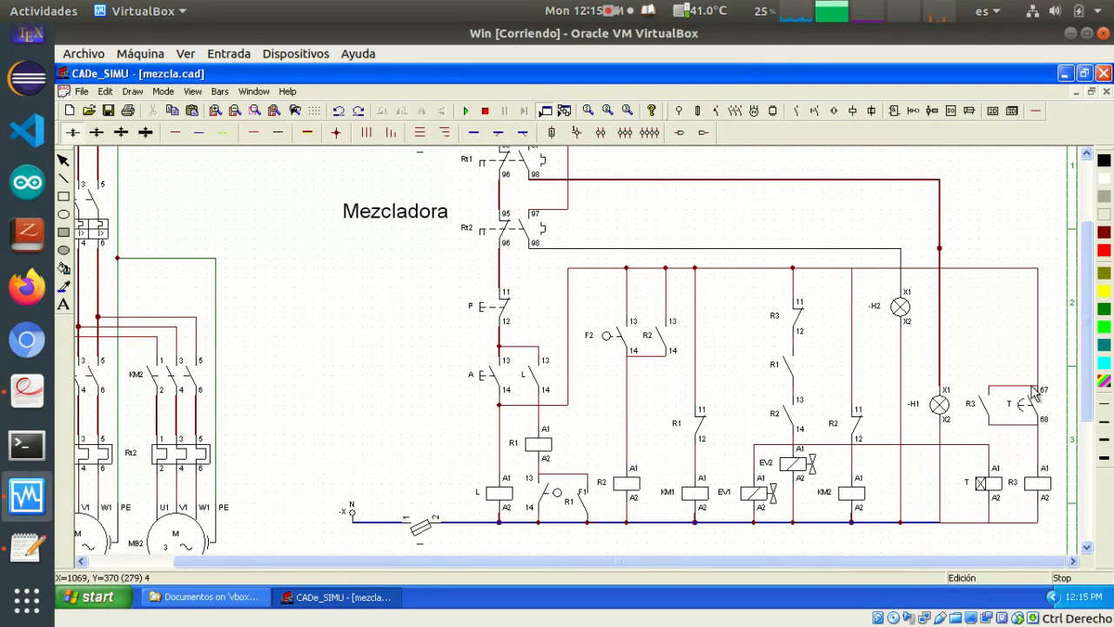
Duplicate the F1 limit switch contact and place the copy above the R3 contact beside timer contact T
{"action": "scroll", "coordinate": [1014, 381], "scroll_direction": "up", "scroll_amount": 1}
{"action": "scroll", "coordinate": [1013, 381], "scroll_direction": "up", "scroll_amount": 1}
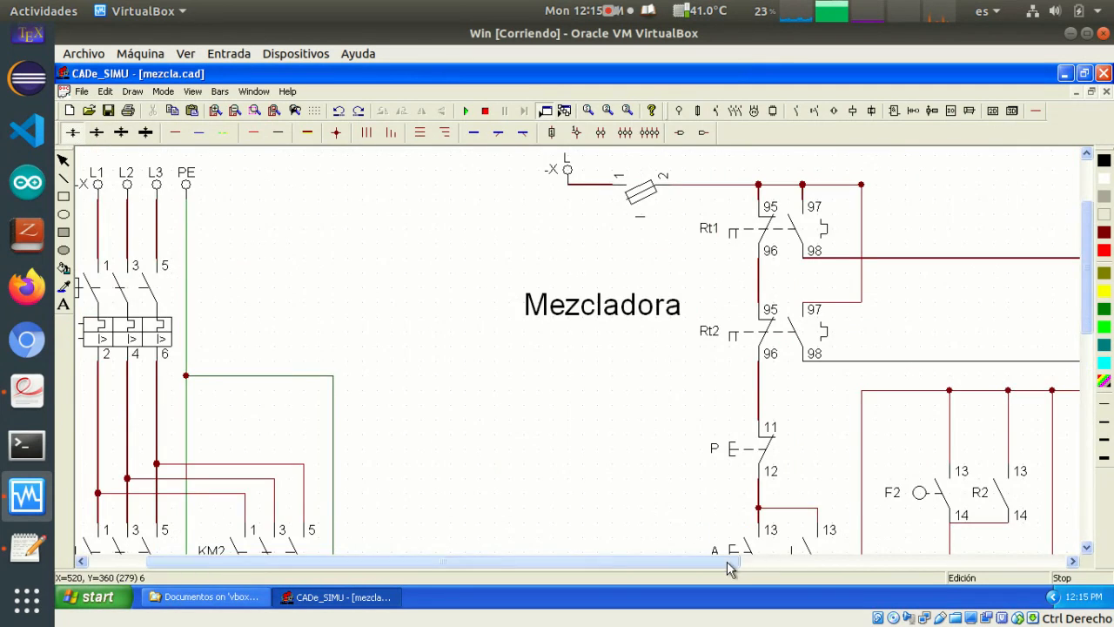
{"action": "left_click_drag", "start_coordinate": [729, 563], "coordinate": [1086, 596]}
{"action": "left_click_drag", "start_coordinate": [1086, 314], "coordinate": [1103, 424]}
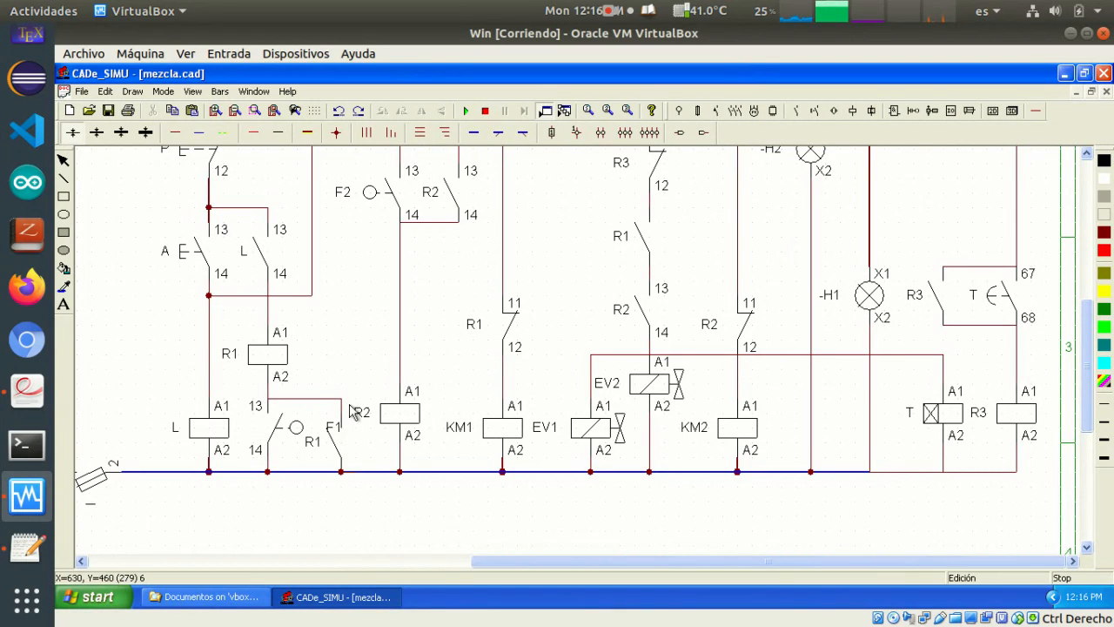
{"action": "left_click", "coordinate": [266, 434]}
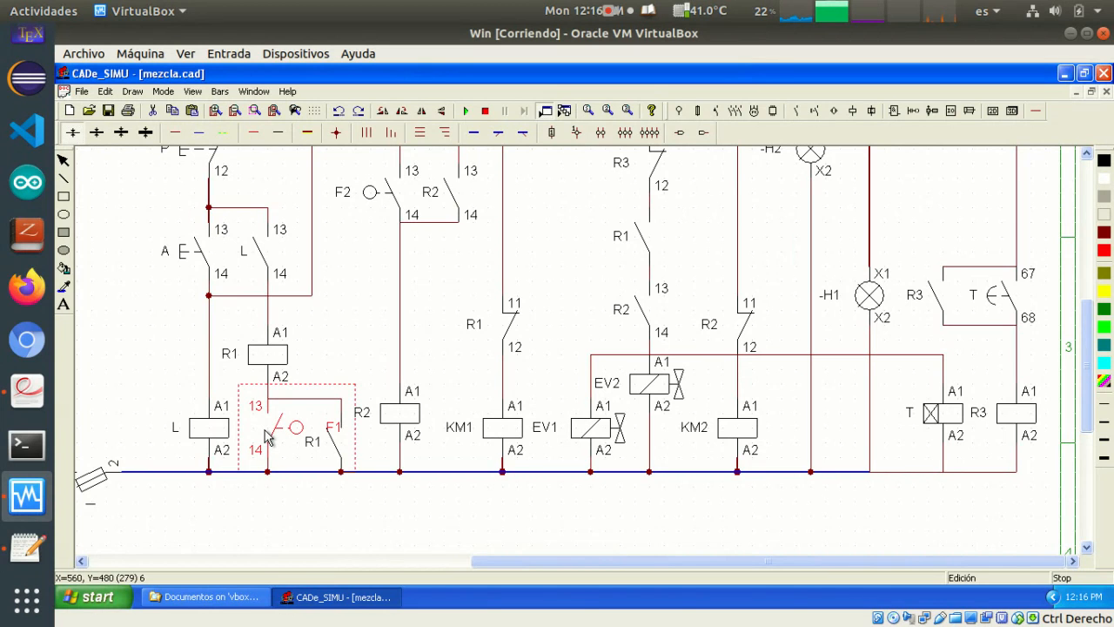
{"action": "key", "text": "ctrl+v"}
{"action": "left_click_drag", "start_coordinate": [89, 164], "coordinate": [961, 218]}
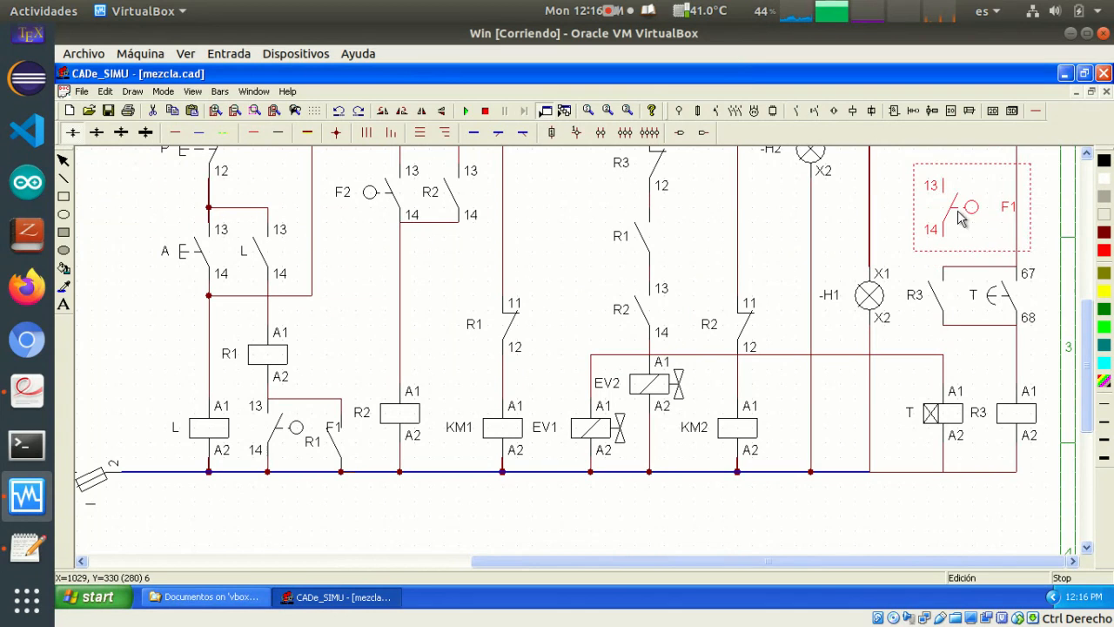
Rename the copied limit switch contact F3 and hide its connection numbers 13 and 14
{"action": "double_click", "coordinate": [972, 212]}
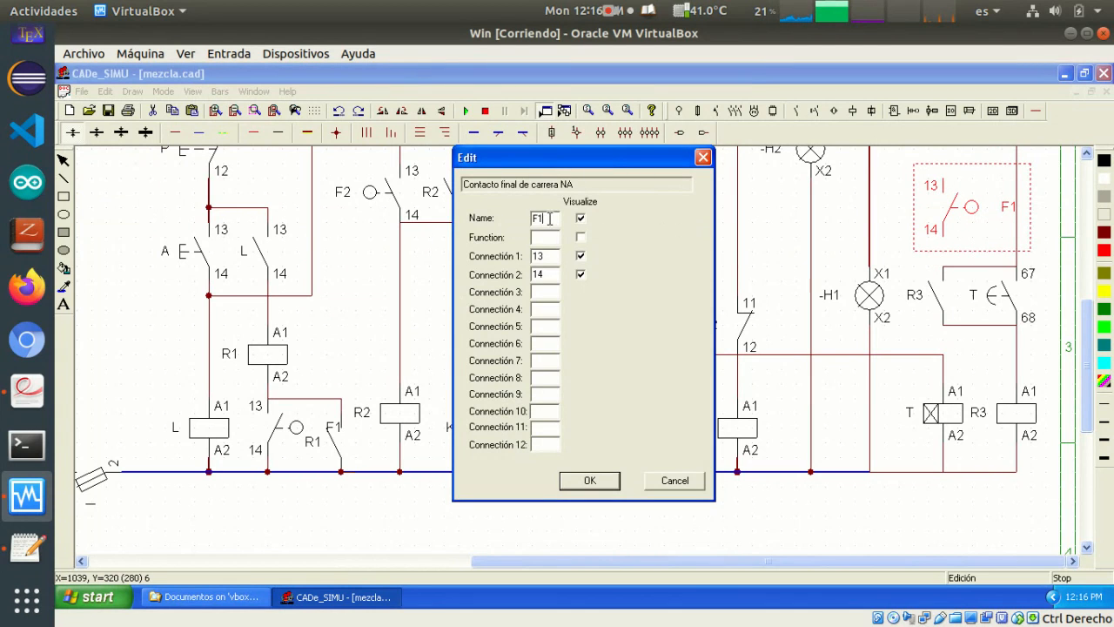
{"action": "left_click_drag", "start_coordinate": [549, 218], "coordinate": [506, 219]}
{"action": "type", "text": "F3"}
{"action": "left_click", "coordinate": [580, 256]}
{"action": "left_click", "coordinate": [581, 274]}
{"action": "left_click", "coordinate": [590, 484]}
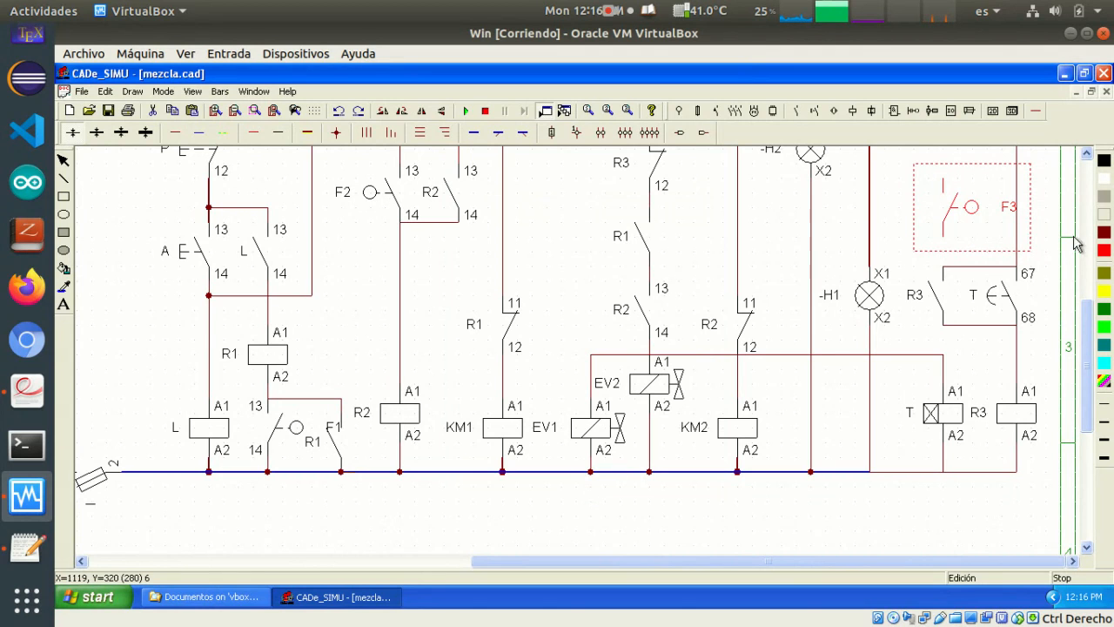
Wire the F3 limit switch contact in parallel with the R3 and T contacts that feed coil R3
{"action": "left_click", "coordinate": [1040, 207]}
{"action": "left_click", "coordinate": [953, 207]}
{"action": "left_click_drag", "start_coordinate": [943, 197], "coordinate": [946, 198]}
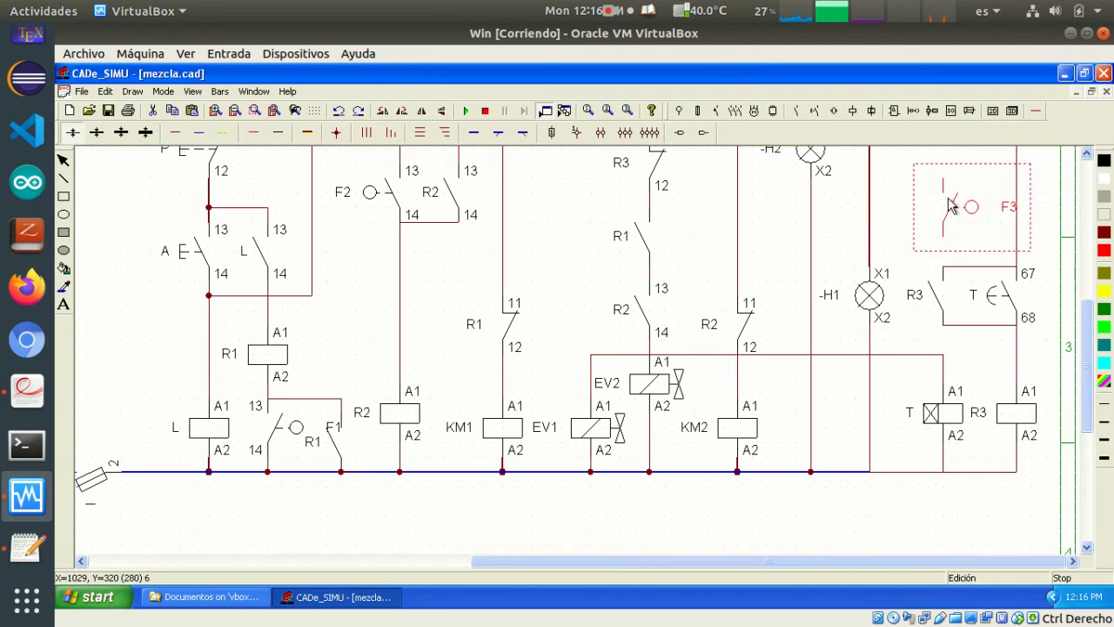
{"action": "left_click", "coordinate": [1046, 223]}
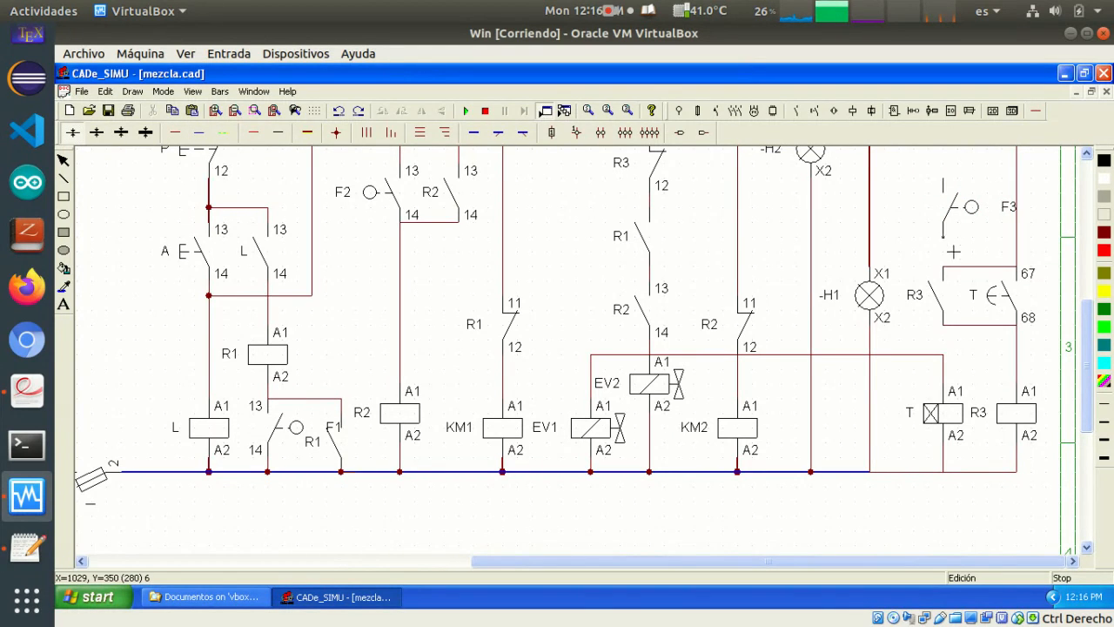
{"action": "left_click_drag", "start_coordinate": [954, 251], "coordinate": [956, 268]}
{"action": "left_click_drag", "start_coordinate": [951, 185], "coordinate": [1033, 192]}
{"action": "left_click_drag", "start_coordinate": [1051, 185], "coordinate": [1055, 327]}
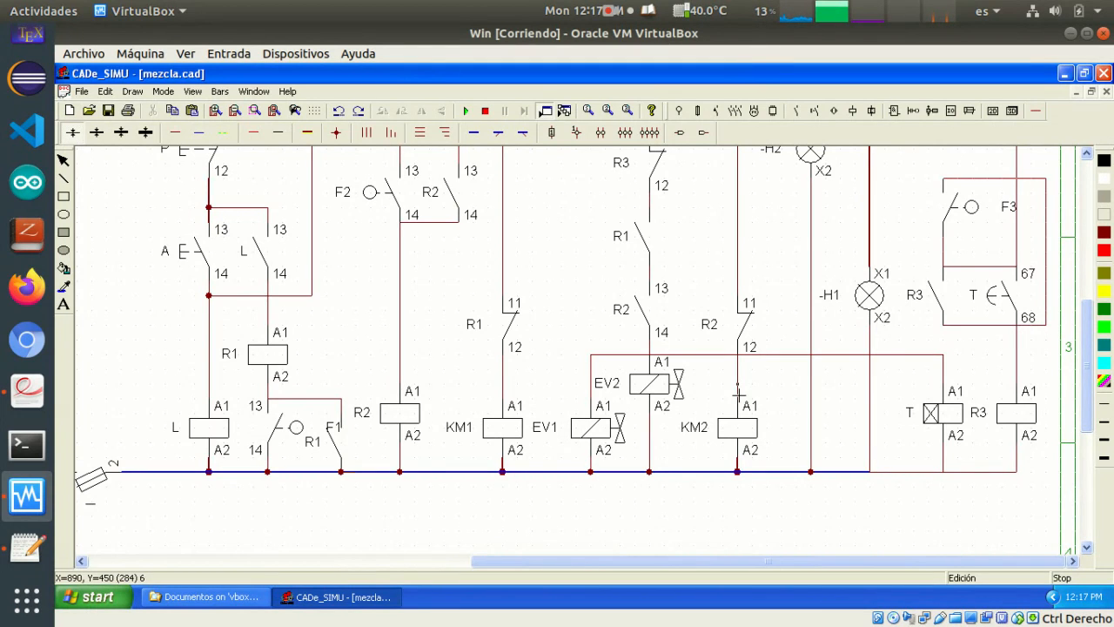
Simulate the circuit with F3 wired in, closing the fuse, starting with A, actuating F1 and F2, and letting timer T run out
{"action": "scroll", "coordinate": [601, 335], "scroll_direction": "up", "scroll_amount": 2}
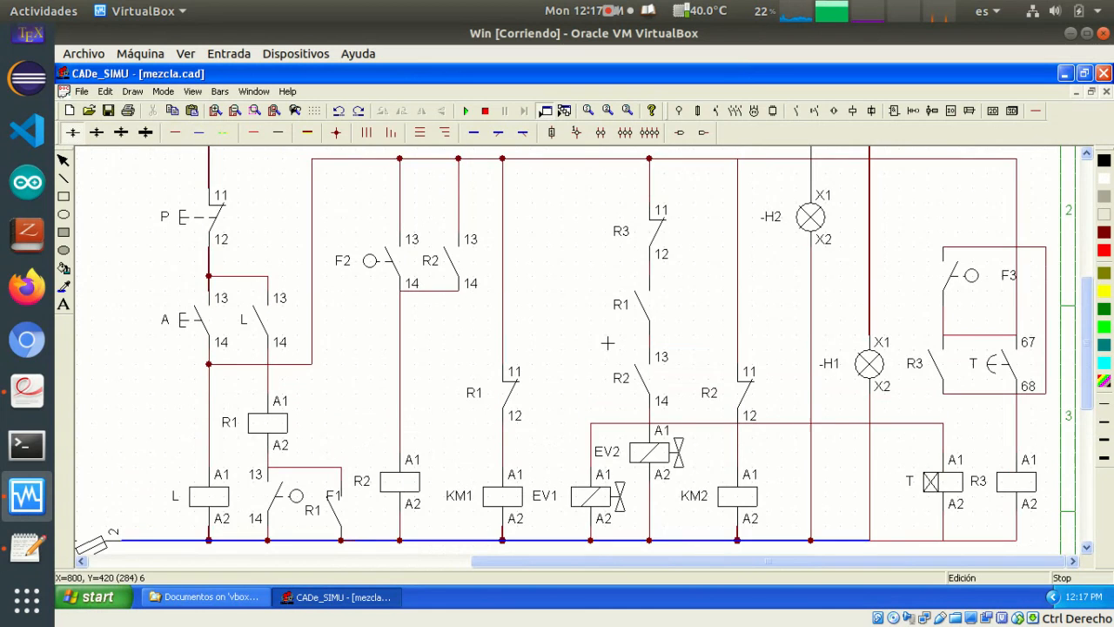
{"action": "scroll", "coordinate": [610, 344], "scroll_direction": "down", "scroll_amount": 1}
{"action": "scroll", "coordinate": [635, 316], "scroll_direction": "up", "scroll_amount": 5}
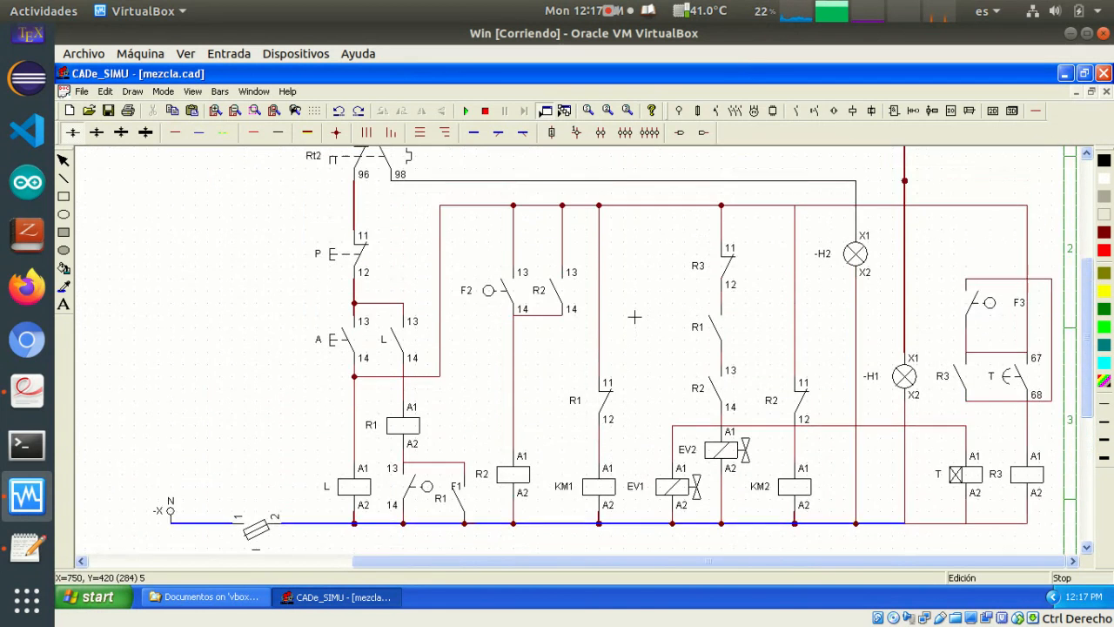
{"action": "scroll", "coordinate": [635, 317], "scroll_direction": "down", "scroll_amount": 1}
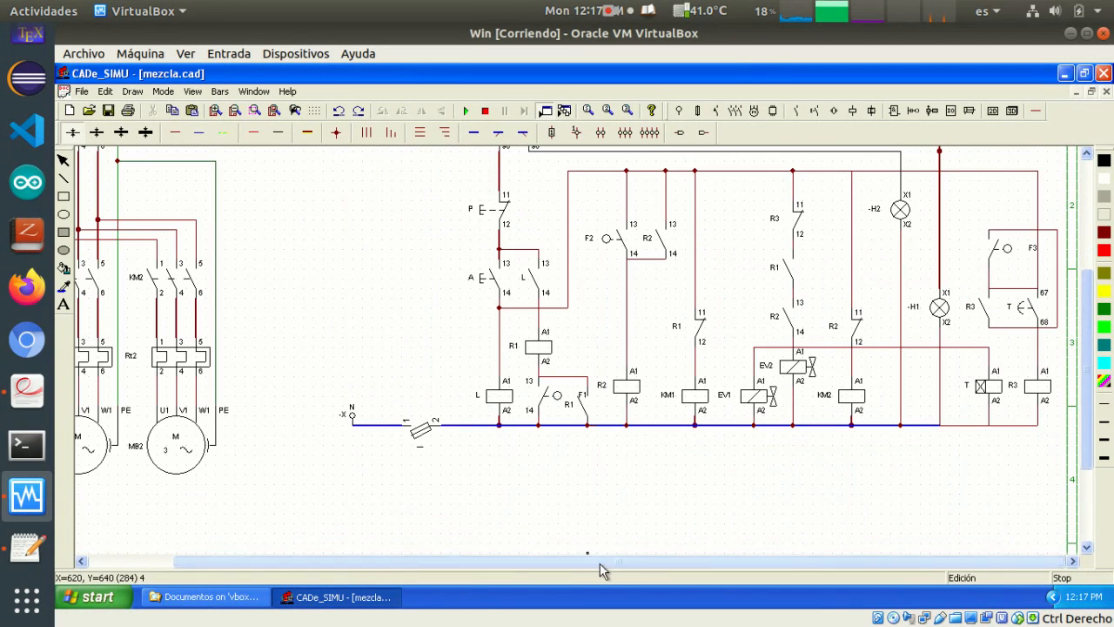
{"action": "scroll", "coordinate": [718, 452], "scroll_direction": "up", "scroll_amount": 2}
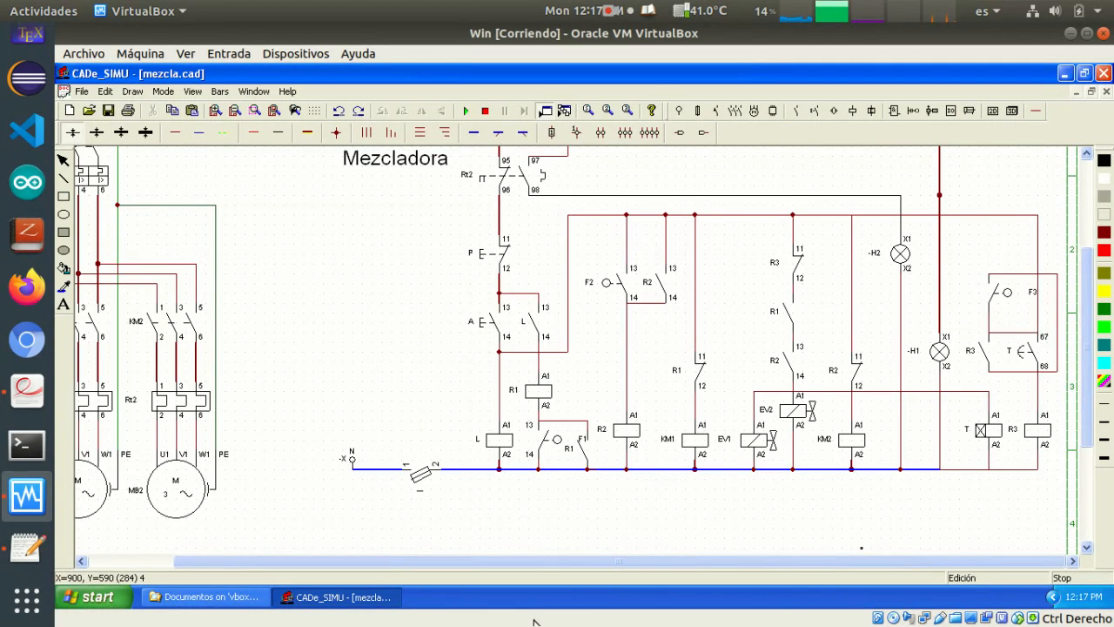
{"action": "scroll", "coordinate": [582, 521], "scroll_direction": "up", "scroll_amount": 1}
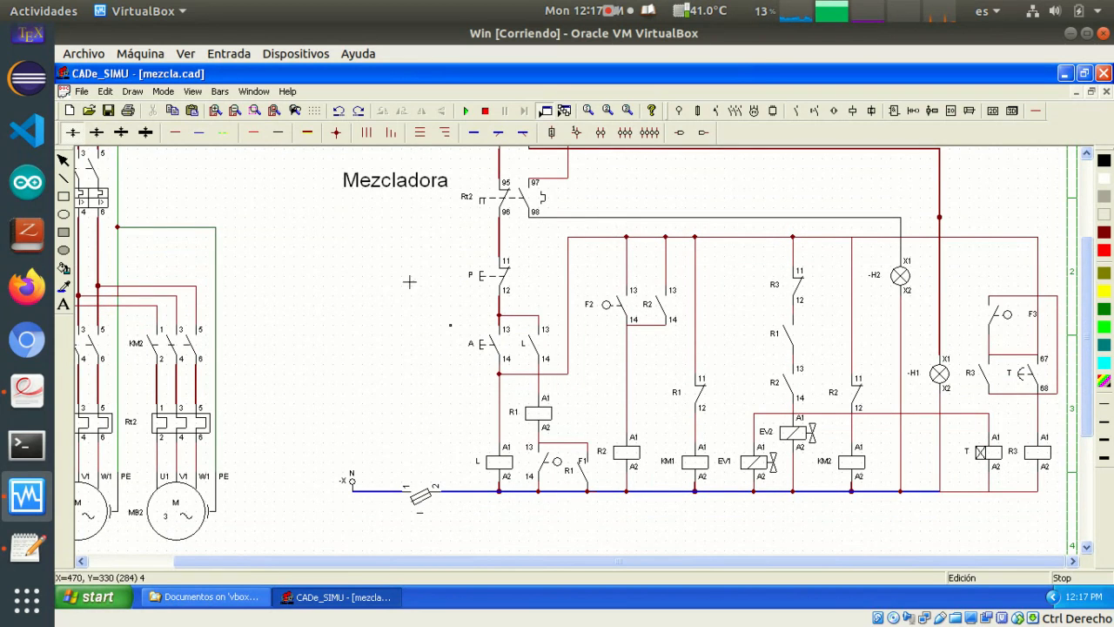
{"action": "left_click", "coordinate": [466, 113]}
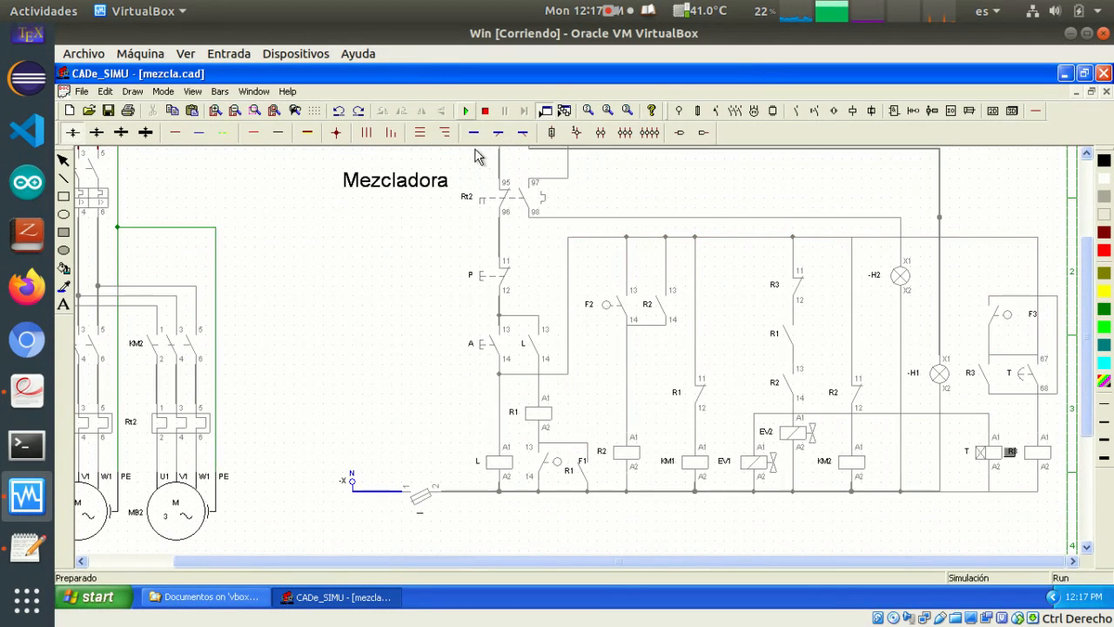
{"action": "left_click", "coordinate": [420, 496]}
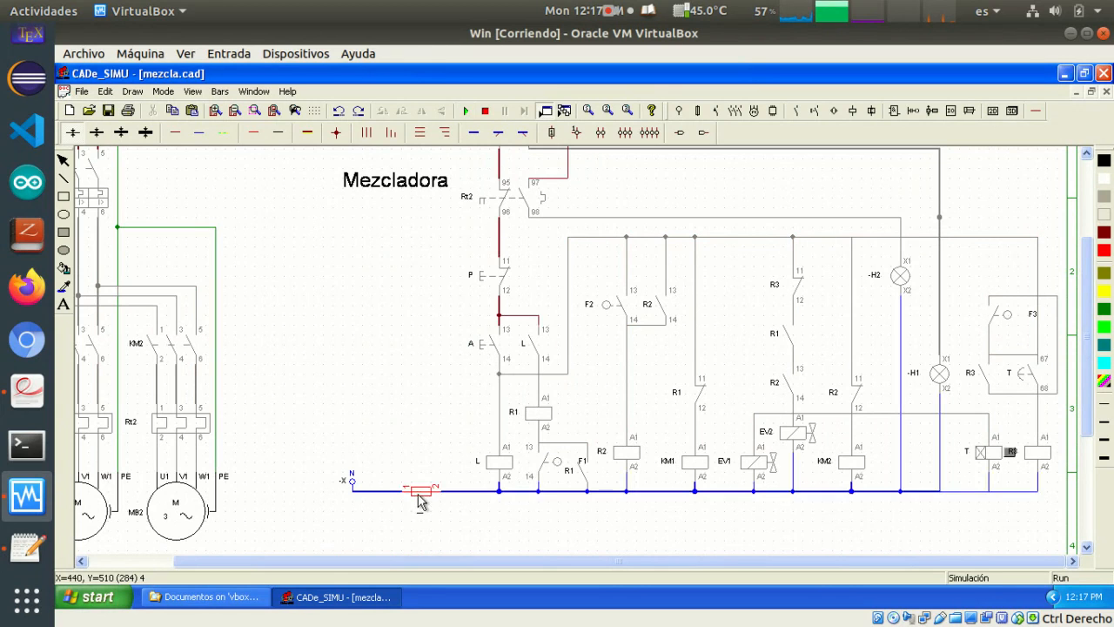
{"action": "left_click", "coordinate": [479, 345]}
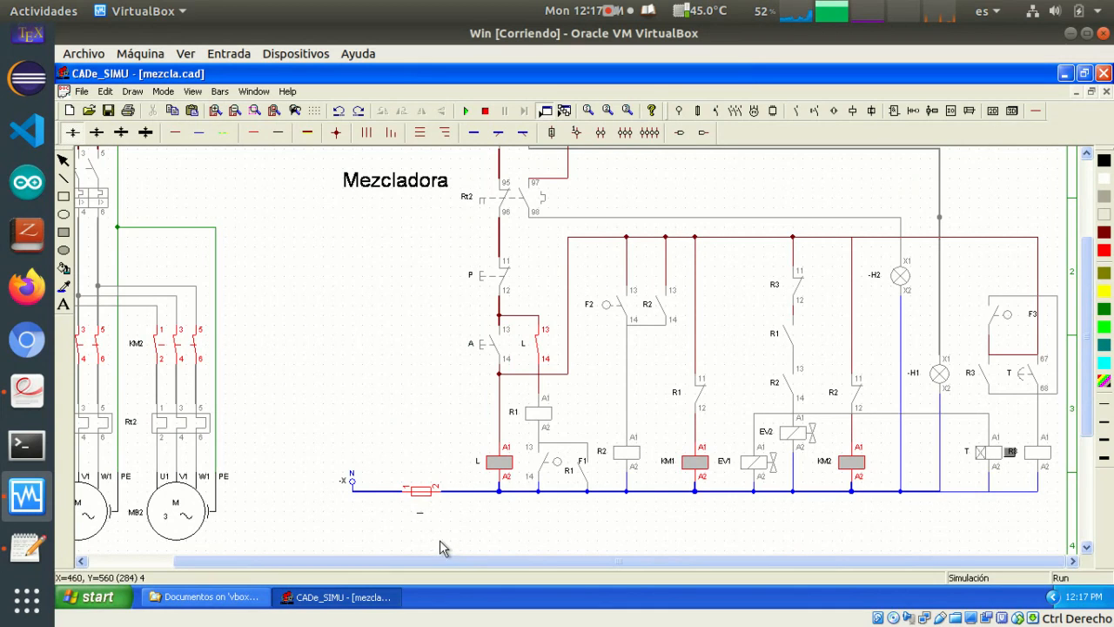
{"action": "left_click", "coordinate": [557, 466]}
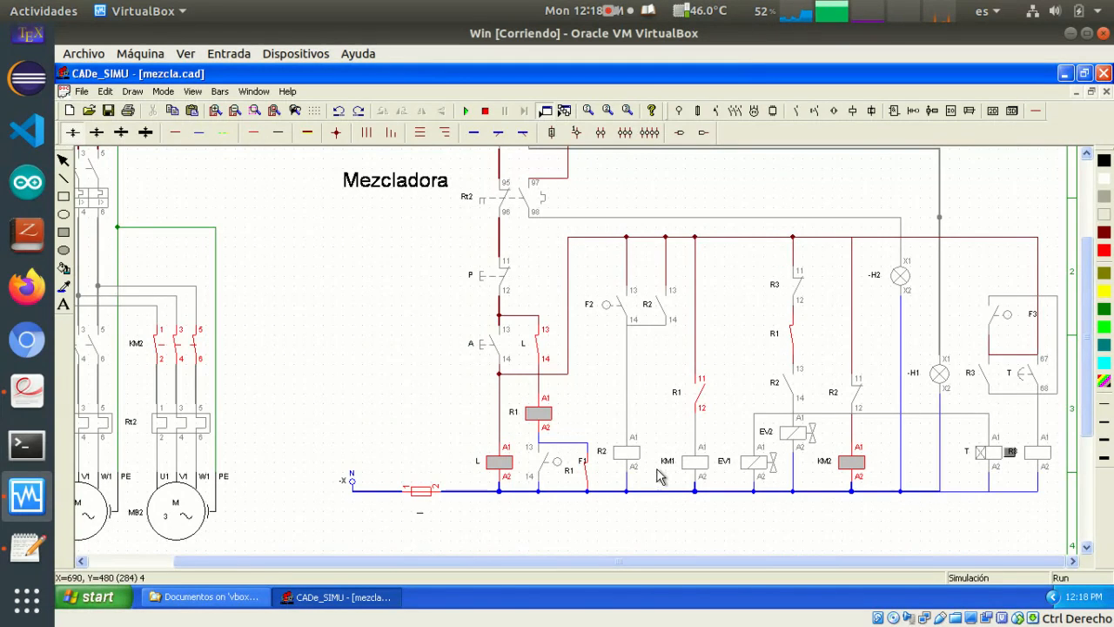
{"action": "left_click", "coordinate": [608, 313]}
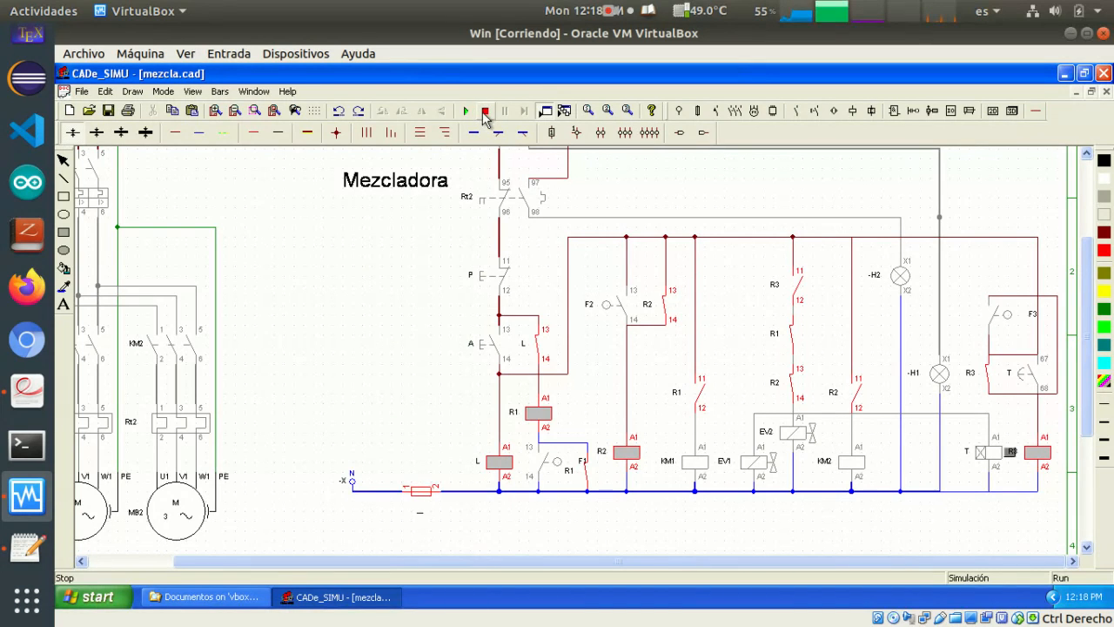
Stop the running process with P, restart it with A, and actuate F1, F2 and F3 to test the valve stop by limit switch
{"action": "left_click", "coordinate": [483, 277]}
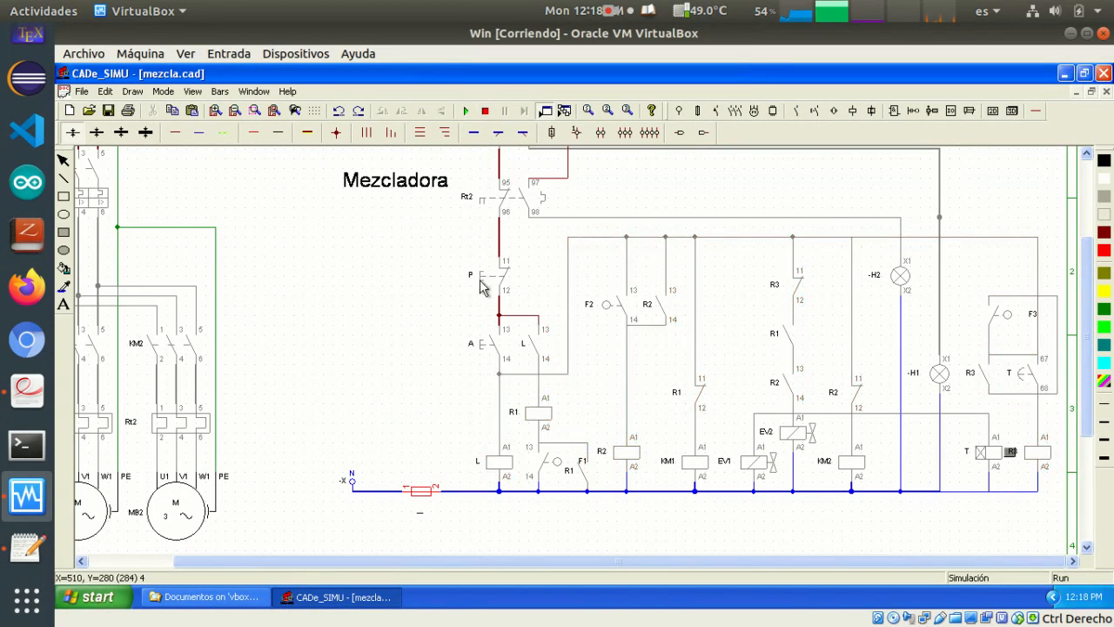
{"action": "left_click", "coordinate": [491, 342]}
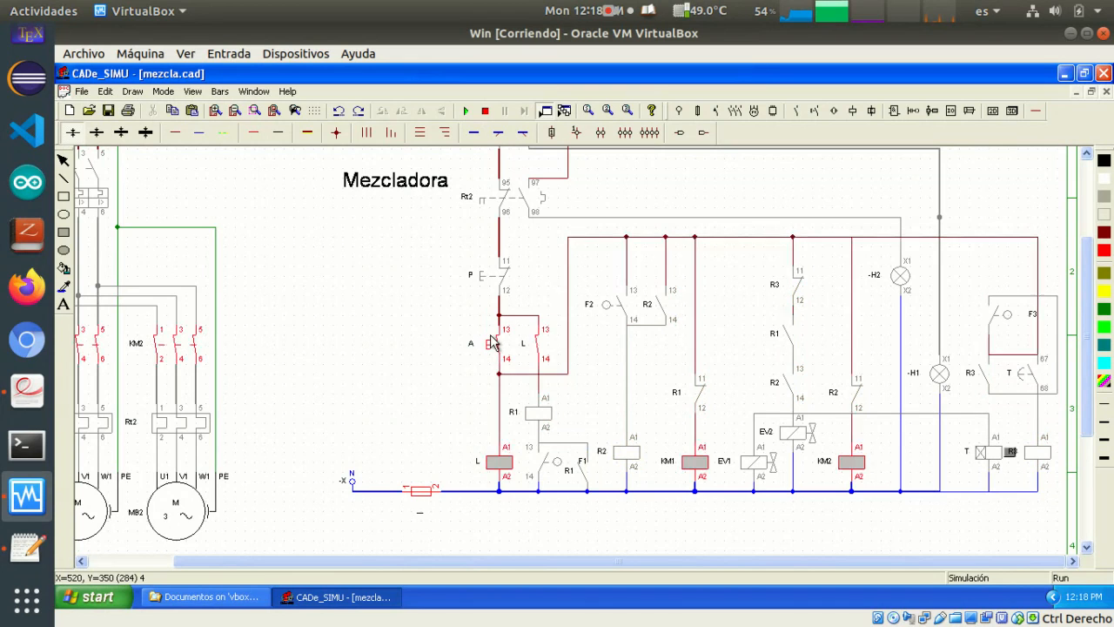
{"action": "left_click", "coordinate": [564, 468]}
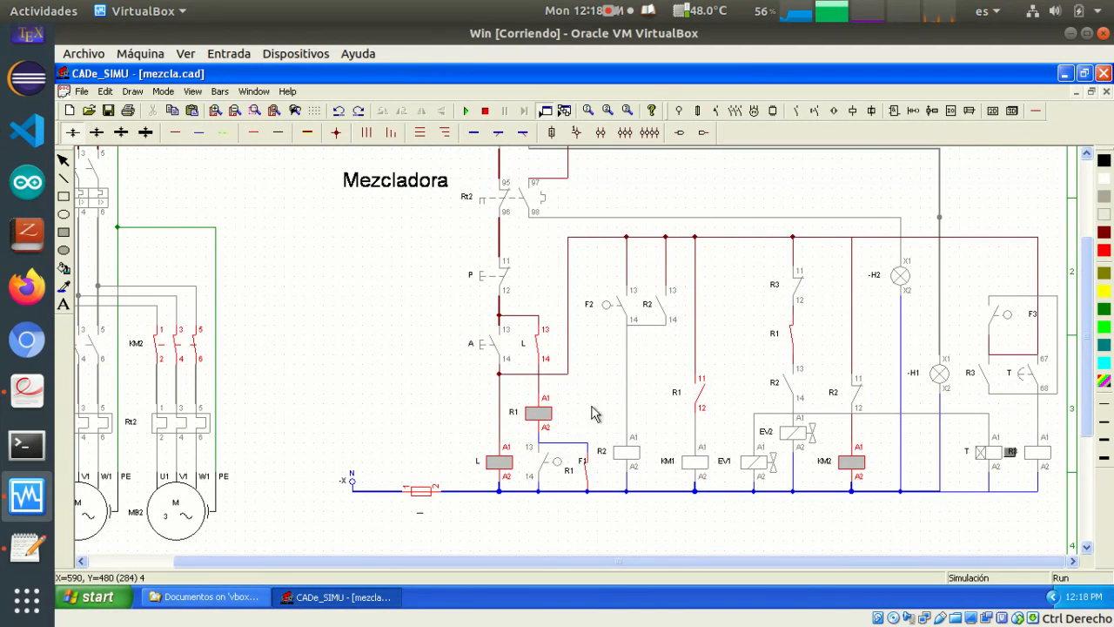
{"action": "left_click", "coordinate": [614, 304]}
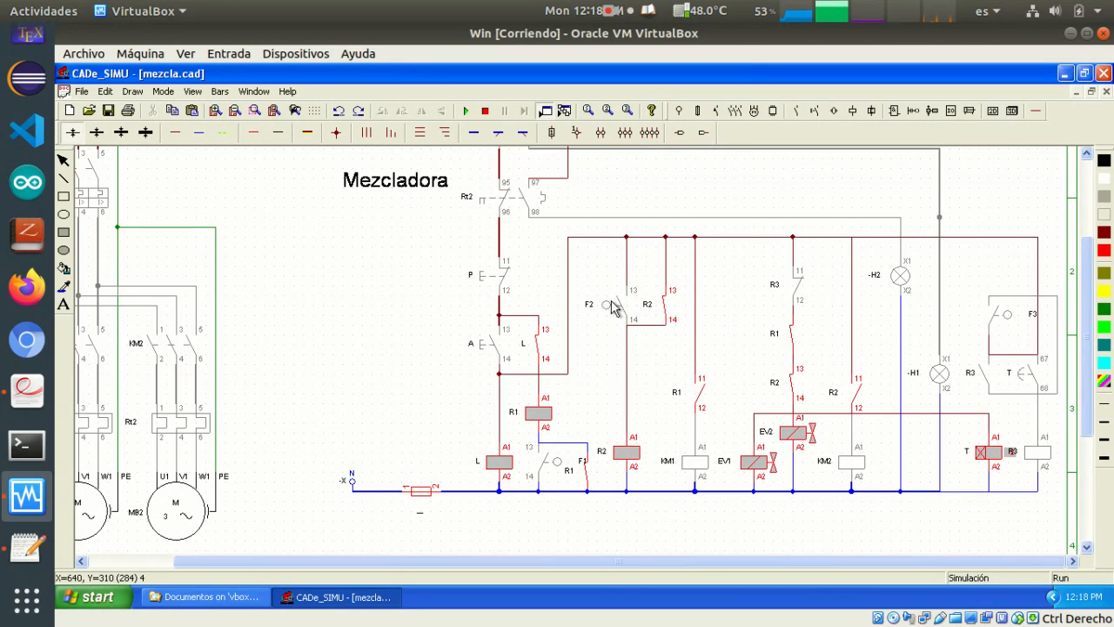
{"action": "left_click", "coordinate": [1002, 316]}
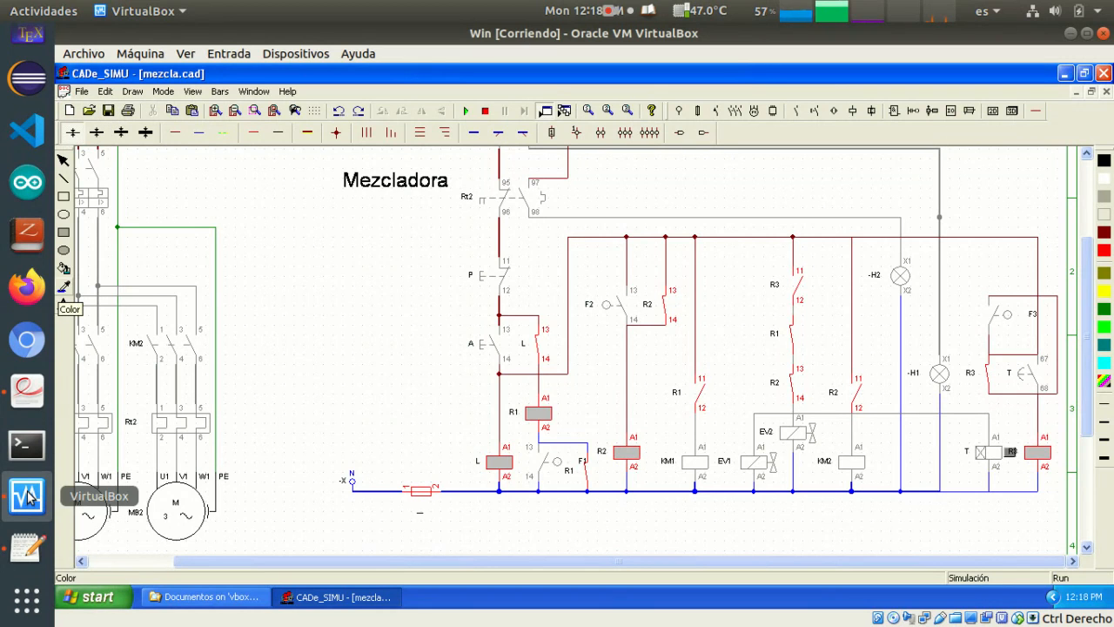
Switch to the document viewer with Problemas de Automatismos.pdf to check the mixer's requirements
{"action": "left_click", "coordinate": [27, 392]}
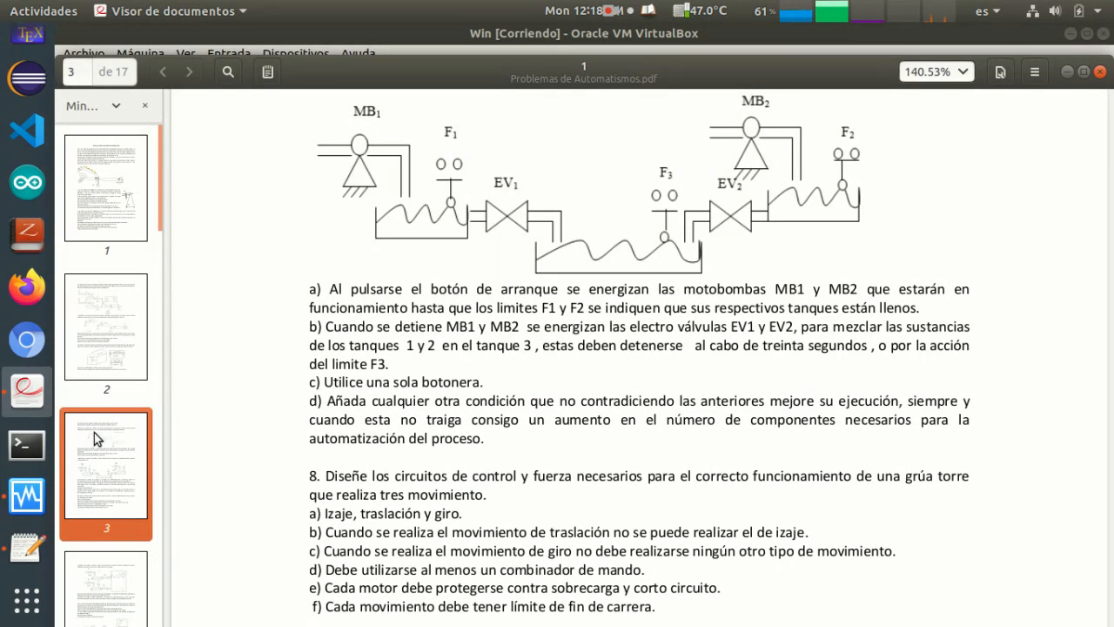